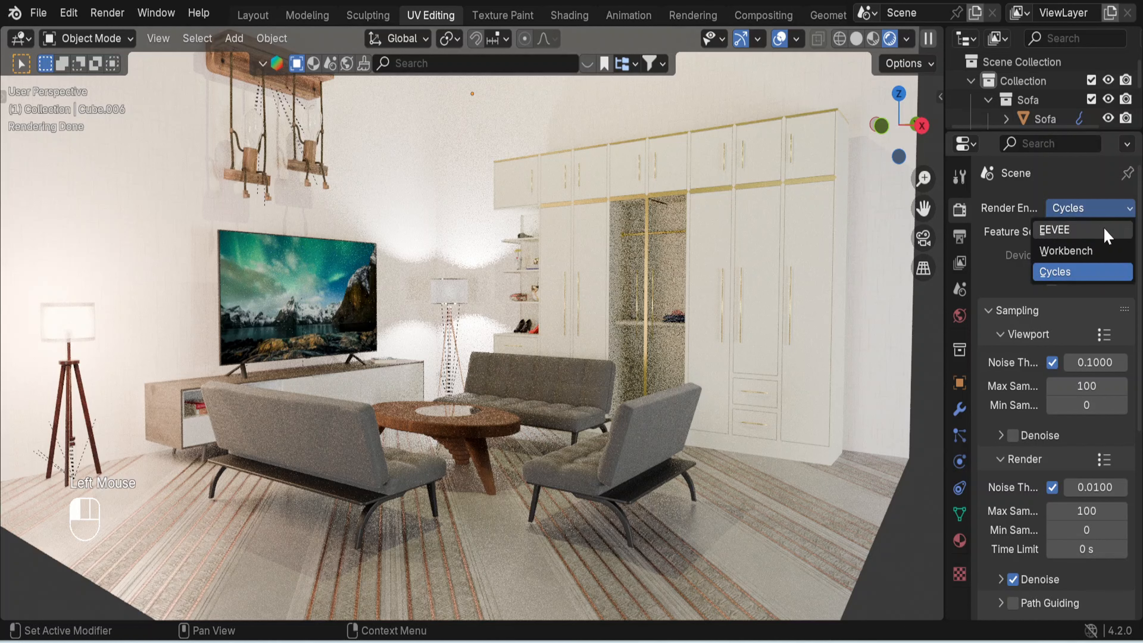
- Switch the render engine of the finished living room scene to EEVEE
click(1106, 231)
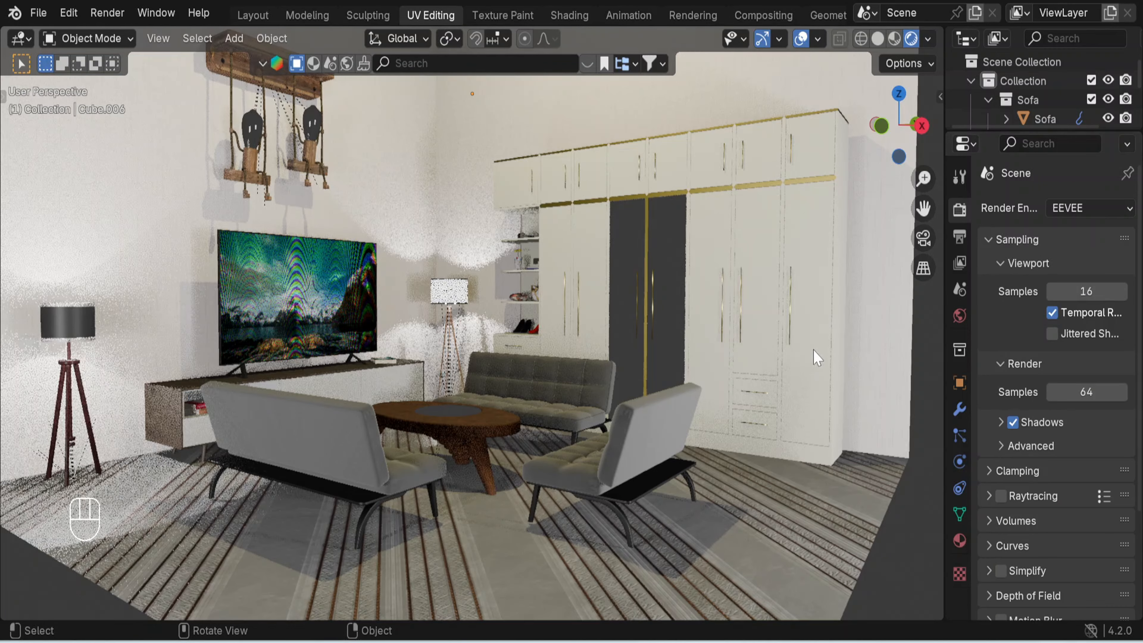
mouse_move(854, 479)
middle_down()
mouse_move(776, 506)
mouse_move(869, 484)
middle_up()
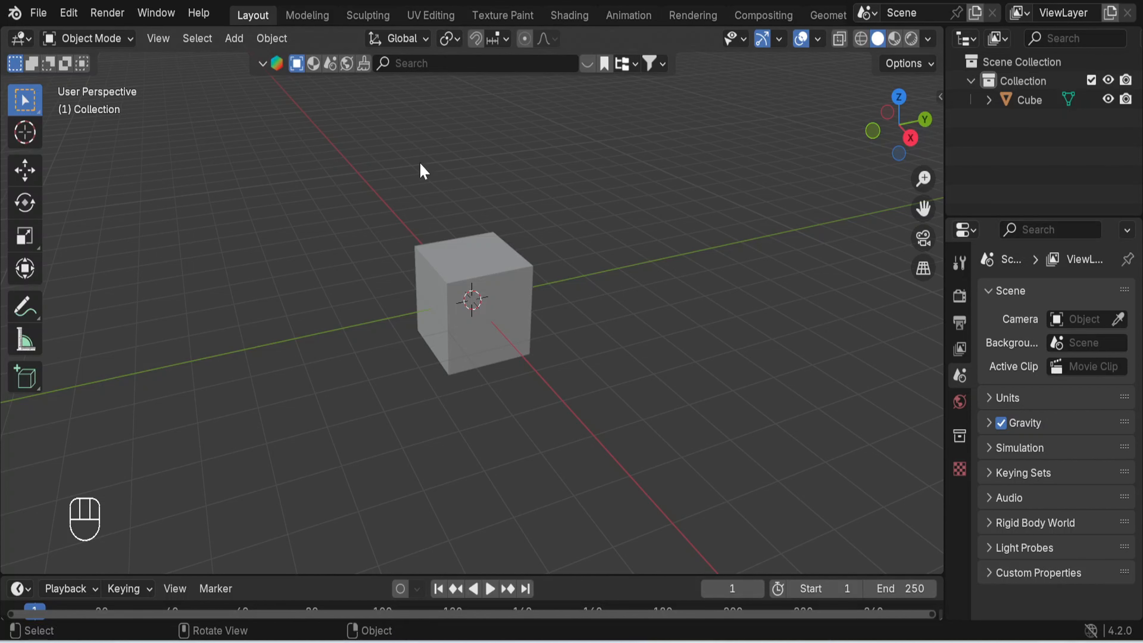
- Put the default cube into Edit Mode and deselect all of its geometry
scroll(551, 179, up, 5)
scroll(551, 179, down, 5)
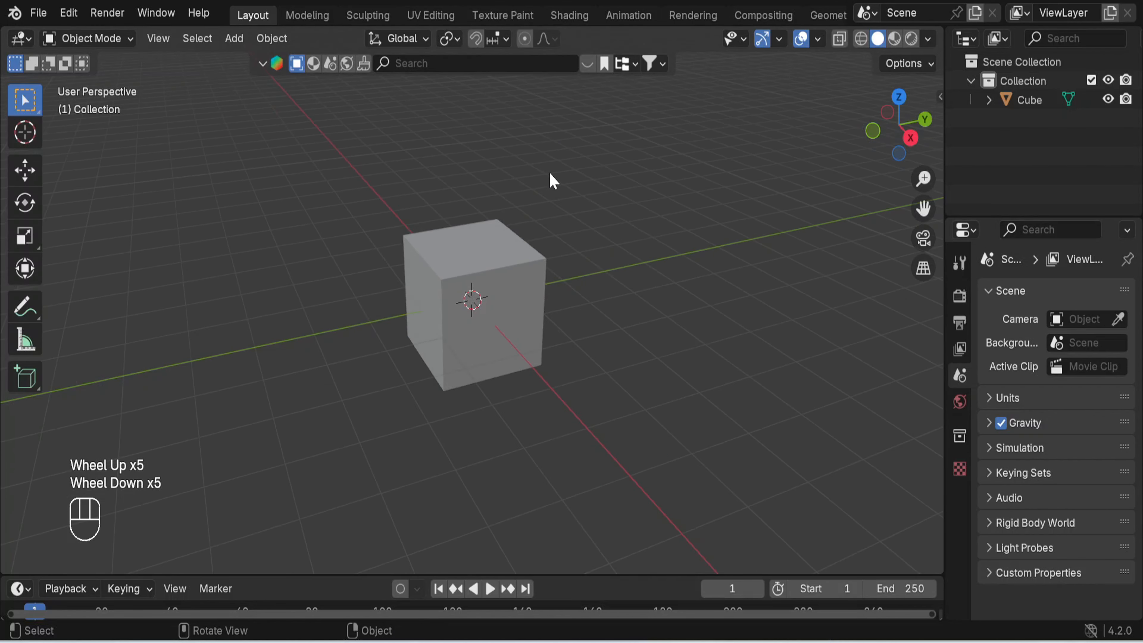
scroll(551, 179, up, 2)
click(524, 264)
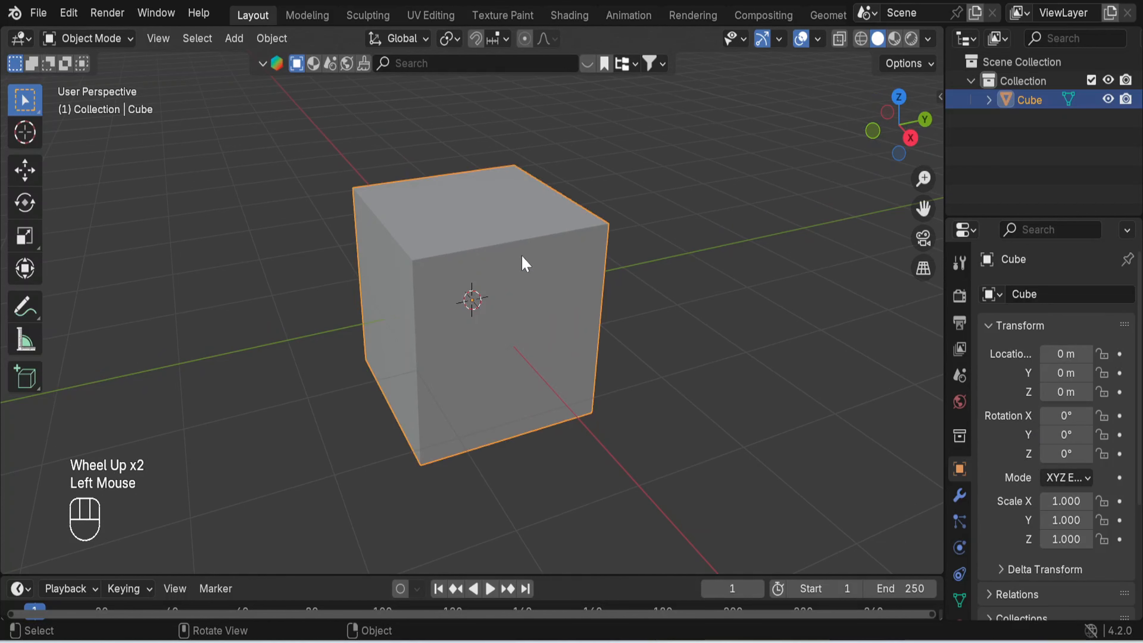
mouse_move(498, 301)
middle_down()
mouse_move(640, 302)
mouse_move(480, 315)
middle_up()
scroll(481, 315, up, 2)
scroll(481, 315, down, 1)
scroll(478, 307, down, 1)
middle_drag(544, 342, 539, 317)
click(121, 44)
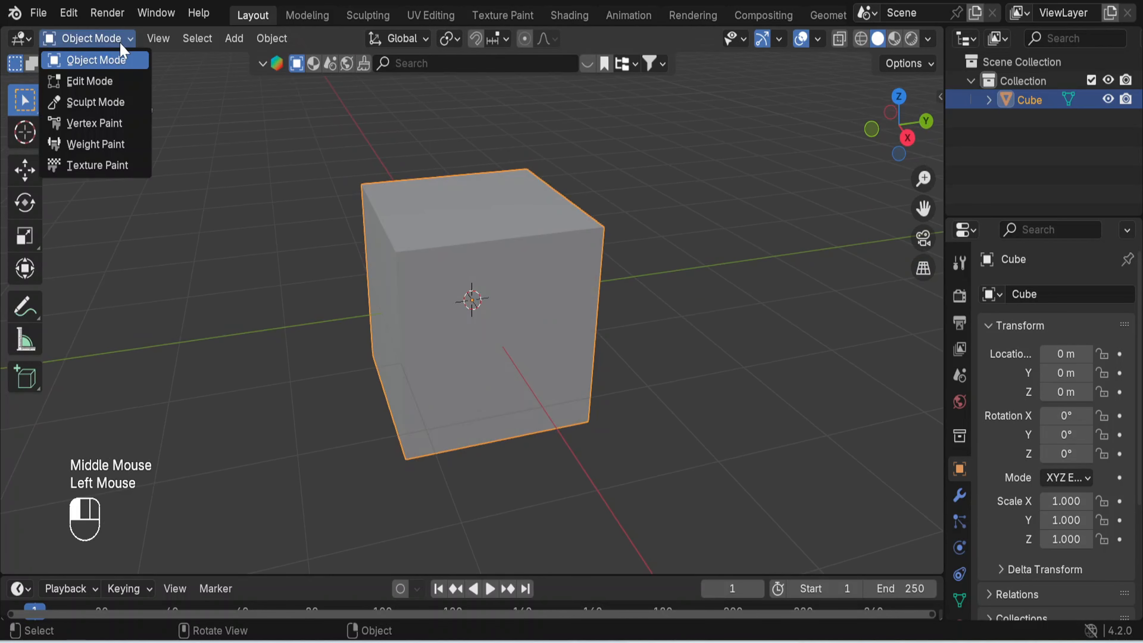
click(123, 83)
double_click(754, 363)
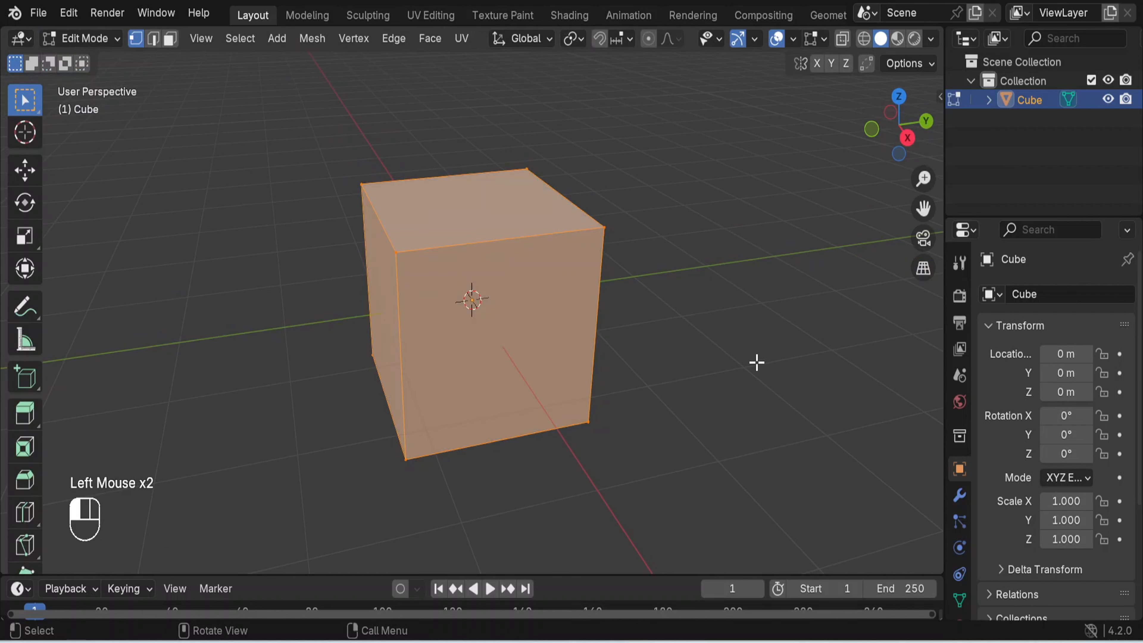
- Delete the cube's top face and the two side faces facing the viewer, using face selection
click(169, 40)
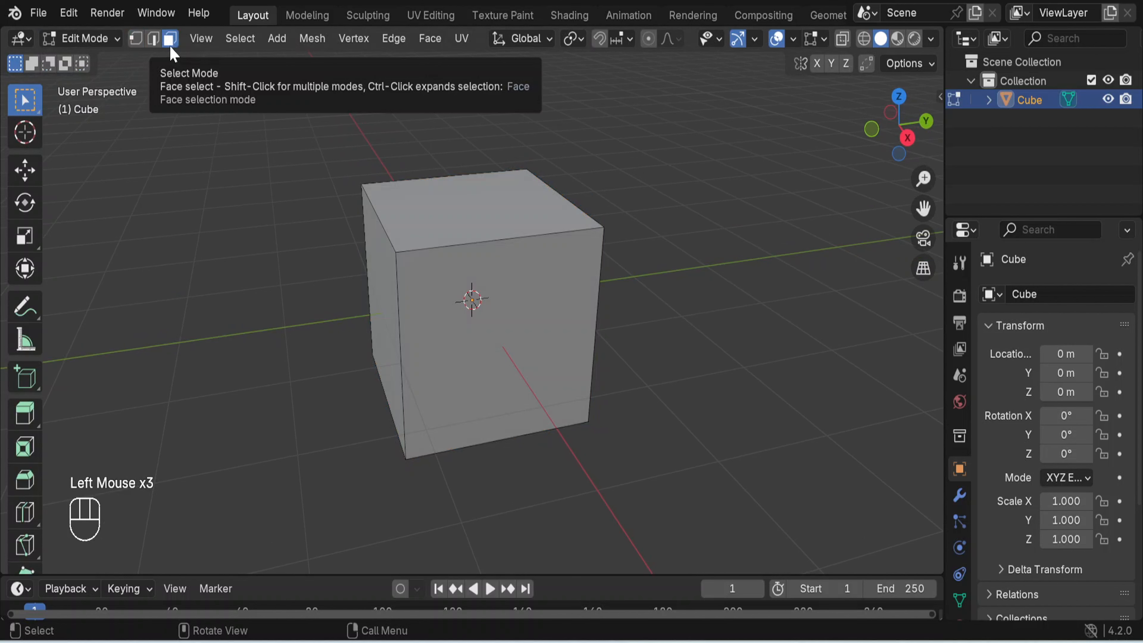
click(569, 335)
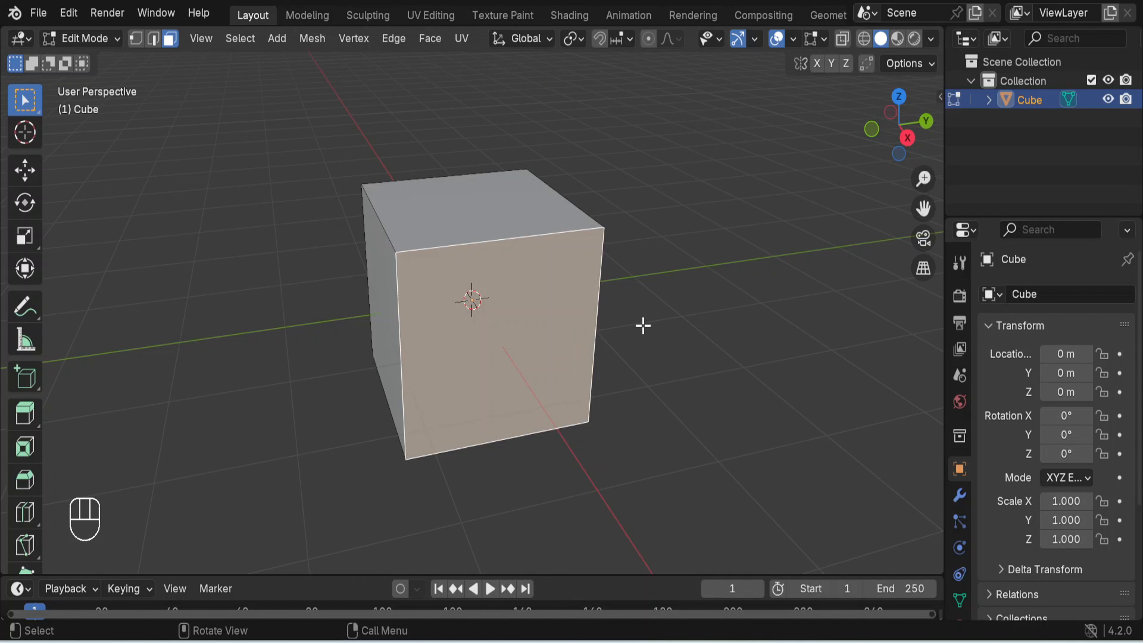
shift+click(378, 291)
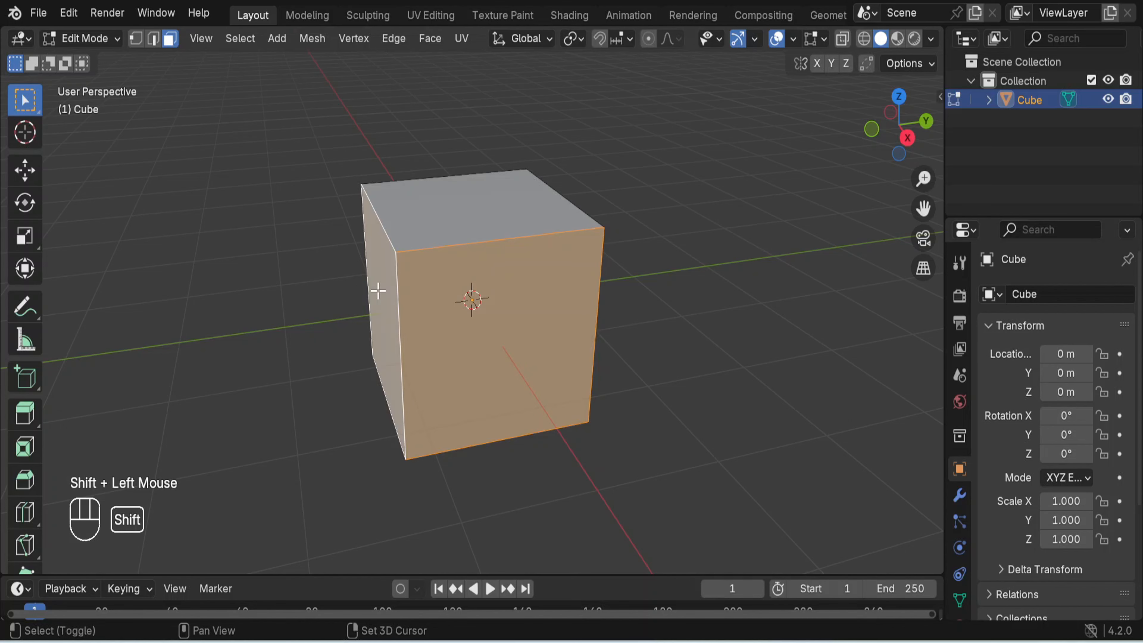
shift+click(462, 220)
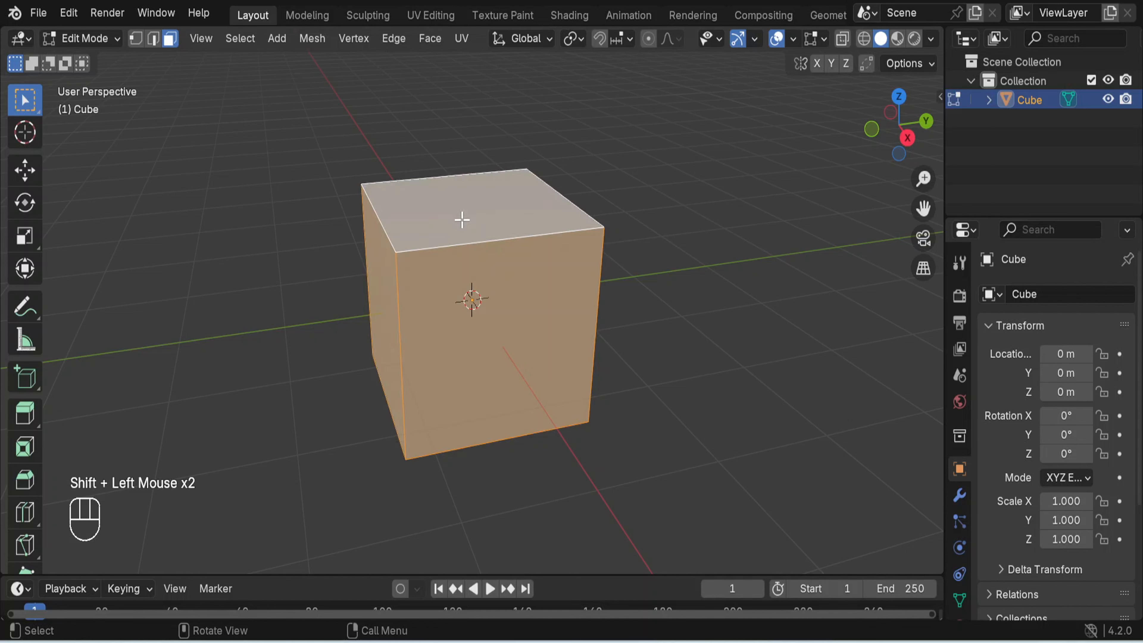
right_click(461, 219)
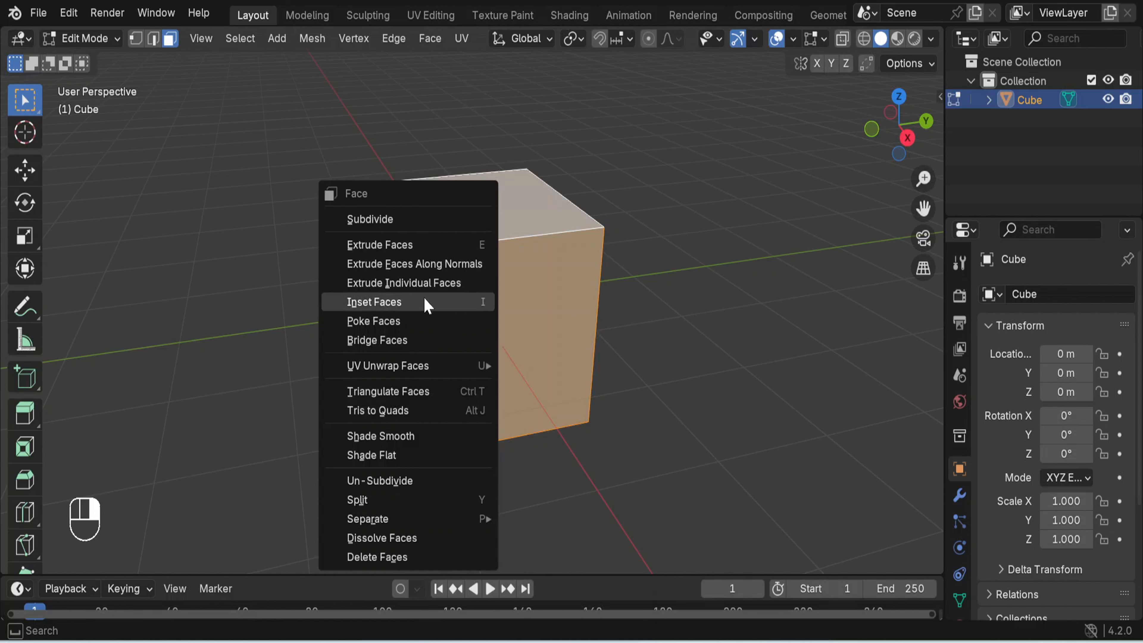
click(422, 556)
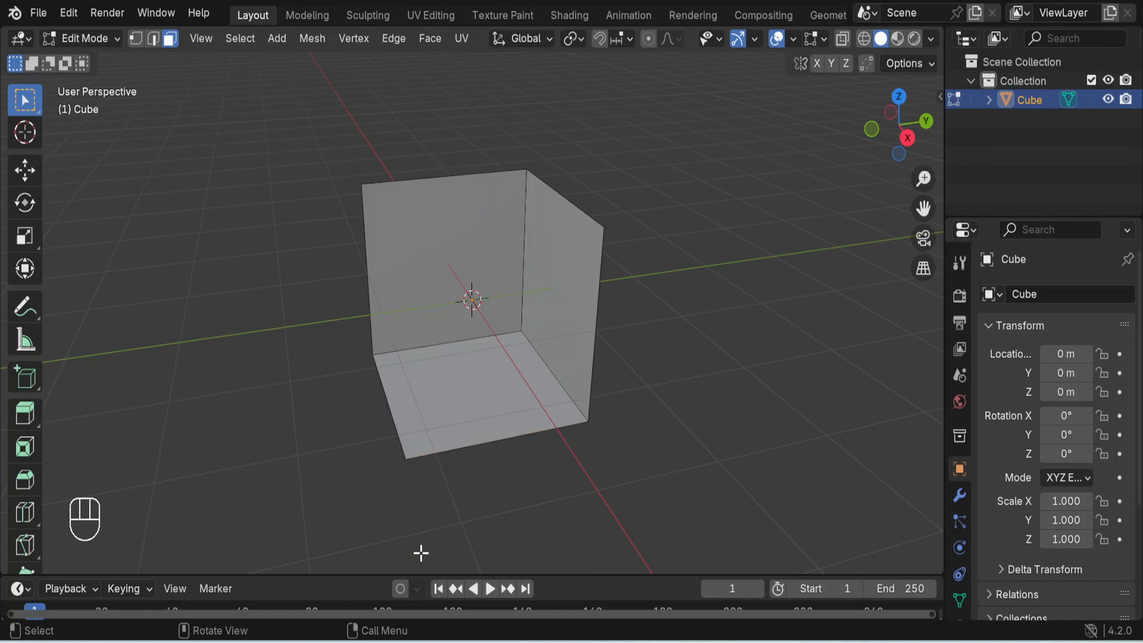
- Return the opened cube to Object Mode
mouse_move(662, 377)
middle_down()
mouse_move(829, 363)
mouse_move(655, 378)
mouse_move(707, 372)
mouse_move(677, 361)
middle_up()
scroll(677, 362, up, 3)
scroll(677, 362, down, 2)
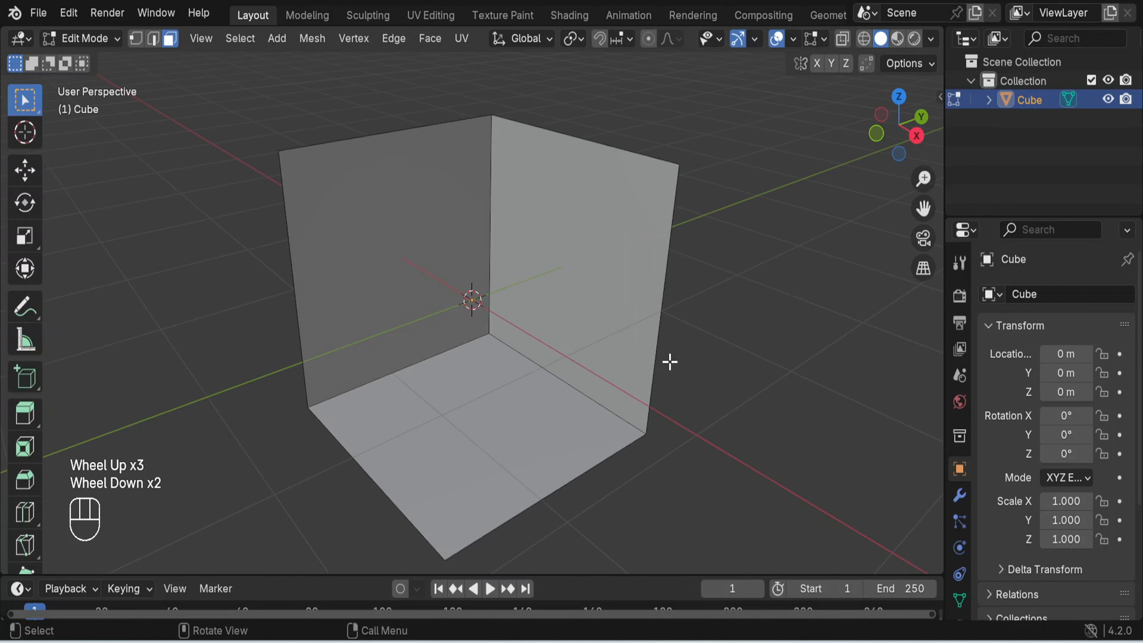
click(108, 42)
click(112, 57)
- Move the open cube up about 1.04 m along Z to bring its floor near the grid, and deselect it
scroll(602, 292, down, 2)
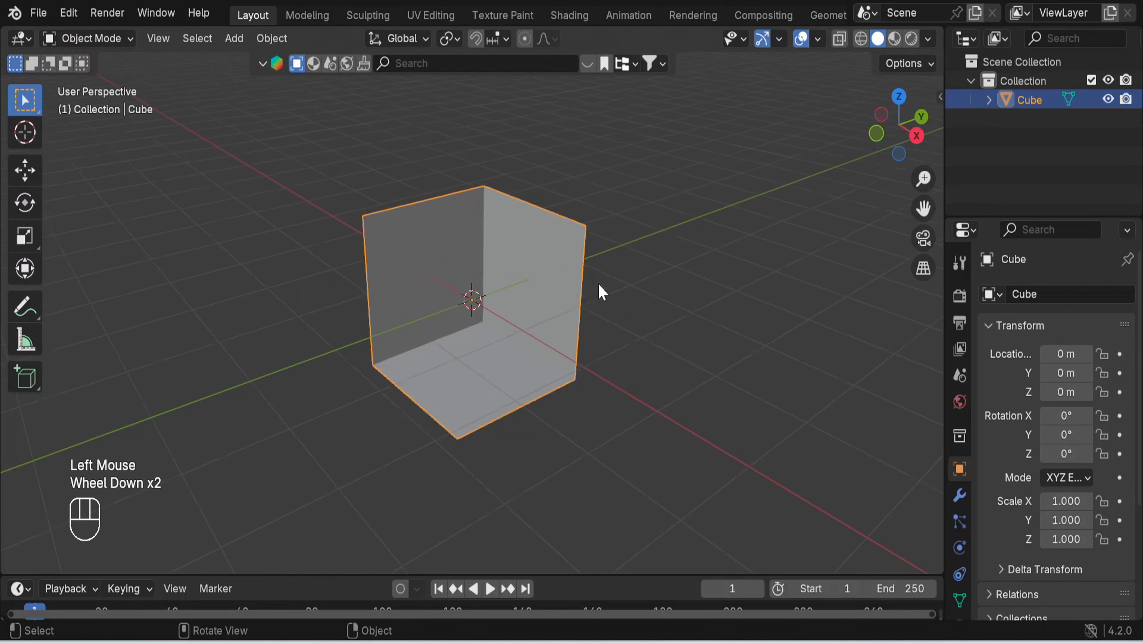
scroll(598, 284, down, 1)
scroll(599, 284, up, 3)
scroll(598, 283, down, 2)
middle_drag(612, 309, 708, 310)
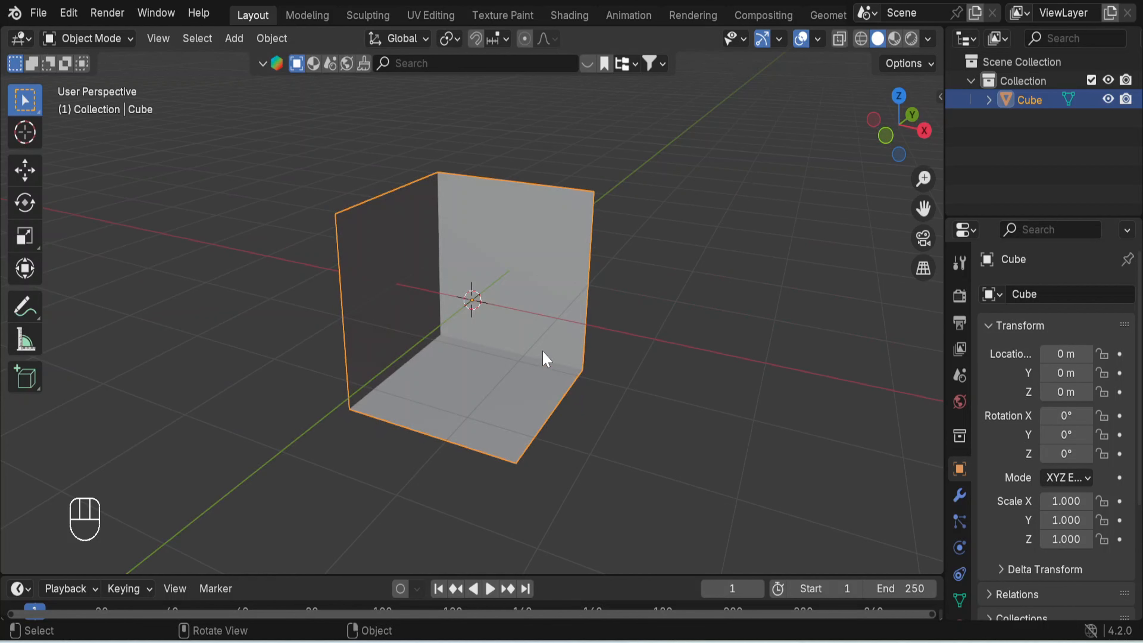
key(g)
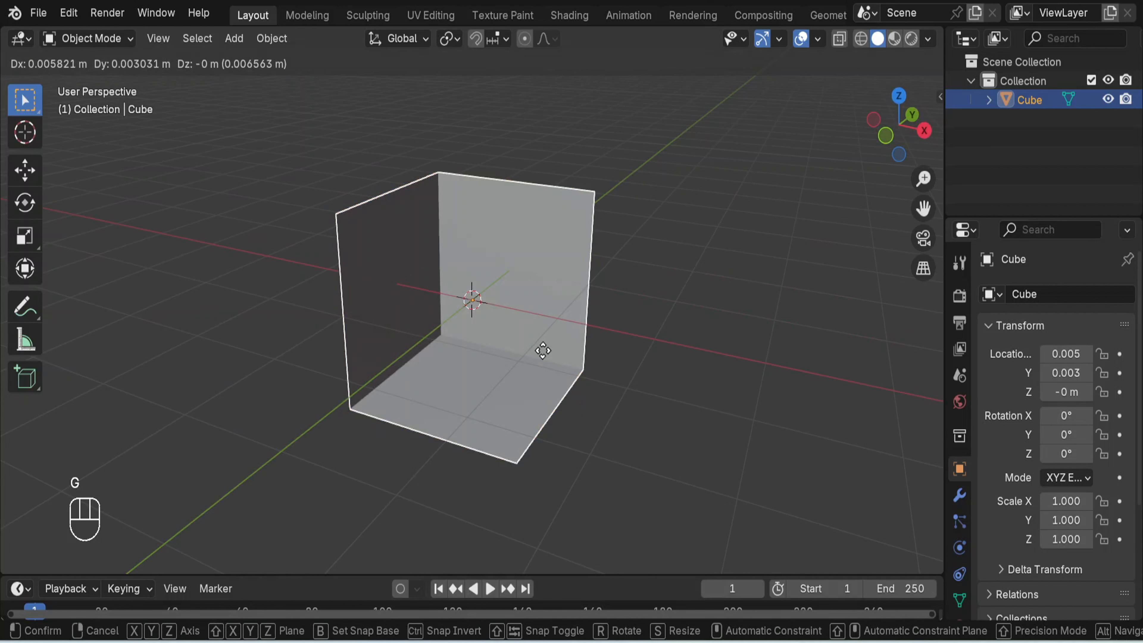
key(z)
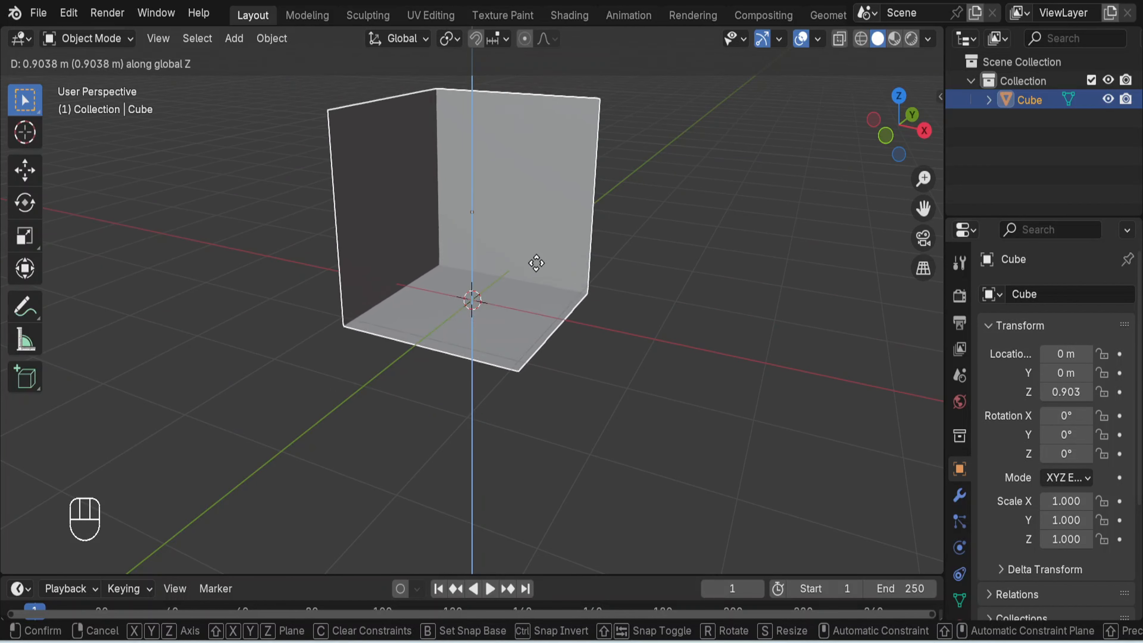
click(537, 248)
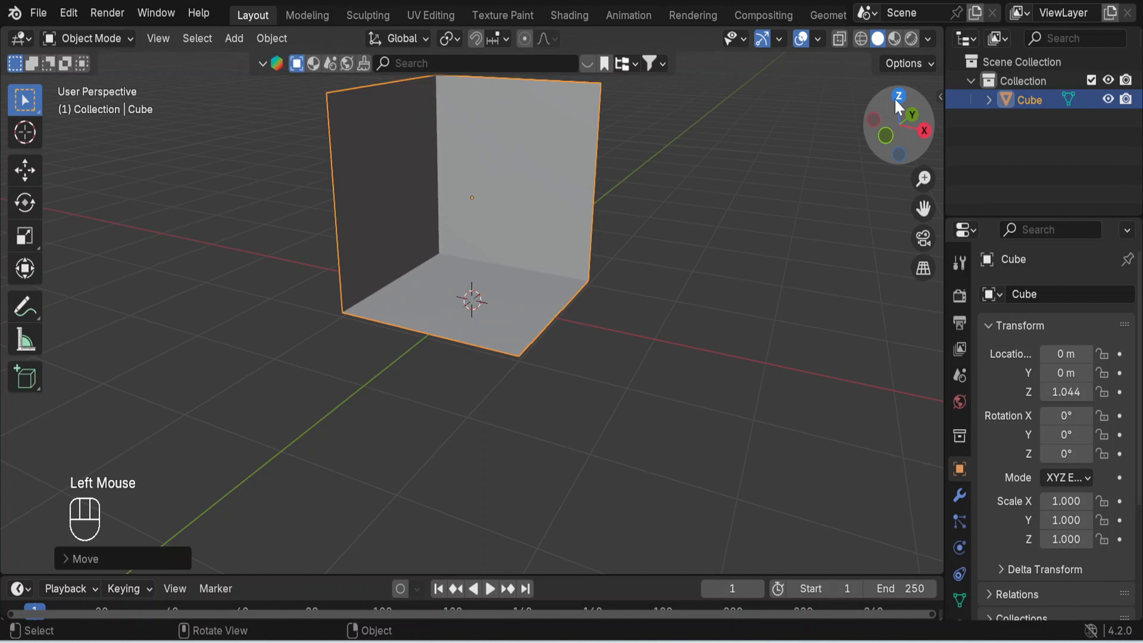
scroll(620, 342, up, 2)
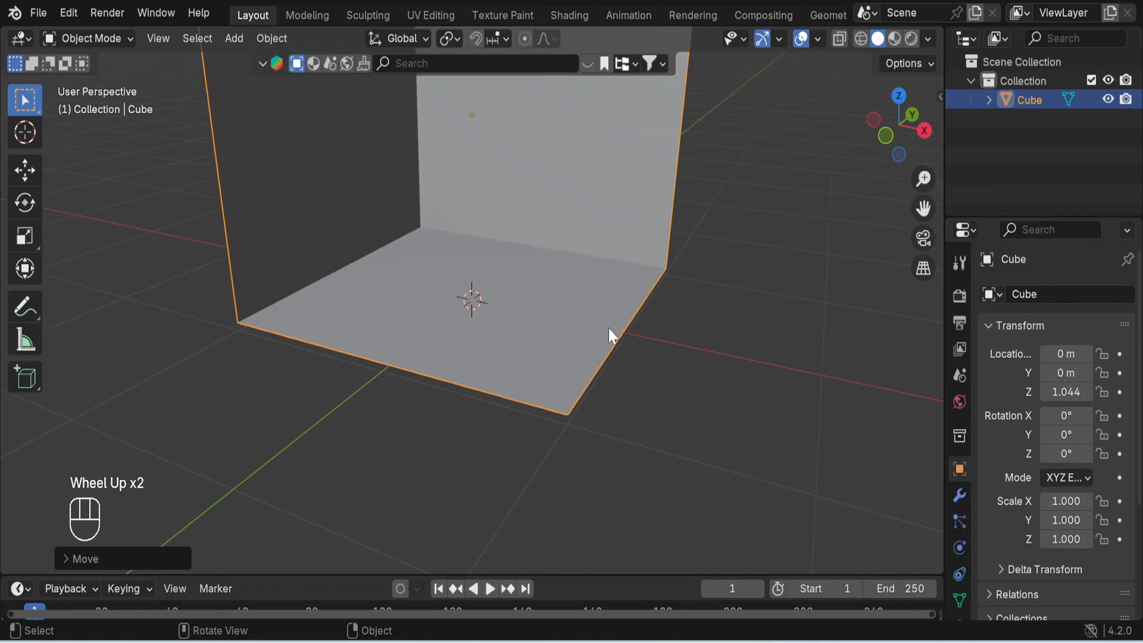
scroll(607, 326, down, 2)
click(653, 383)
- Search the BlenderKit model library for "sofa"
mouse_move(645, 365)
middle_down()
mouse_move(569, 383)
mouse_move(632, 369)
middle_up()
shift+middle_drag(593, 271, 597, 393)
scroll(597, 393, up, 2)
mouse_move(677, 425)
middle_down()
mouse_move(653, 401)
mouse_move(709, 406)
mouse_move(696, 424)
middle_up()
scroll(483, 370, up, 1)
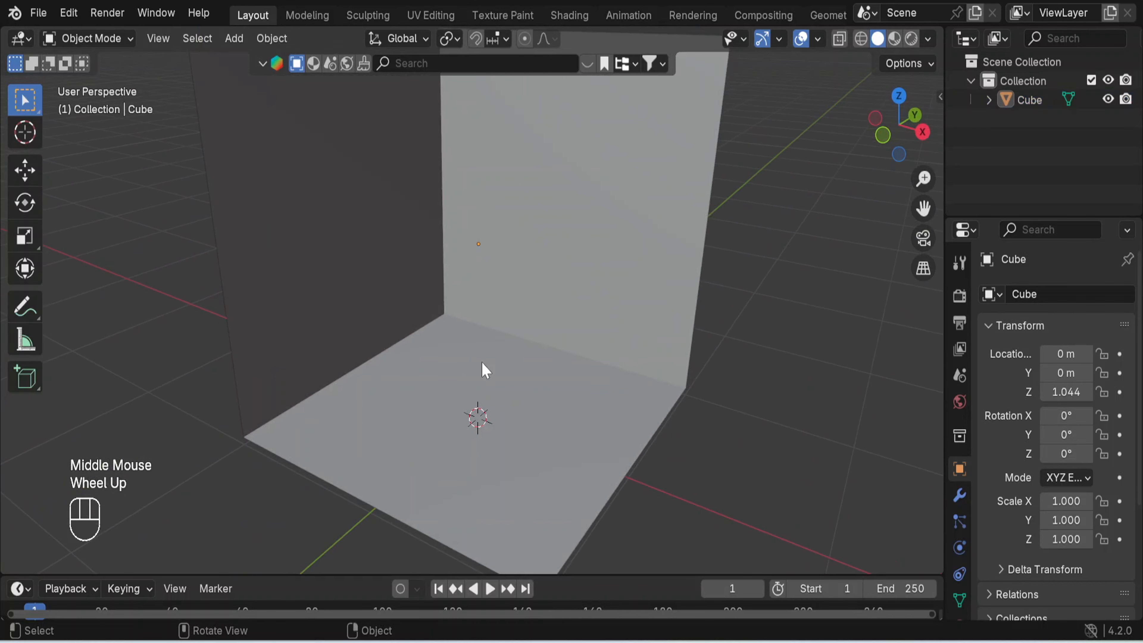
scroll(485, 370, down, 1)
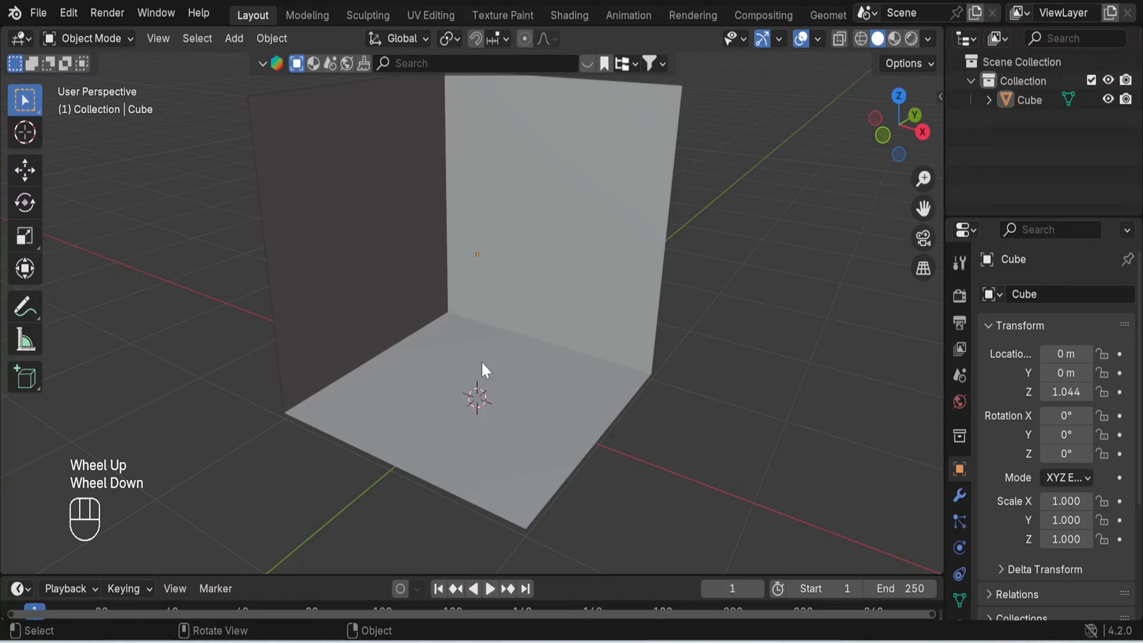
click(443, 64)
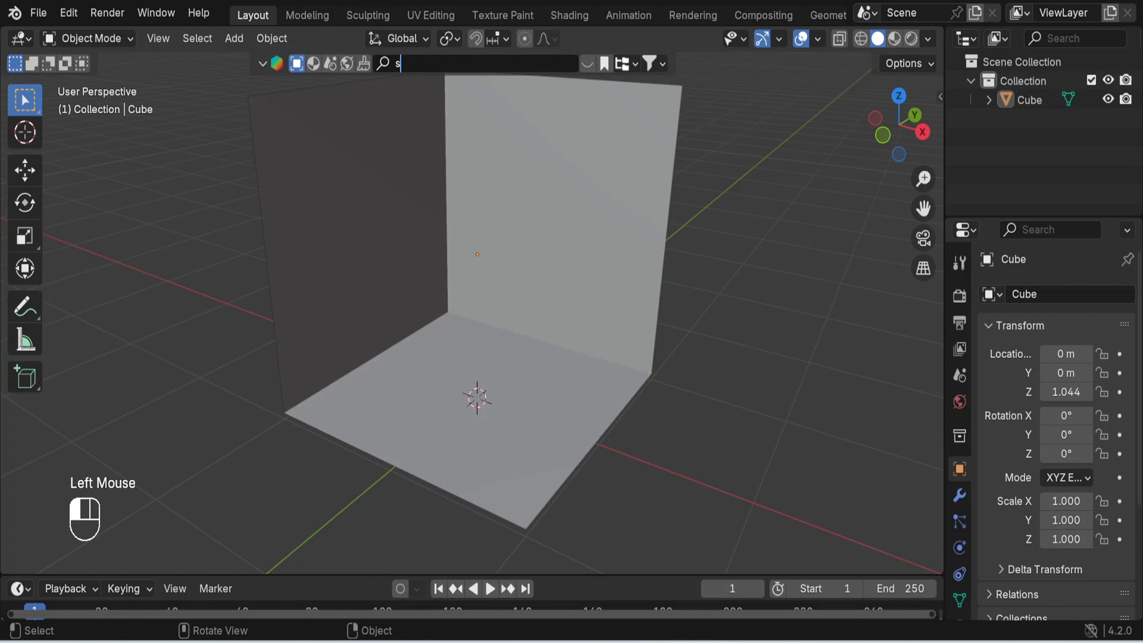
text(sofa)
key(Return)
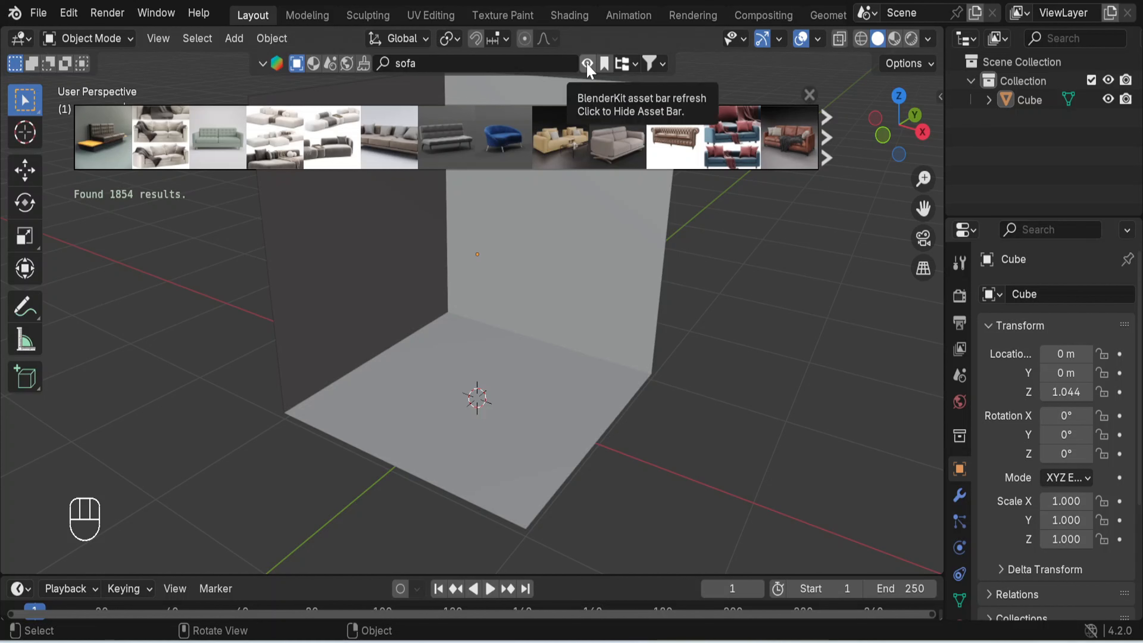
- Place the grey armless tufted sofa from the search results against the cube's back wall, and hide the asset bar
mouse_move(529, 159)
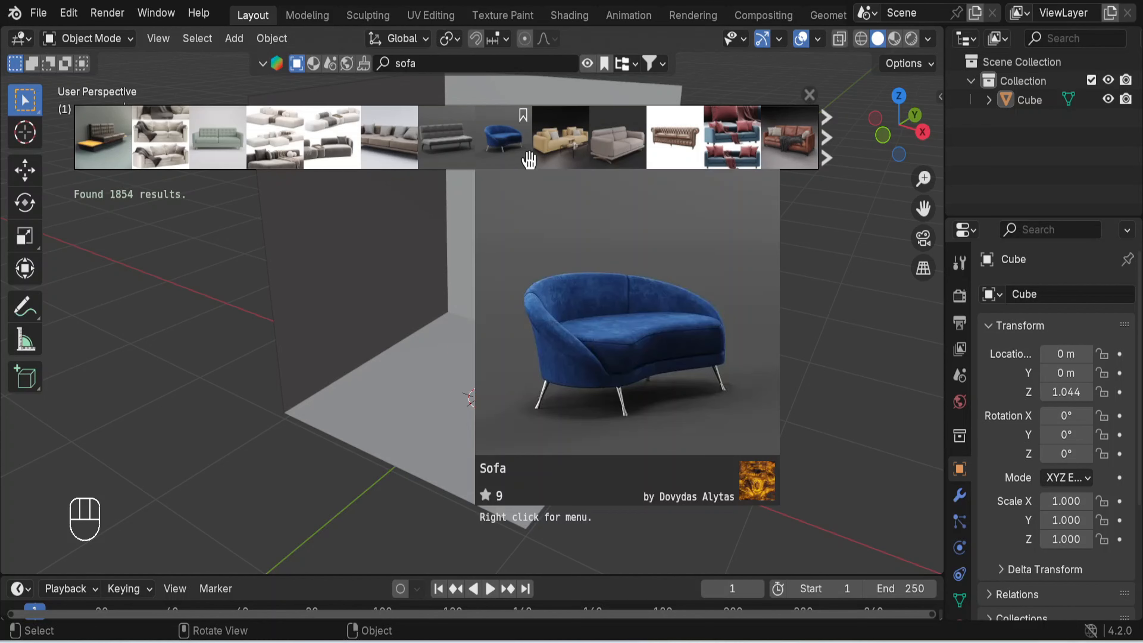
mouse_move(620, 160)
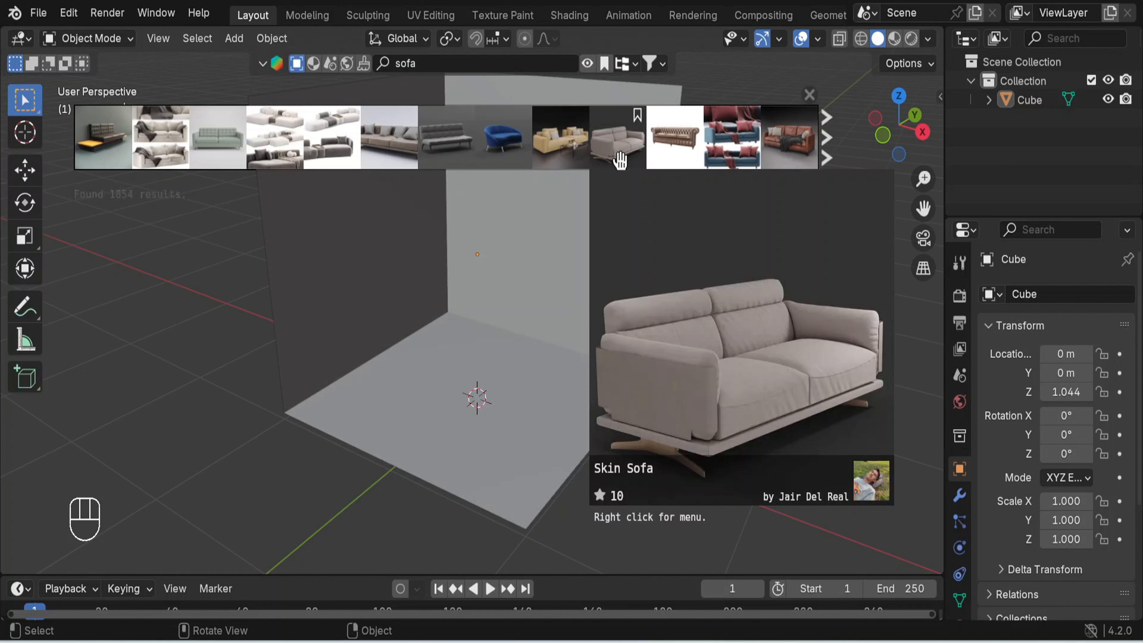
mouse_move(786, 144)
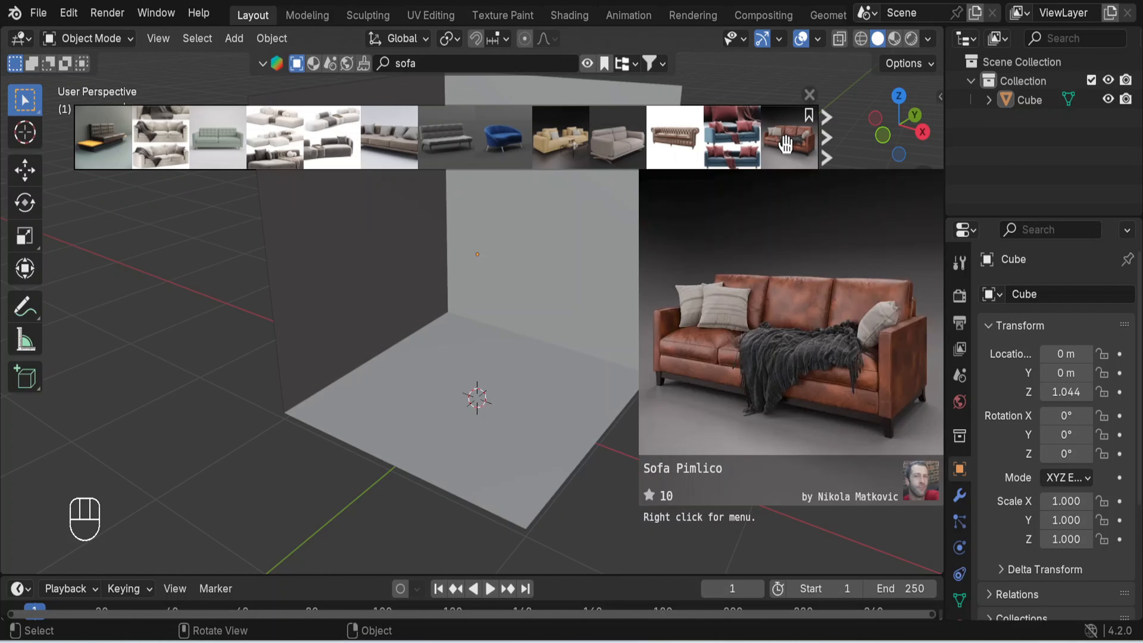
mouse_move(461, 148)
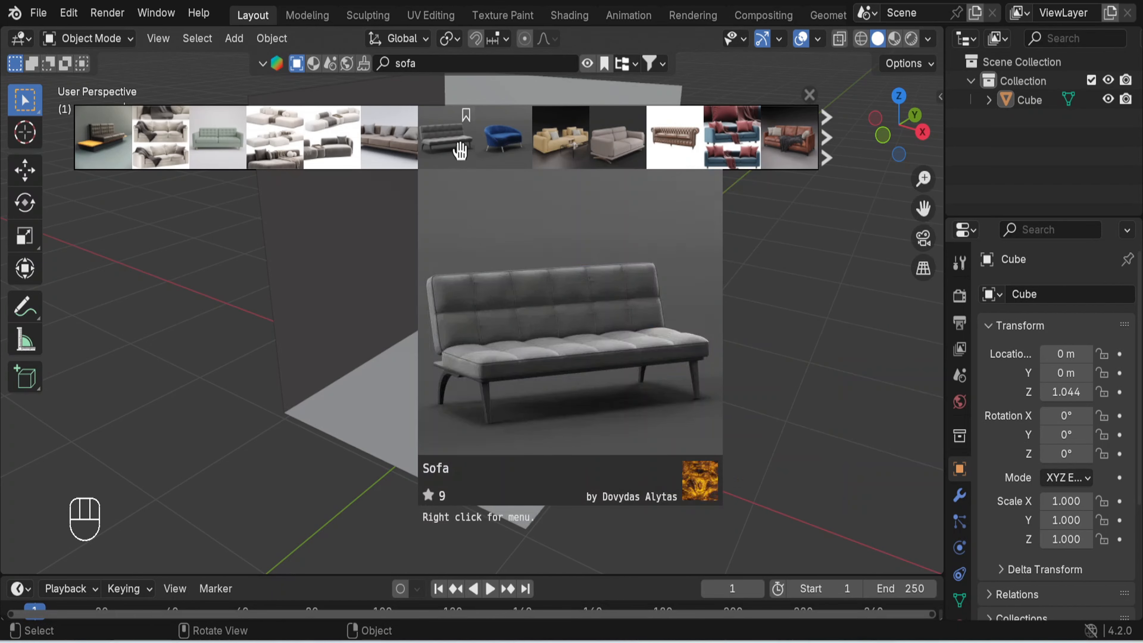
drag(460, 149, 556, 336)
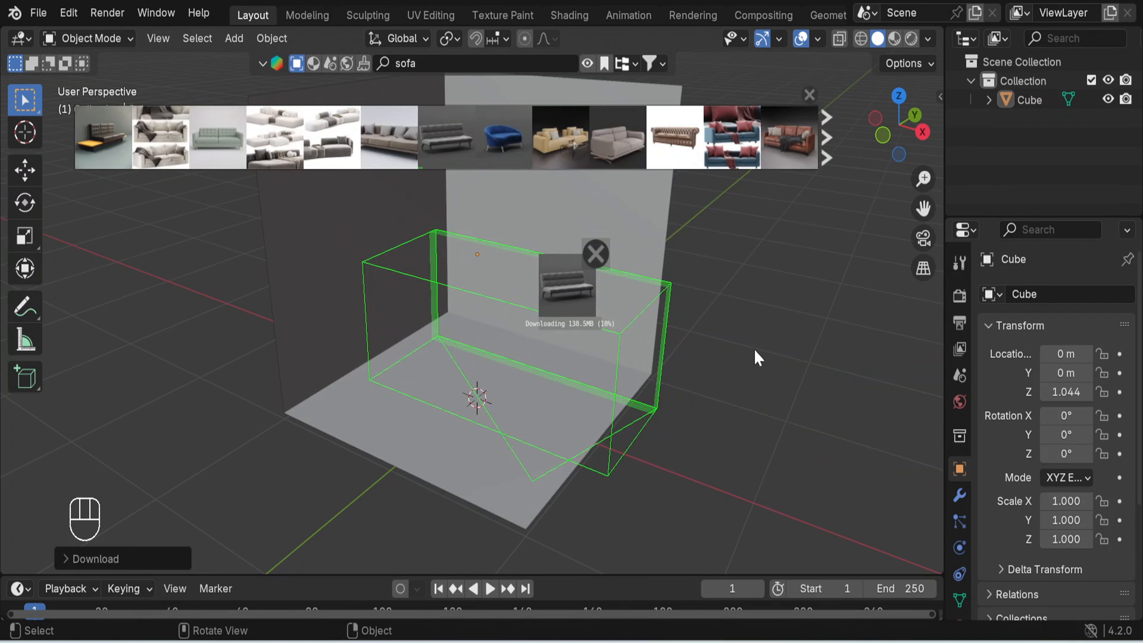
click(809, 95)
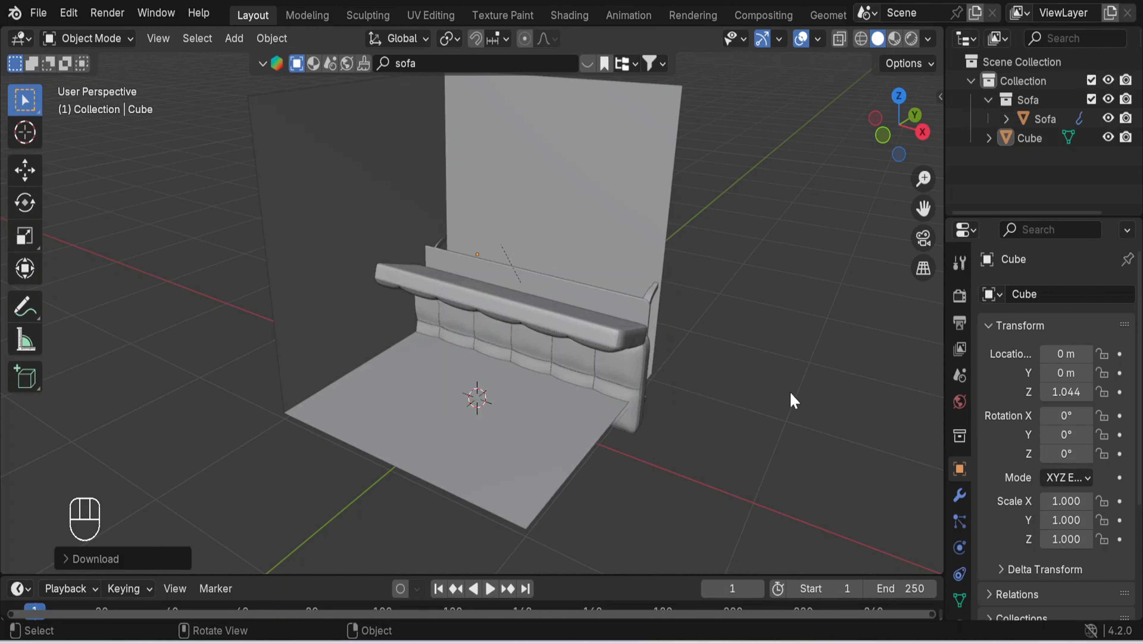
- Examine the imported sofa's orientation against the wall by selecting its back cushion, its frame and the room cube
scroll(717, 376, up, 2)
scroll(696, 363, down, 2)
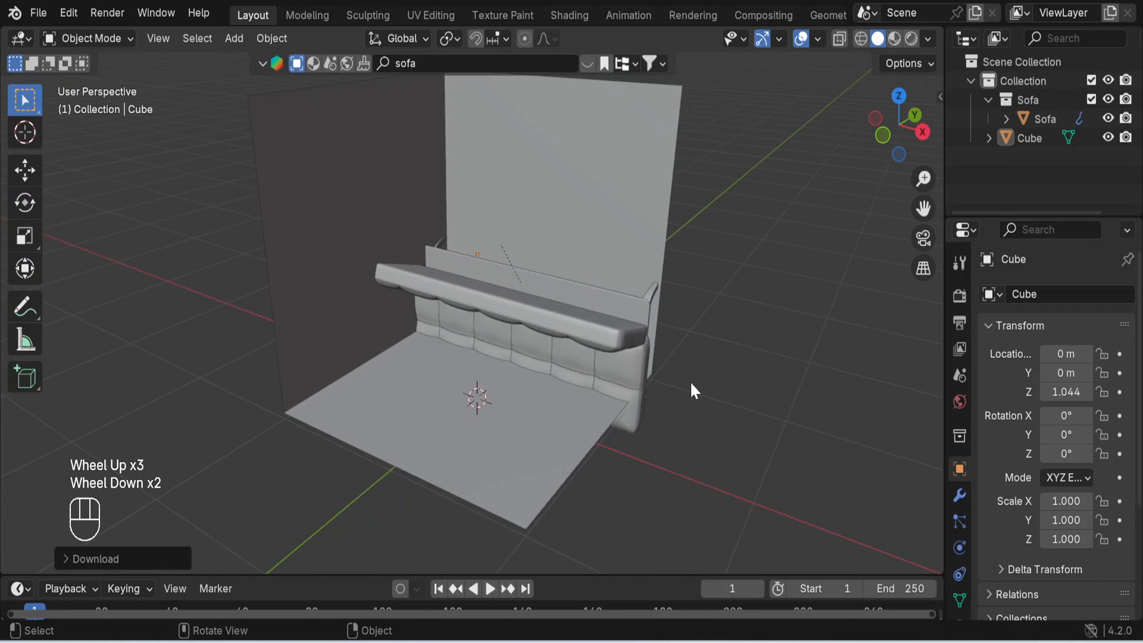
middle_drag(689, 387, 653, 367)
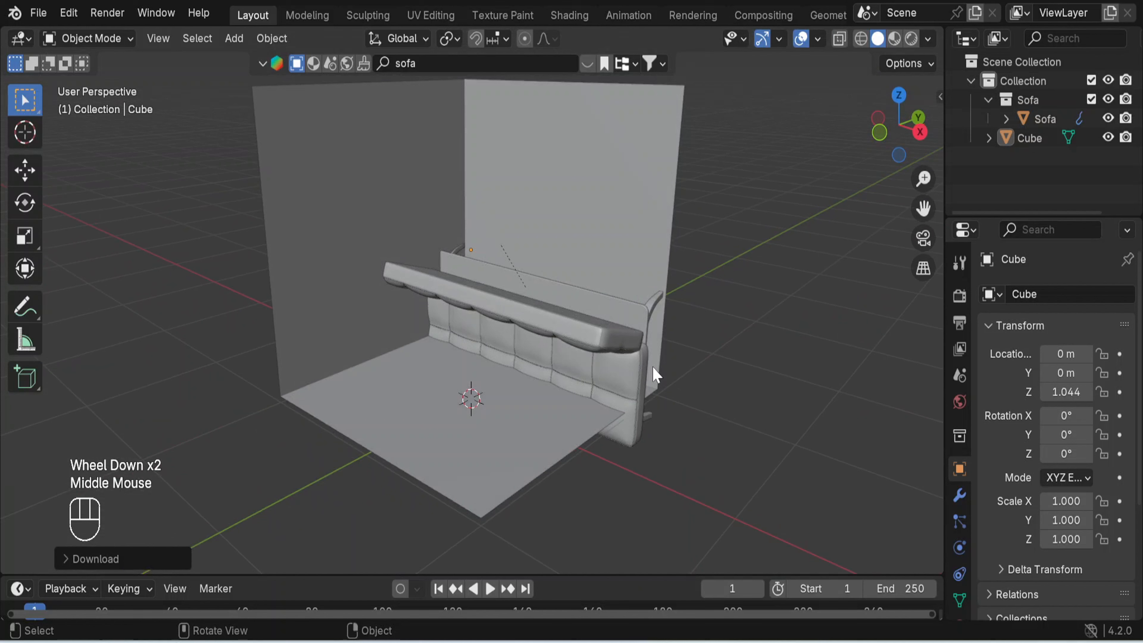
click(504, 324)
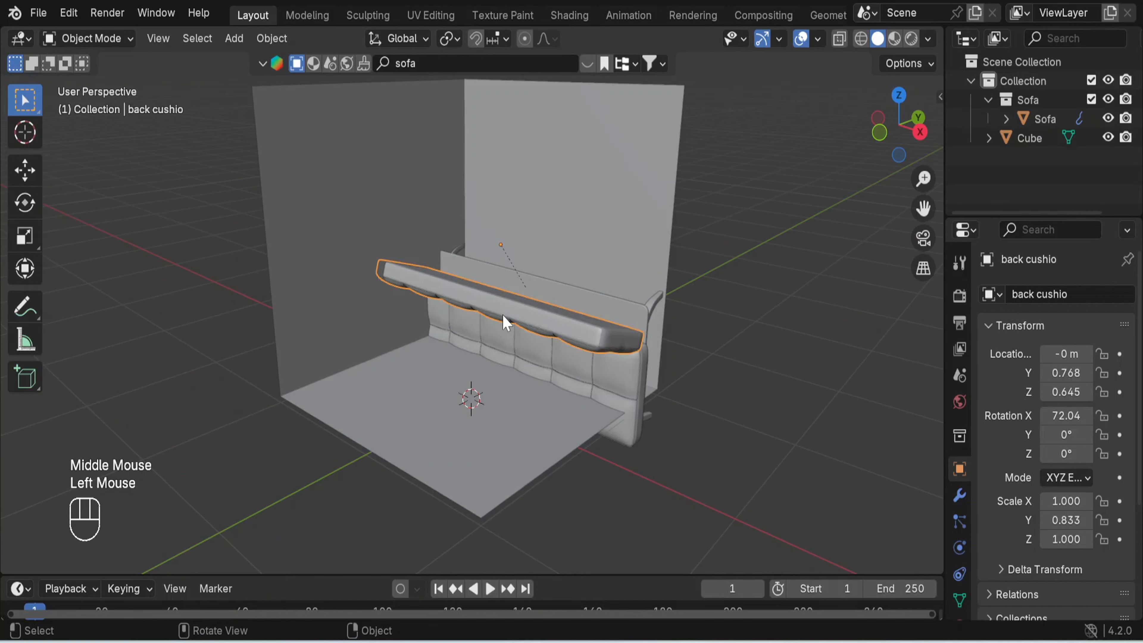
click(504, 252)
middle_drag(805, 417, 745, 390)
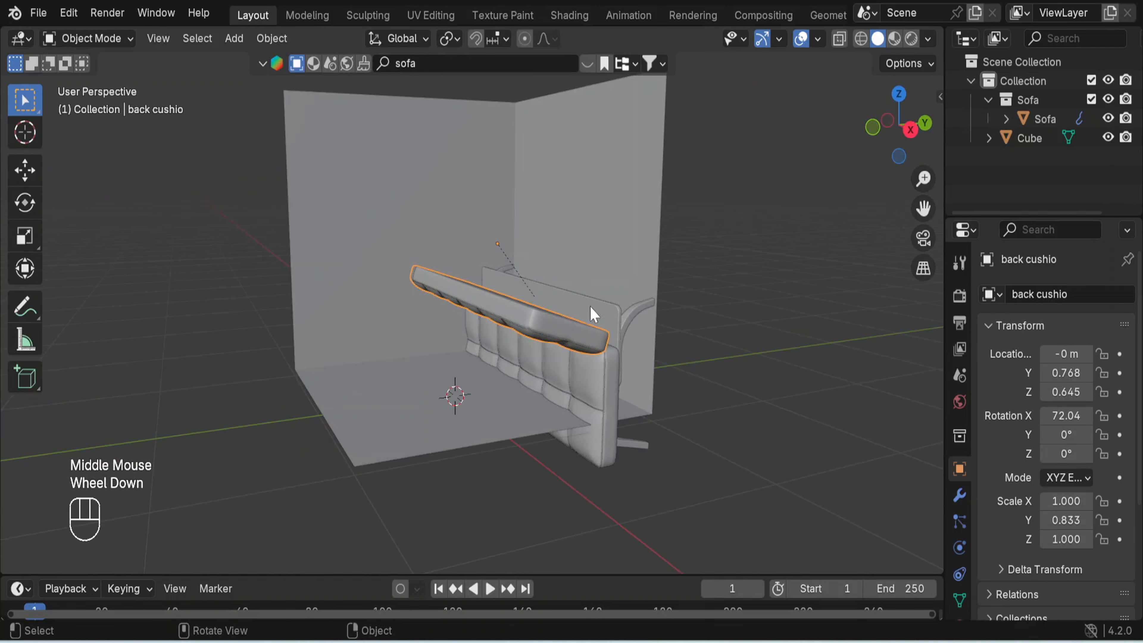
click(512, 269)
click(510, 262)
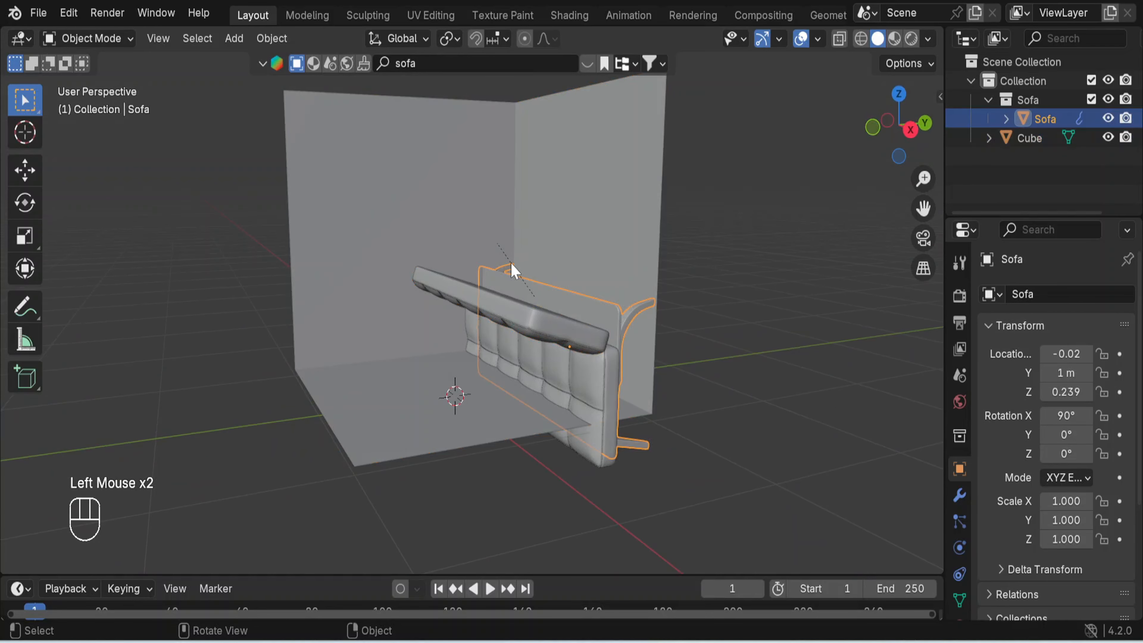
click(616, 217)
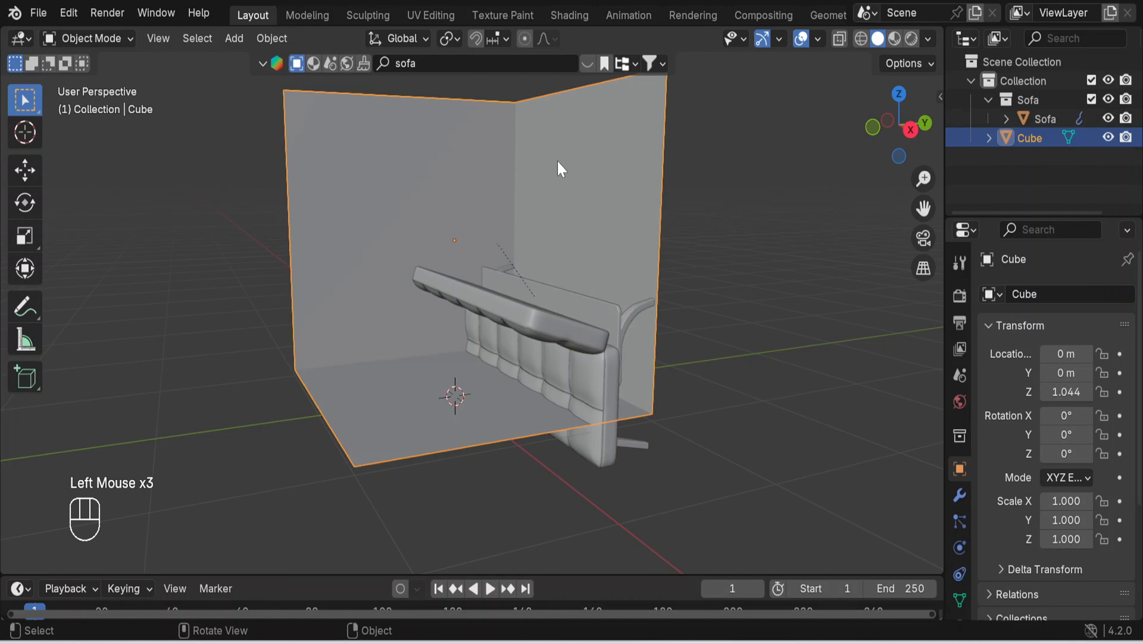
- Examine the room cube isolated from the sofa in local view, and return to the full scene
key(KP_Divide)
scroll(562, 180, down, 3)
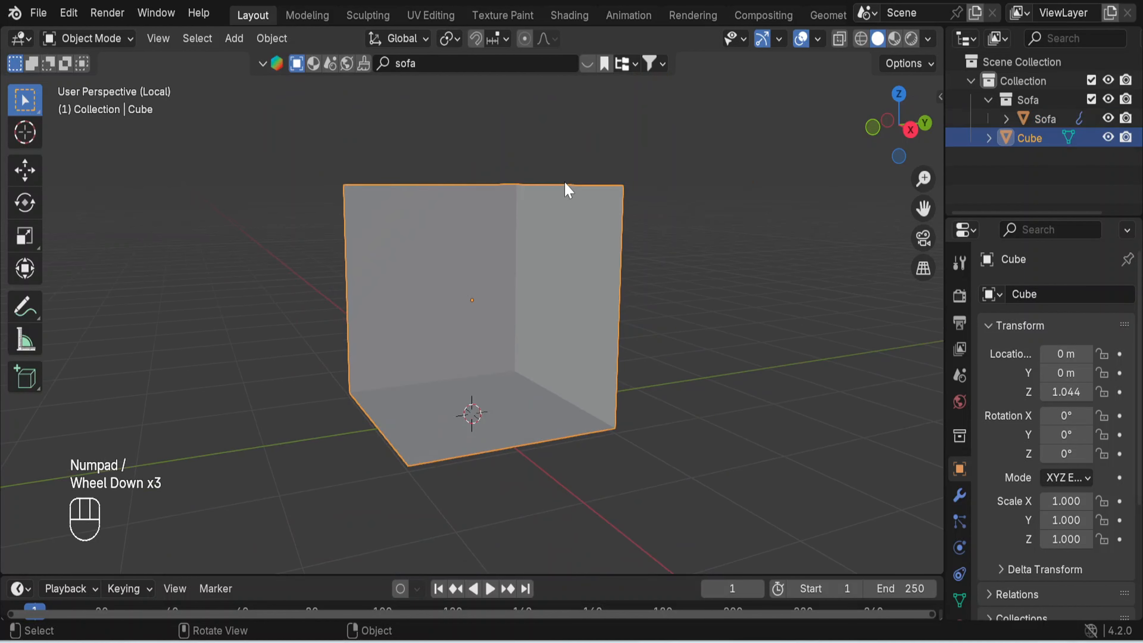
scroll(568, 189, down, 1)
middle_drag(734, 414, 700, 397)
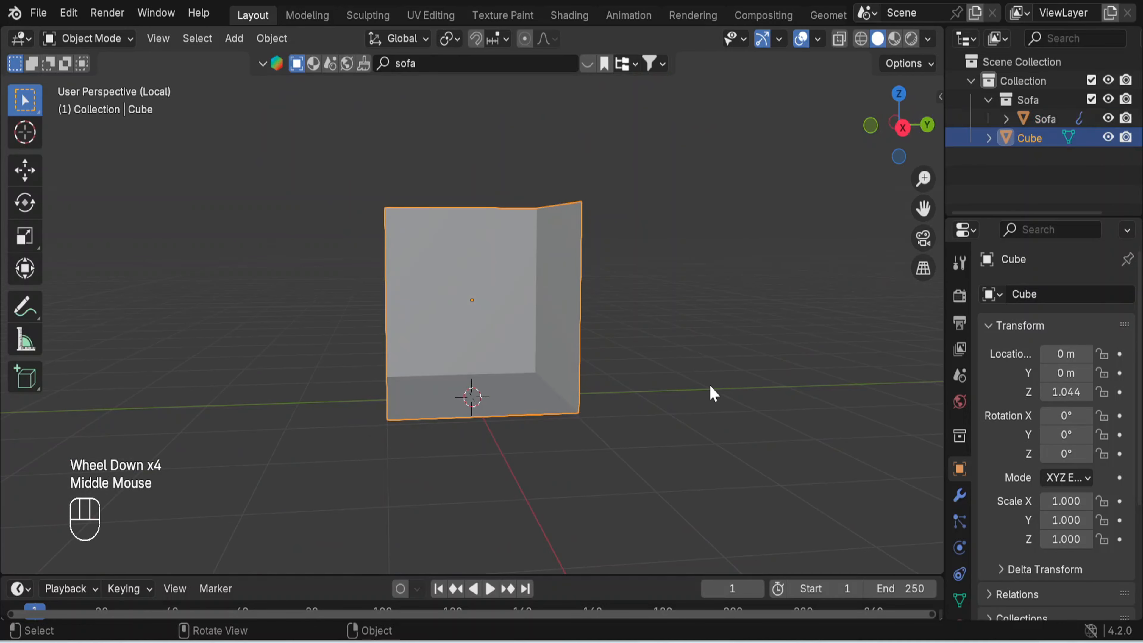
key(KP_Divide)
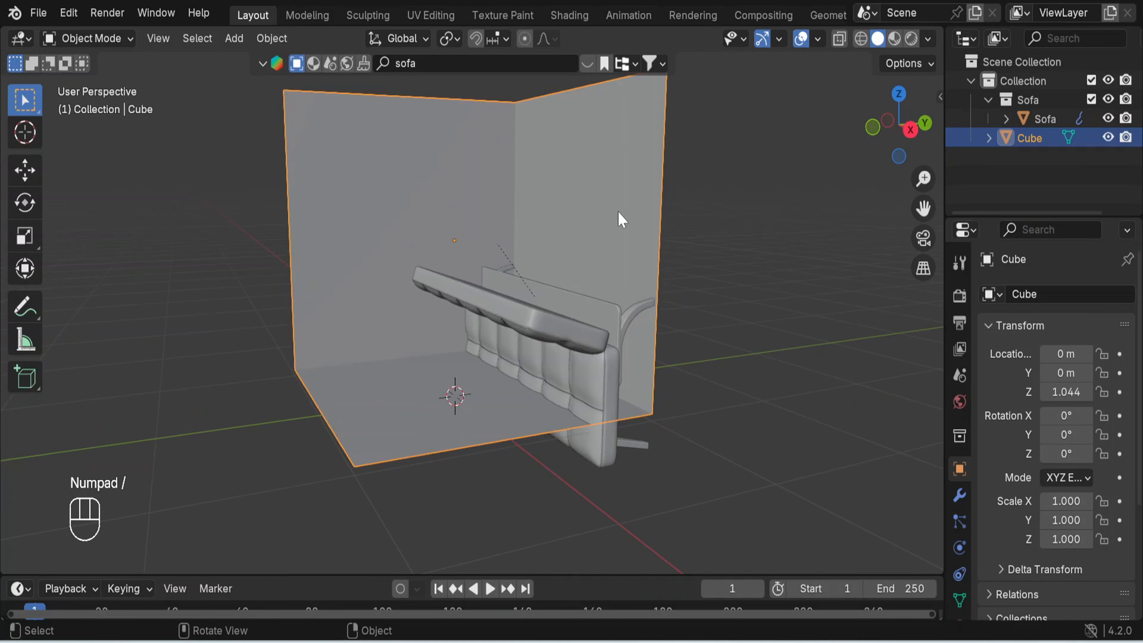
click(613, 197)
key(KP_Divide)
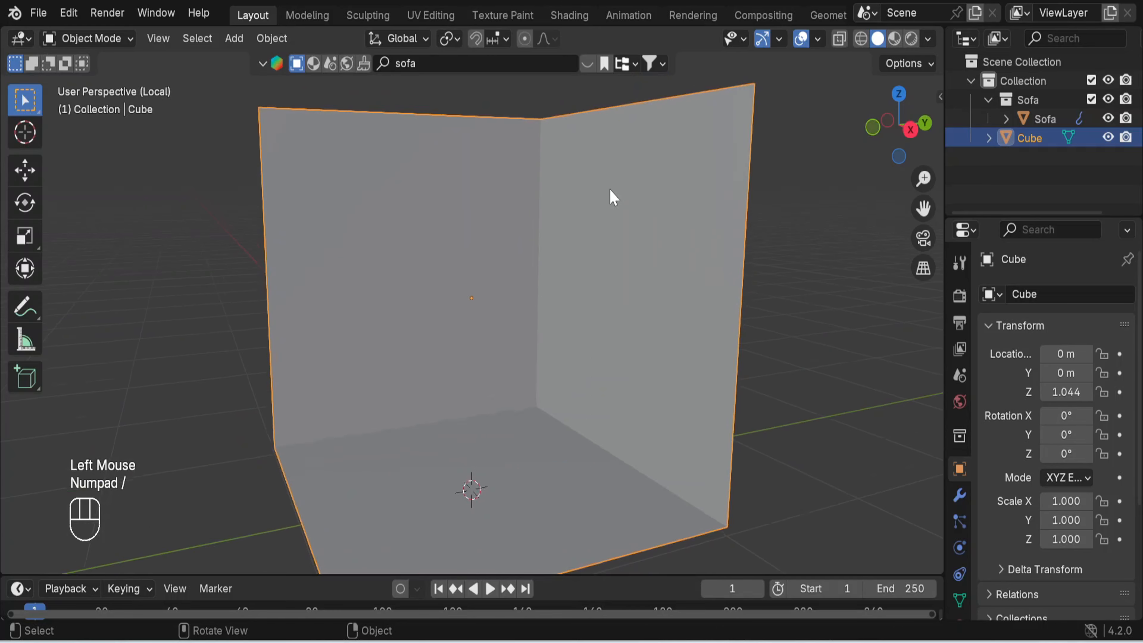
mouse_move(769, 322)
middle_down()
mouse_move(538, 291)
mouse_move(761, 309)
middle_up()
key(KP_Divide)
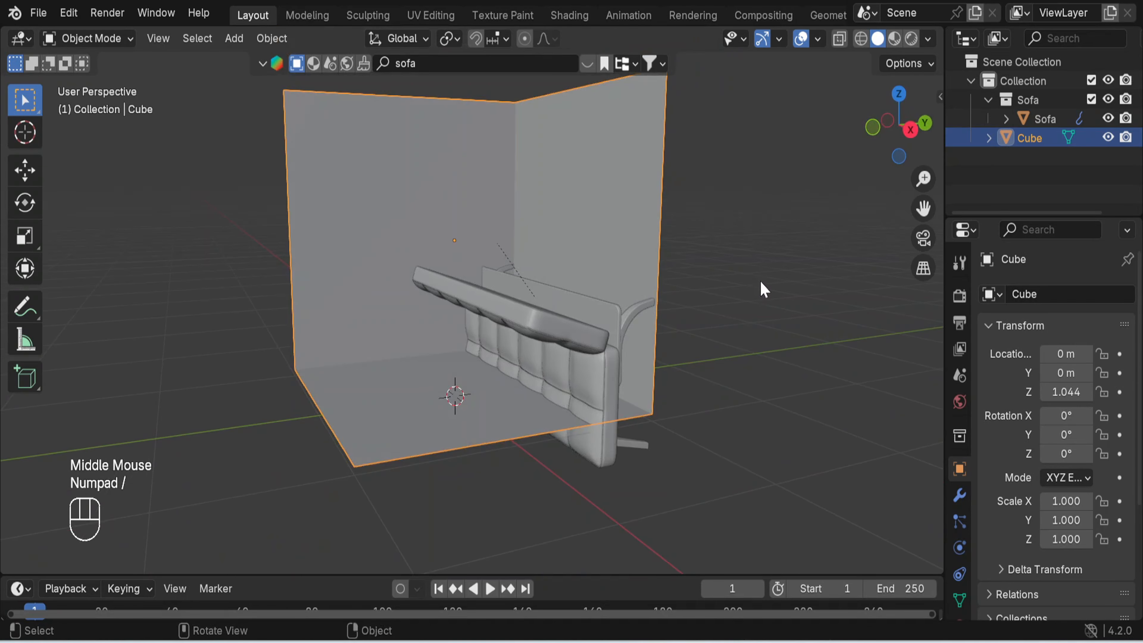
- Select the sofa's frame, back cushion and main cushion together and rotate them 90° about the global X axis
click(631, 302)
click(574, 312)
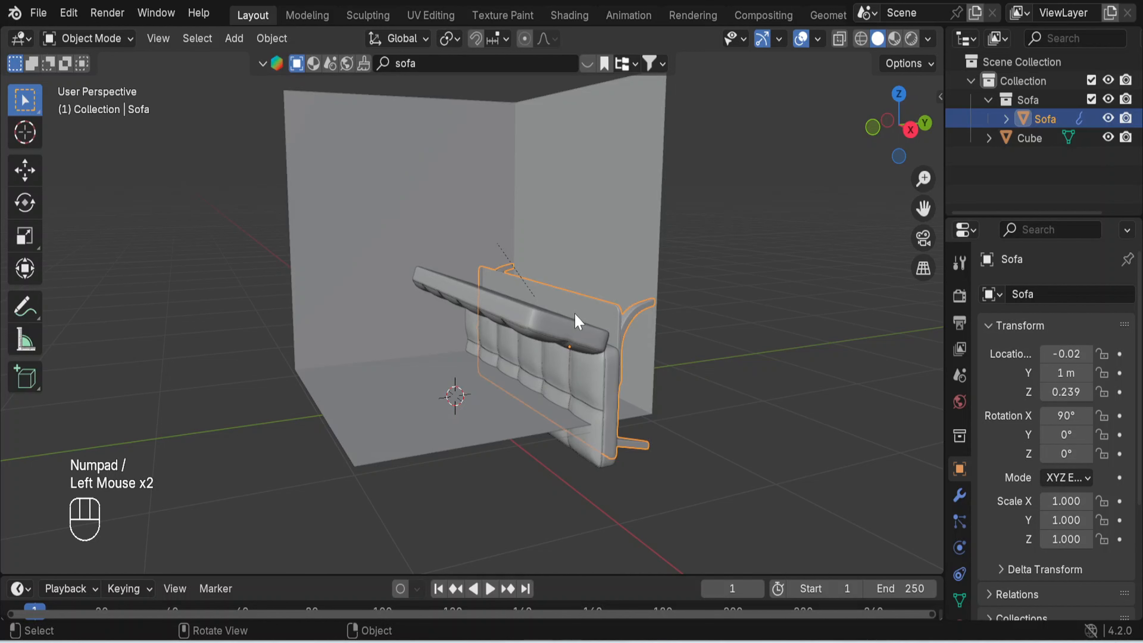
shift+click(521, 319)
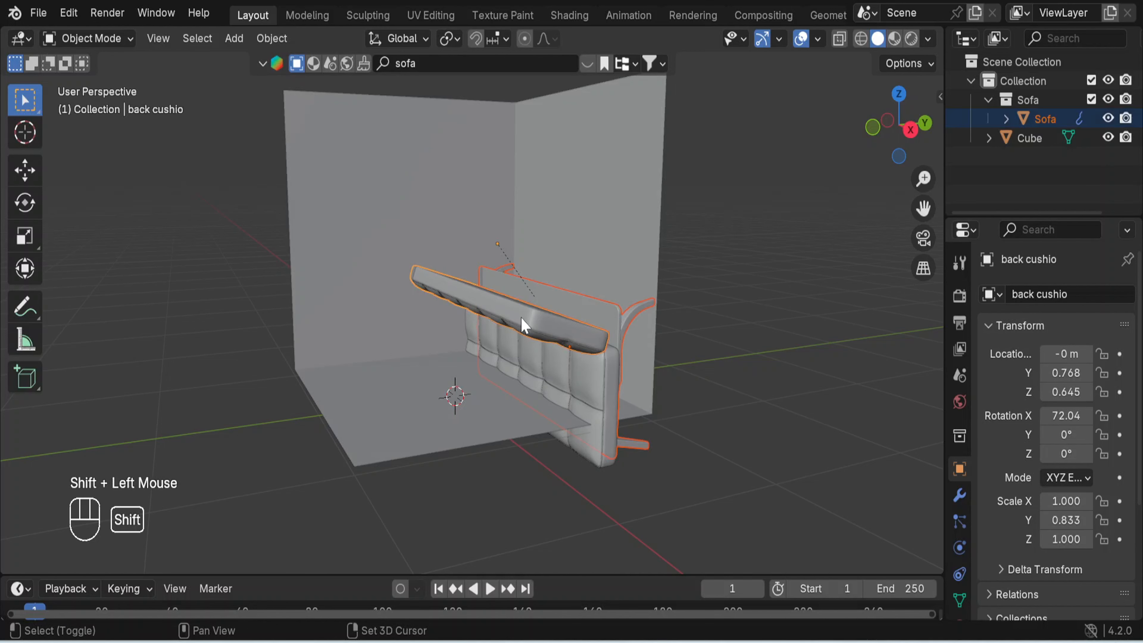
shift+click(548, 366)
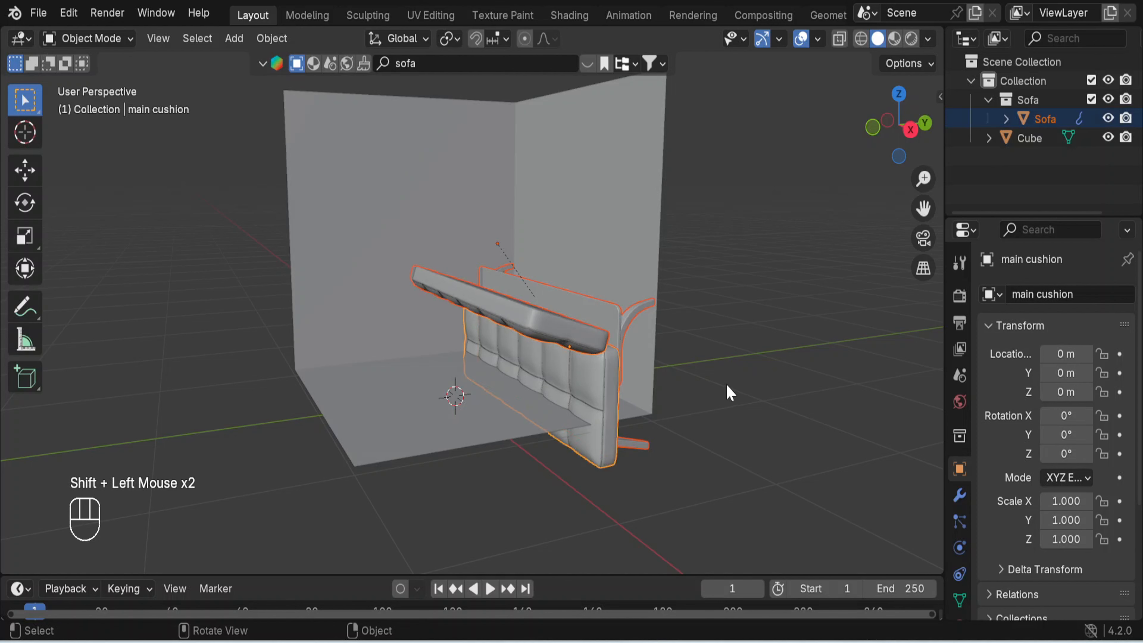
key(r)
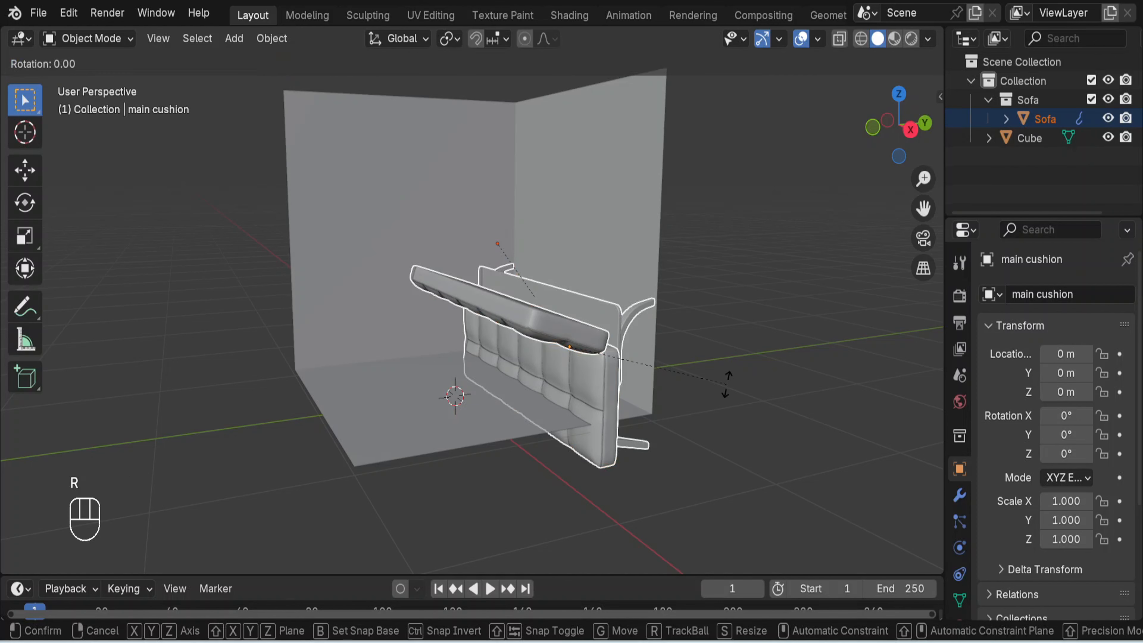
key(x)
key(KP_9)
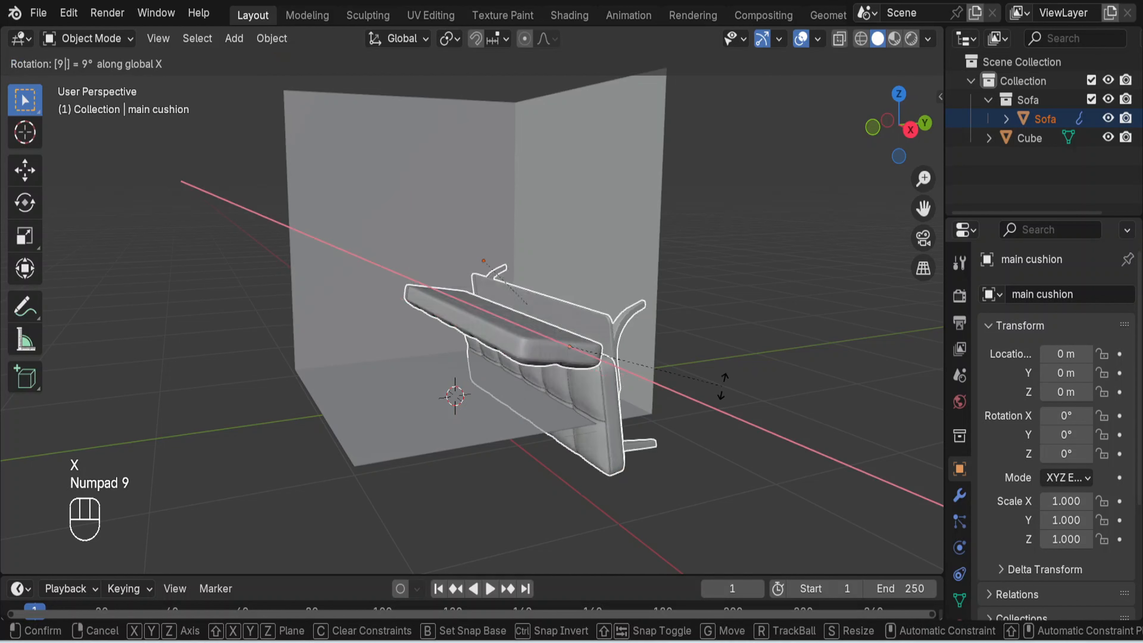
key(KP_0)
key(Return)
- Rotate the selected sofa parts by two further 90° turns about the global X axis to stand the sofa upright
key(r)
key(x)
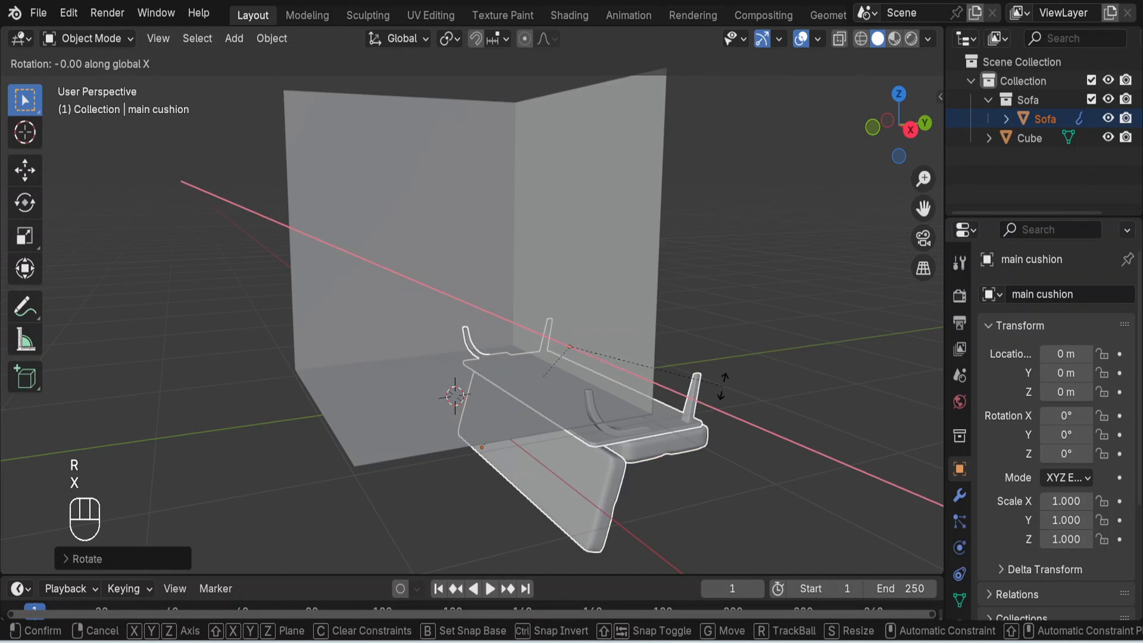
key(KP_9)
key(KP_0)
text(x)
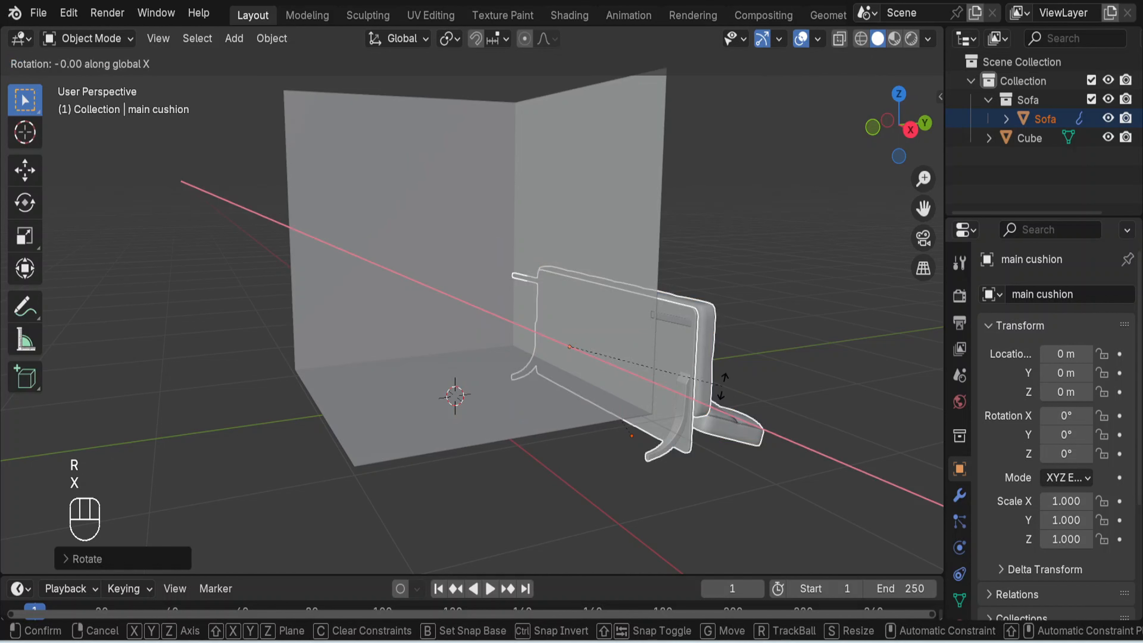
text(90)
key(Return)
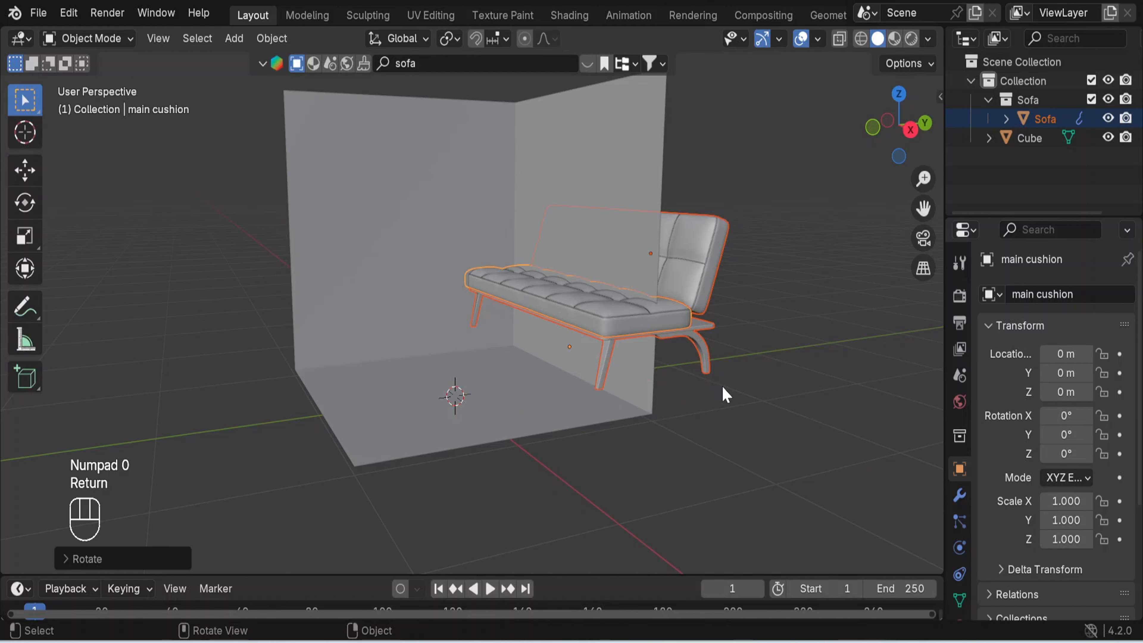
- Scale the sofa down to less than half its size and move it about 0.77 m along negative Y into the room
key(s)
click(634, 353)
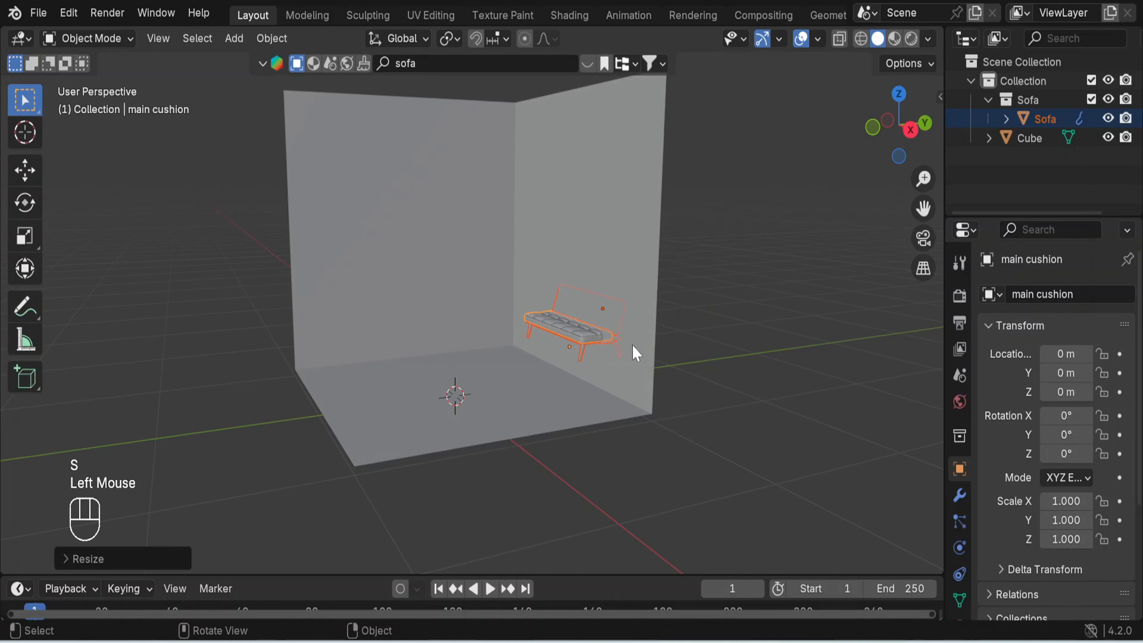
key(g)
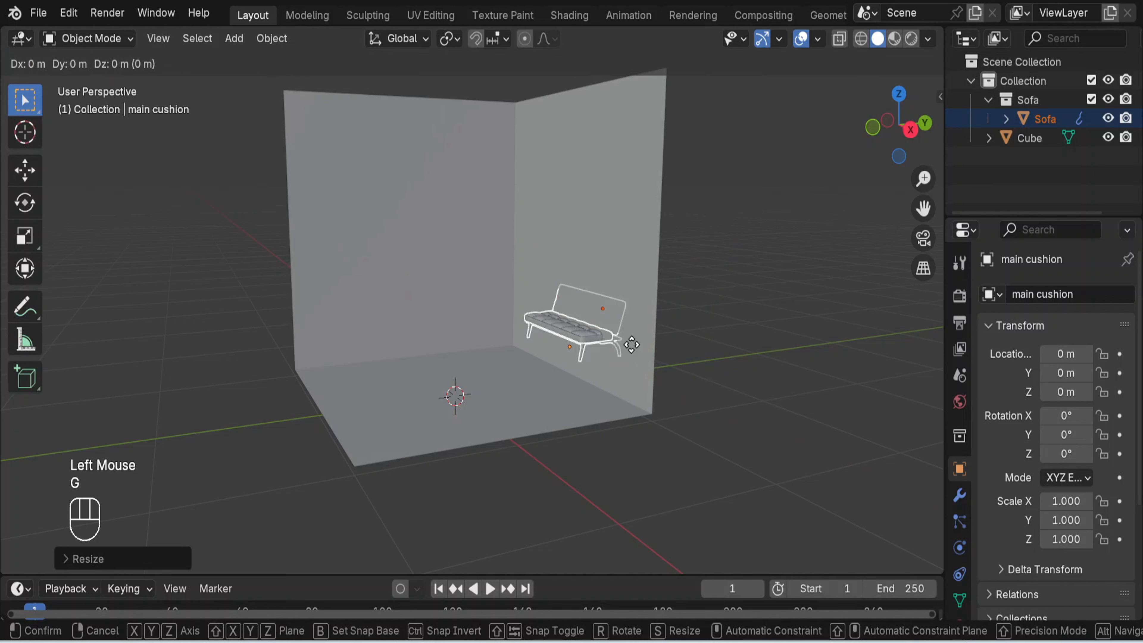
key(y)
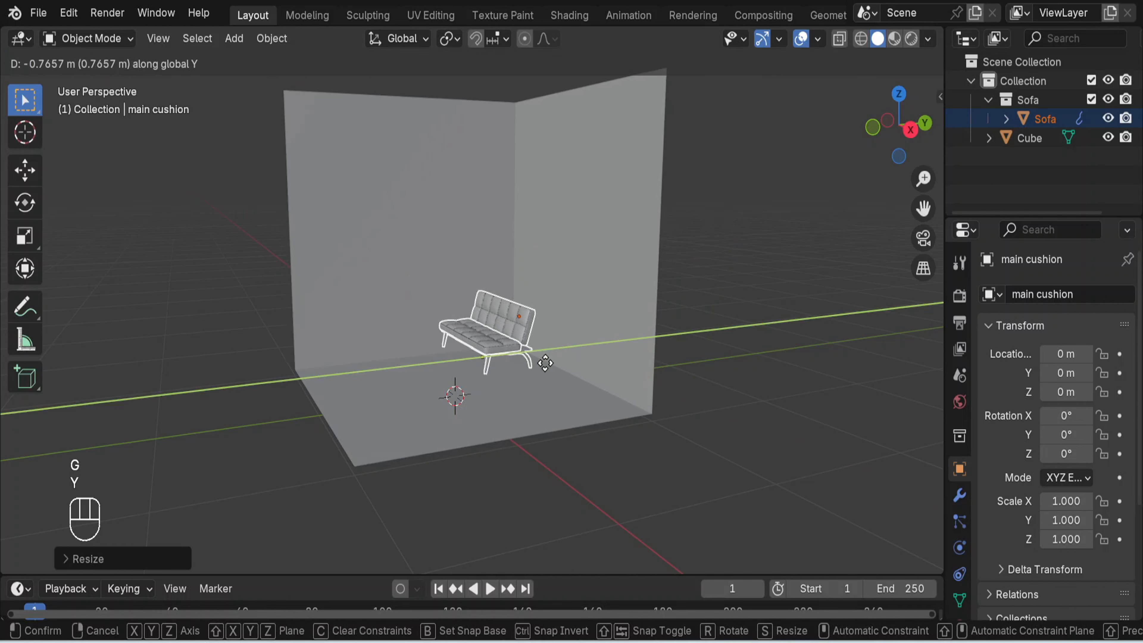
click(548, 370)
- Lower the sofa about 0.25 m along Z and fine-tune its height in front view so its legs rest on the floor
middle_drag(573, 407, 620, 439)
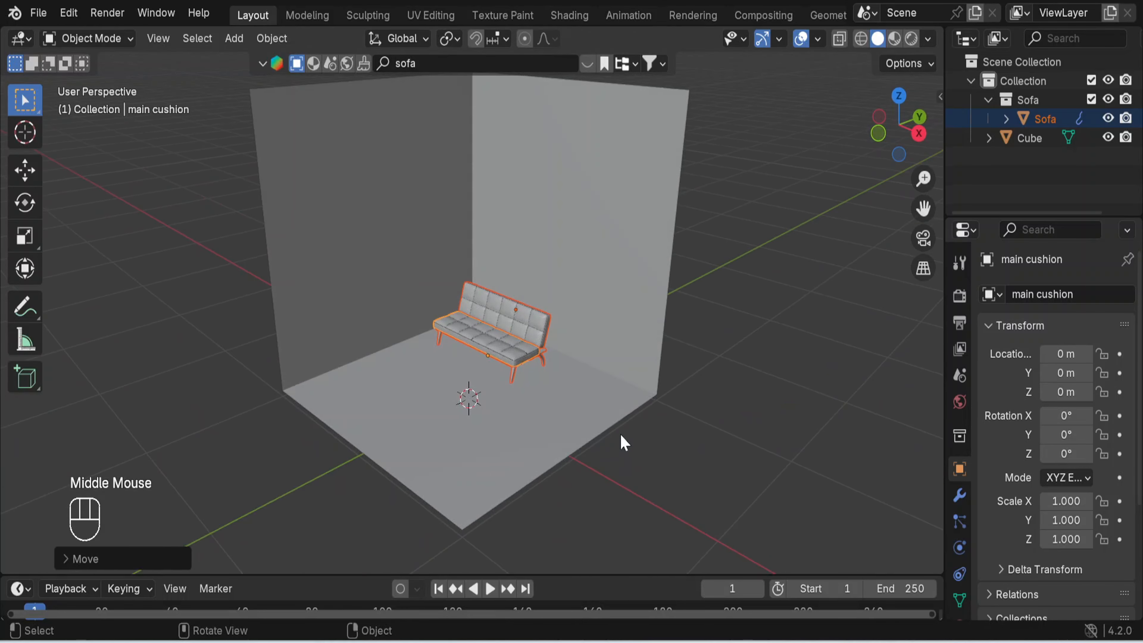
key(g)
key(z)
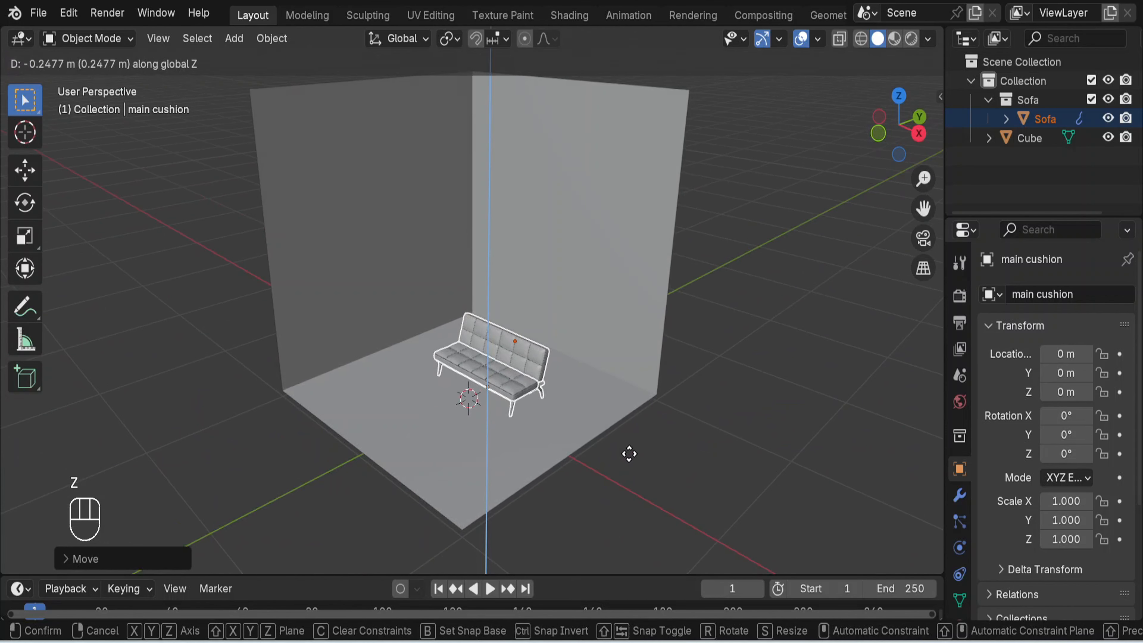
click(634, 456)
key(KP_1)
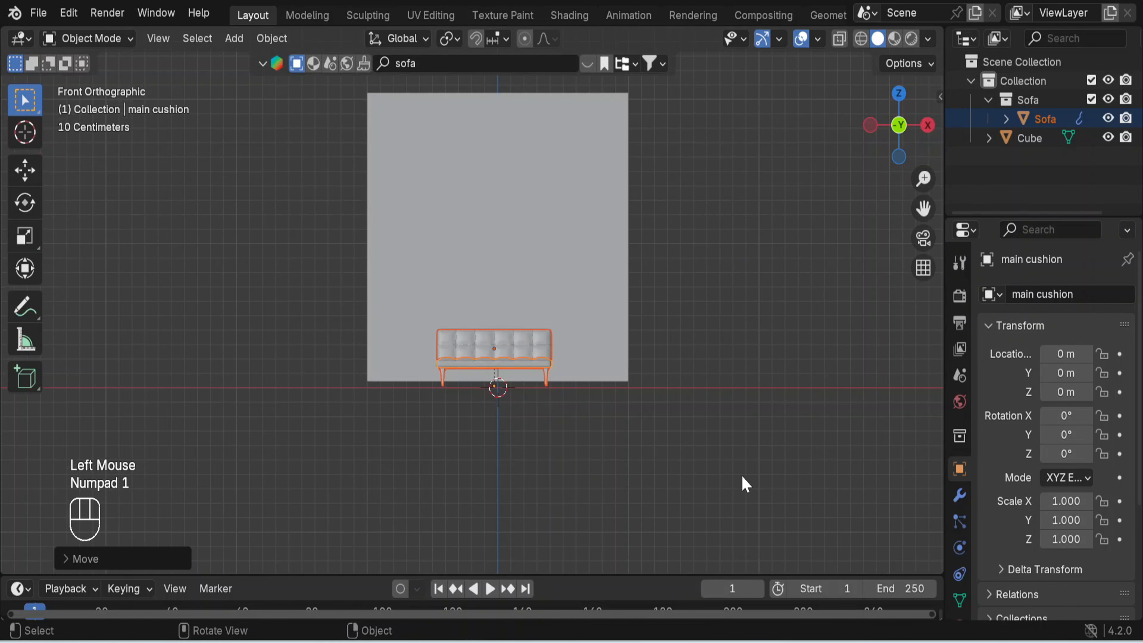
key(g)
key(z)
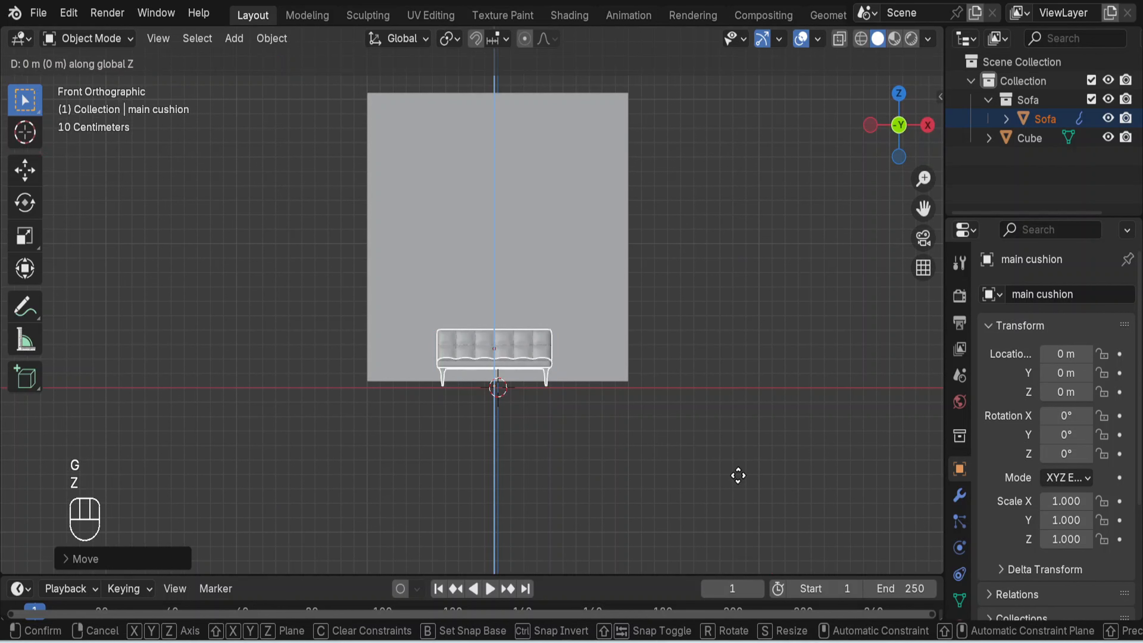
click(742, 461)
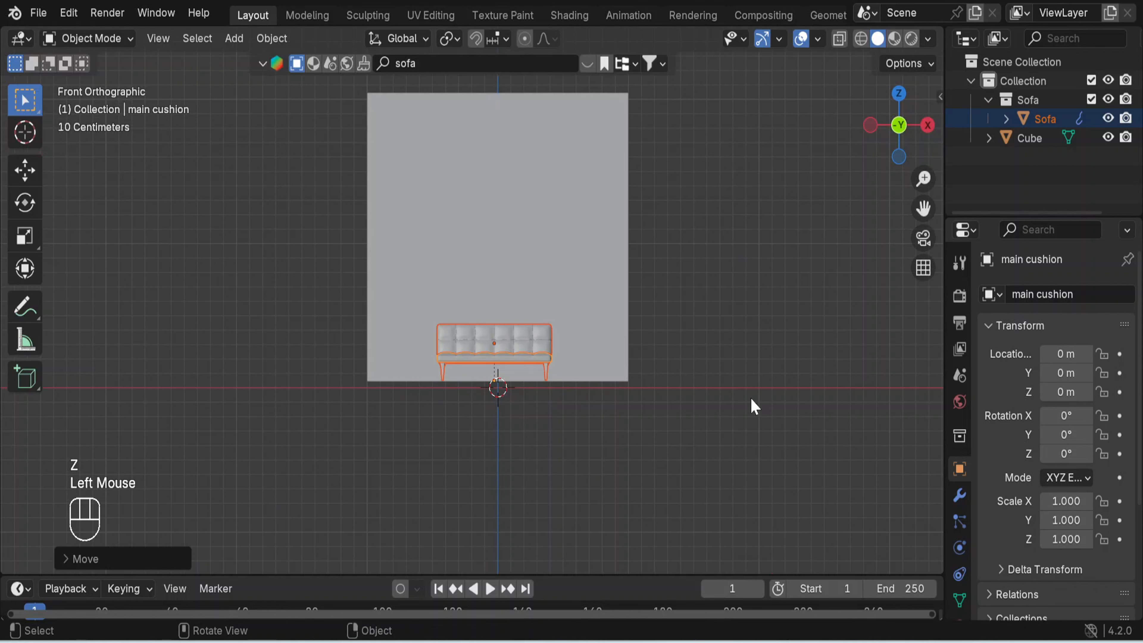
- Move the sofa about 0.31 m along the positive X axis
middle_drag(751, 398, 642, 460)
key(g)
key(x)
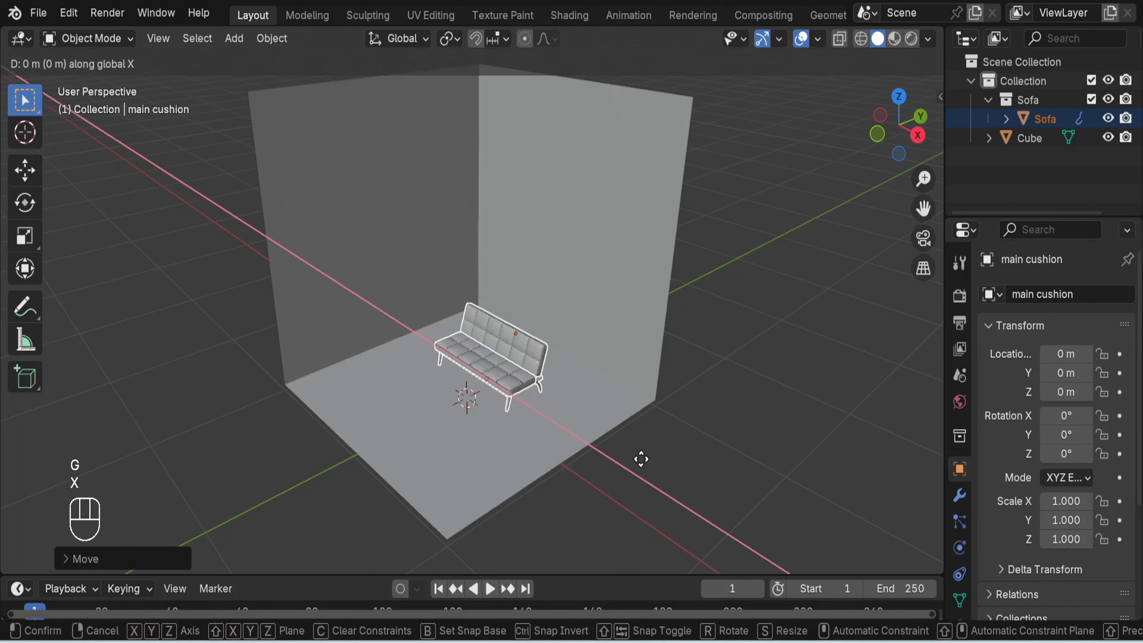
click(671, 473)
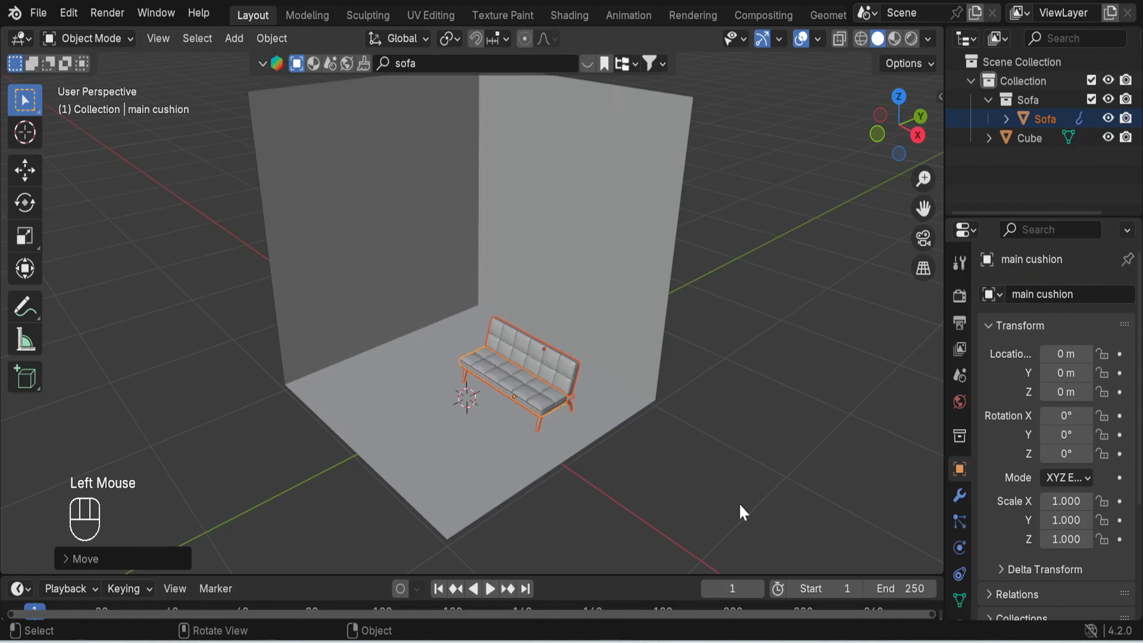
- Scale the sofa down further in top view and move it along negative X to centre it between the room's sides
key(KP_7)
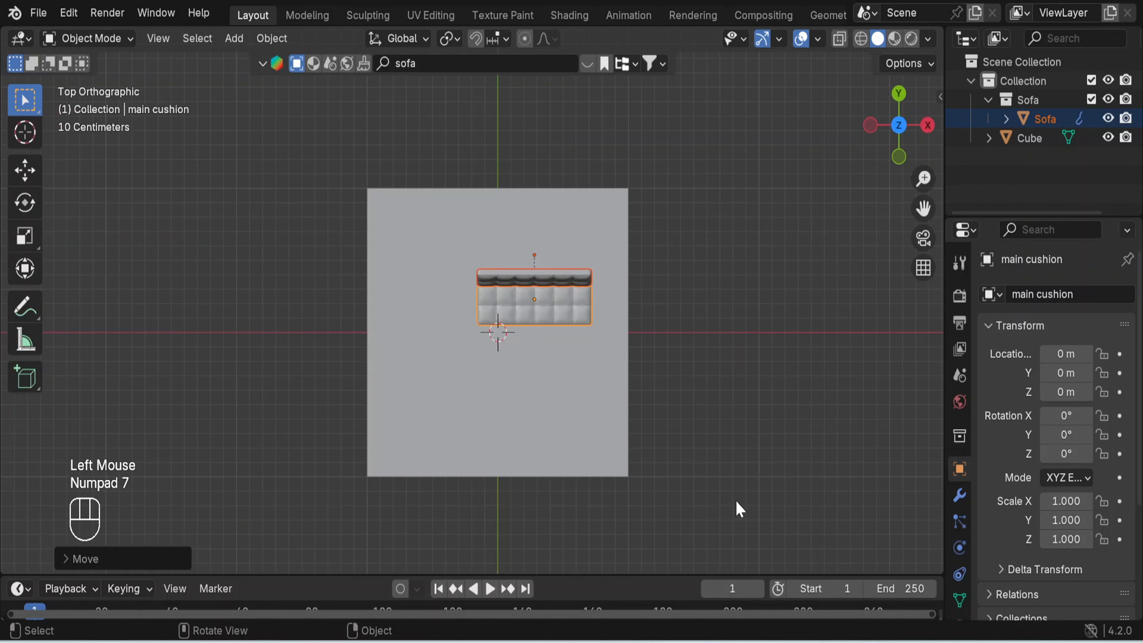
key(s)
click(648, 473)
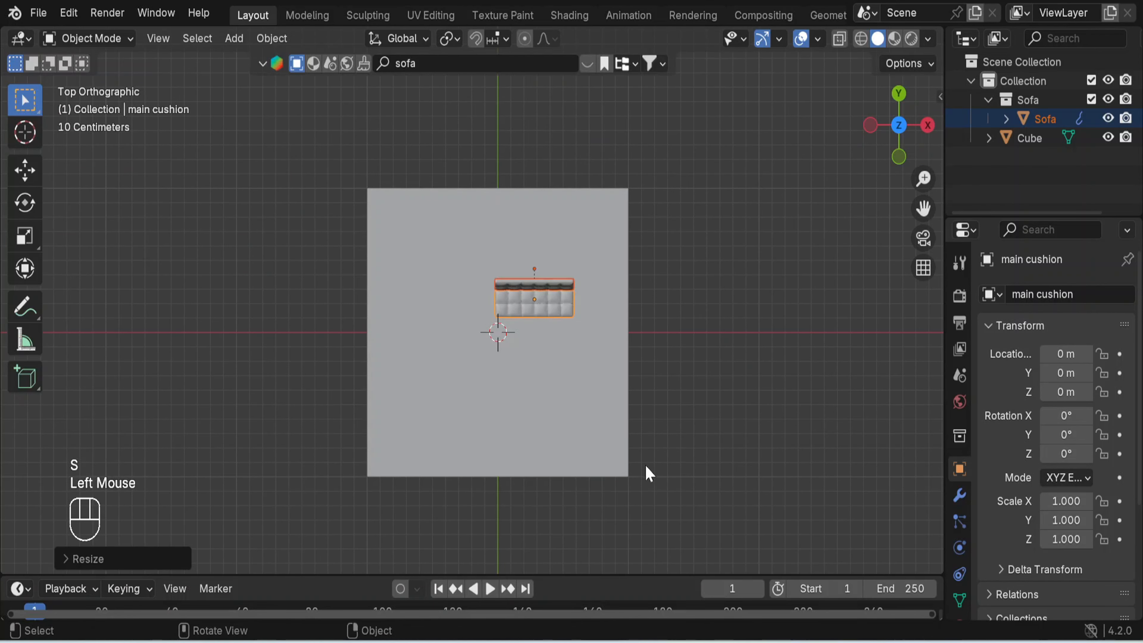
key(g)
key(x)
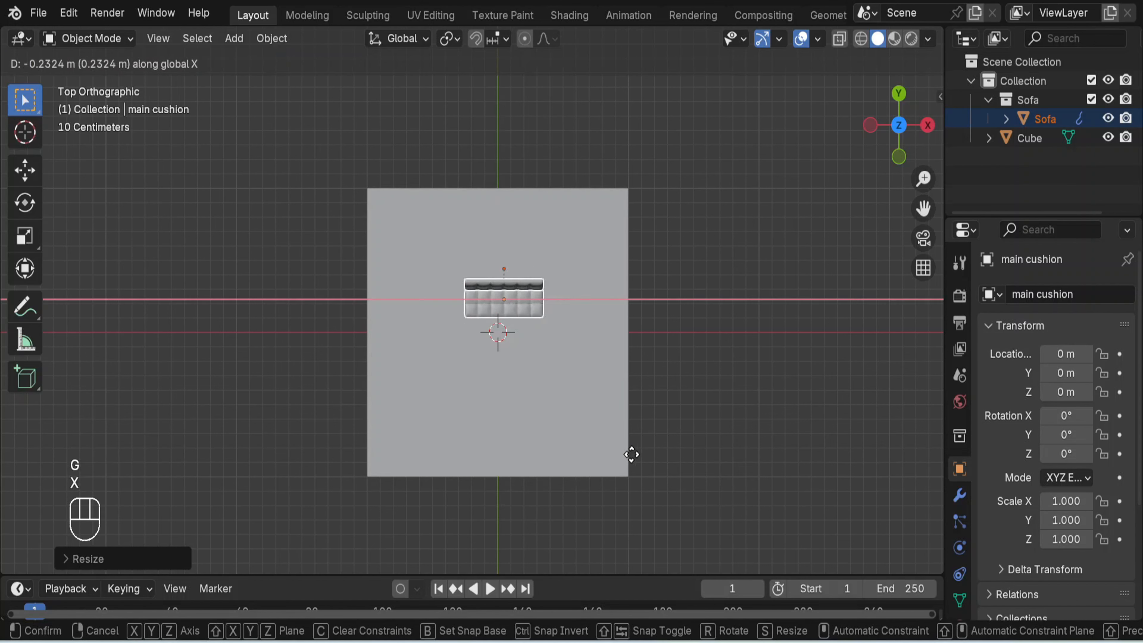
click(626, 455)
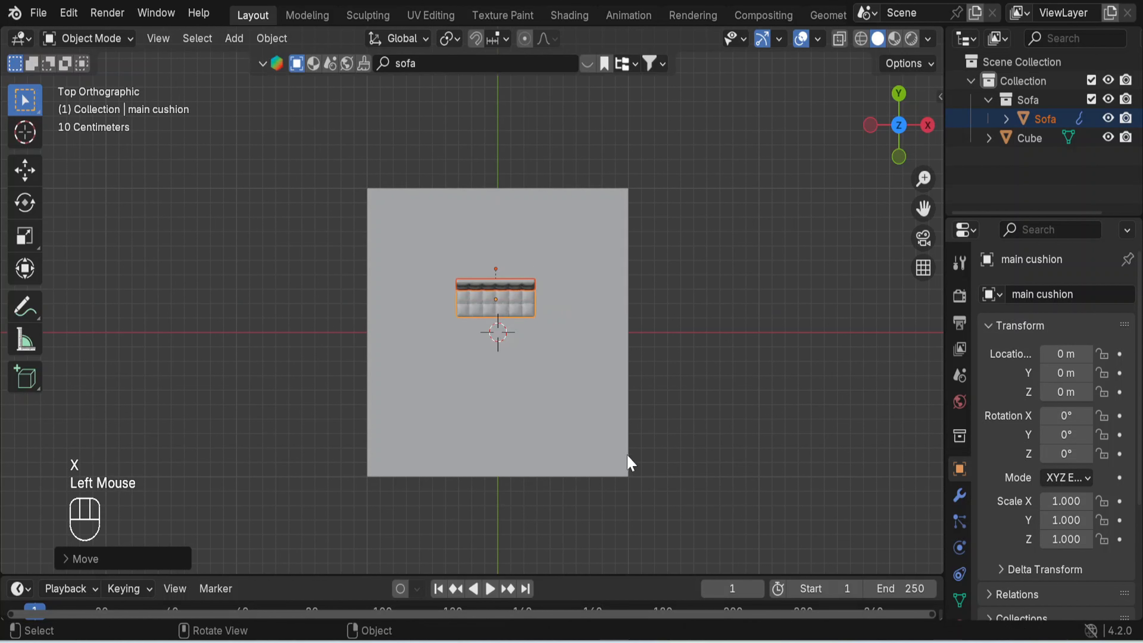
- Duplicate the sofa and place the copy along negative Y, near the room's open front edge
key(shift)
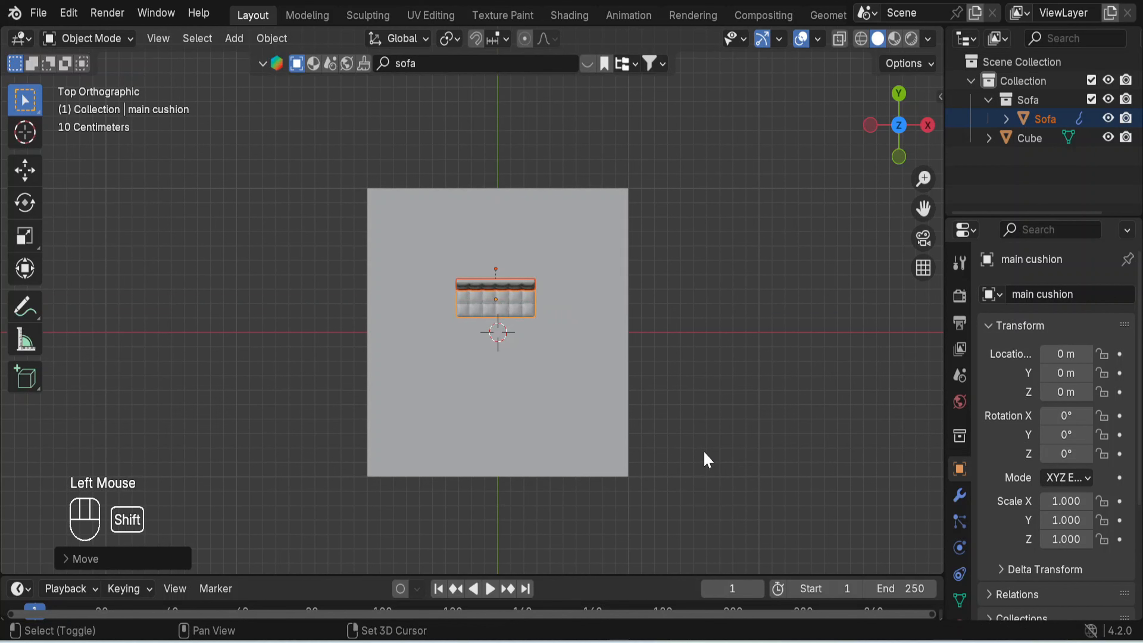
key(shift+d)
key(y)
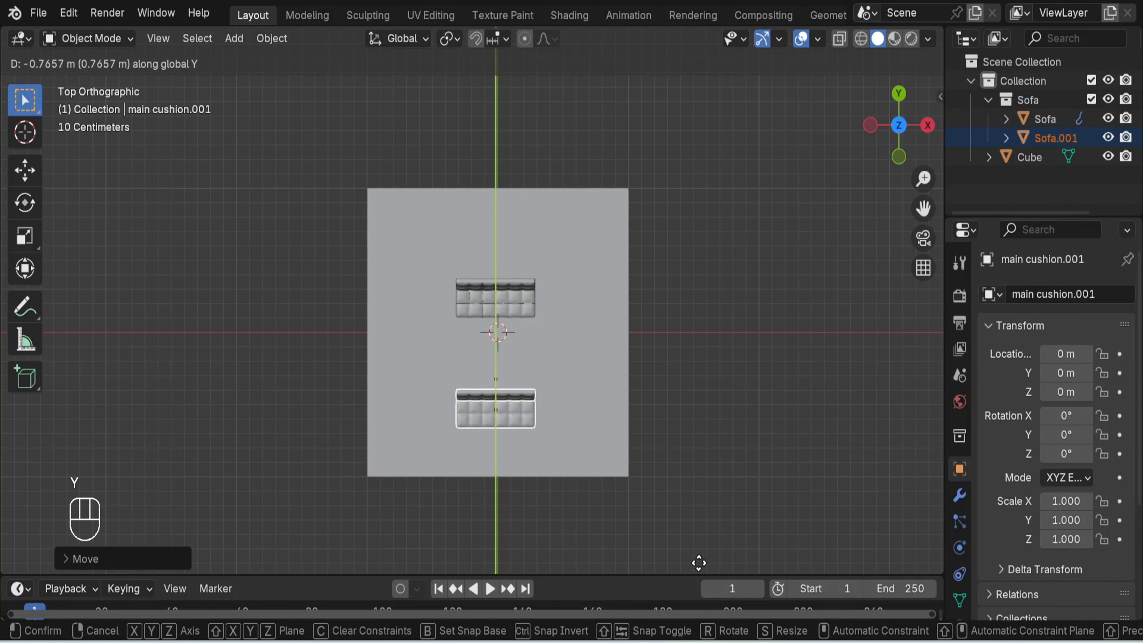
click(701, 39)
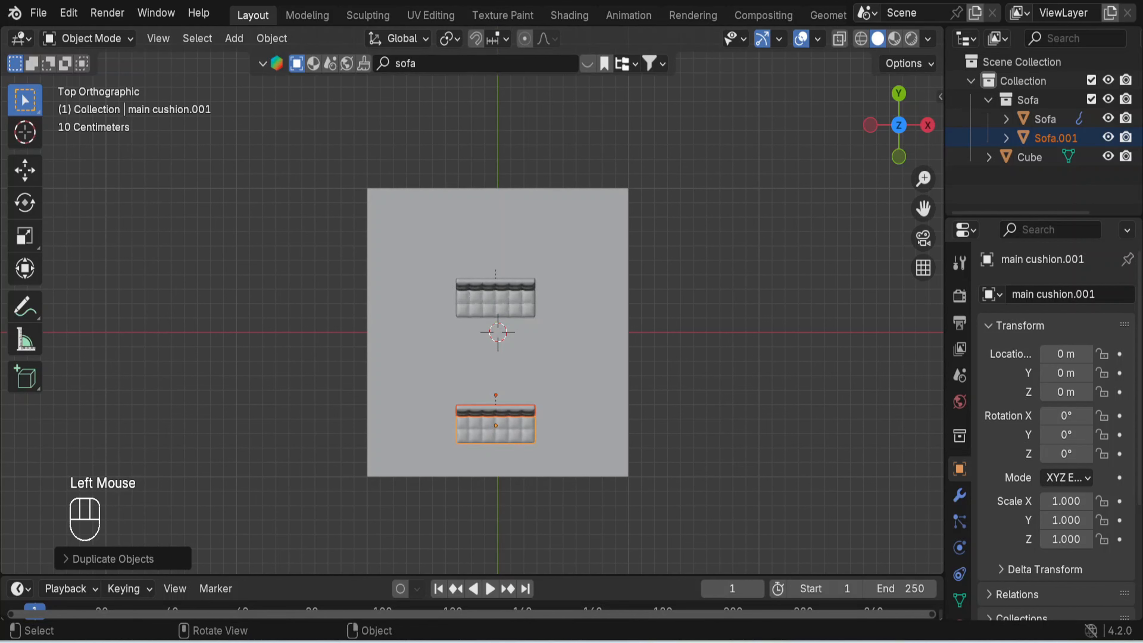
- Rotate the duplicated sofa 180° about the global Z axis so it faces the first sofa, and deselect it
key(r)
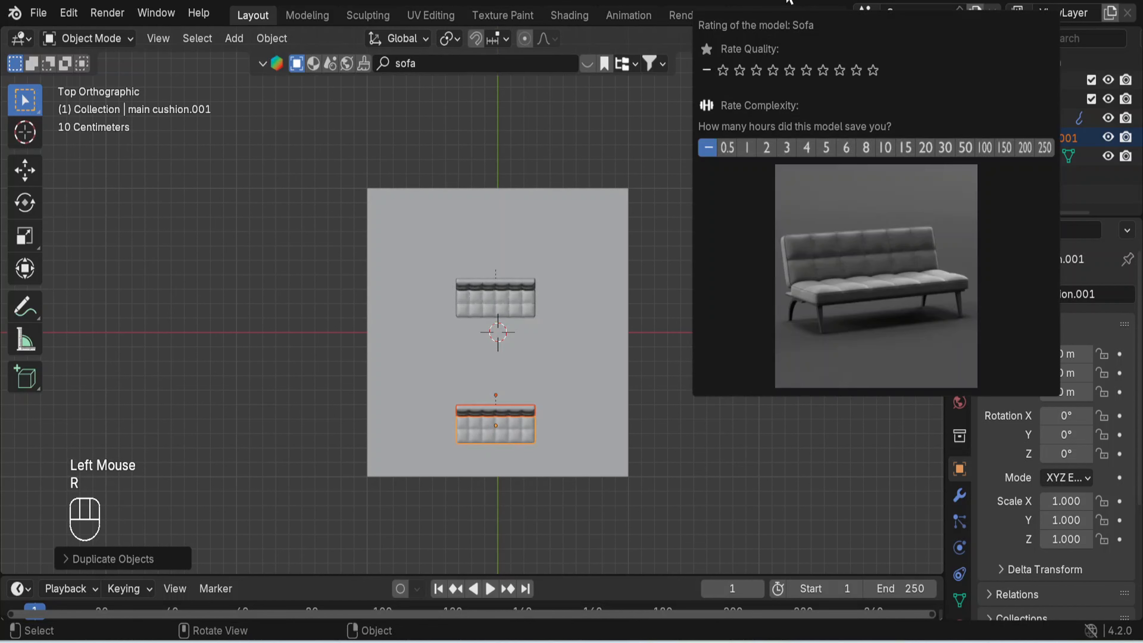
middle_drag(699, 329, 673, 322)
key(r)
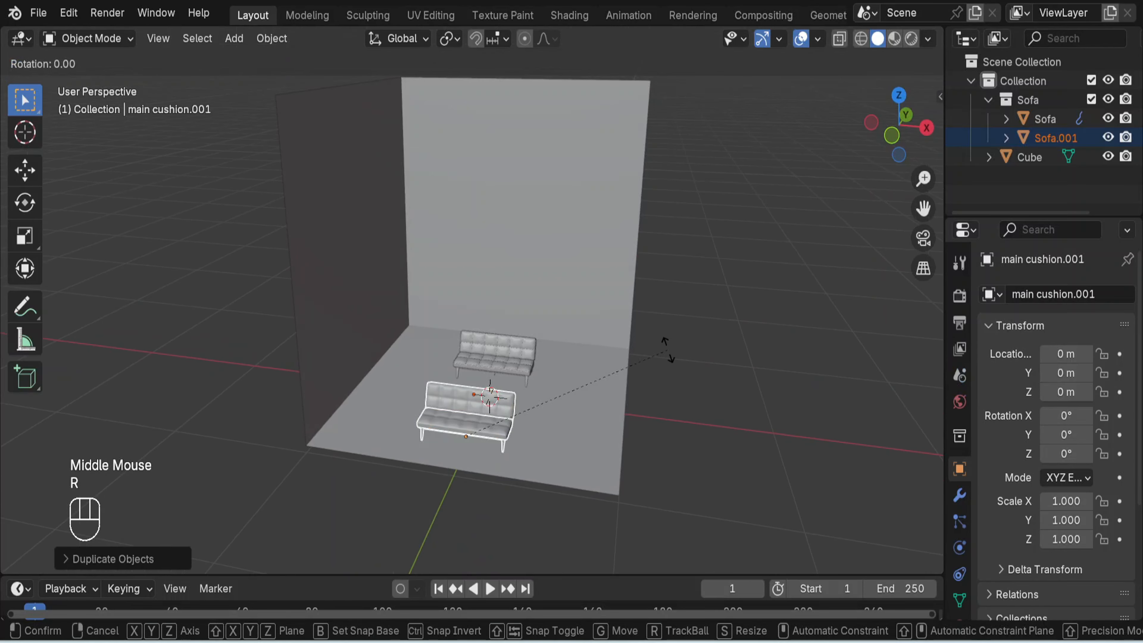
key(z)
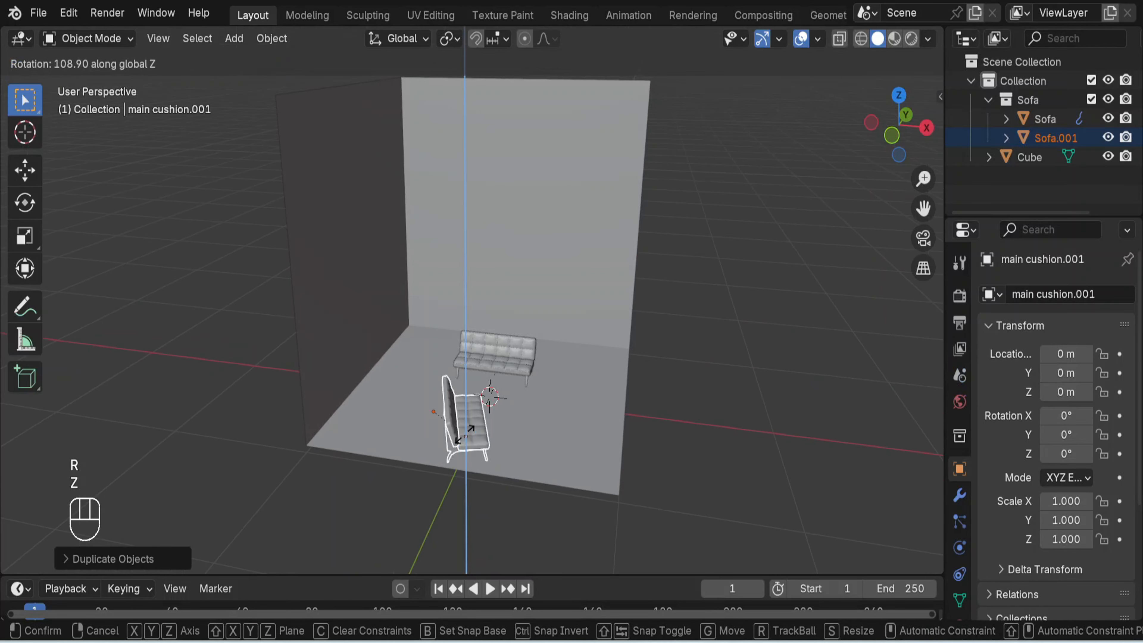
text(180)
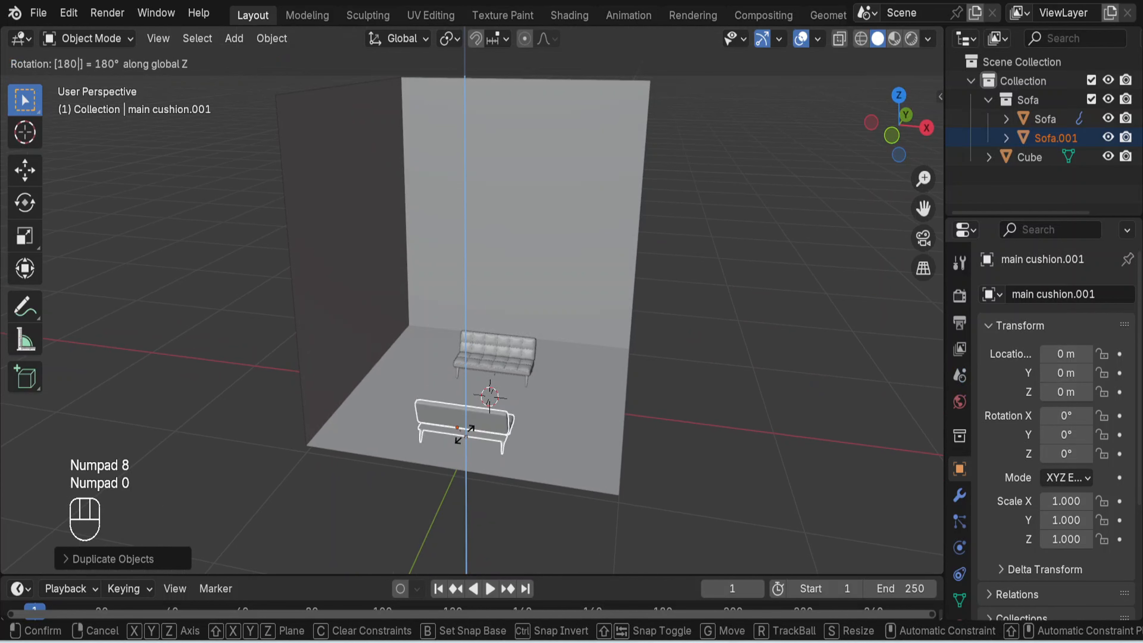
key(Return)
click(791, 381)
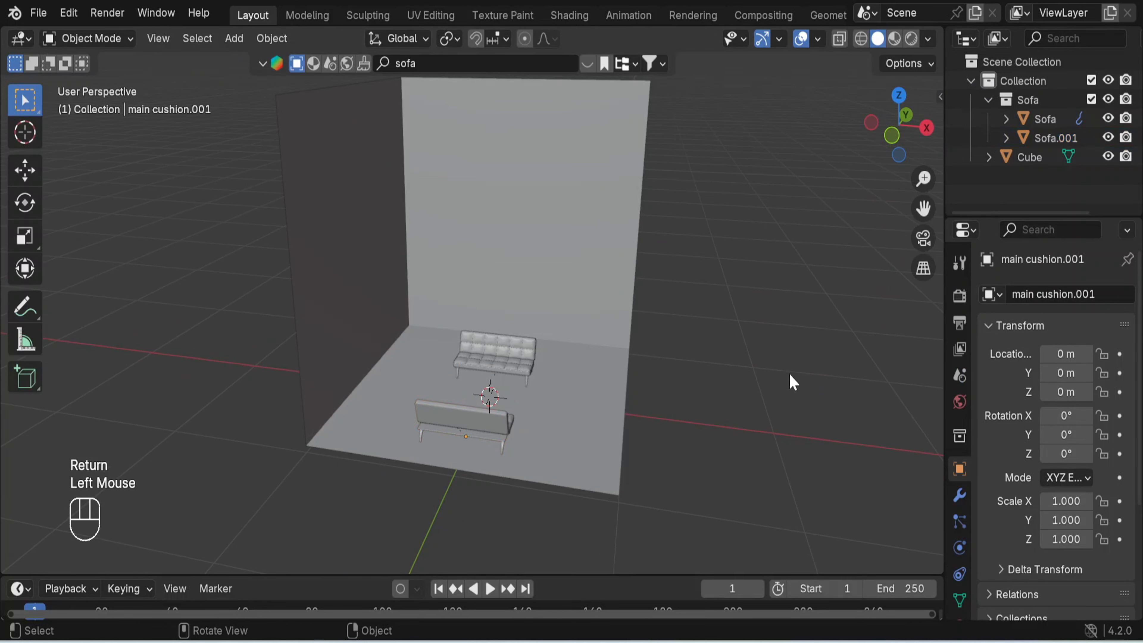
- Duplicate the sofa near the back wall with both cushions and frame, placing the copy about 0.68 m along positive X
middle_drag(792, 382, 724, 400)
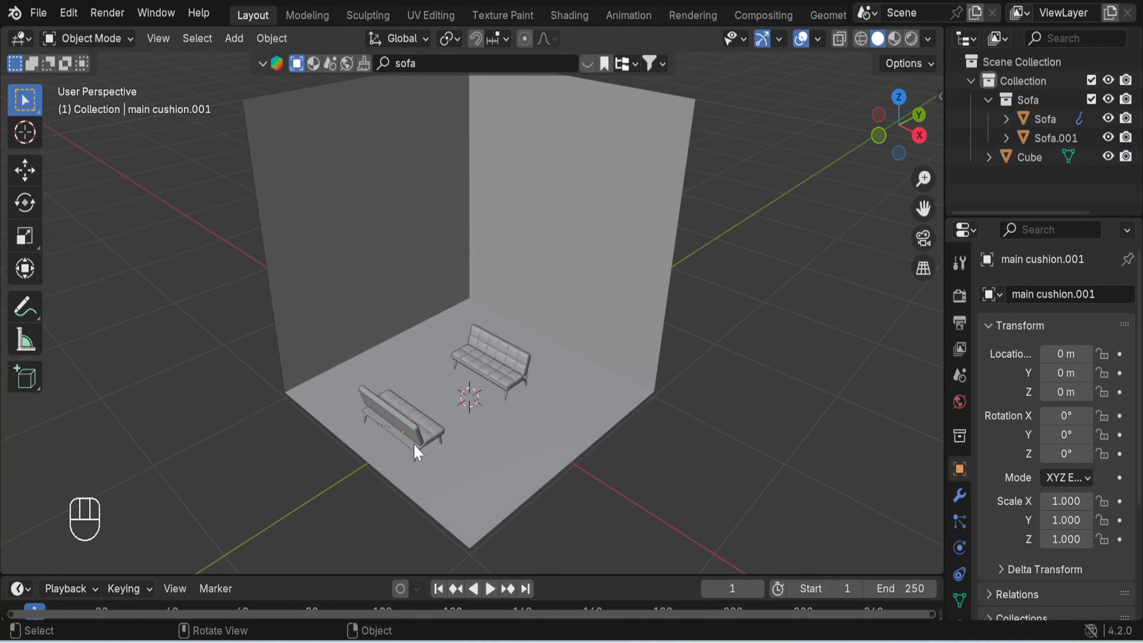
click(416, 434)
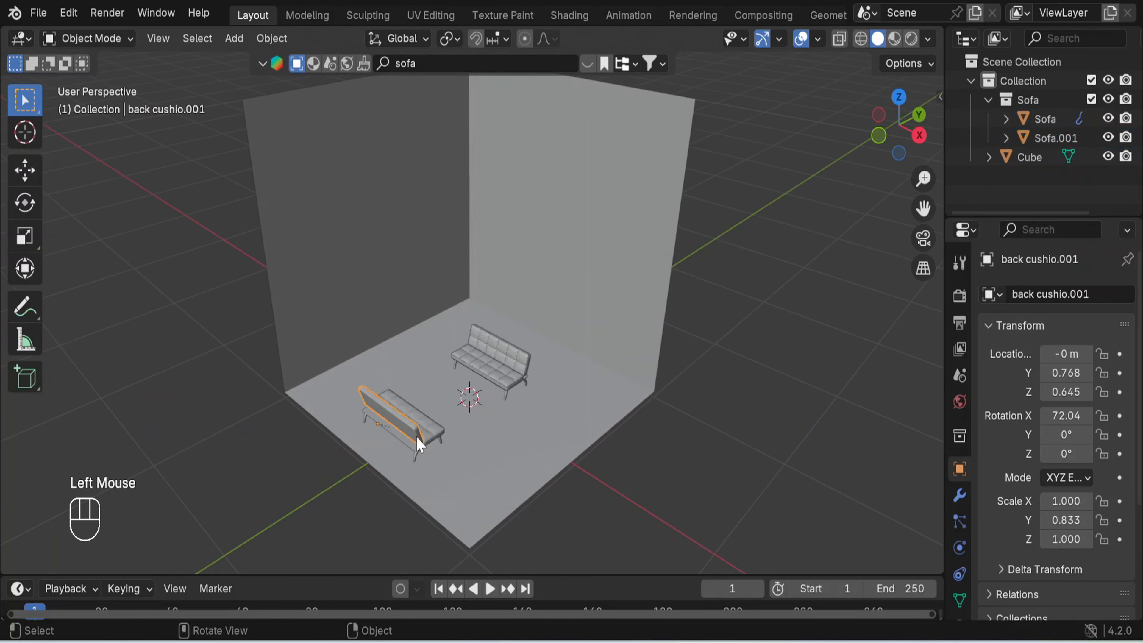
key(KP_7)
scroll(513, 365, up, 3)
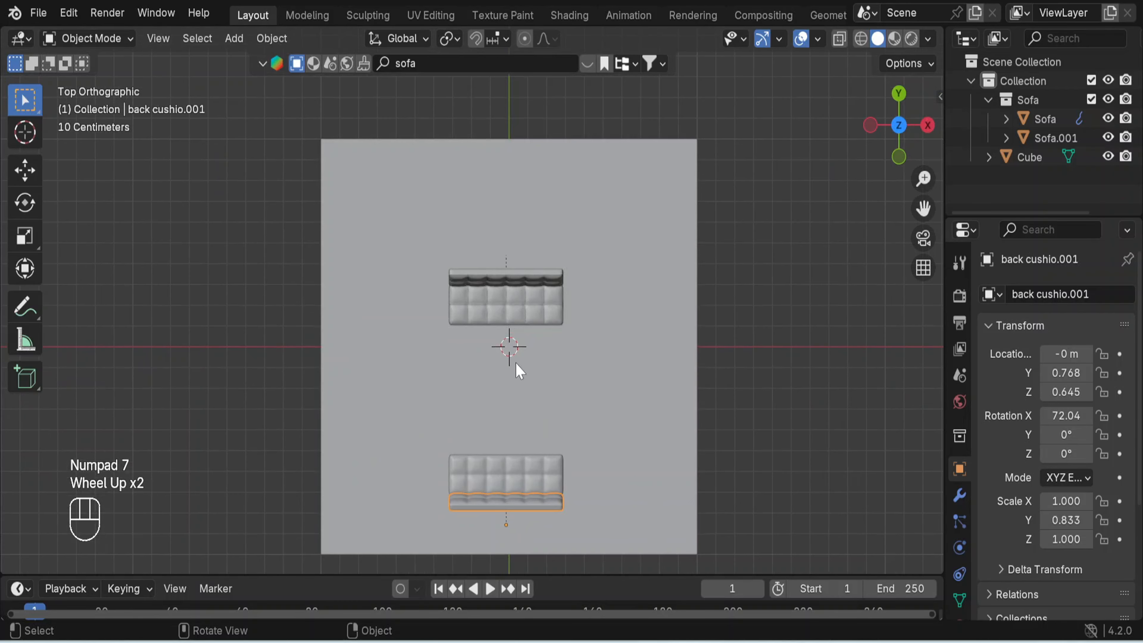
click(539, 284)
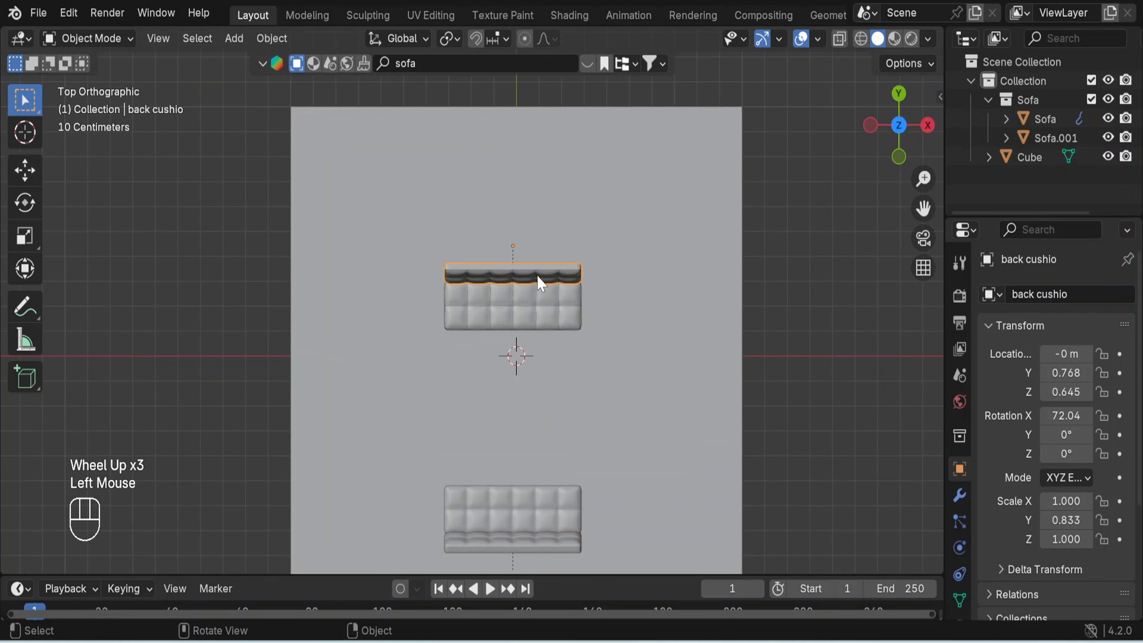
shift+click(536, 307)
middle_drag(602, 390, 567, 212)
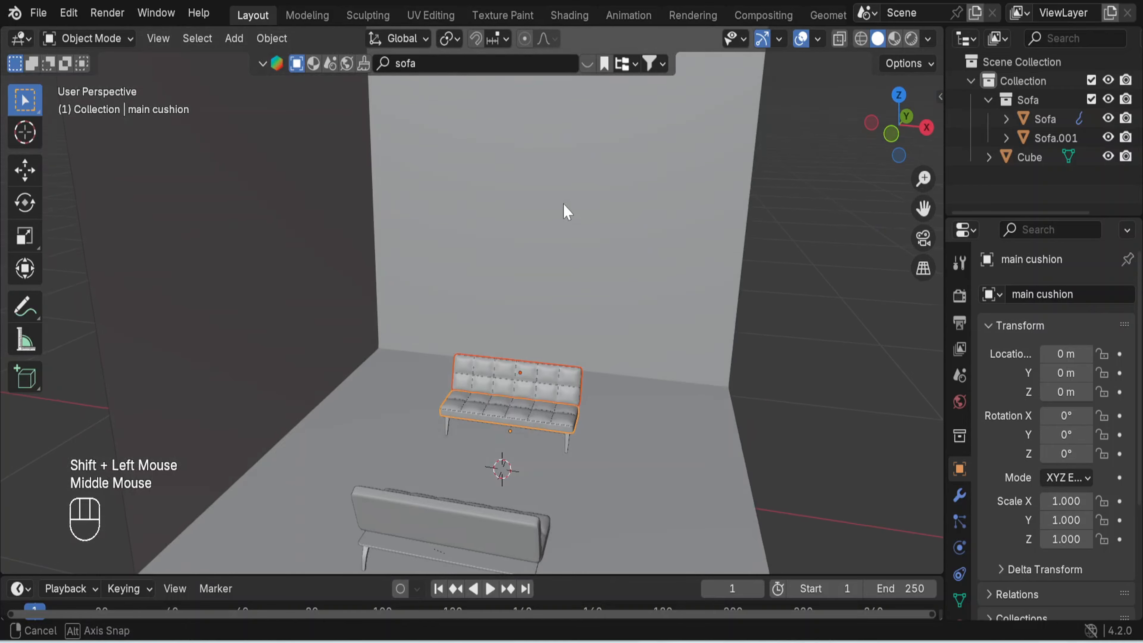
shift+click(567, 445)
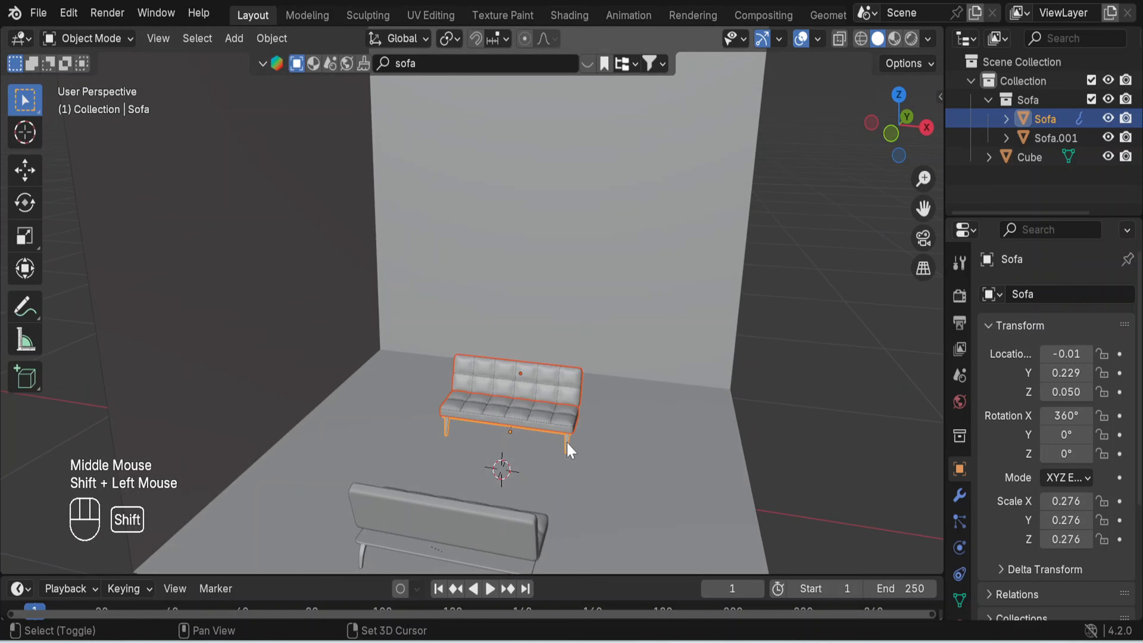
middle_drag(737, 441, 715, 447)
scroll(713, 451, down, 2)
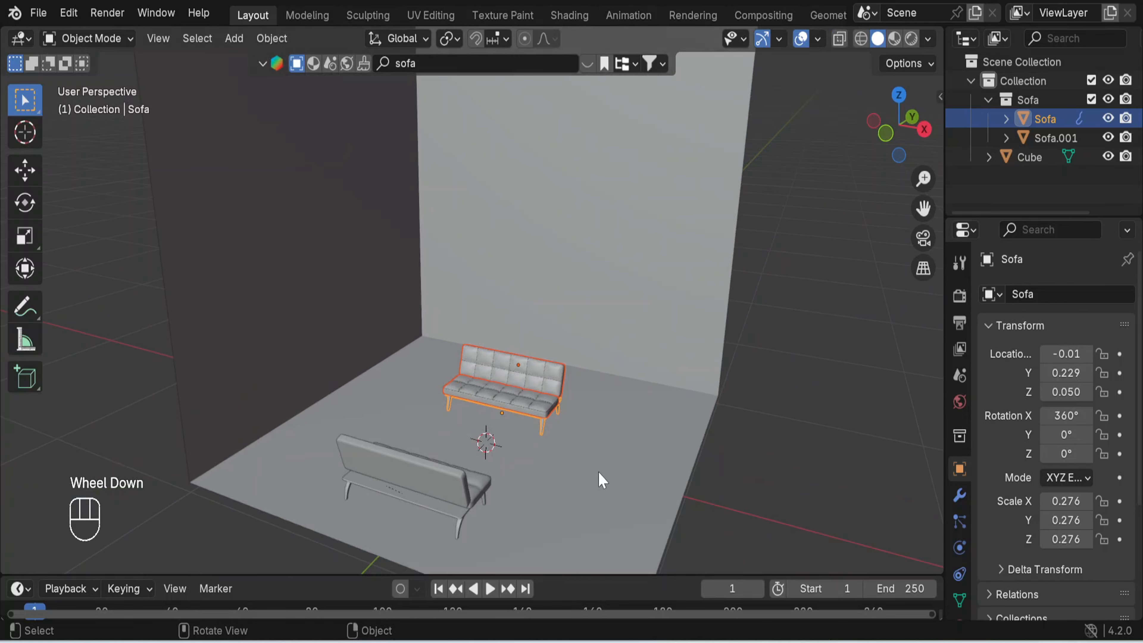
key(shift+d)
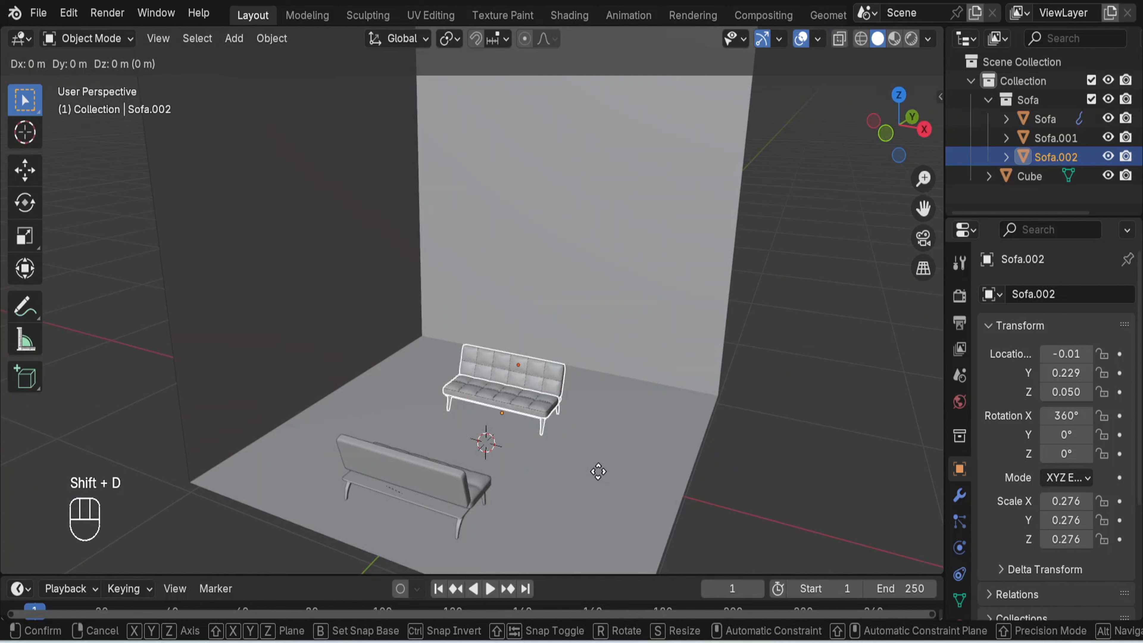
key(x)
click(727, 495)
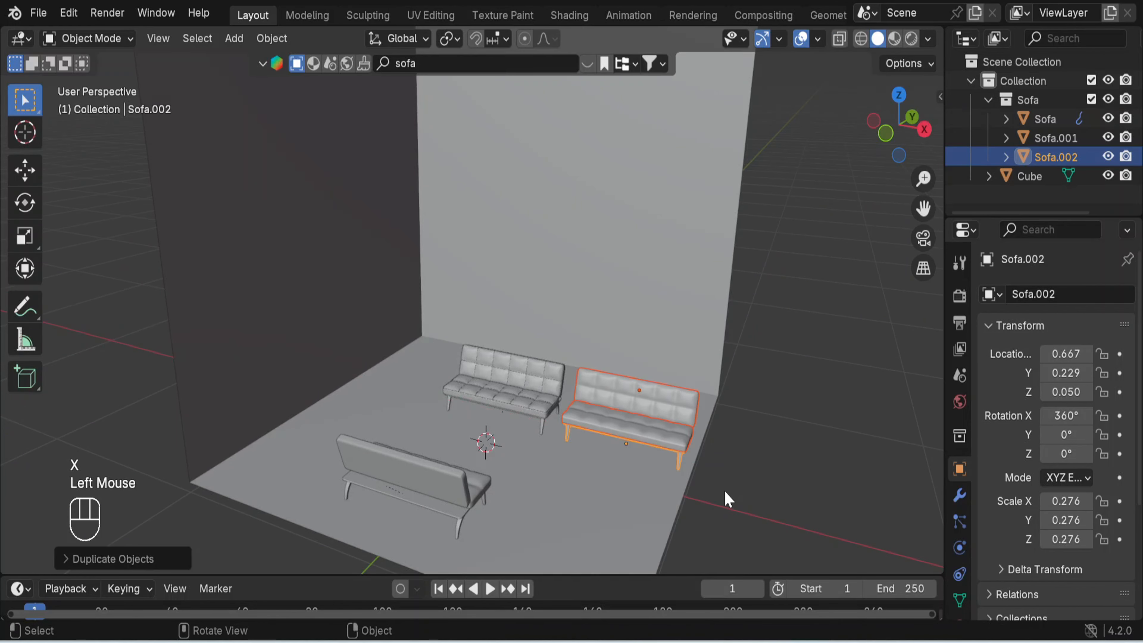
- Rotate the new sofa copy by 270° in total about the global Z axis, in three 90° turns
key(r)
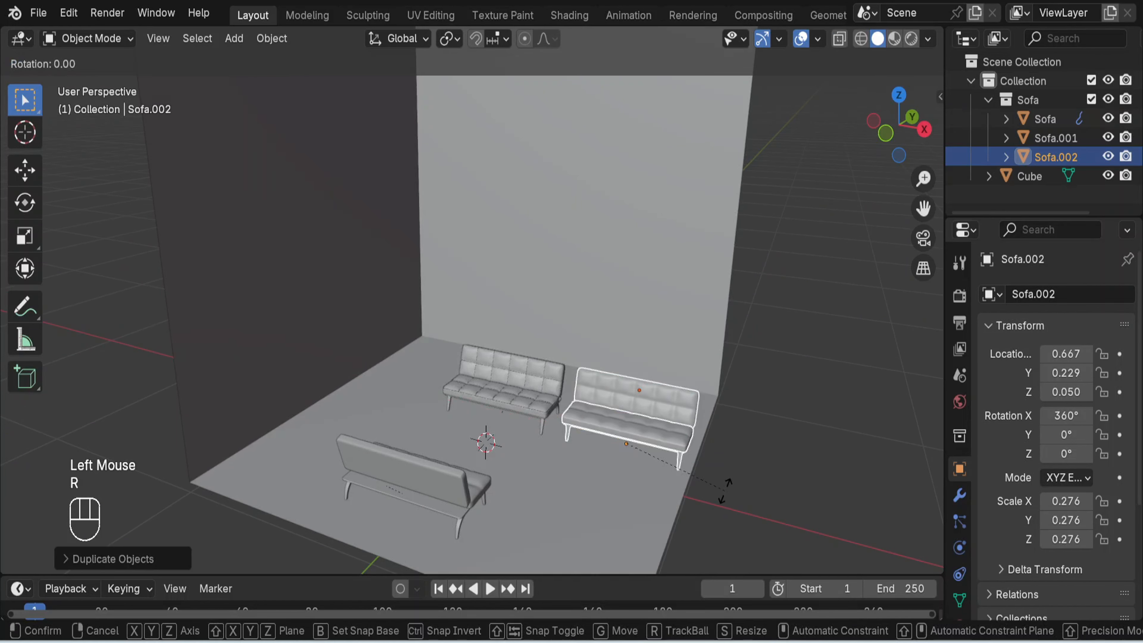
text(z)
text(90)
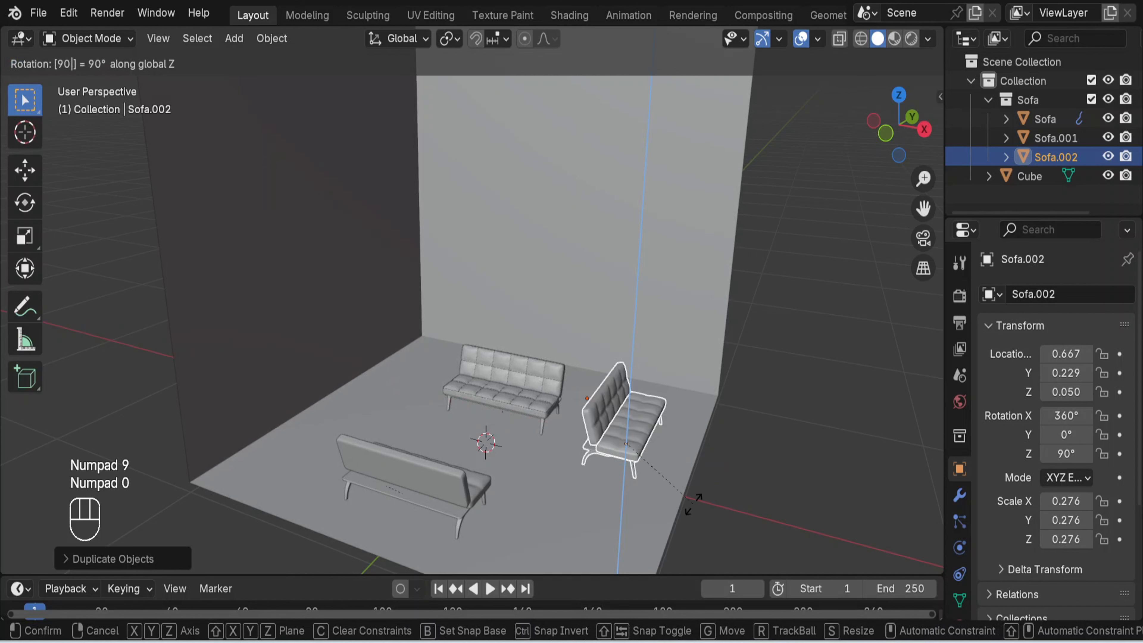
key(Return)
text(rz90)
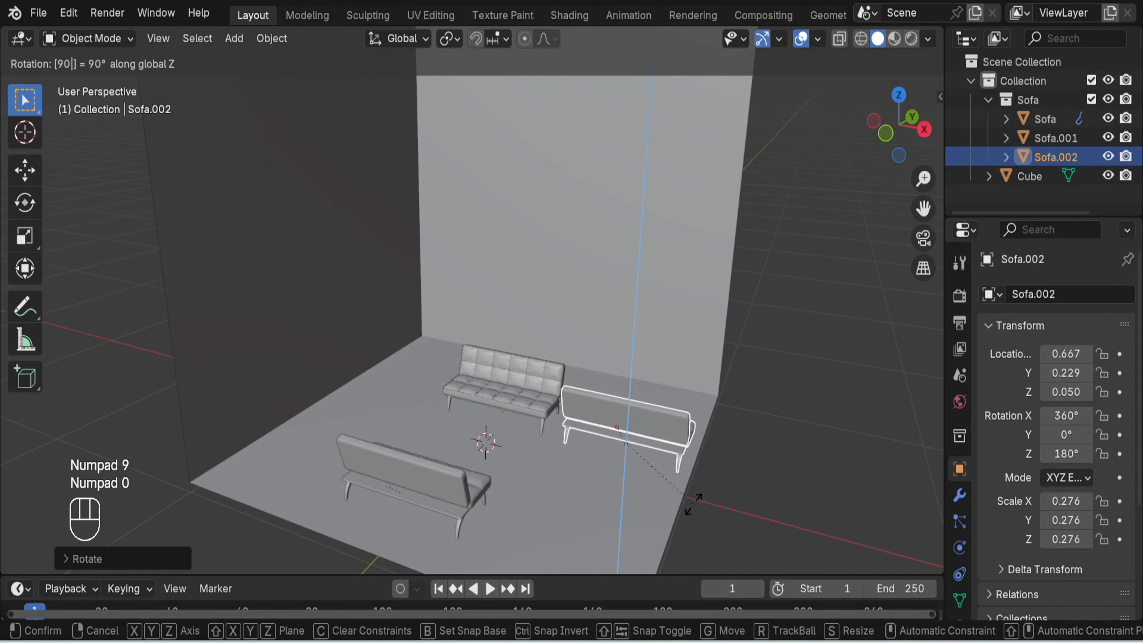
key(Return)
text(rz90)
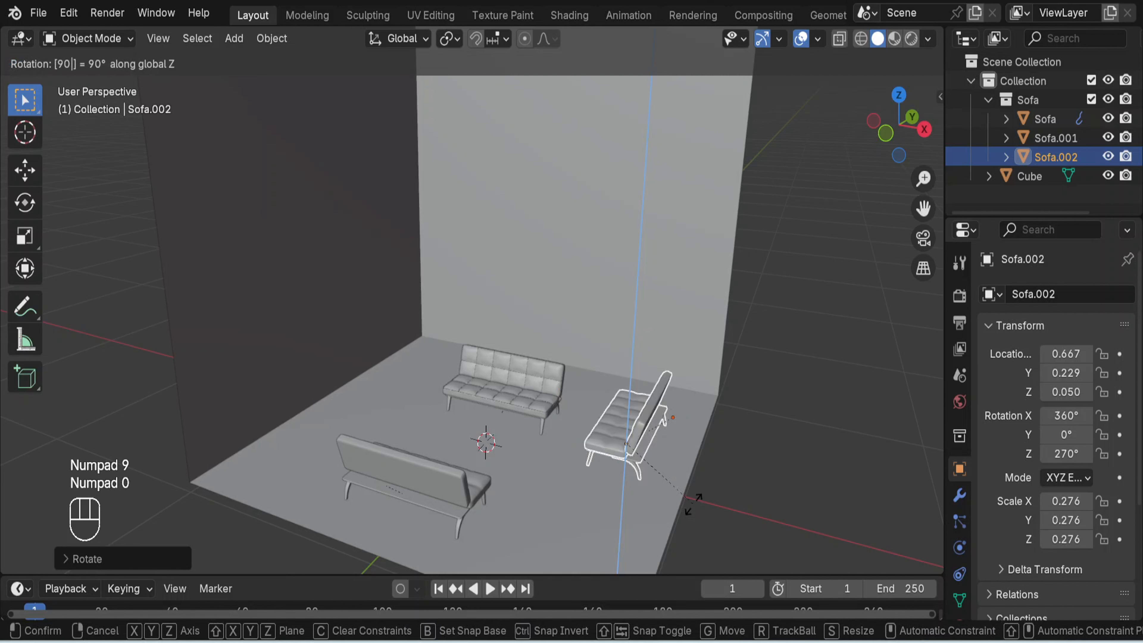
key(Return)
- In top view, move the rotated sofa about 0.41 m along negative Y, between the two facing sofas
key(KP_7)
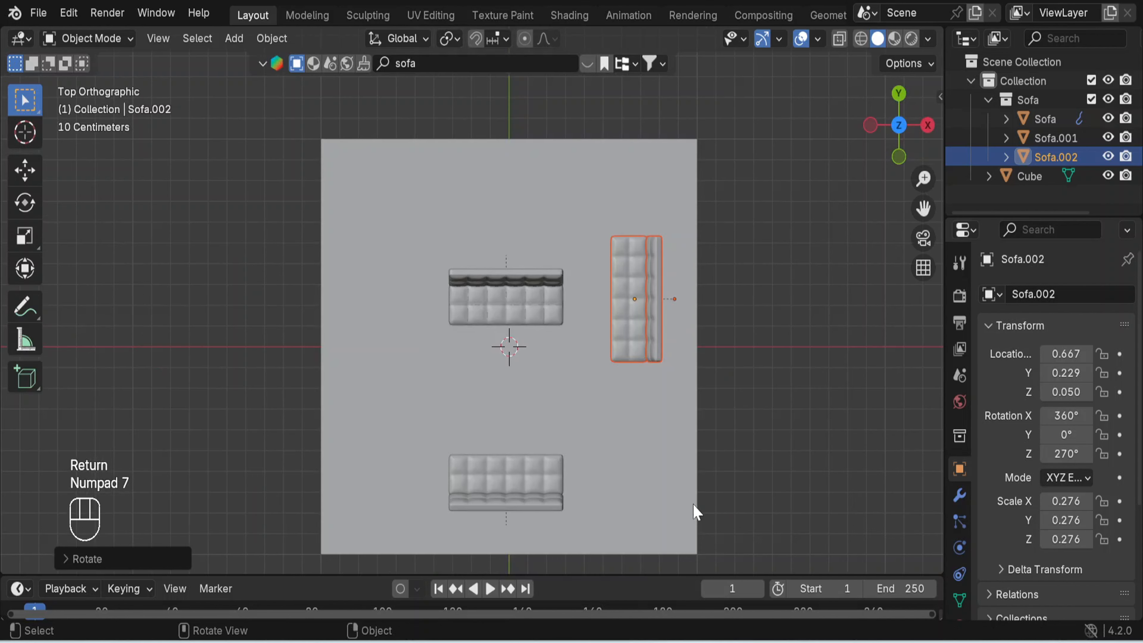
key(g)
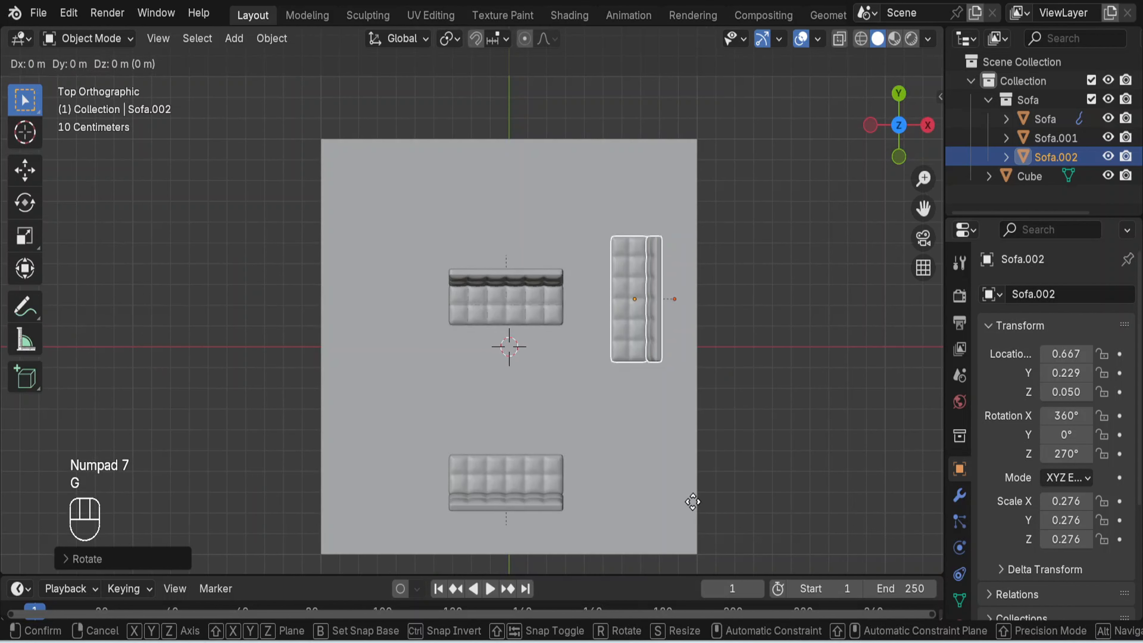
key(y)
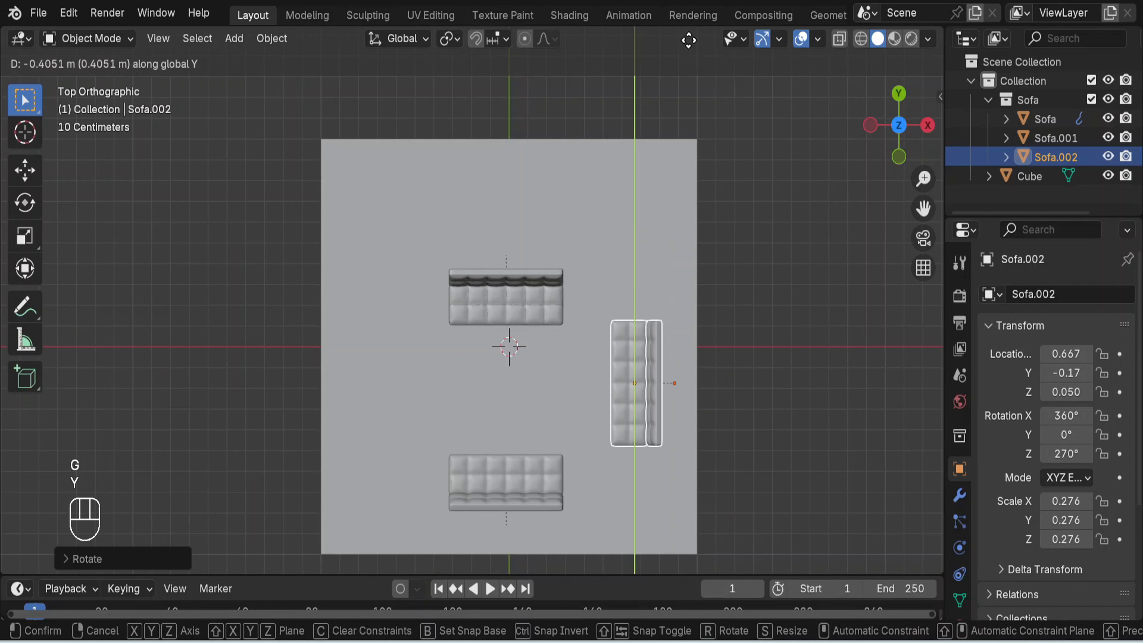
click(688, 41)
- Shorten the side sofa by scaling it along global Y to about 0.70
key(s)
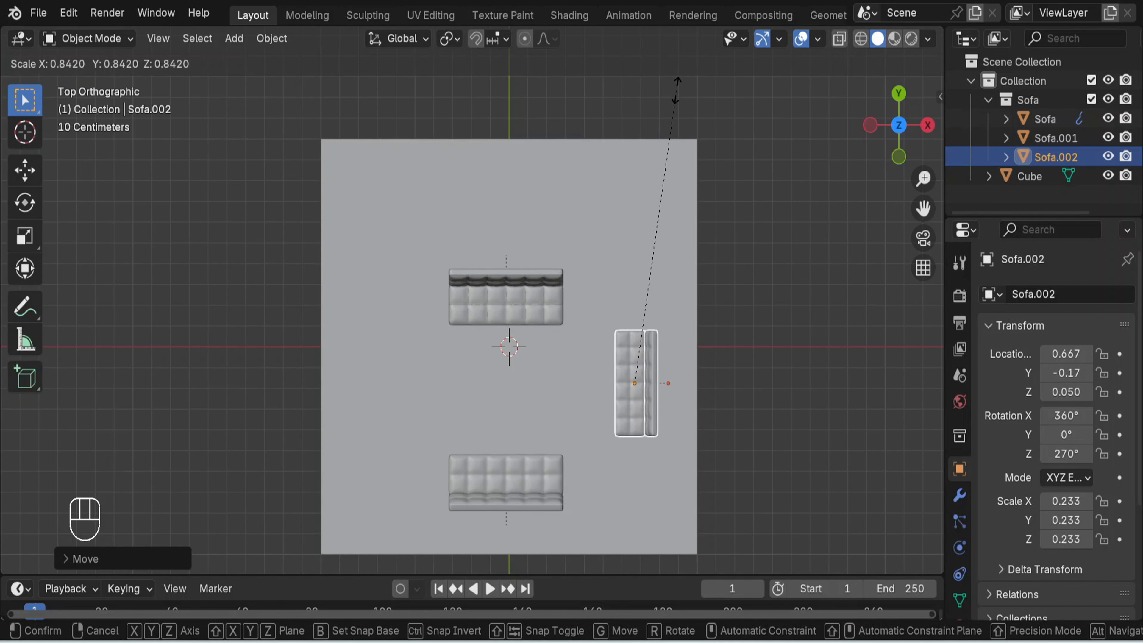
key(Escape)
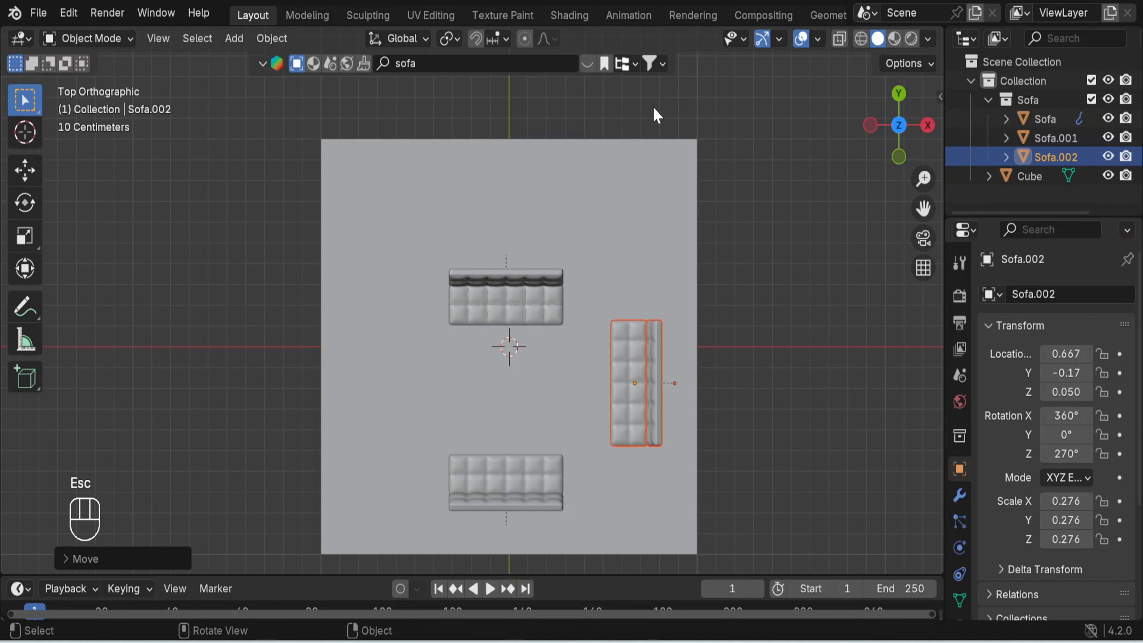
key(s)
key(y)
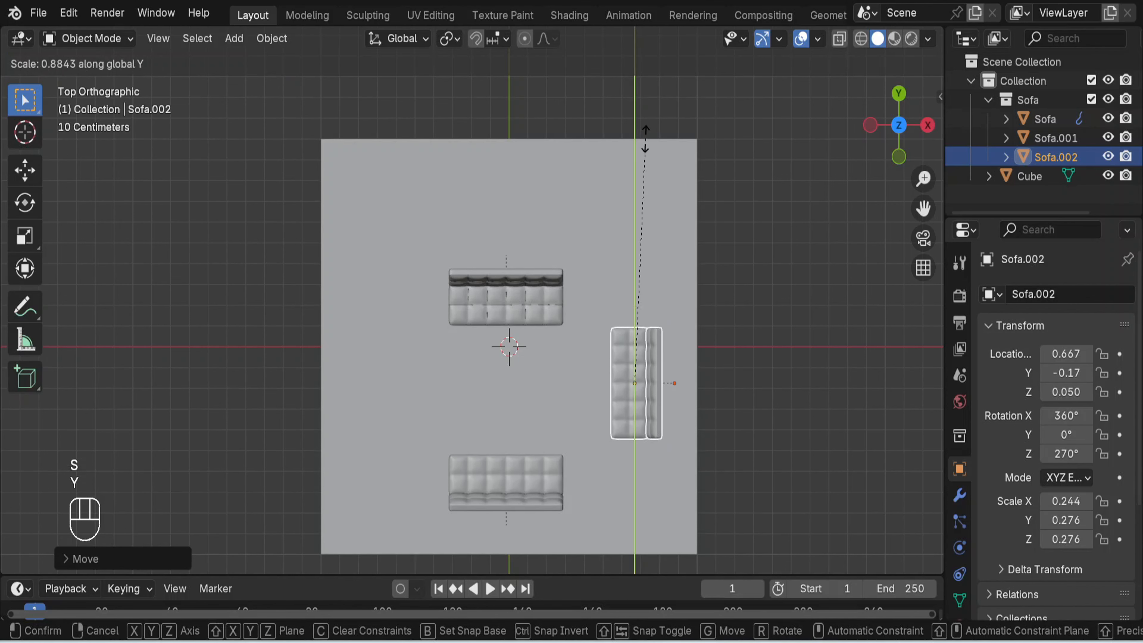
click(639, 192)
- Shift the shortened side sofa about 0.06 m along negative Y and deselect it
key(g)
key(y)
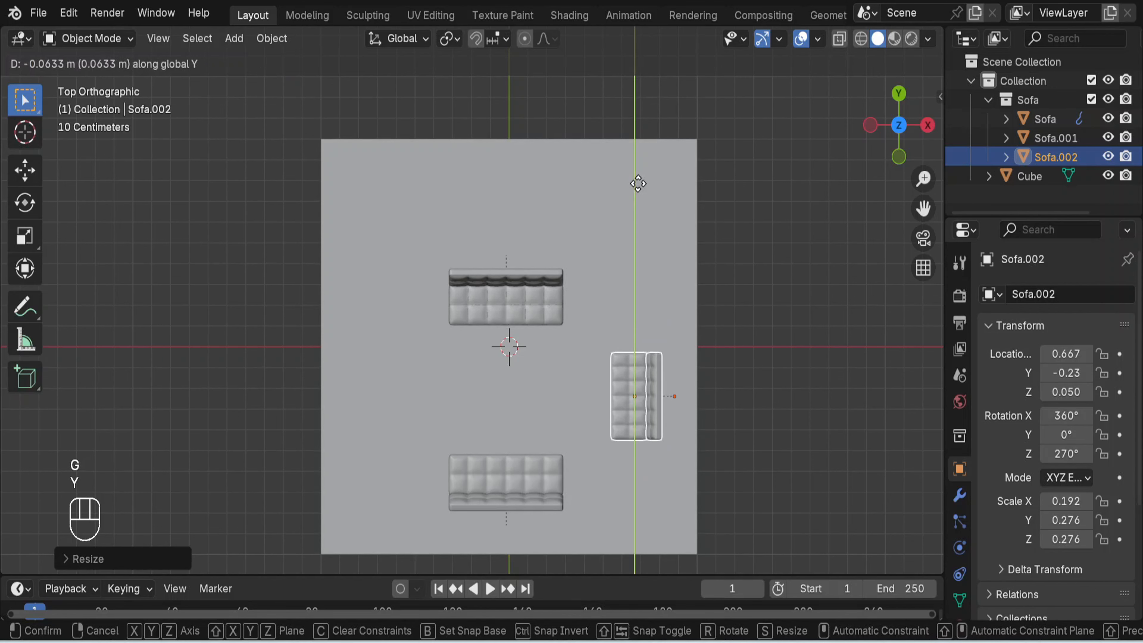
click(638, 184)
middle_drag(820, 393, 760, 199)
click(769, 387)
middle_drag(790, 398, 826, 450)
- Join the back cushion, seat cushion and frame of the side sofa into one object
click(651, 479)
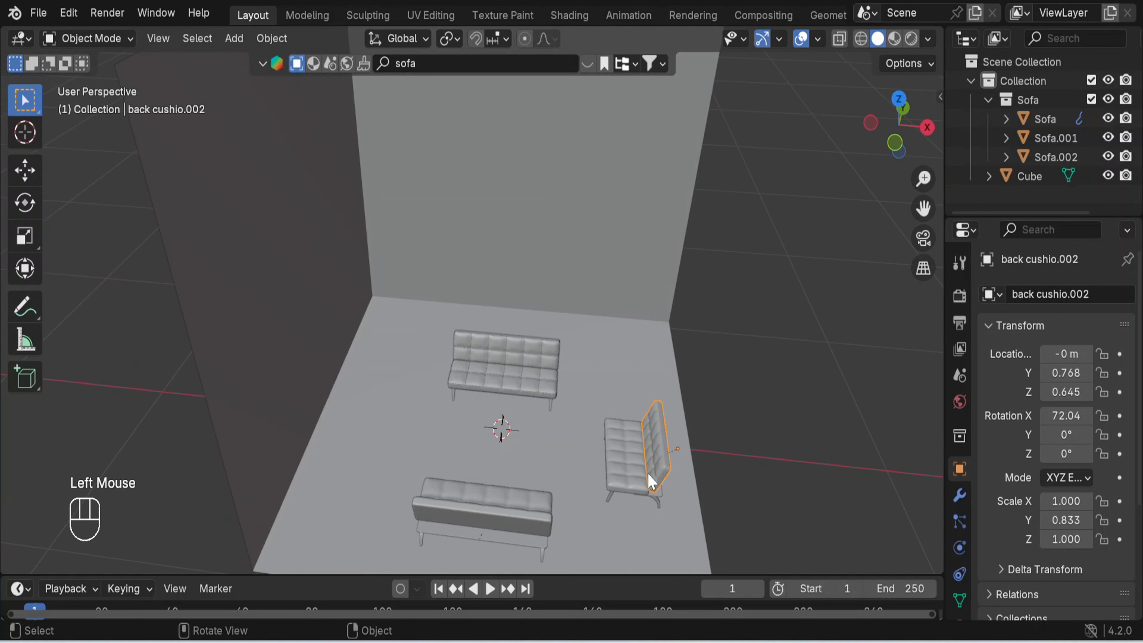
shift+click(633, 484)
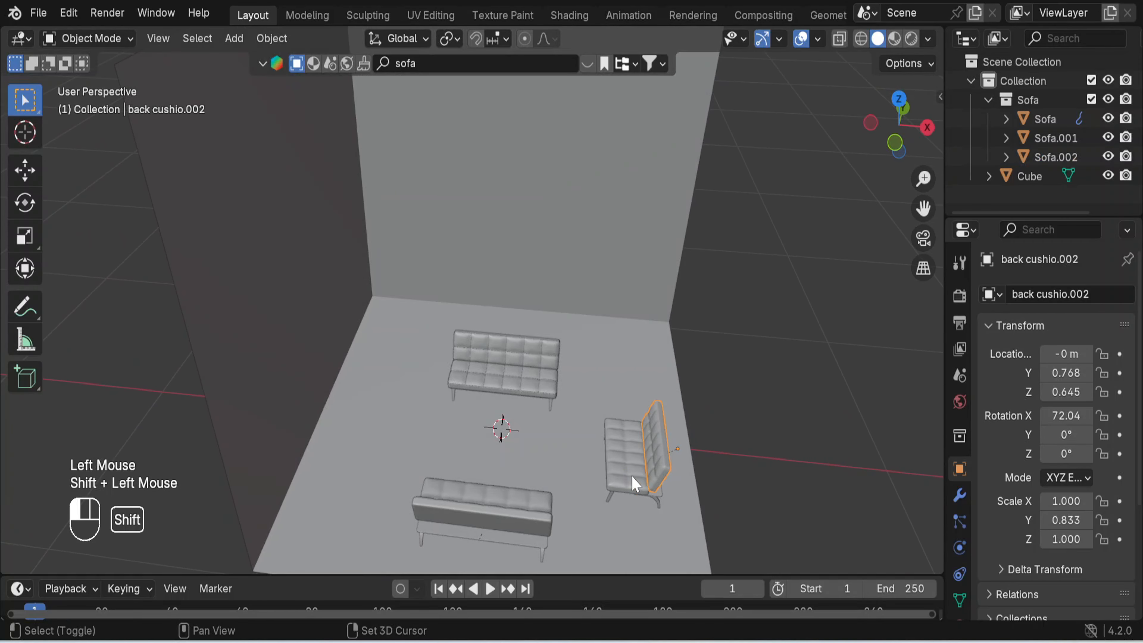
shift+click(655, 498)
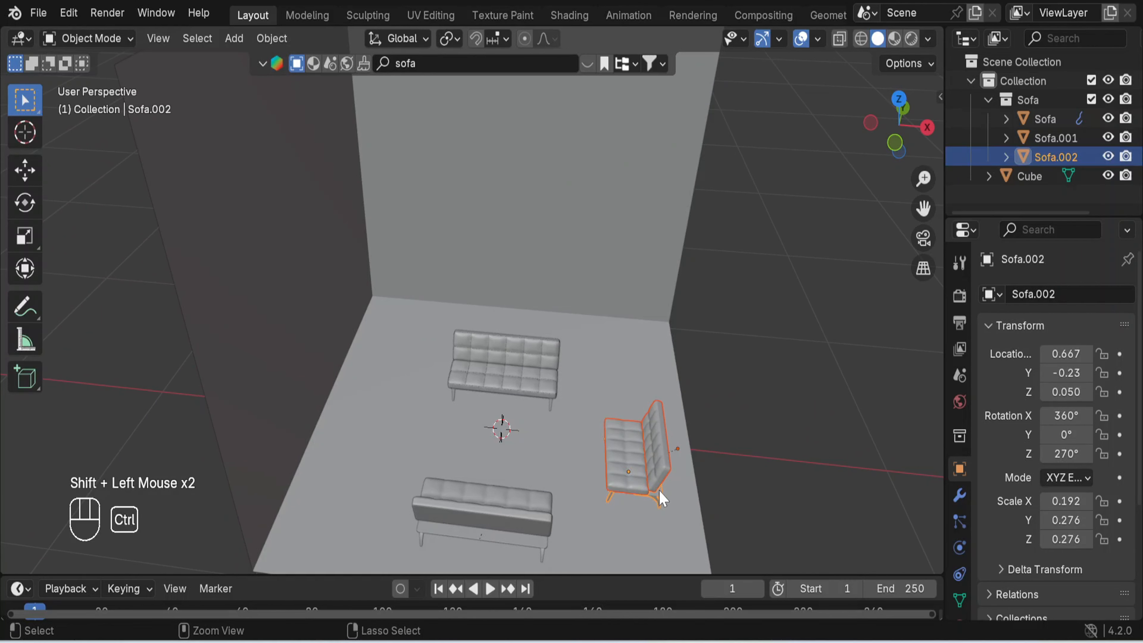
key(ctrl+j)
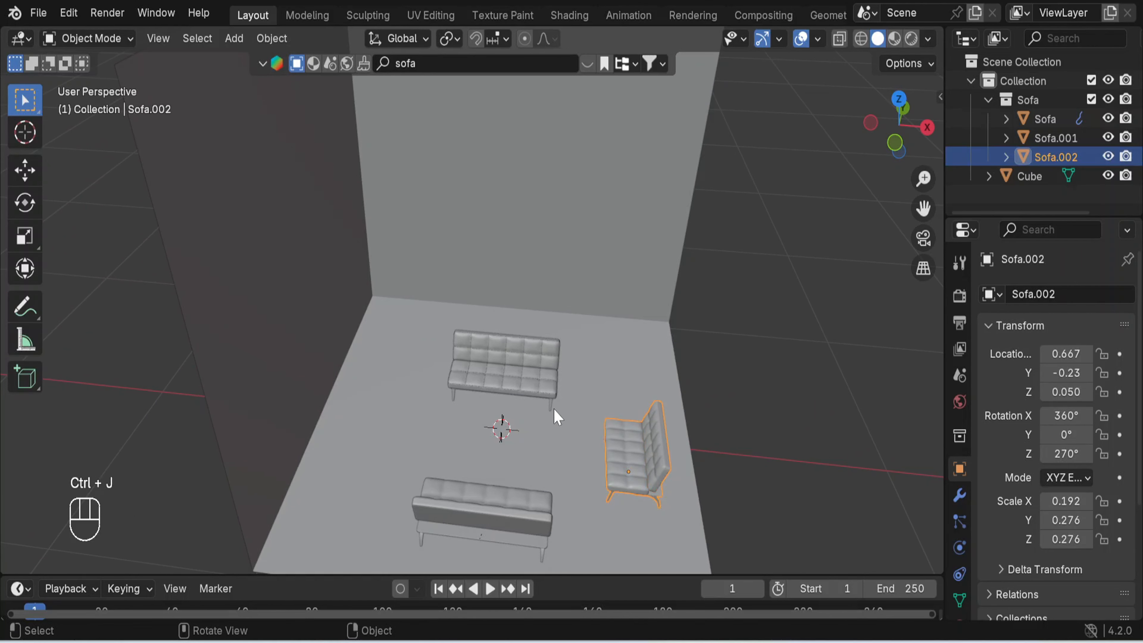
click(739, 436)
- Move the joined side sofa about 0.10 m along negative X, towards the two facing sofas
click(643, 485)
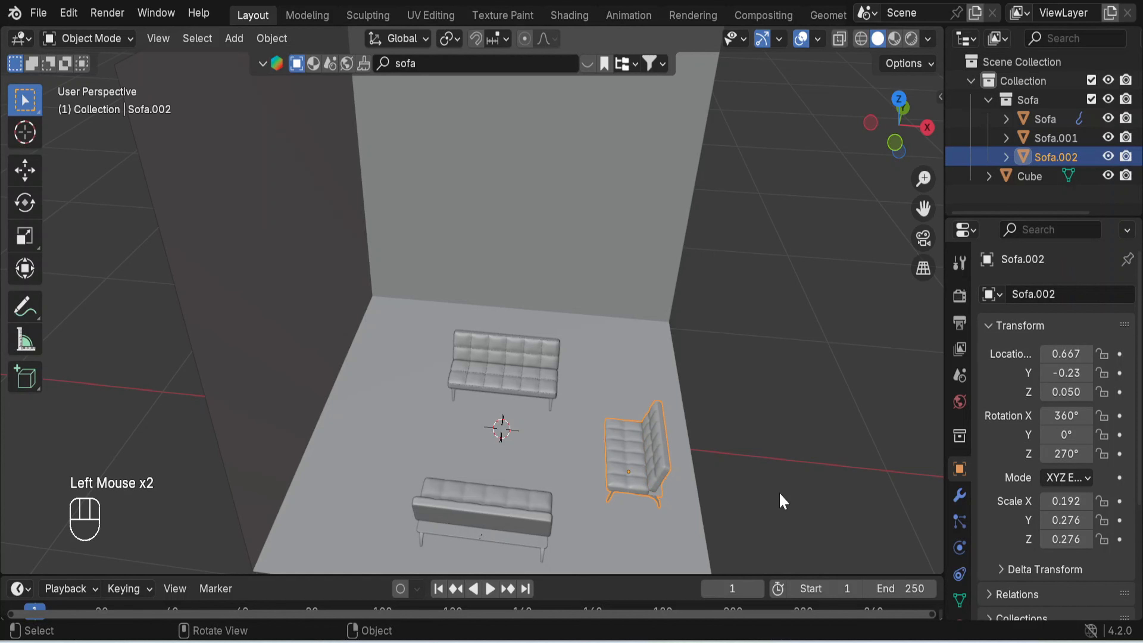
key(g)
key(x)
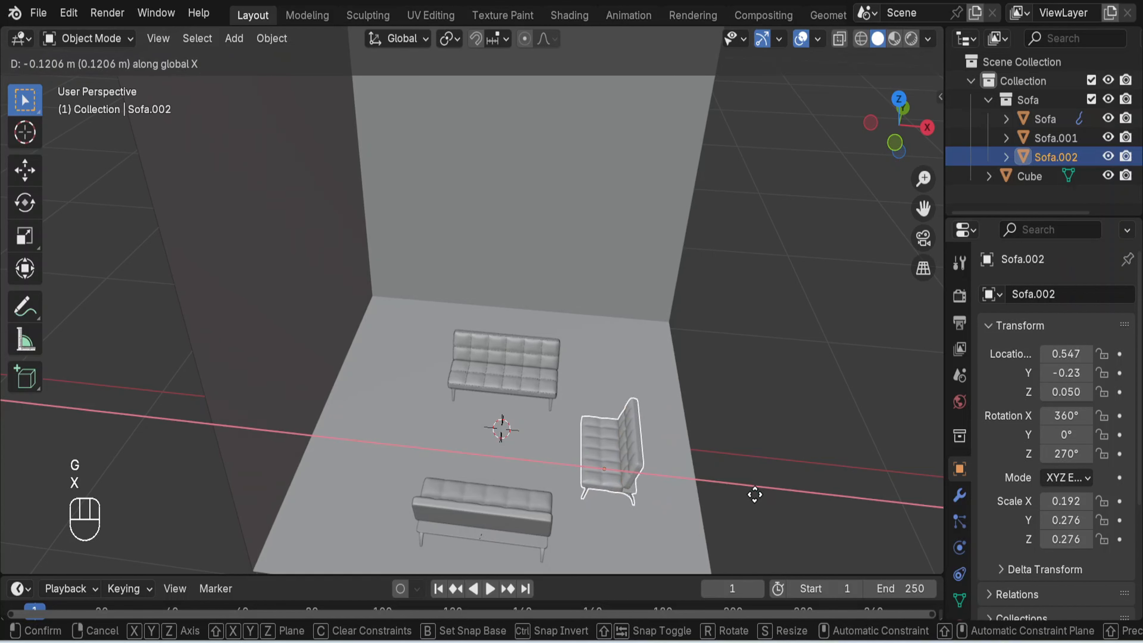
click(766, 468)
- Join the back cushion, seat cushion and frame of the sofa at the room's front edge into one object
scroll(773, 438, up, 2)
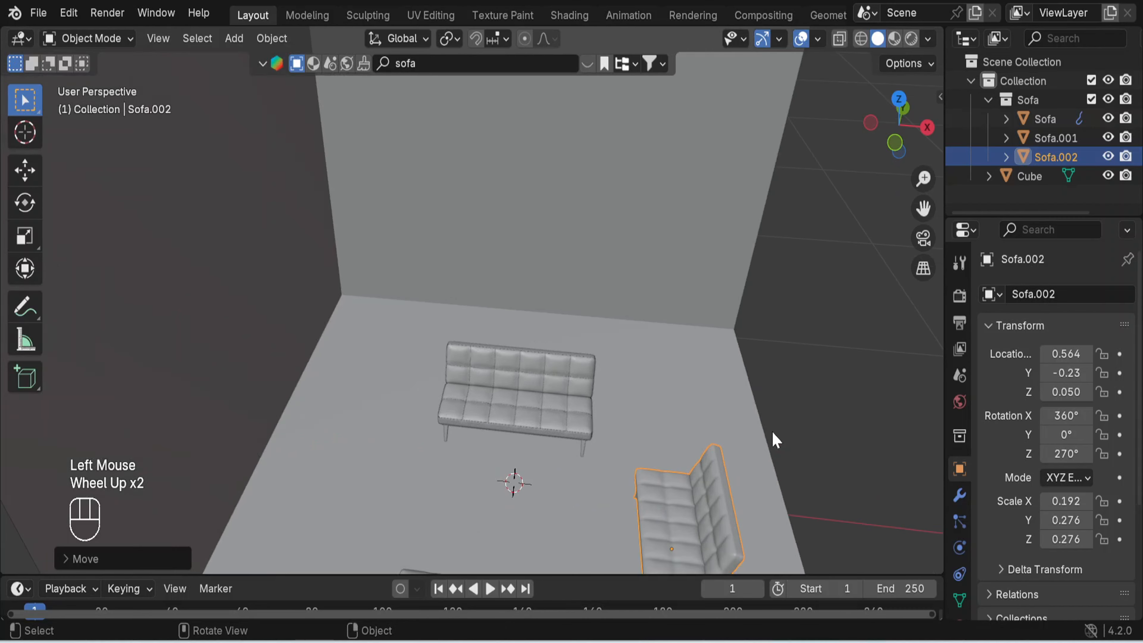
shift+middle_drag(771, 430, 747, 255)
scroll(723, 327, up, 2)
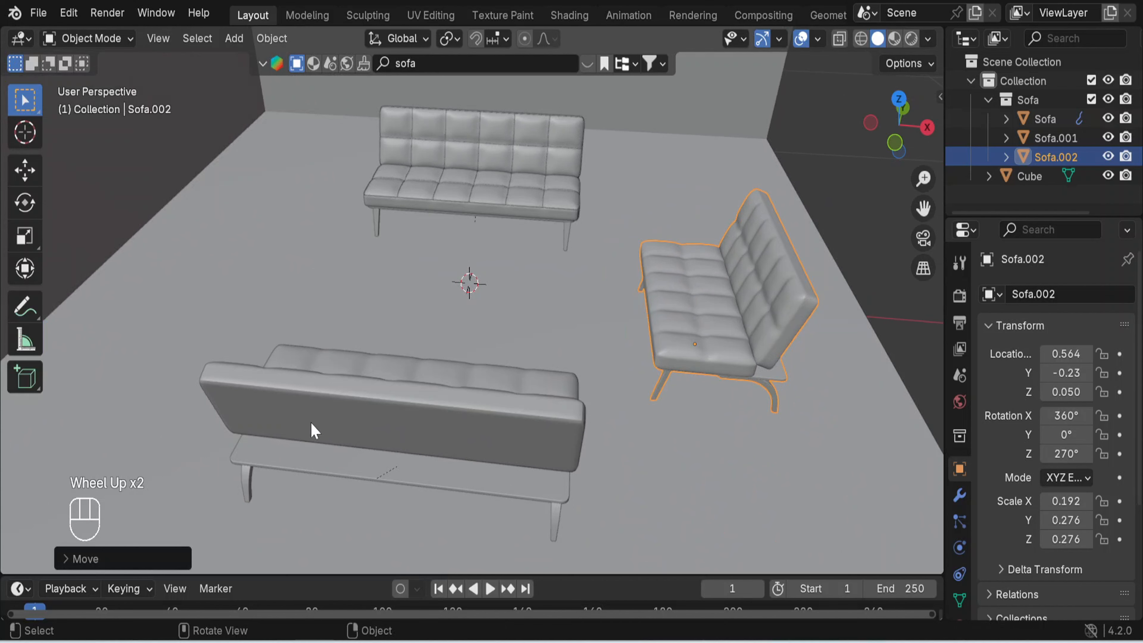
click(348, 423)
shift+click(447, 372)
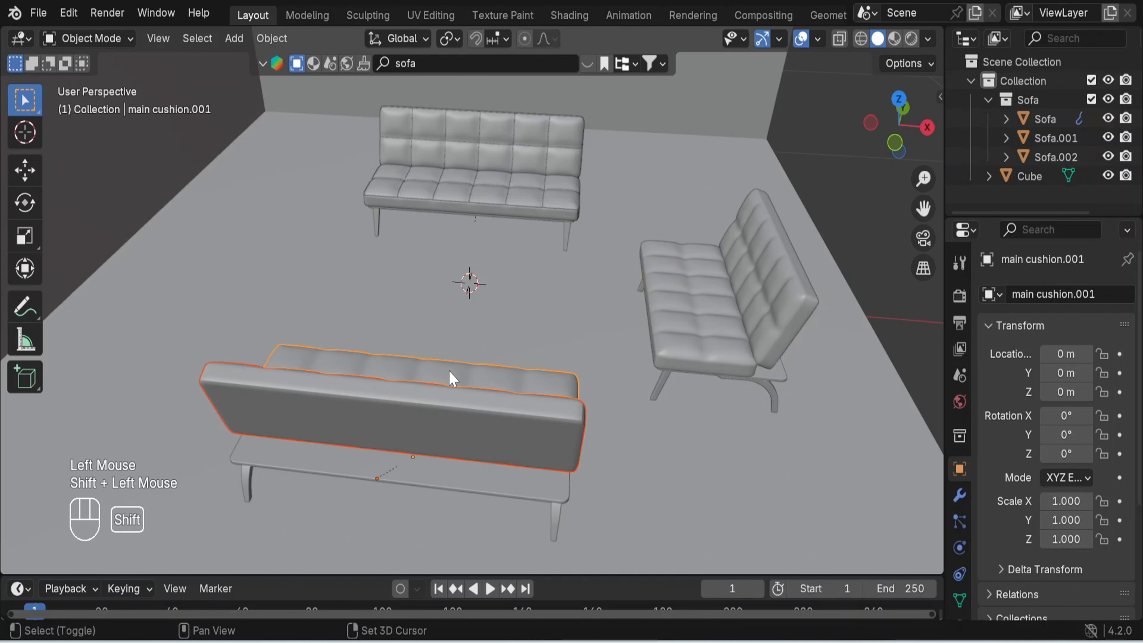
shift+click(447, 484)
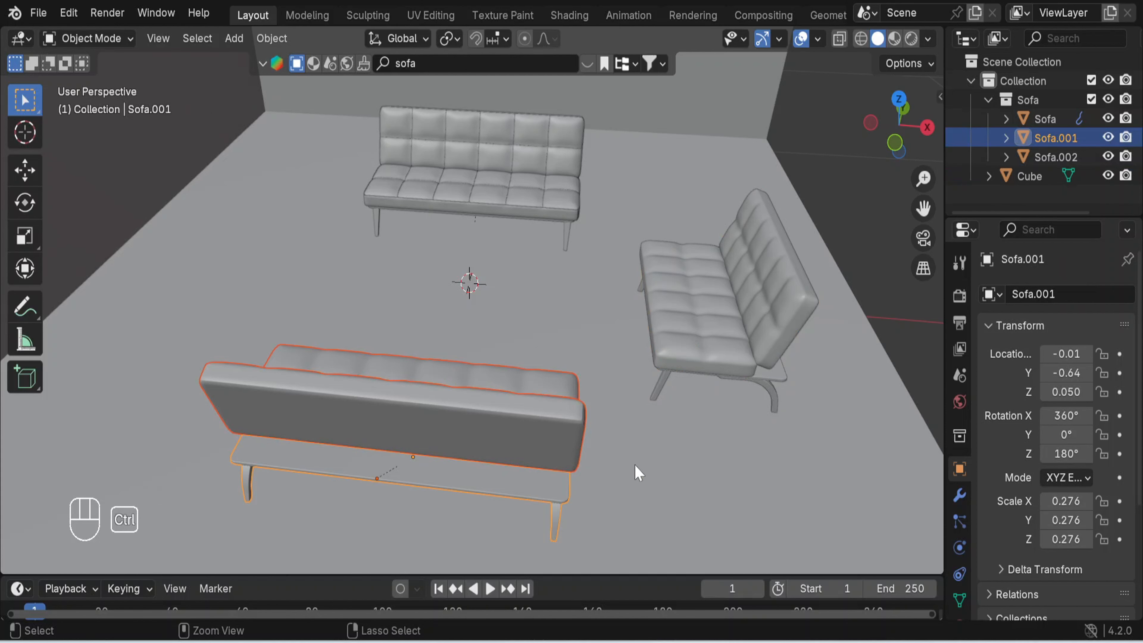
key(ctrl+j)
click(631, 407)
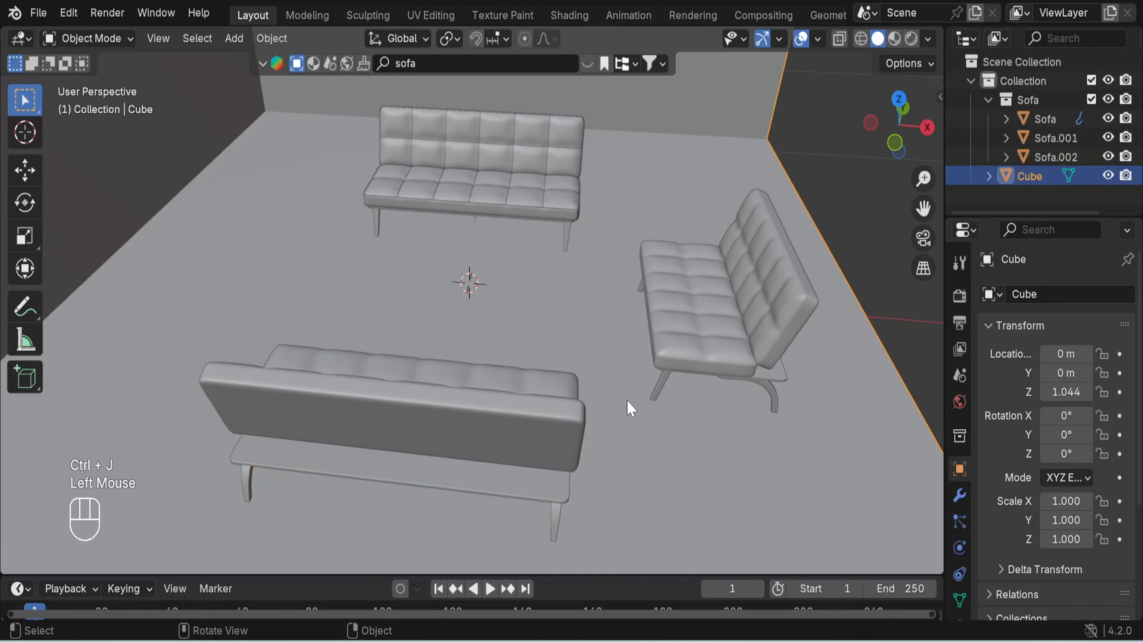
- Join the seat cushion, back cushion and frame of the original sofa near the back wall into one object
middle_drag(676, 363, 599, 276)
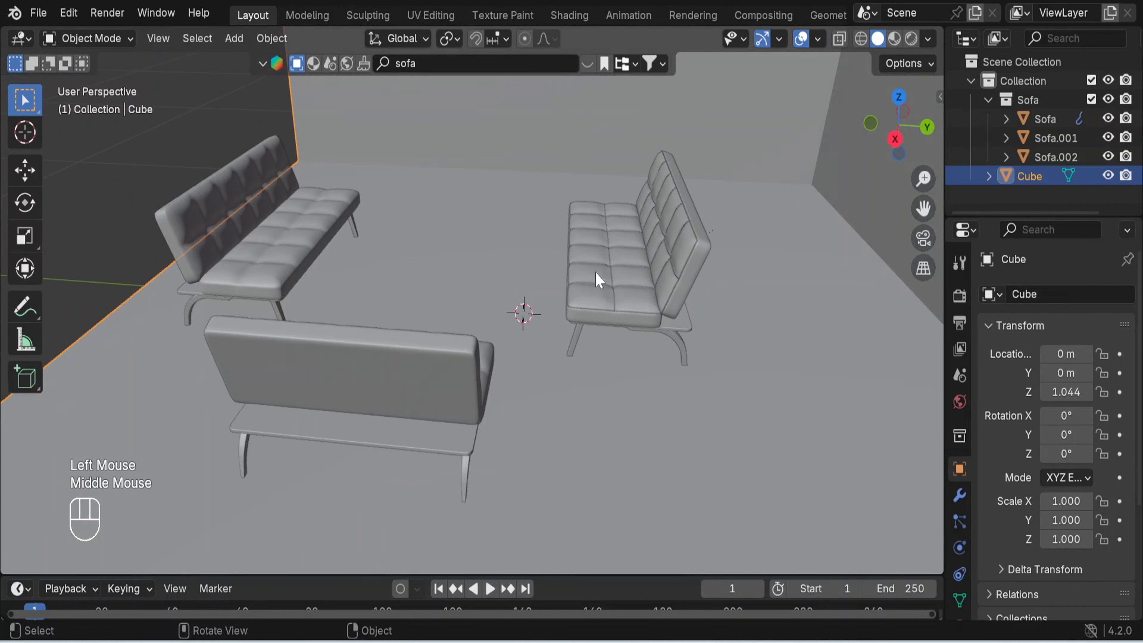
click(627, 256)
shift+click(676, 255)
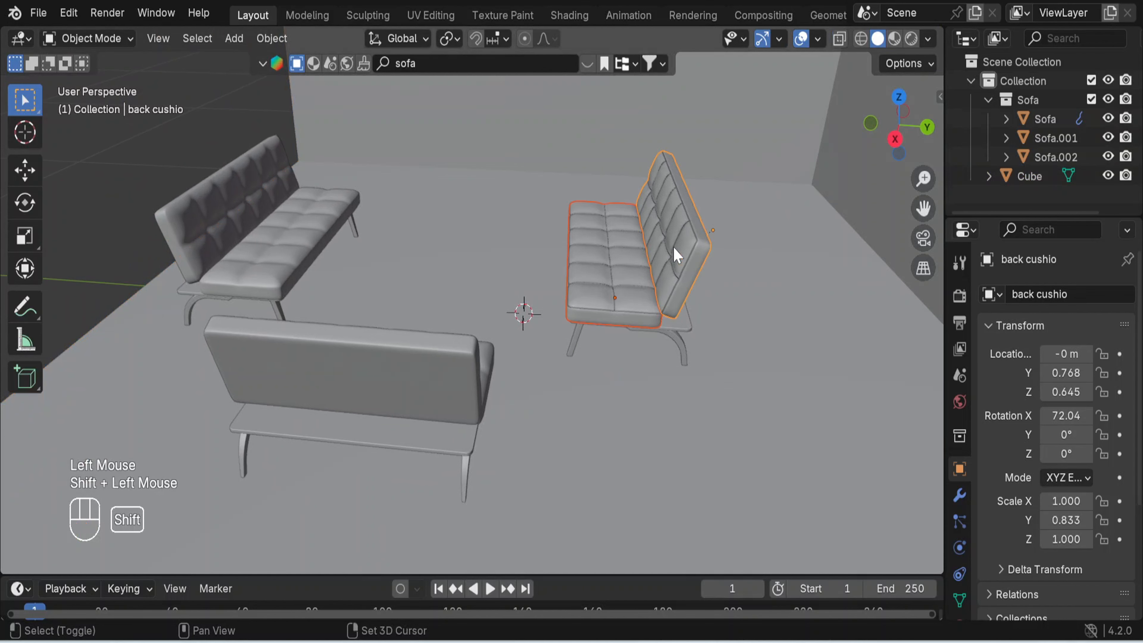
shift+click(674, 329)
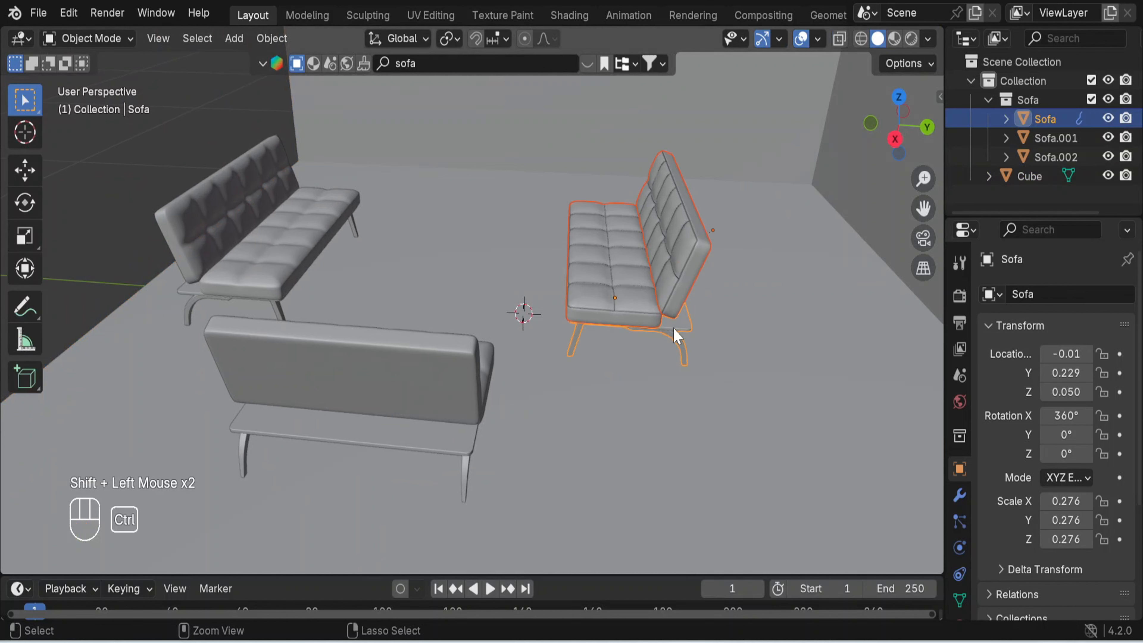
key(ctrl+j)
click(562, 354)
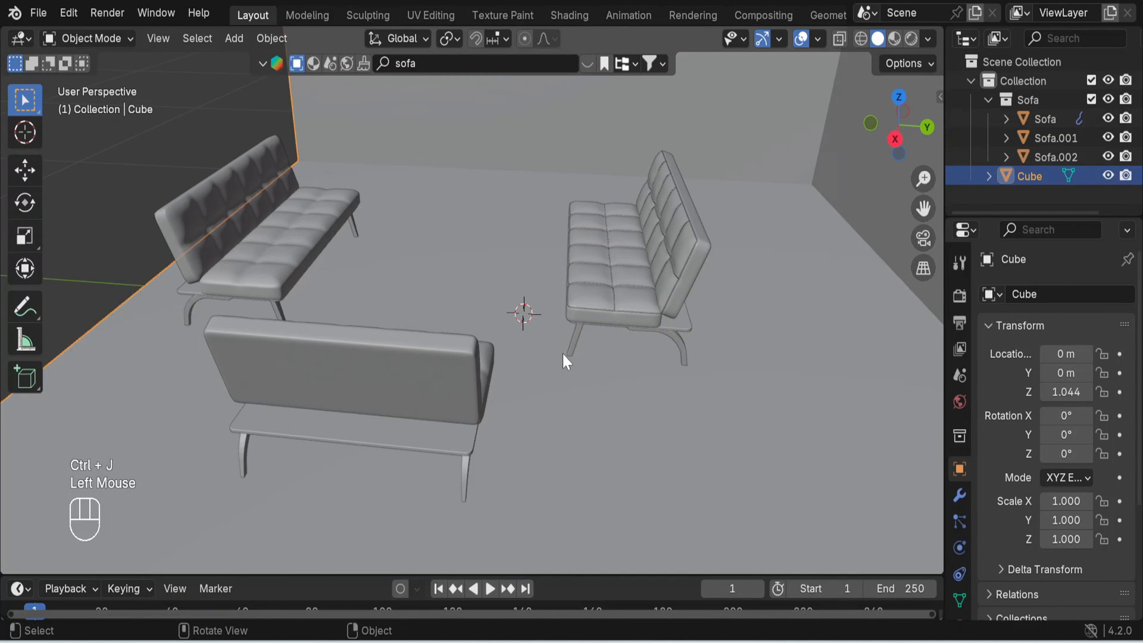
- Search the BlenderKit models for "table" and show the search results
scroll(561, 351, down, 2)
middle_drag(561, 350, 843, 378)
click(878, 364)
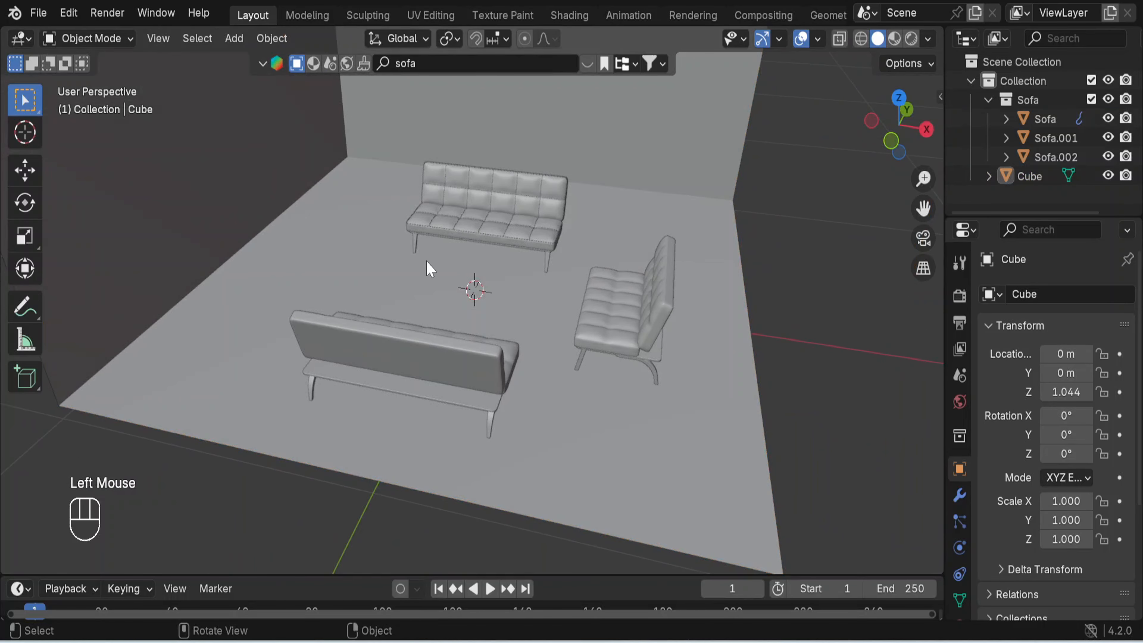
double_click(451, 68)
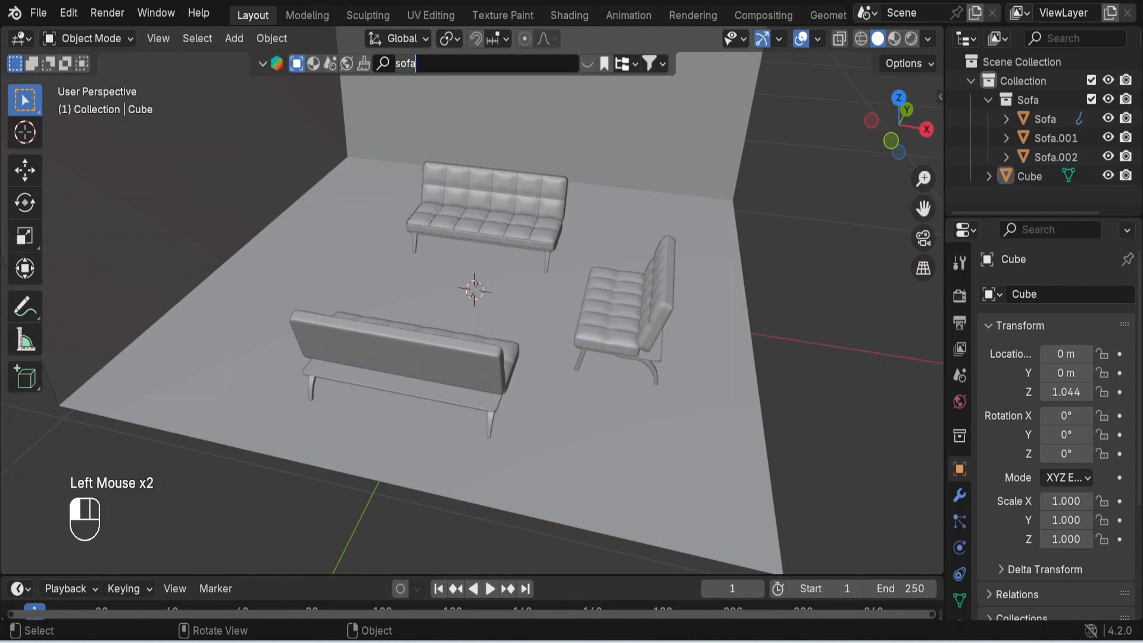
key(BackSpace)
key(BackSpace)
key(BackSpace)
key(BackSpace)
text(table)
key(Return)
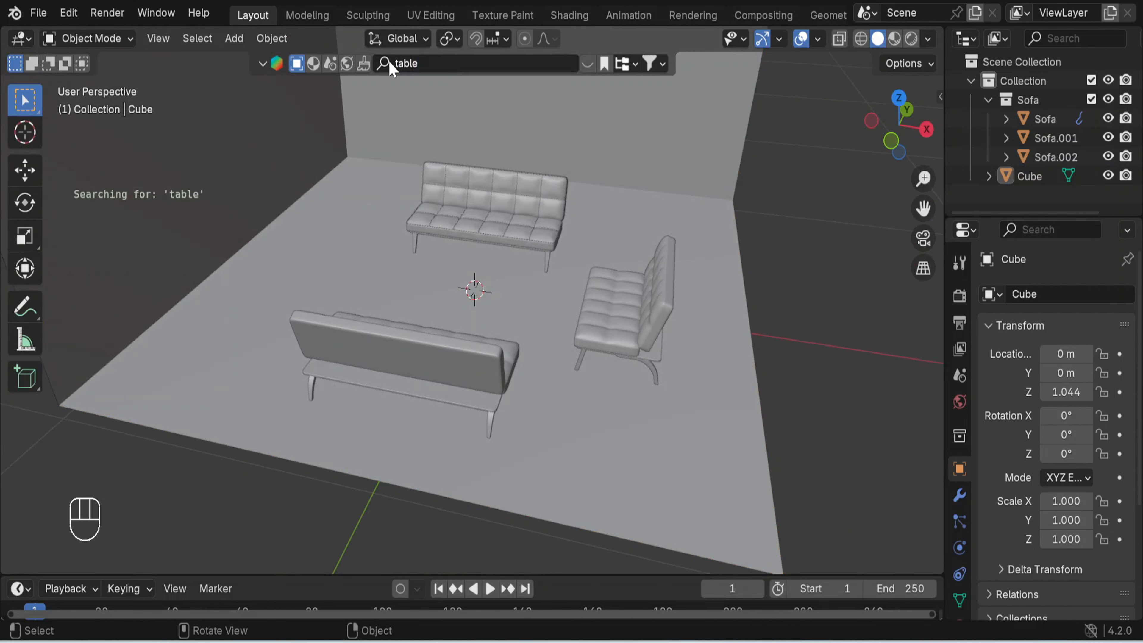
click(588, 70)
click(587, 67)
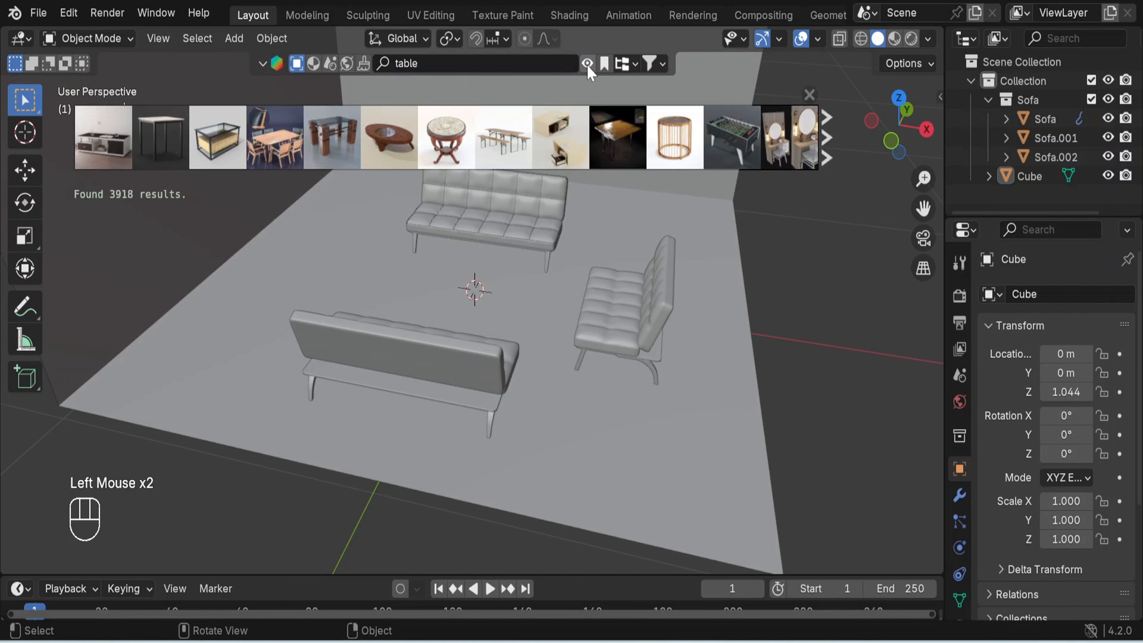
- Browse the table models and their previews for a coffee table that suits the three sofas
mouse_move(402, 147)
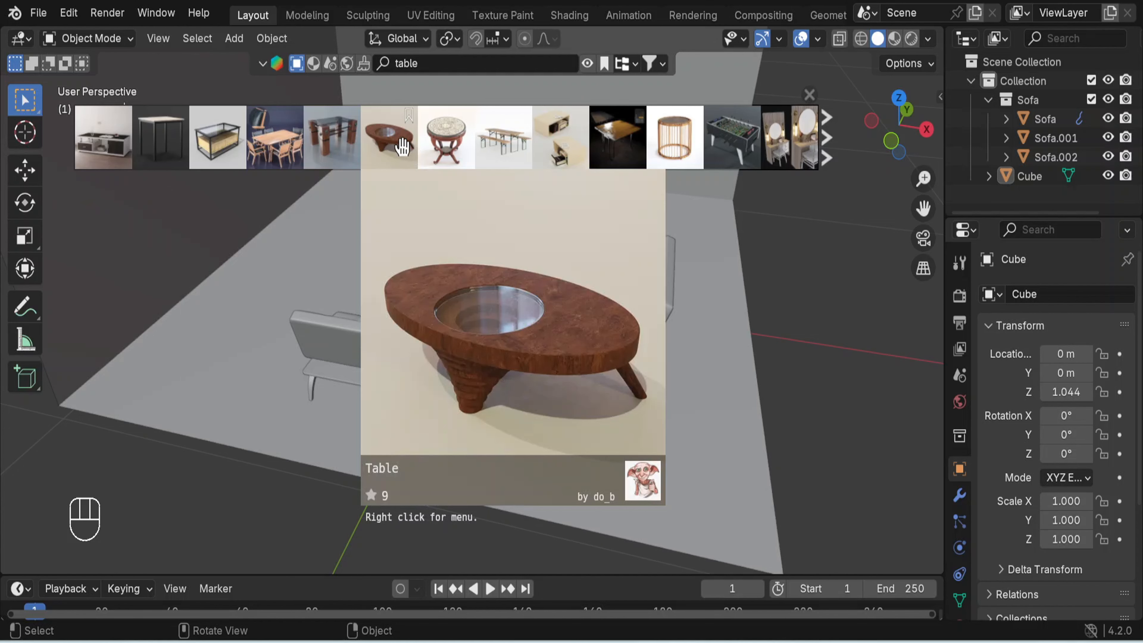
mouse_move(636, 138)
mouse_move(315, 137)
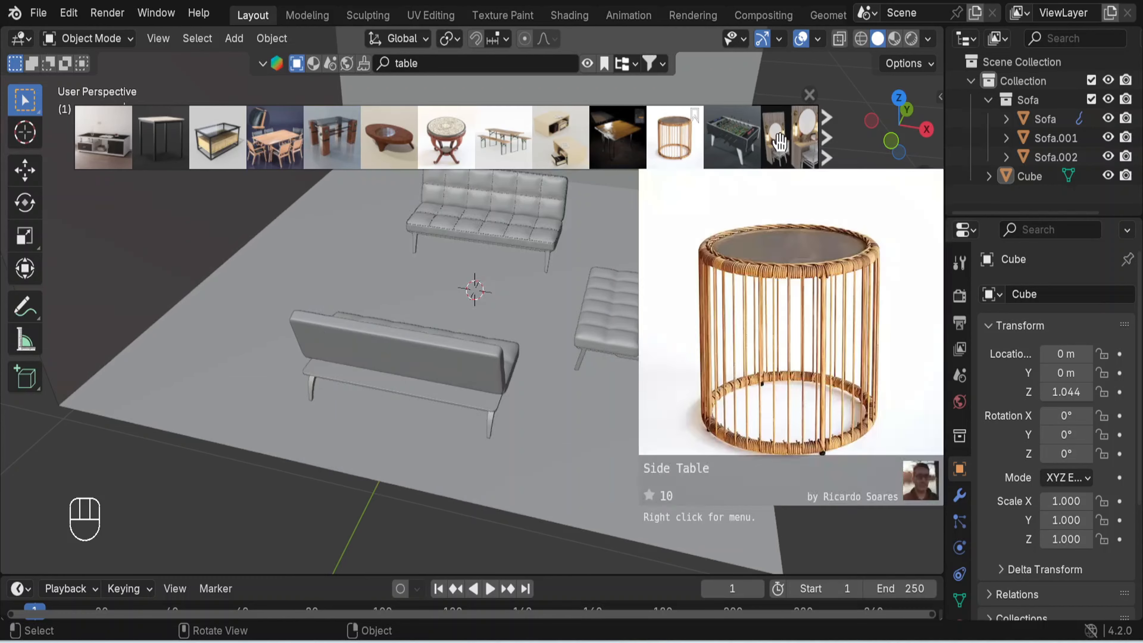
click(827, 147)
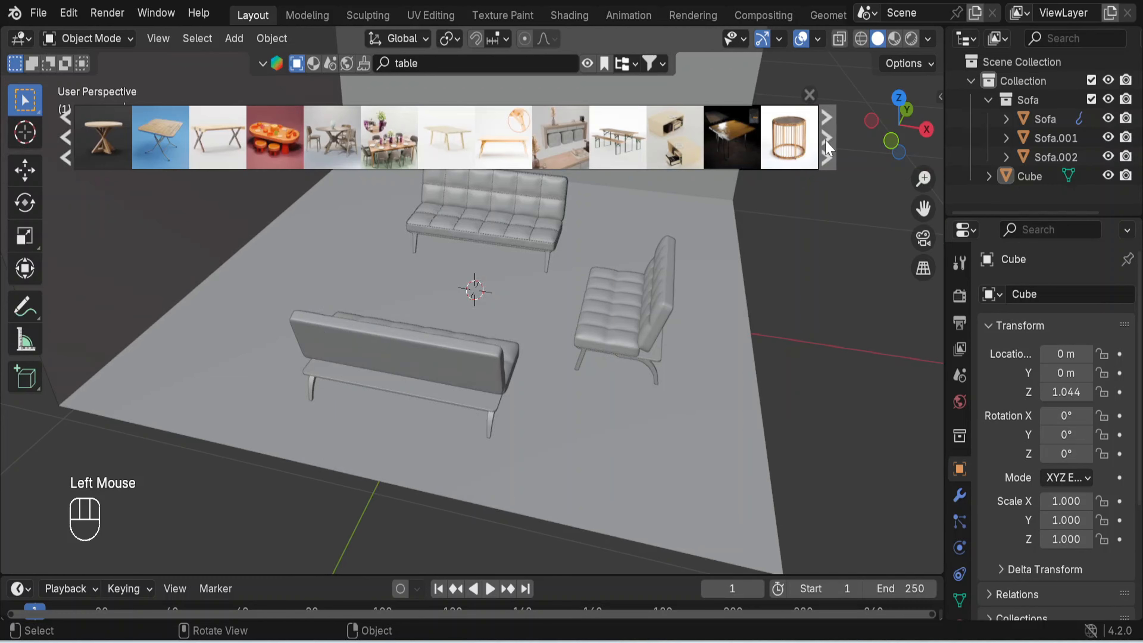
click(827, 148)
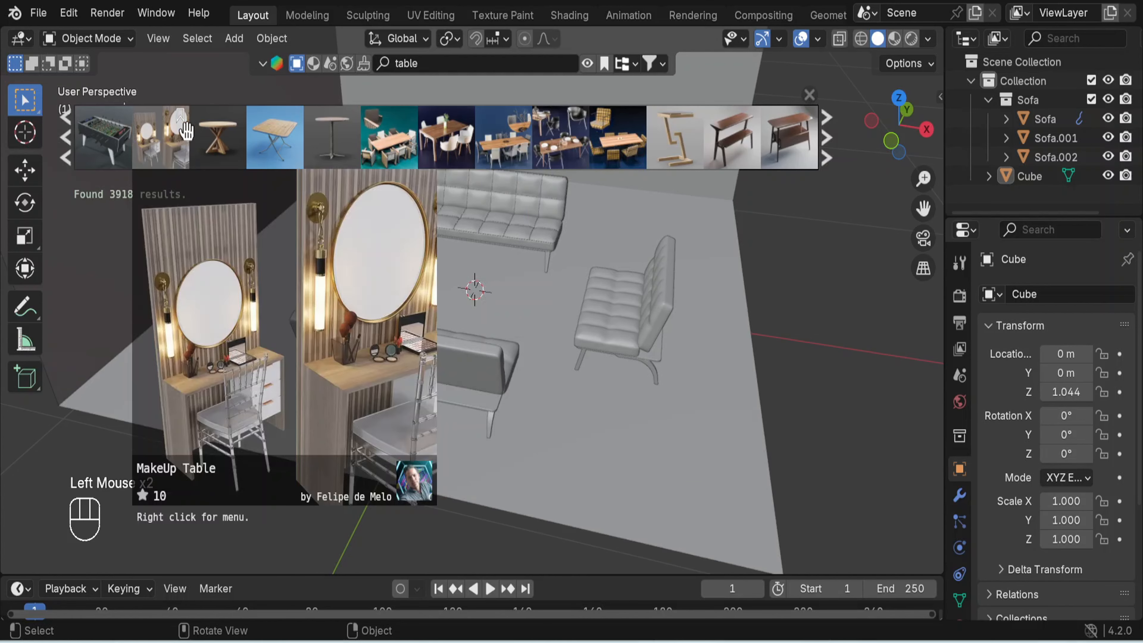
mouse_move(176, 134)
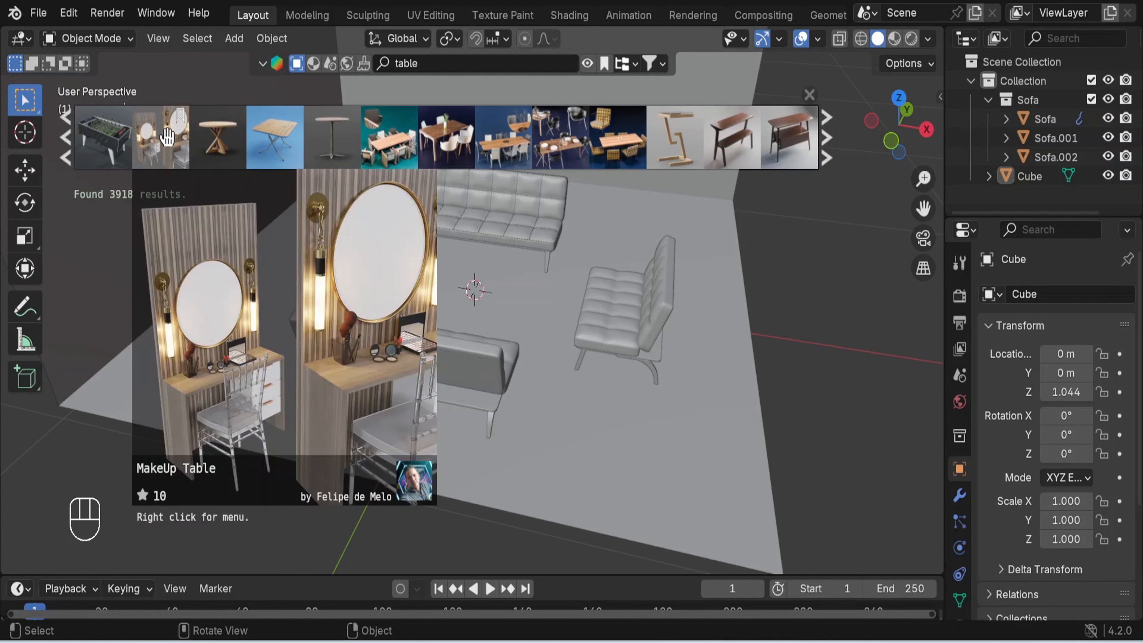
mouse_move(593, 136)
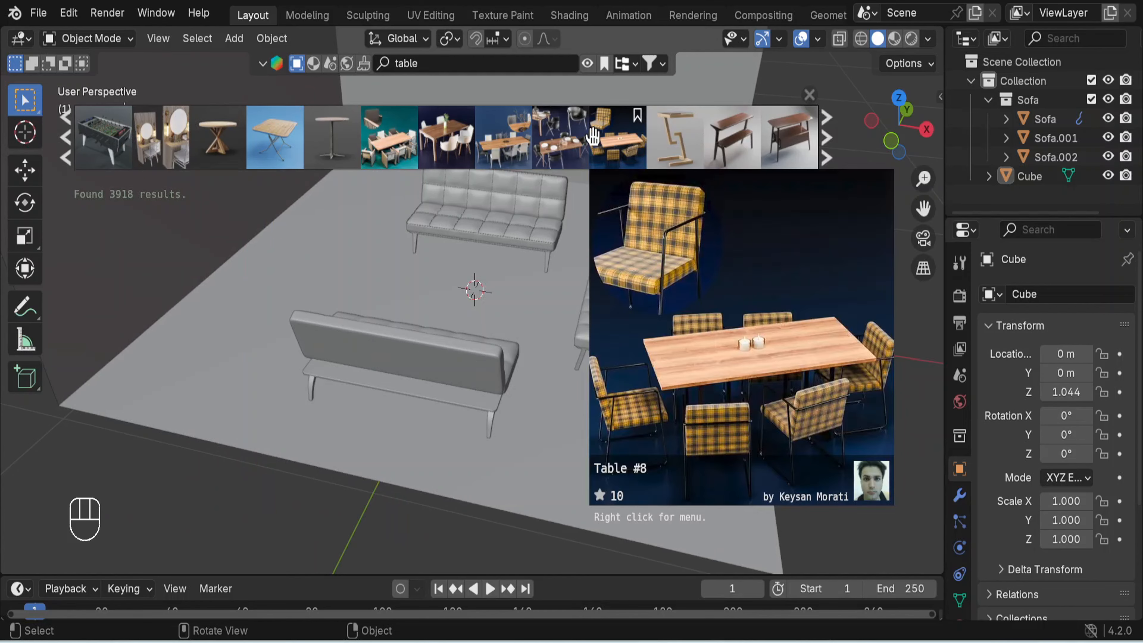
mouse_move(443, 139)
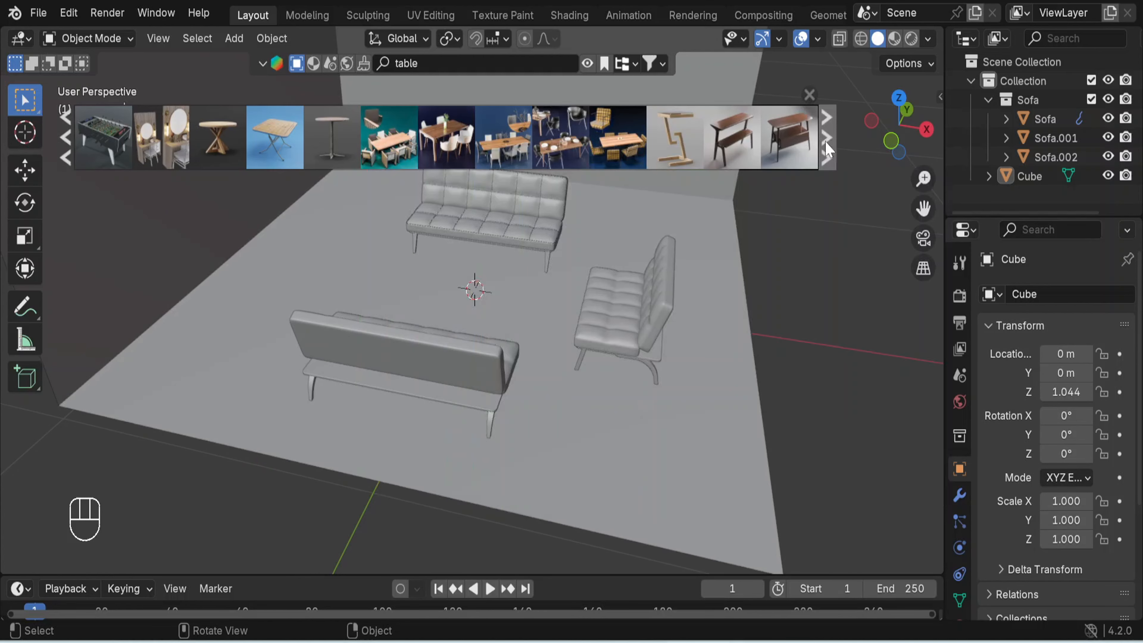
click(827, 139)
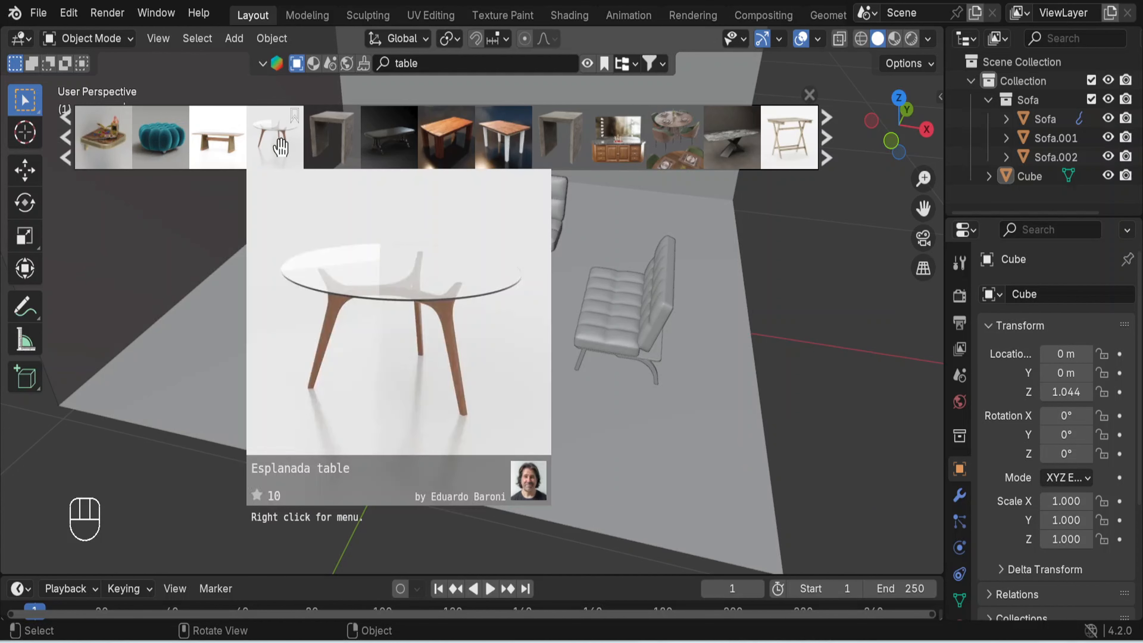
click(67, 146)
click(67, 146)
click(66, 146)
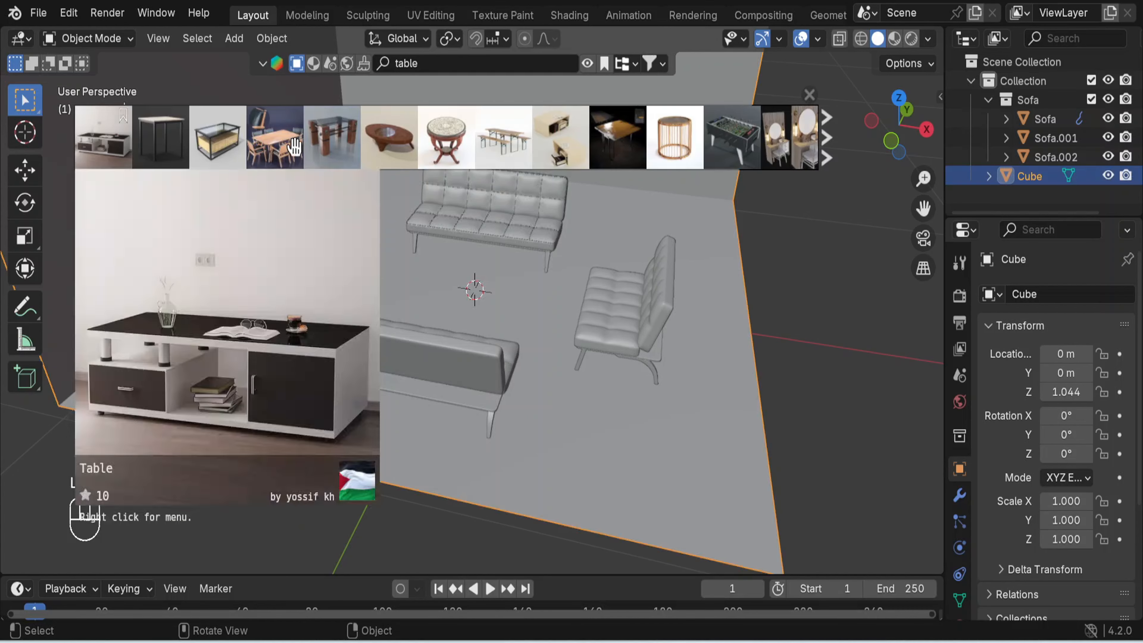
- Place the oval wooden table with the round glass inset between the sofas and select its wooden body and glass
drag(389, 140, 468, 321)
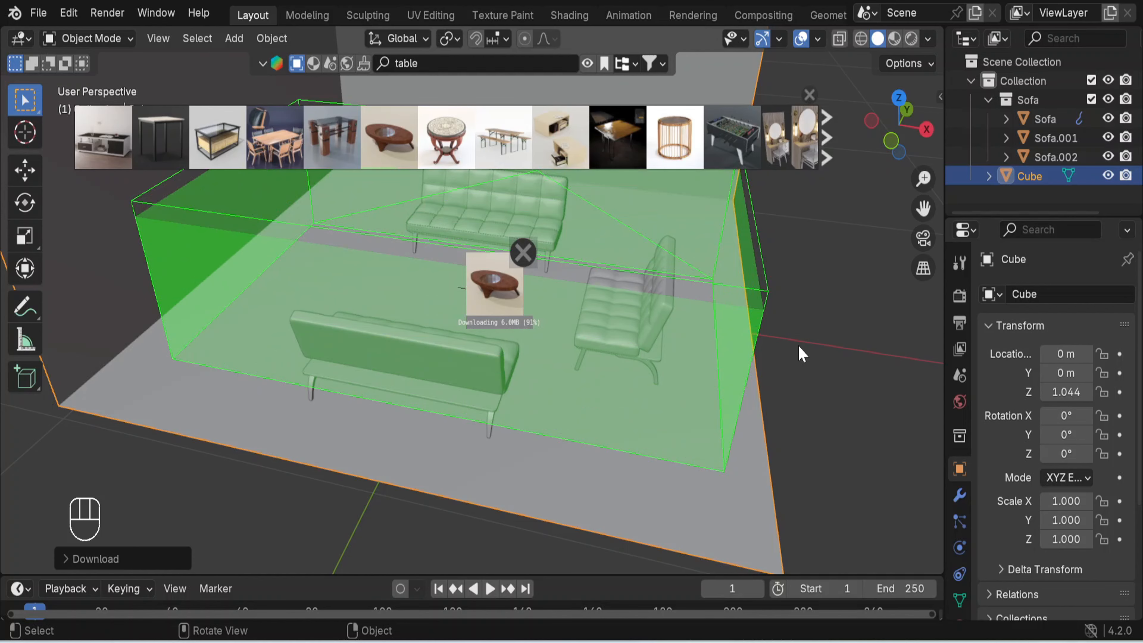
click(809, 94)
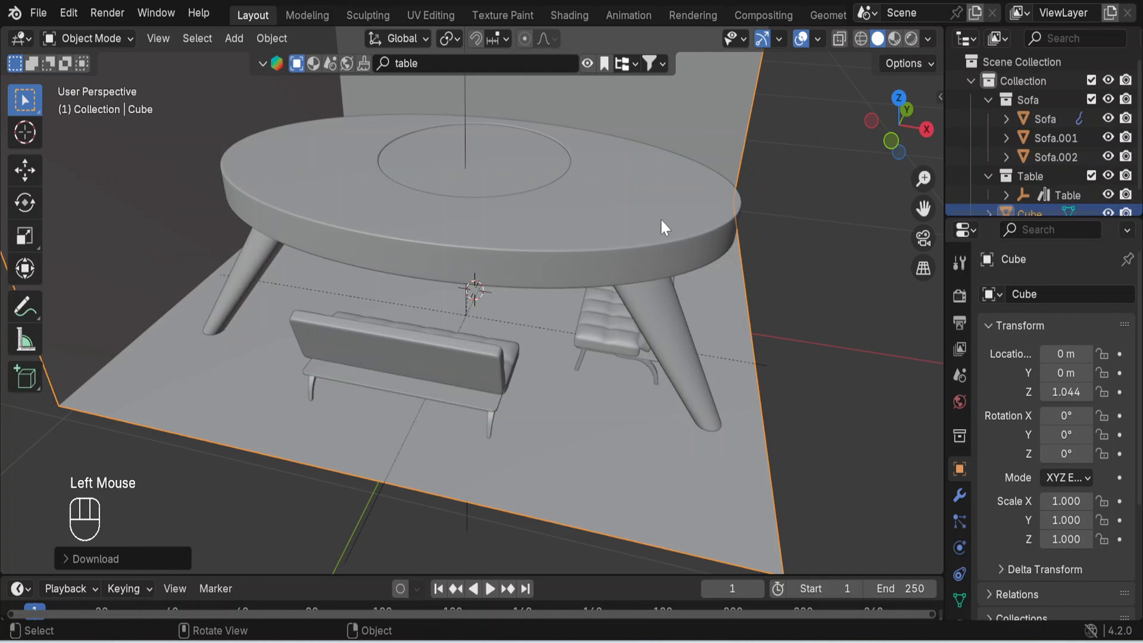
double_click(640, 241)
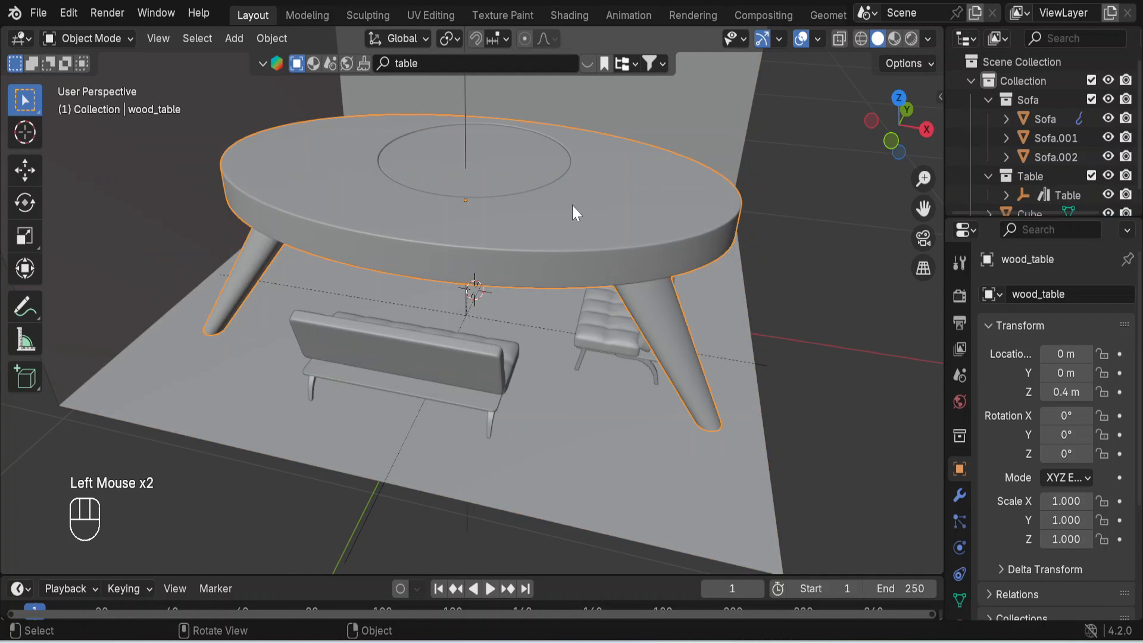
shift+click(523, 180)
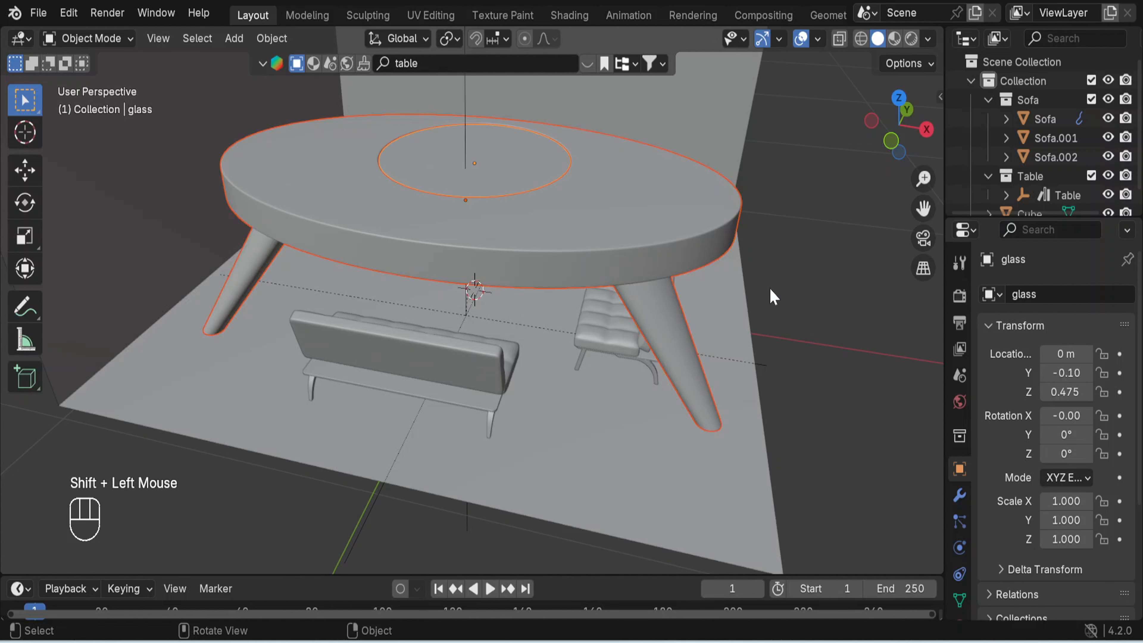
key(ctrl+j)
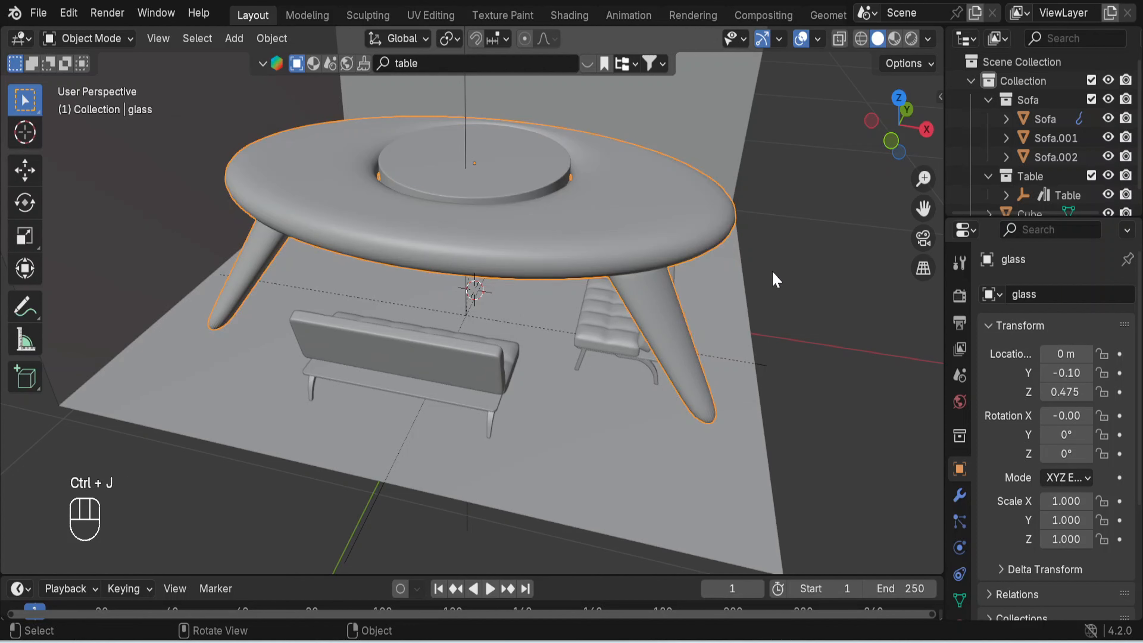
key(ctrl)
key(ctrl+z)
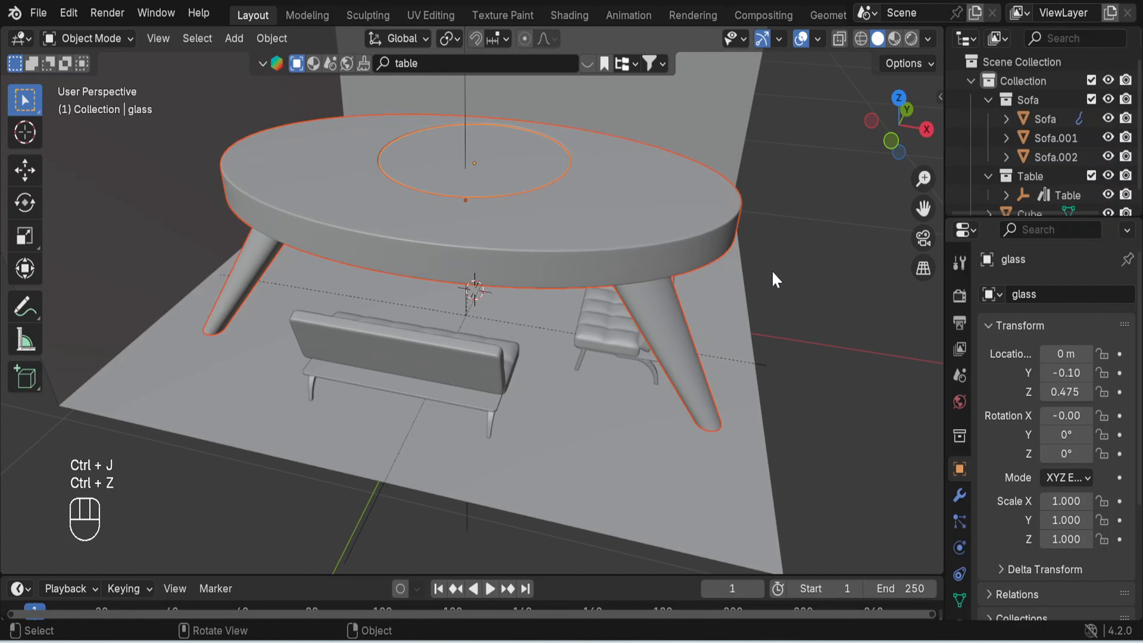
- Scale the table's wooden body and glass to about 0.321 and lower them about 0.297 m along Z to the floor
key(s)
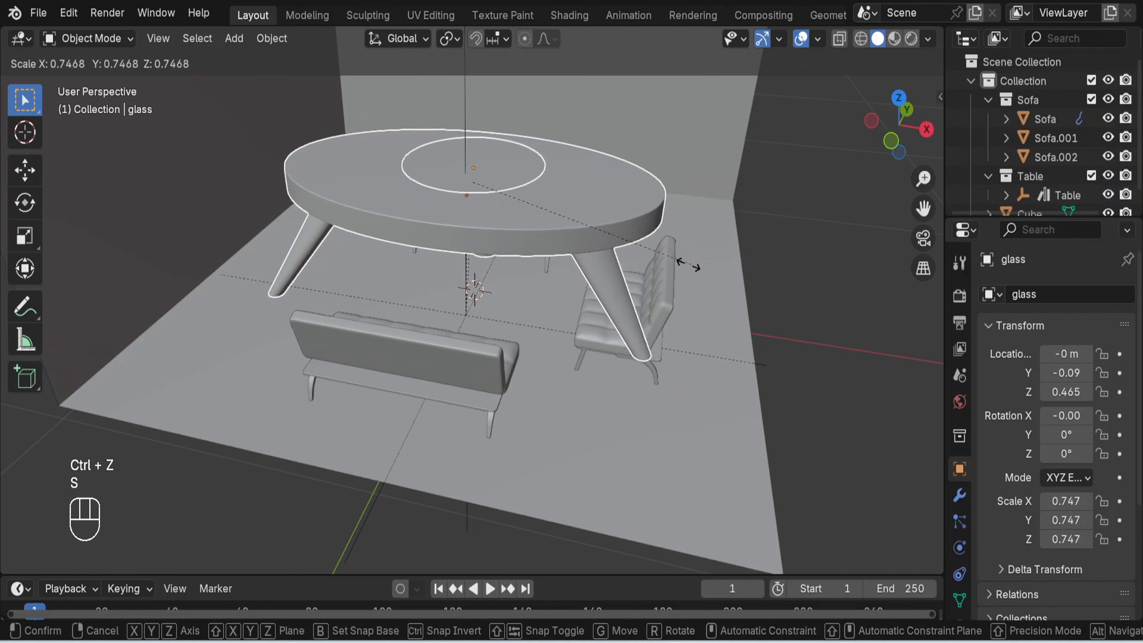
click(657, 293)
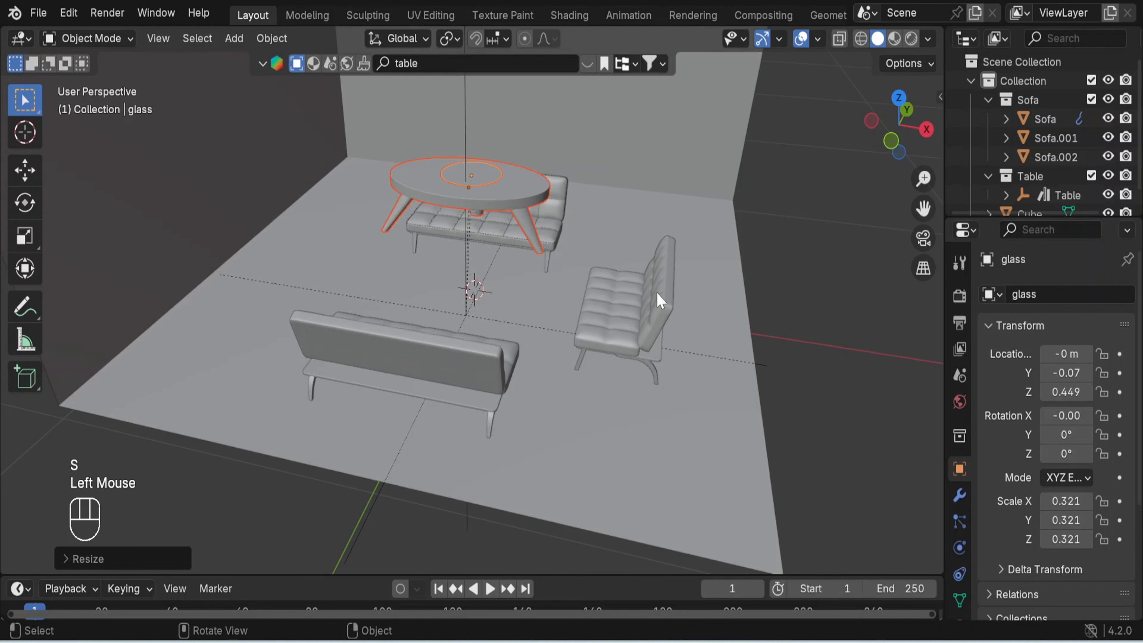
key(KP_1)
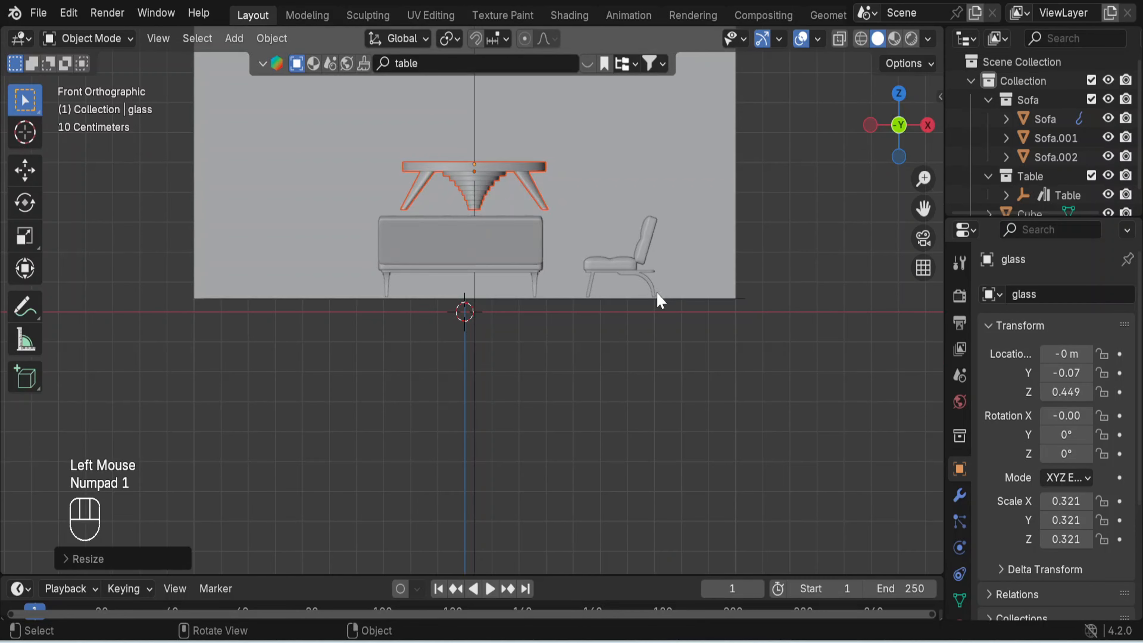
key(g)
key(z)
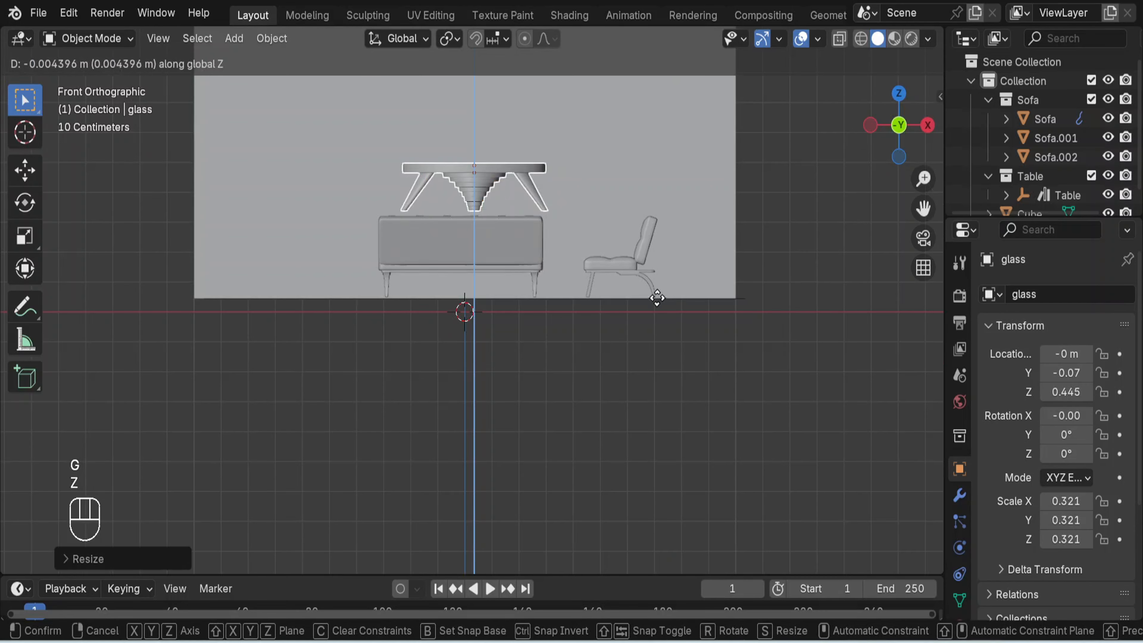
click(660, 381)
middle_drag(688, 257, 654, 291)
click(844, 264)
- Search the BlenderKit models for "table tv" and show the search results
middle_drag(813, 282, 738, 314)
scroll(788, 281, down, 3)
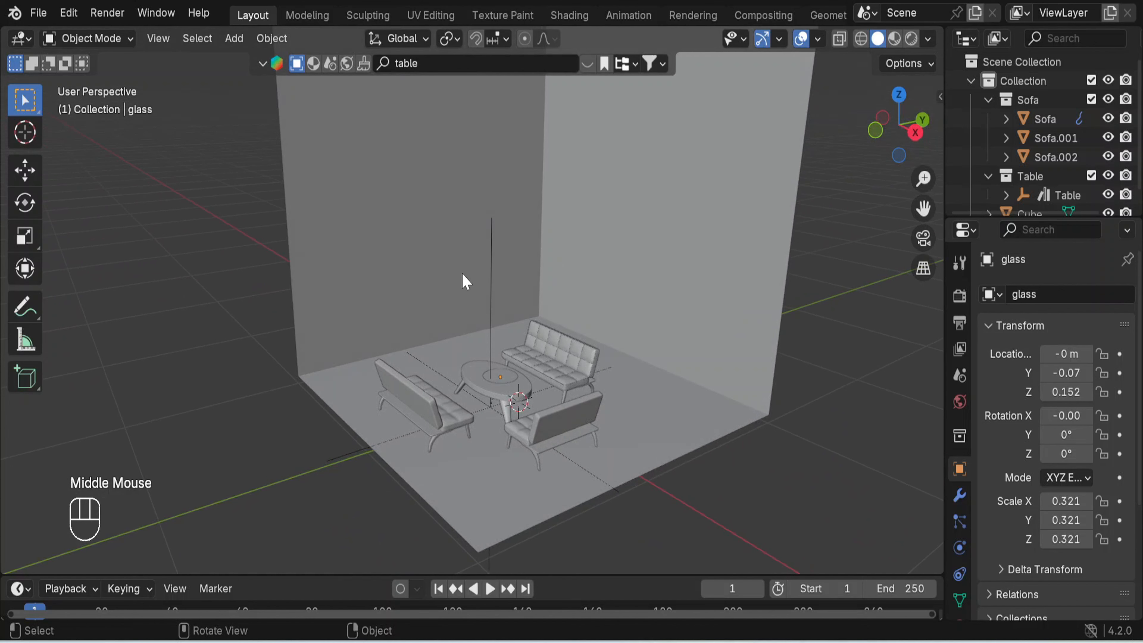
click(447, 67)
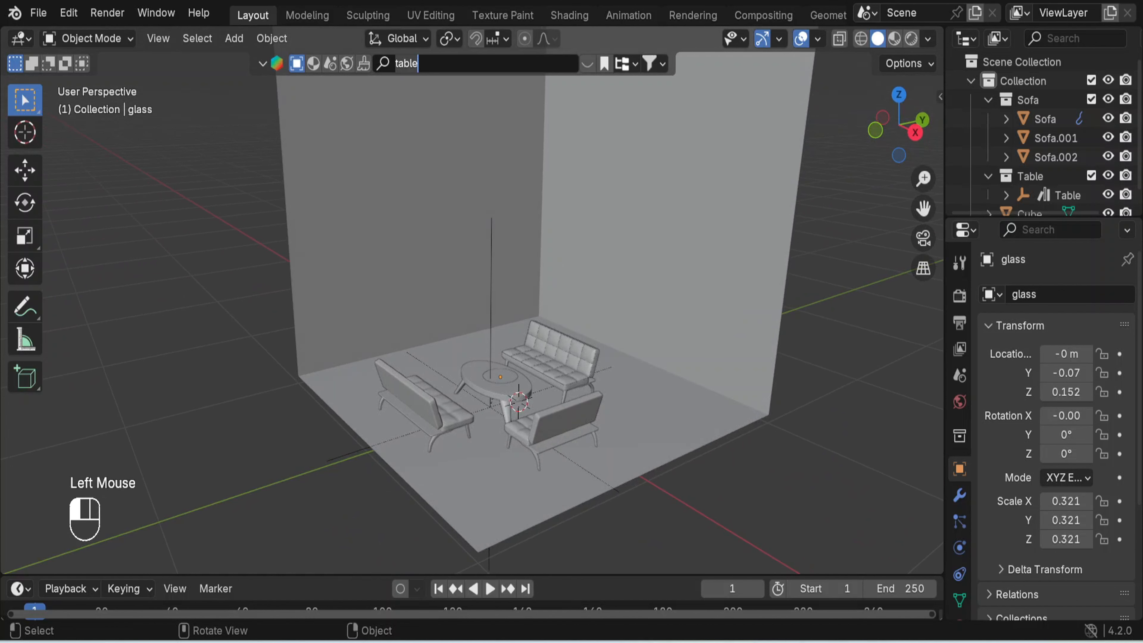
click(446, 68)
key(BackSpace)
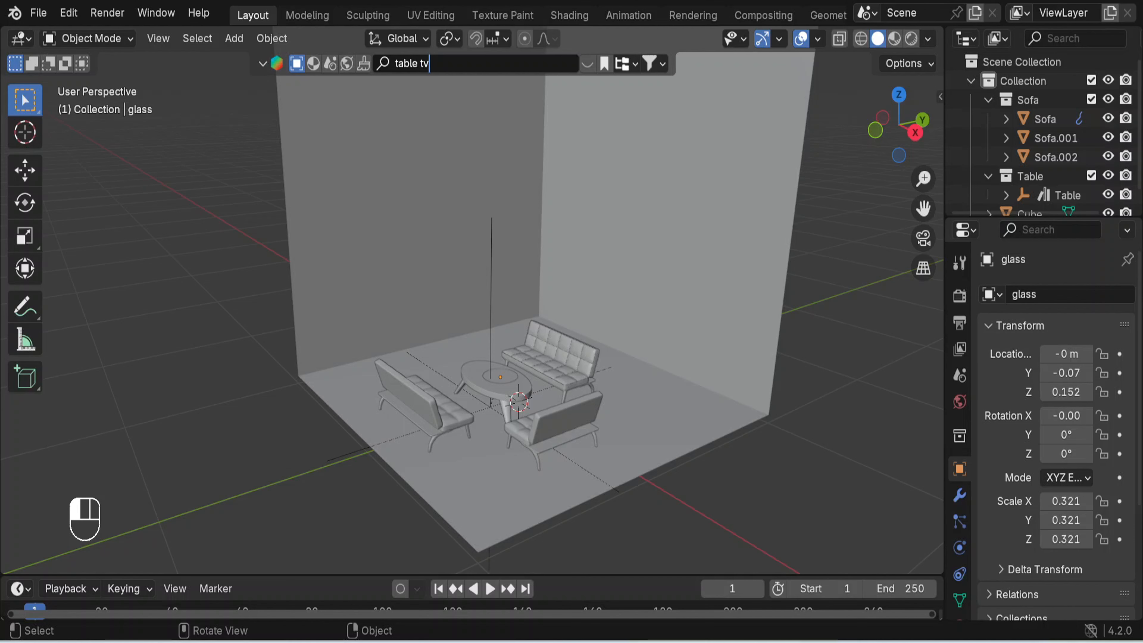
key(Return)
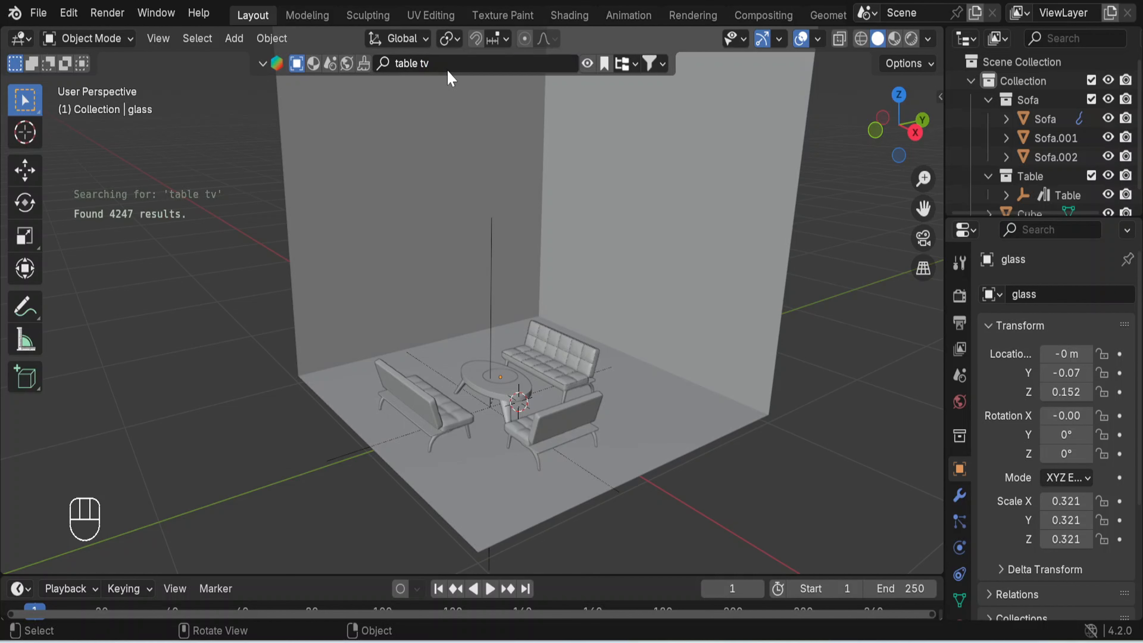
click(587, 64)
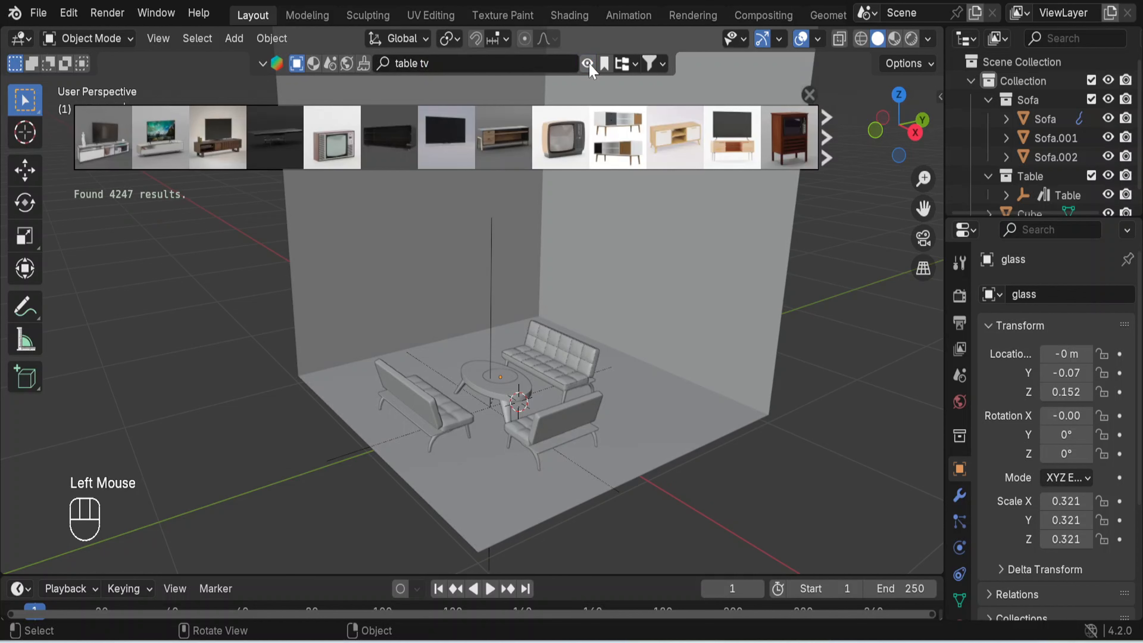
- Place the TV set model with its low cabinet on the floor between the sofas and close the search results
mouse_move(221, 148)
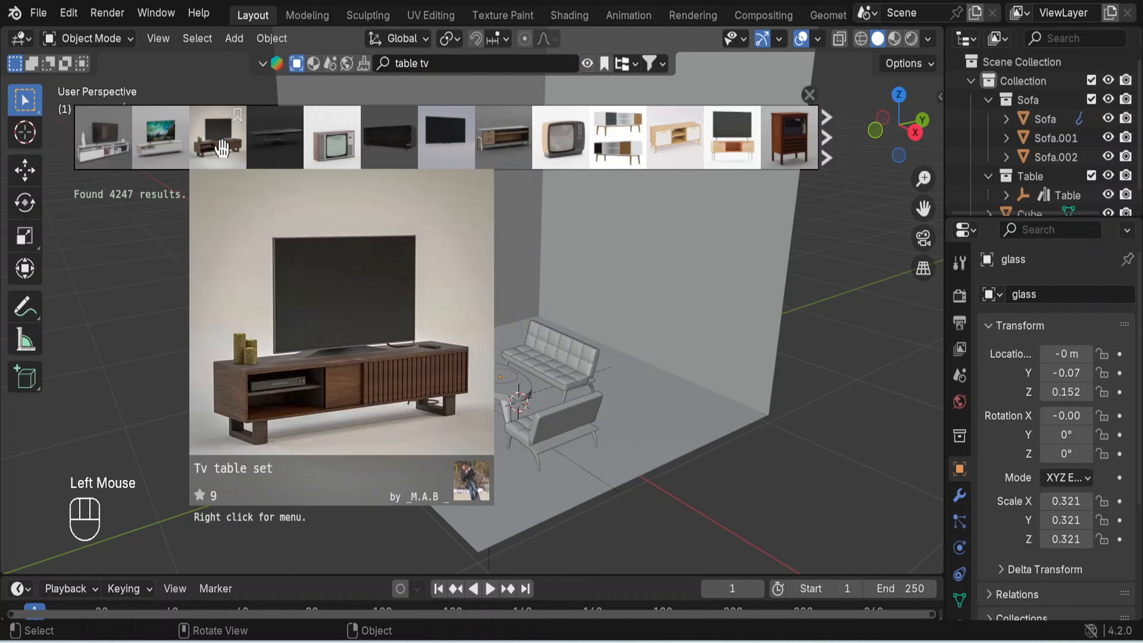
mouse_move(116, 148)
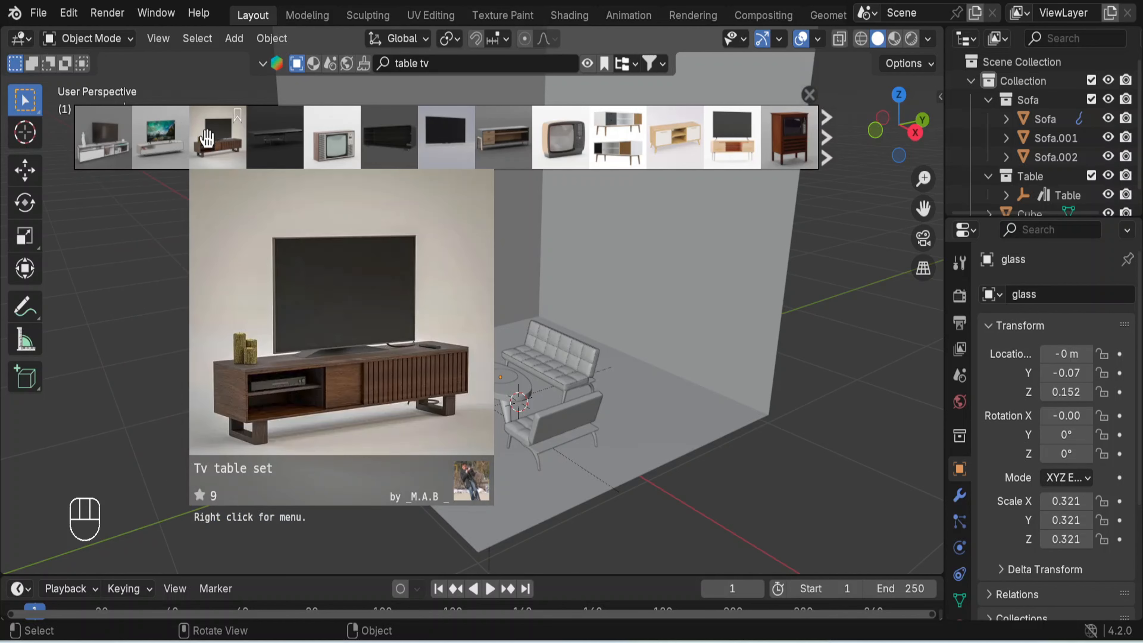
drag(160, 140, 483, 411)
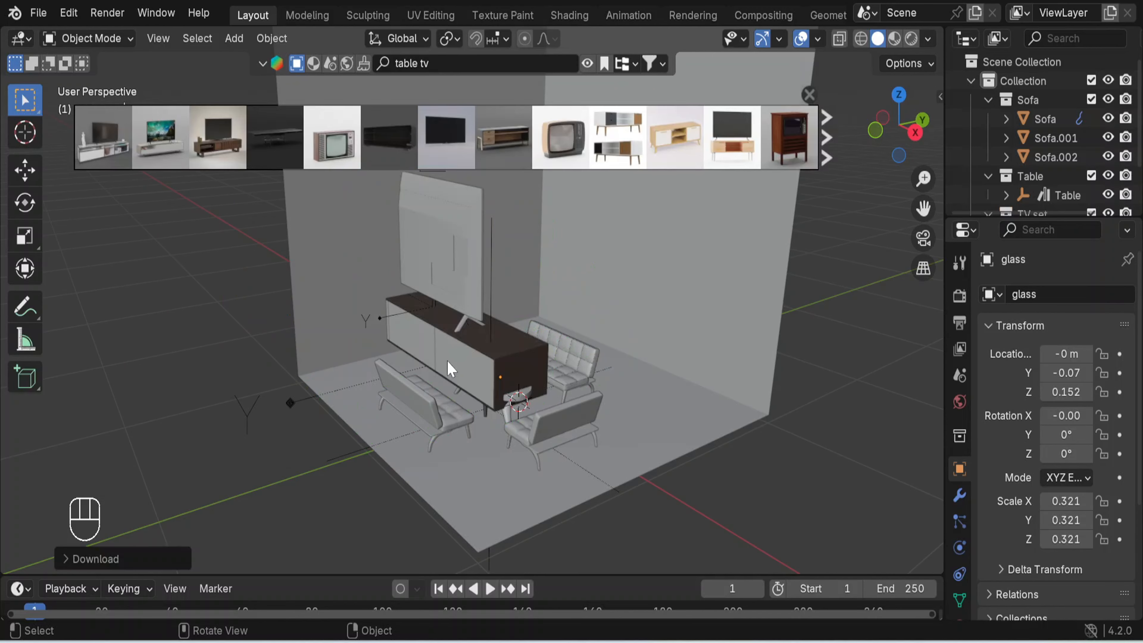
click(809, 95)
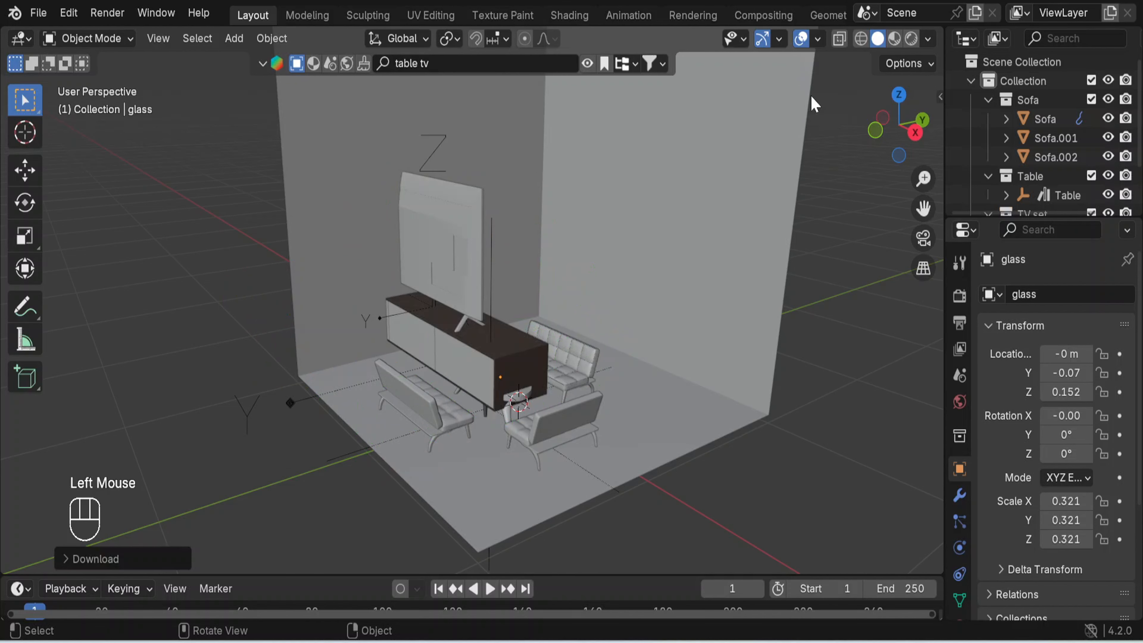
- Select the TV set and rotate it about the global Z axis in three successive 90° turns to face the sofas
double_click(262, 409)
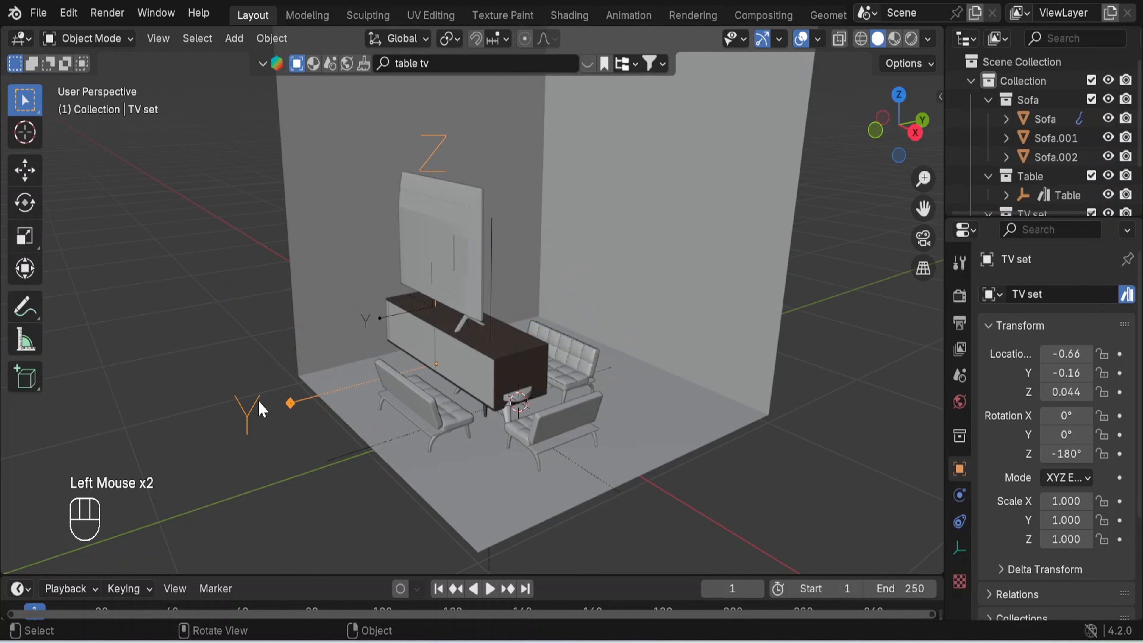
key(r)
key(z)
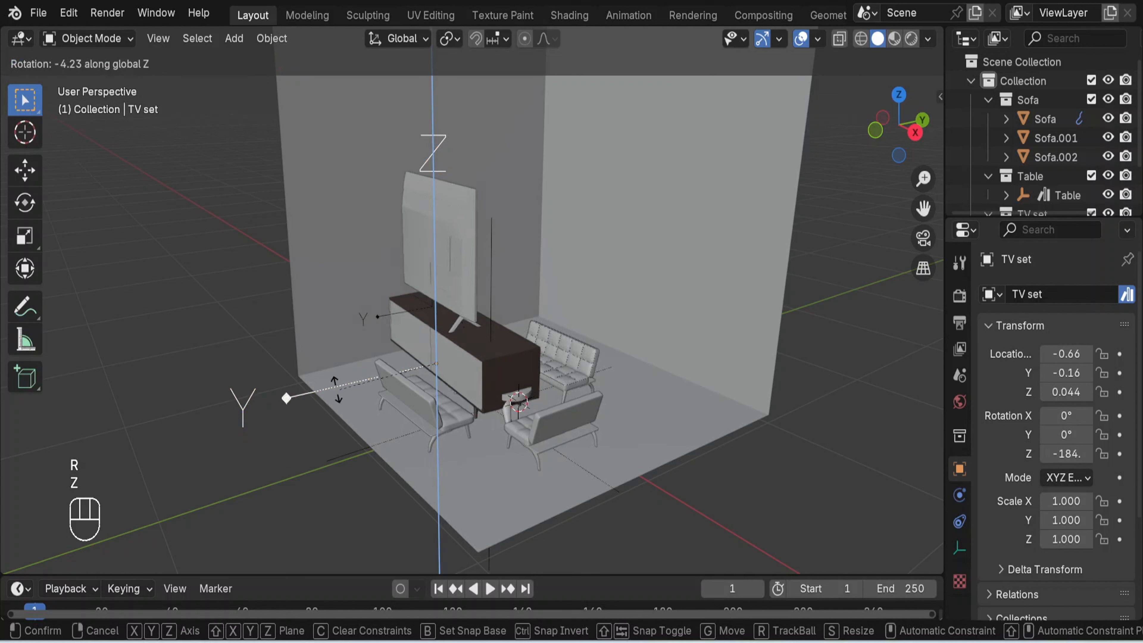
text(90)
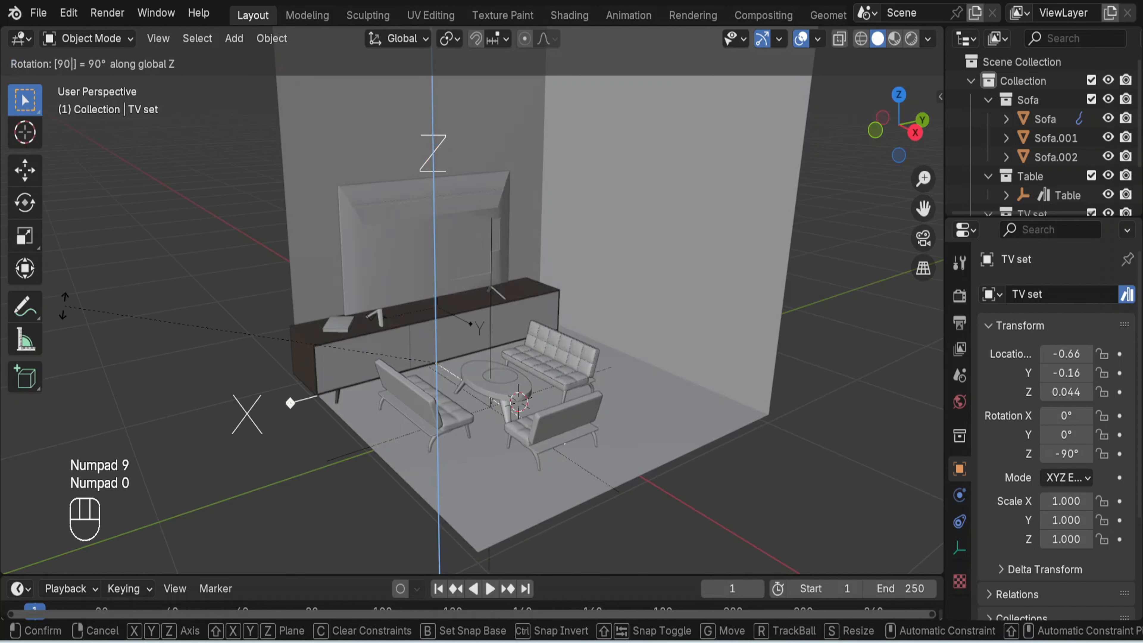
key(Return)
text(rz)
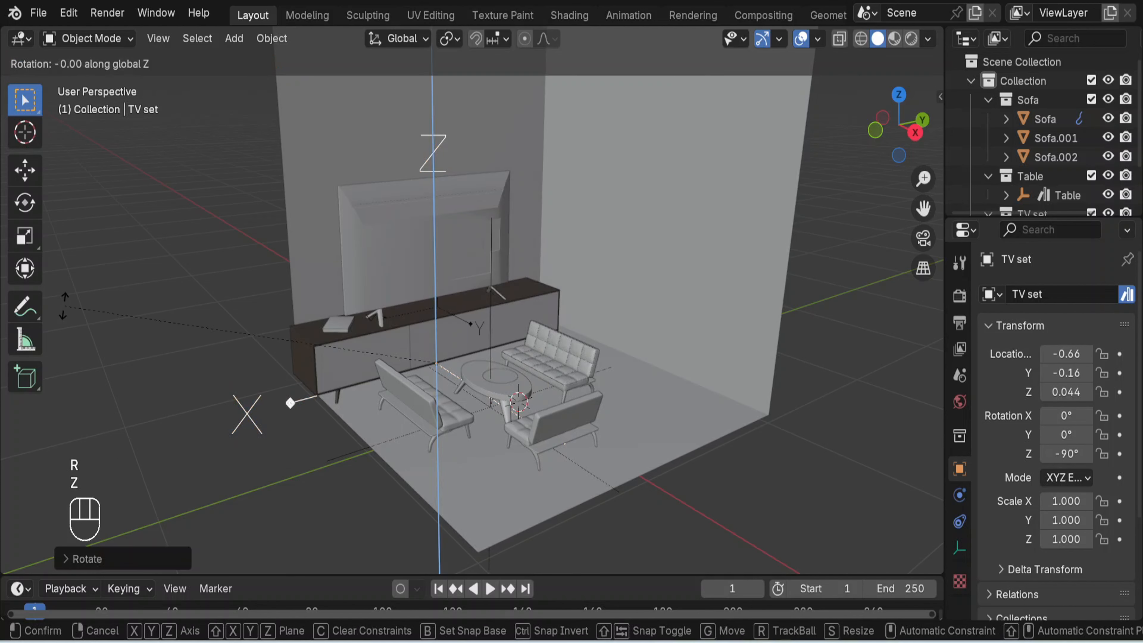
text(90)
key(Return)
text(rz)
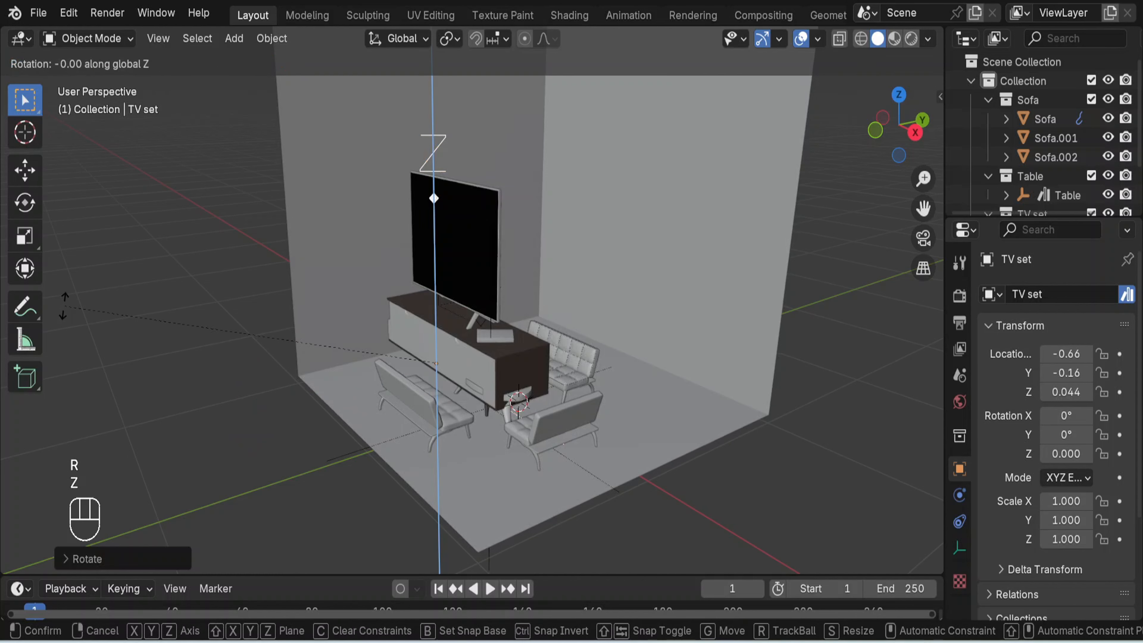
text(90)
key(Return)
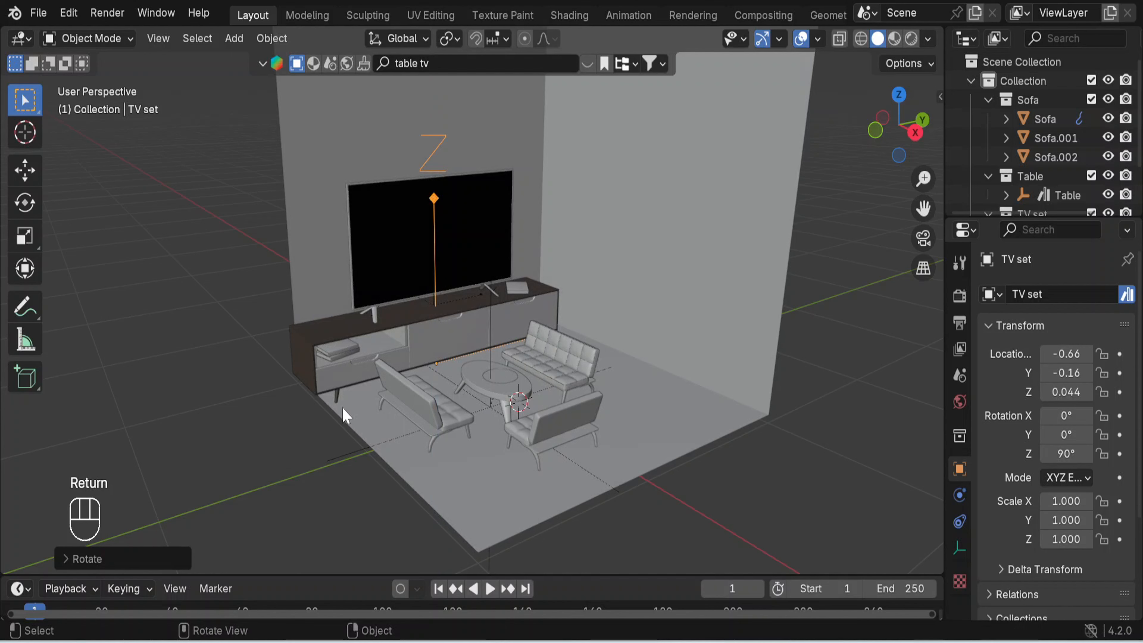
- Scale the TV set uniformly to about 0.702 and move it along X to about -0.84 m, beside the wall
key(s)
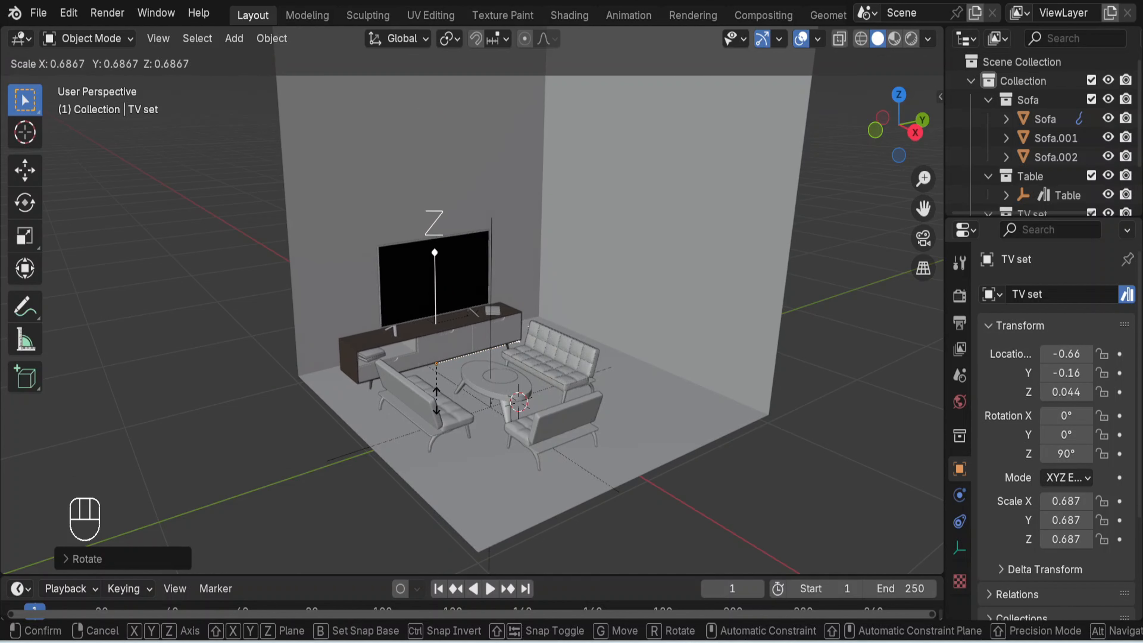
click(448, 425)
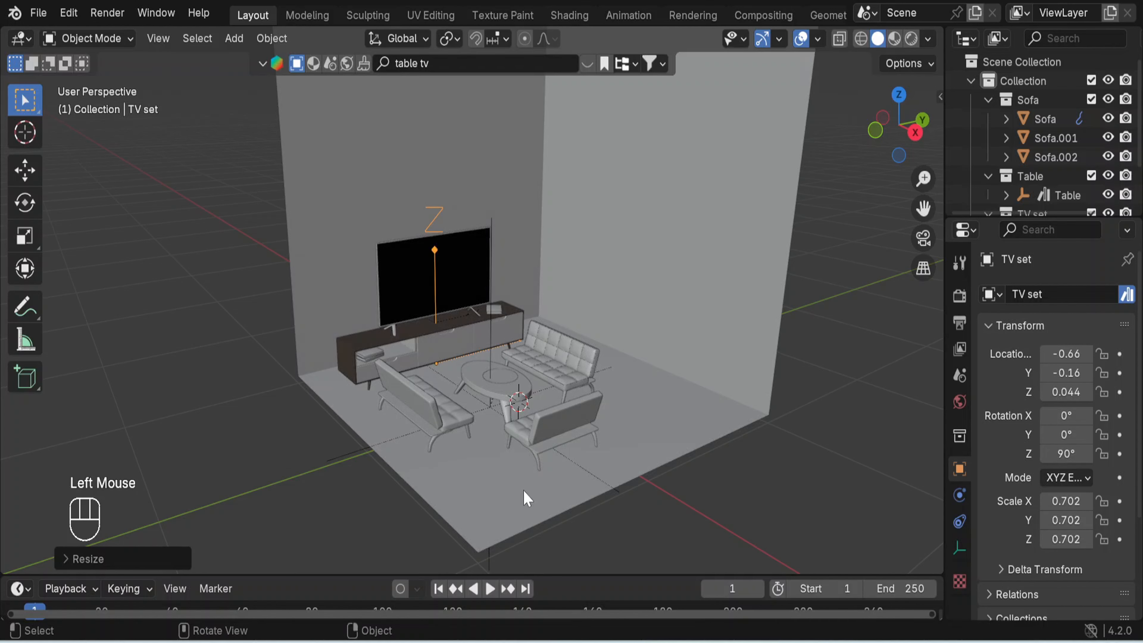
key(KP_1)
key(g)
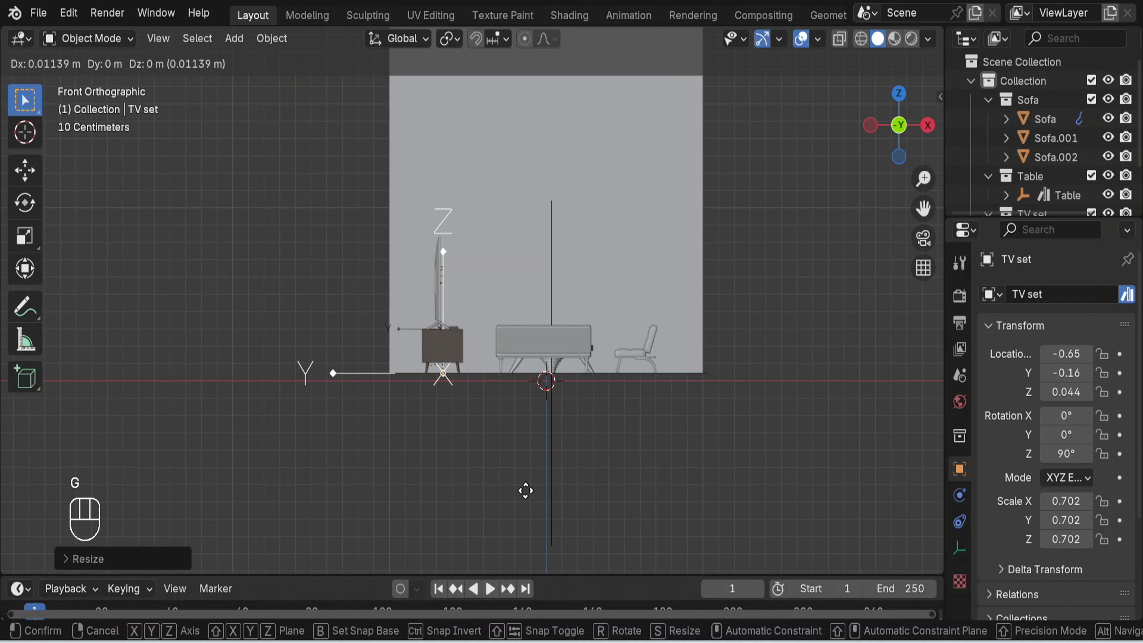
key(x)
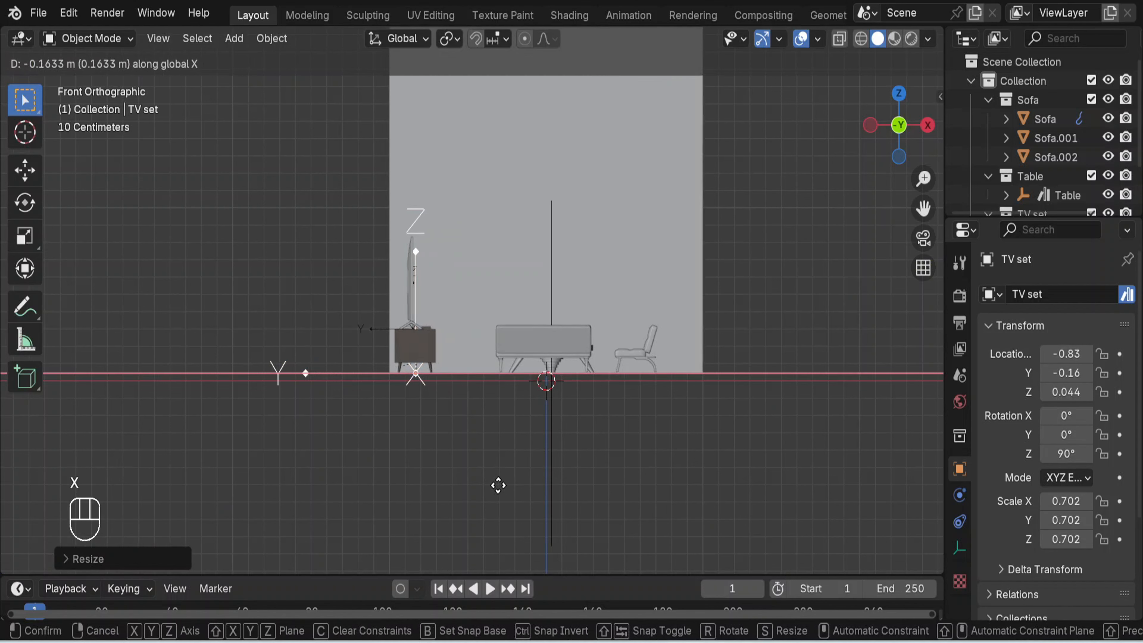
click(495, 484)
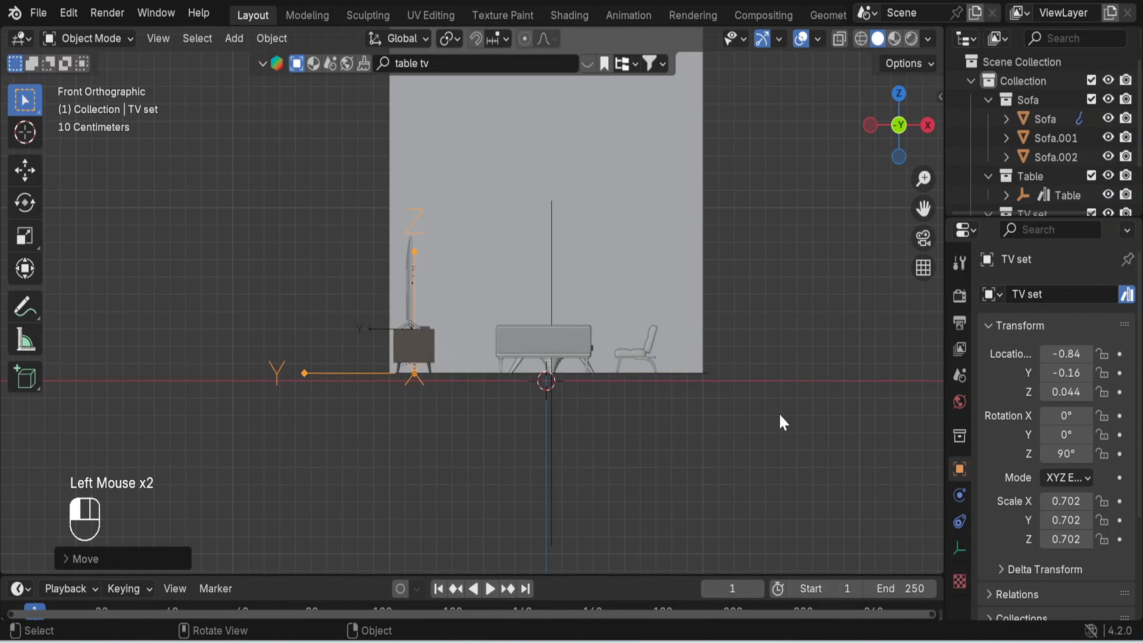
- Reselect the TV set and move it about 0.15 m along Y to centre it along the wall
middle_drag(779, 415, 653, 413)
key(g)
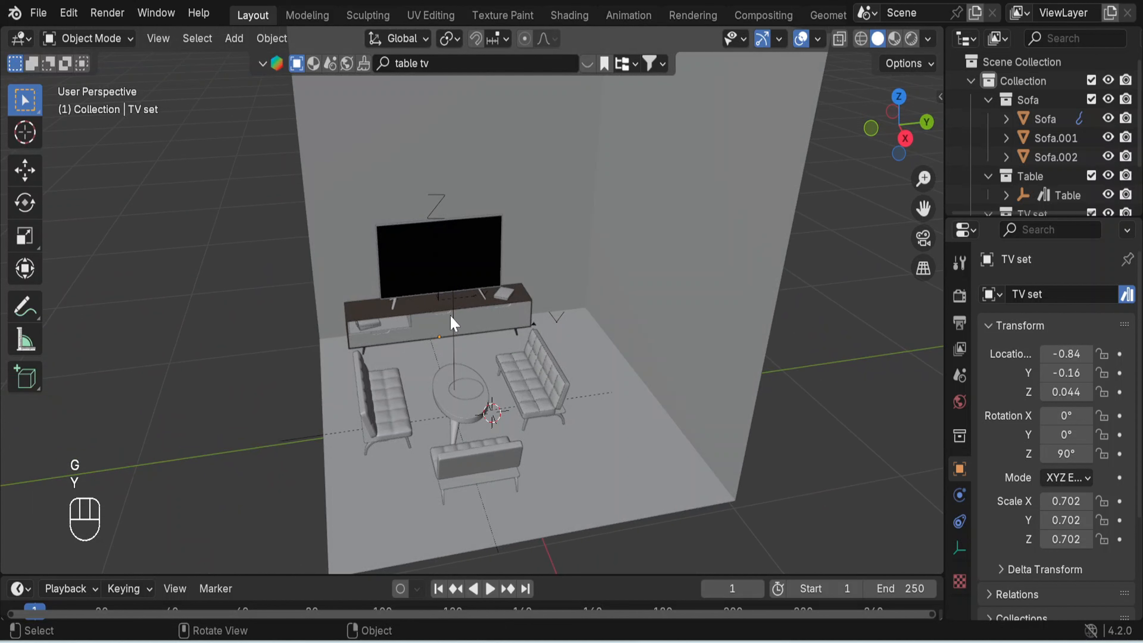
click(442, 220)
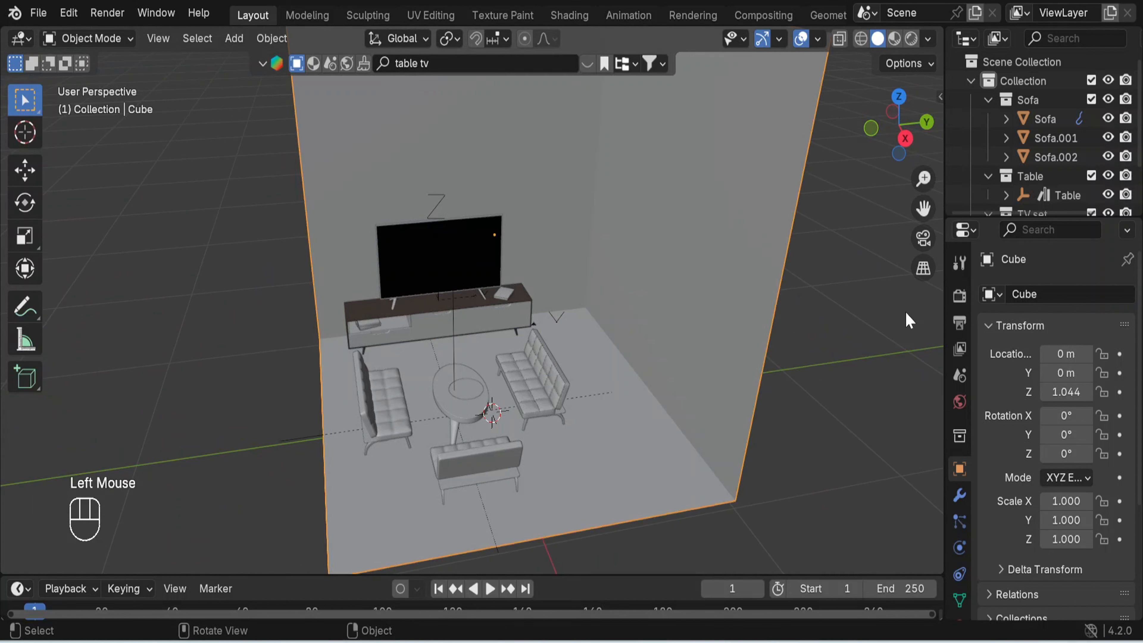
middle_drag(665, 448, 792, 371)
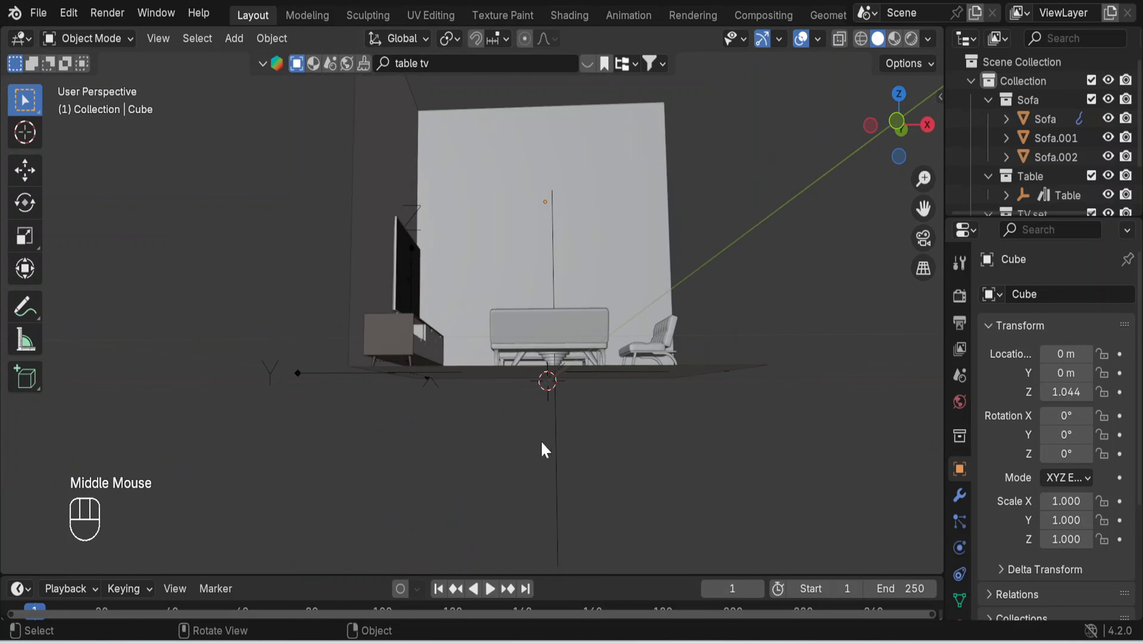
click(297, 373)
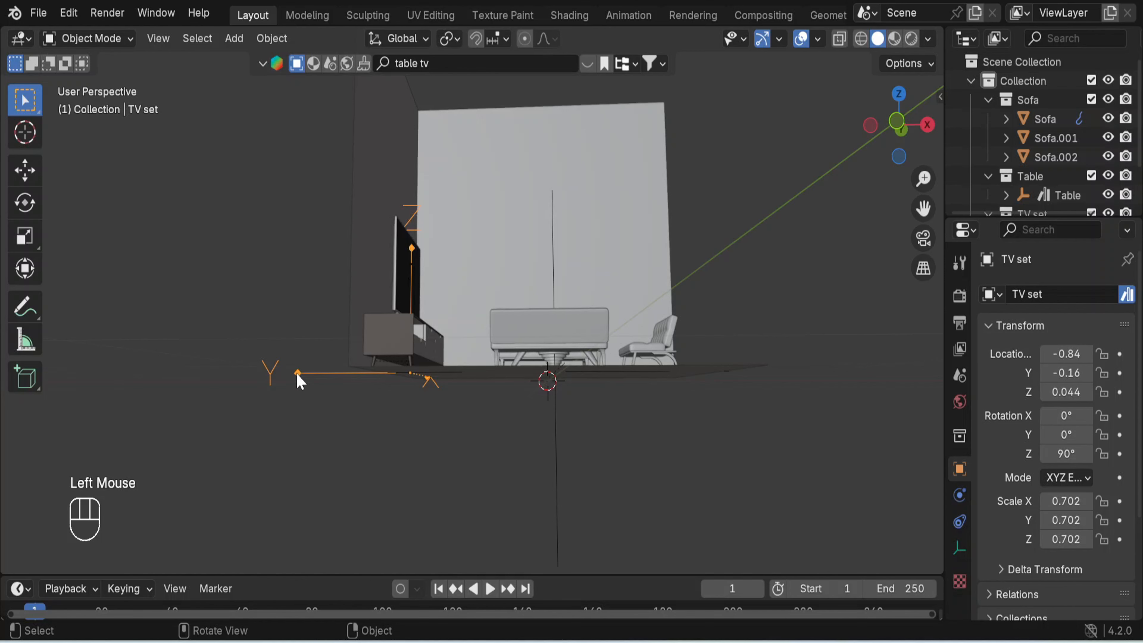
middle_drag(796, 396, 634, 455)
key(g)
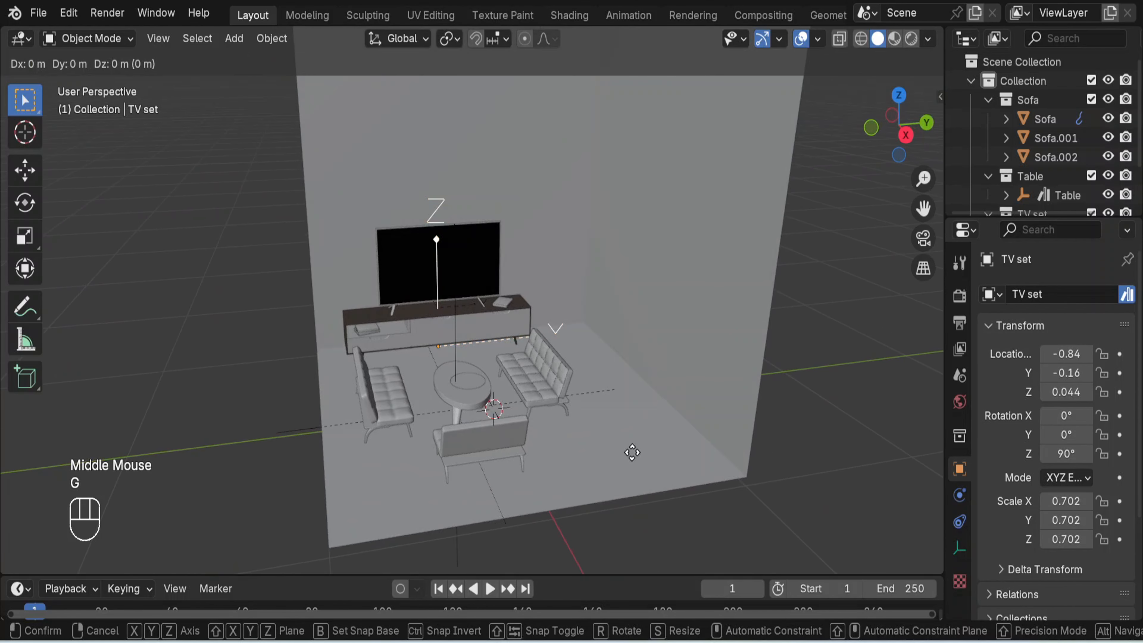
key(y)
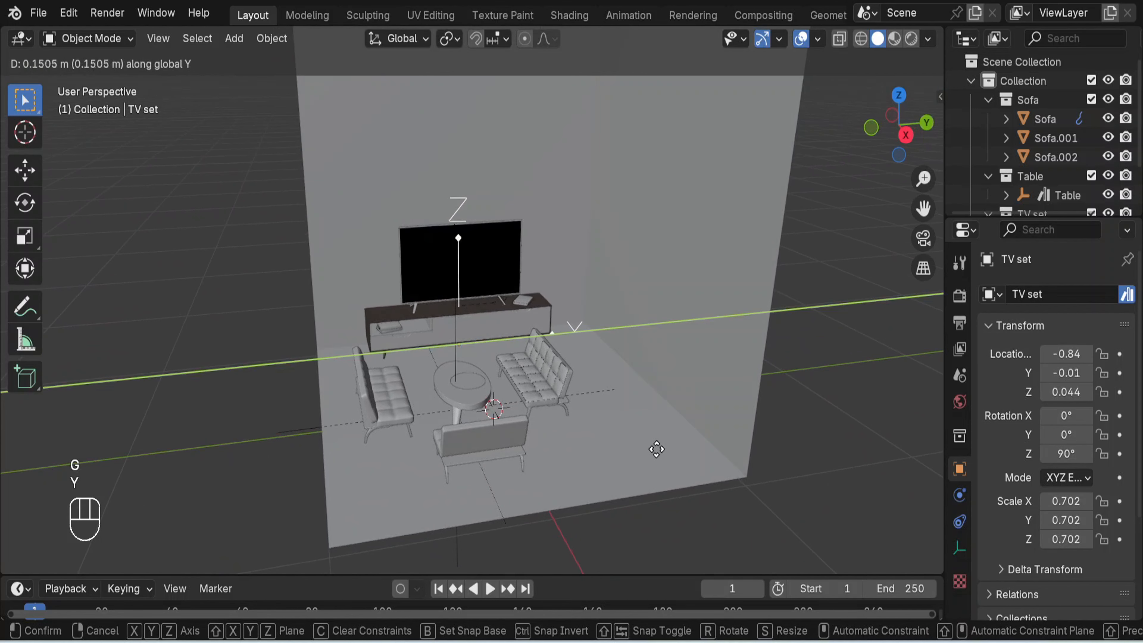
click(656, 450)
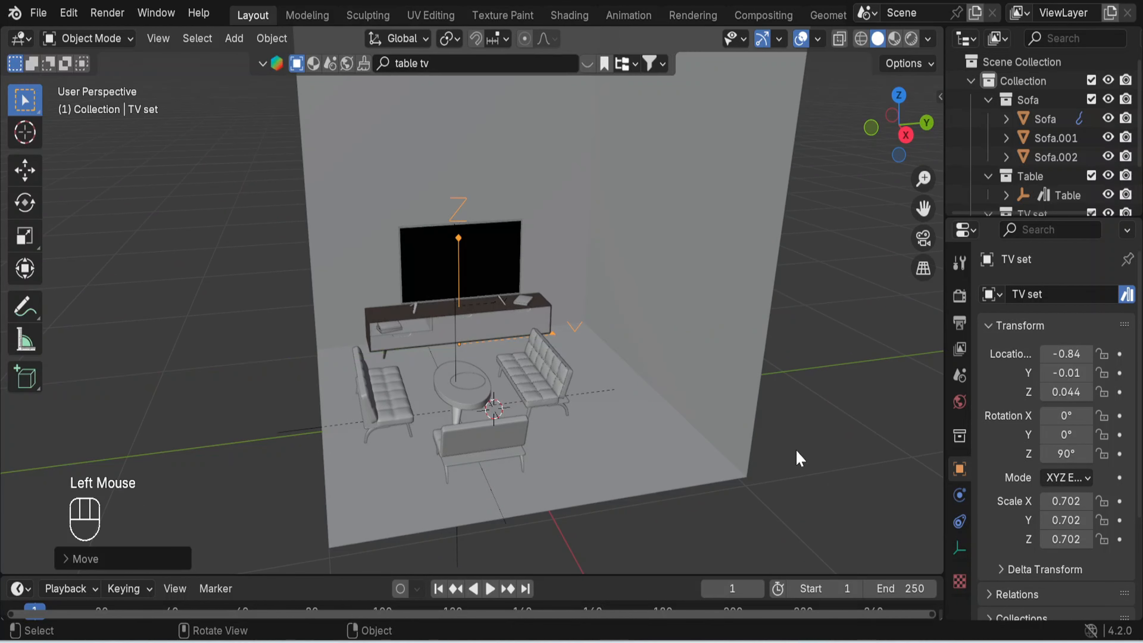
- Scale the TV set down uniformly to about 0.603 and check the furniture layout from above
key(s)
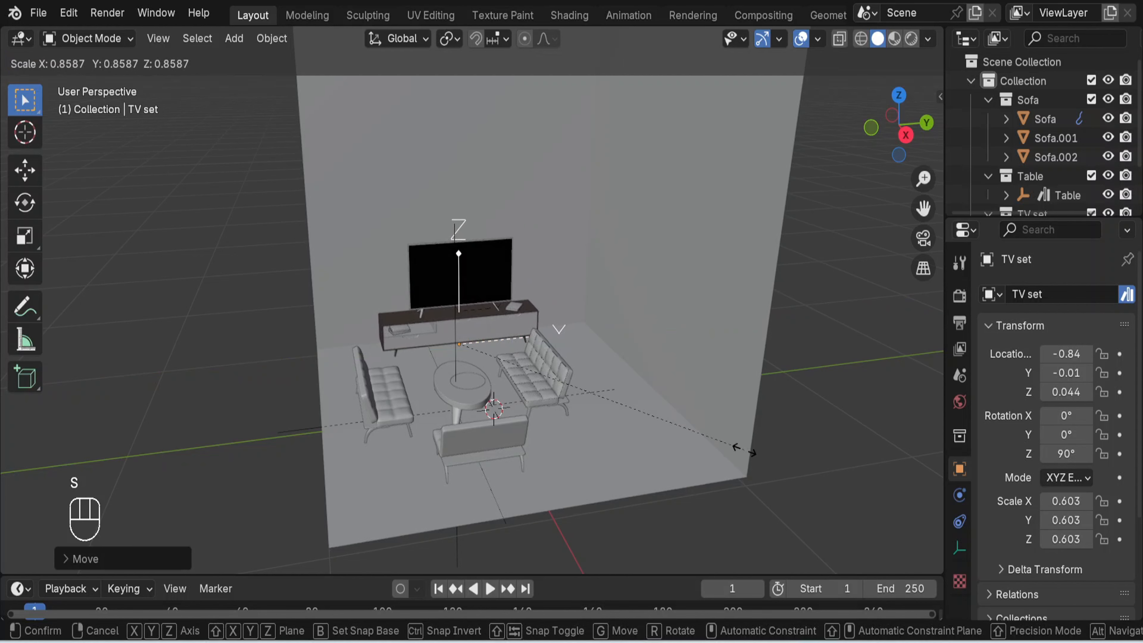
click(745, 451)
middle_drag(833, 491, 876, 477)
key(KP_7)
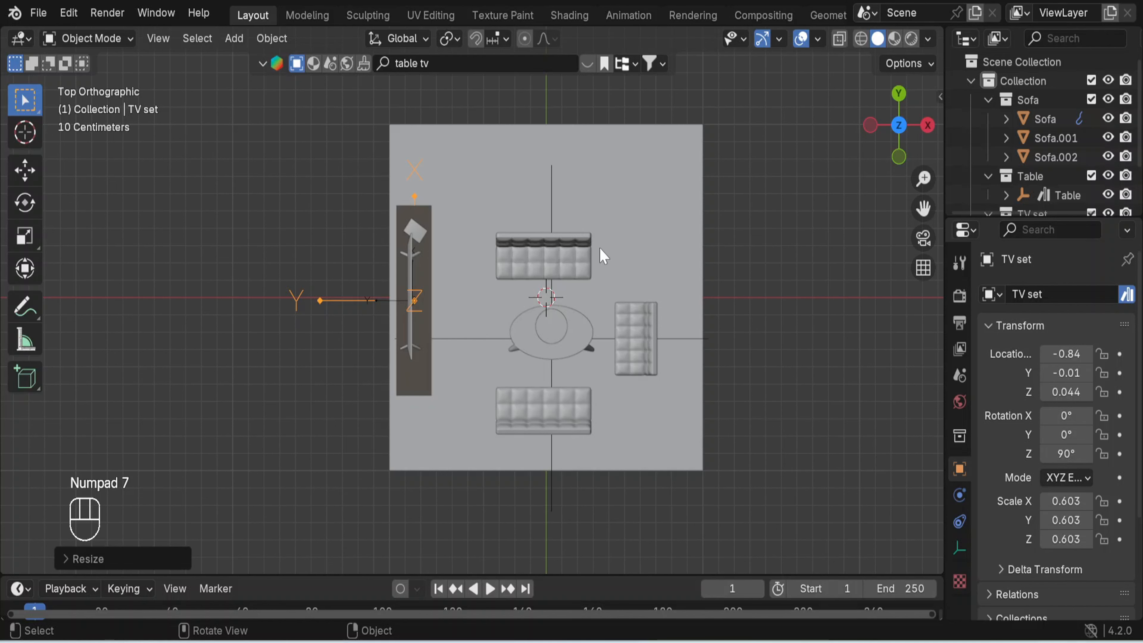
middle_drag(809, 394, 621, 234)
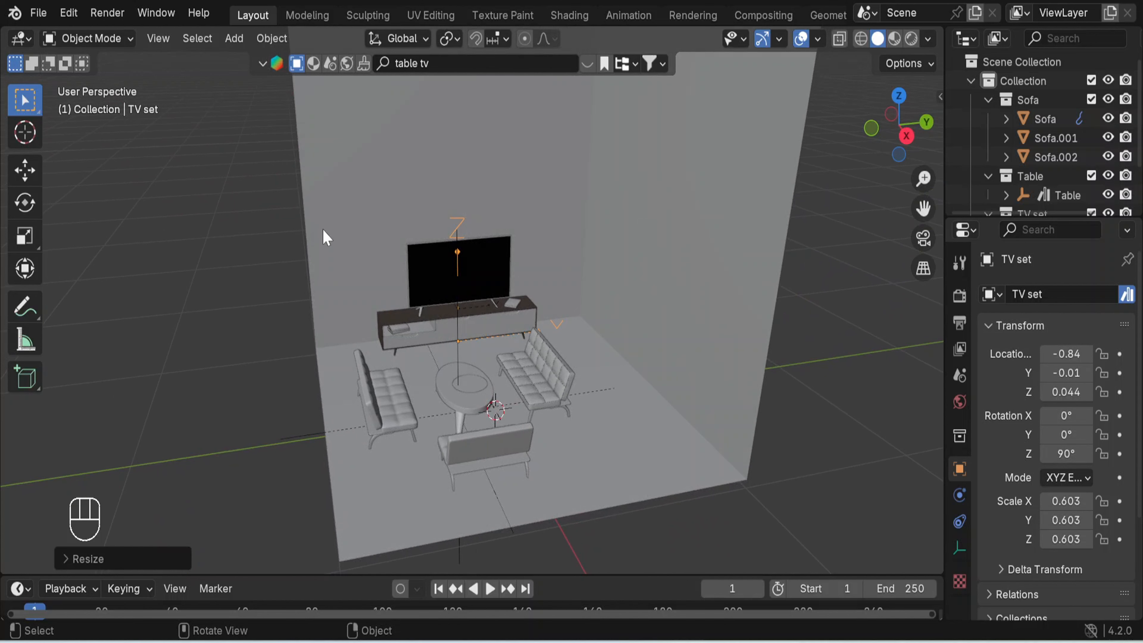
- Search the BlenderKit models for "buffet"
click(439, 63)
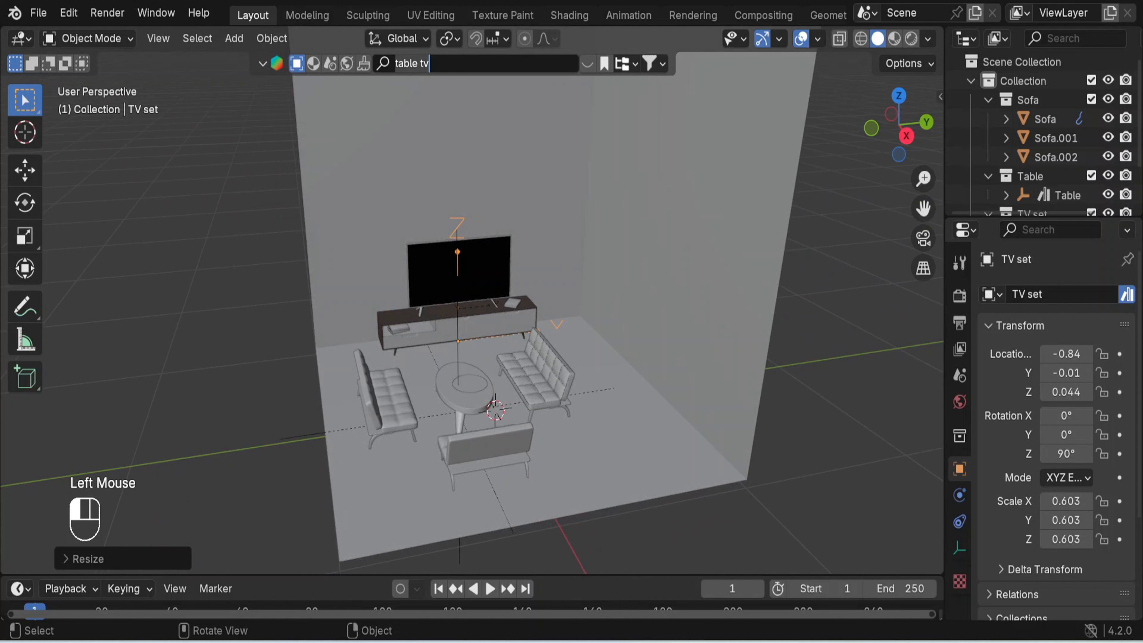
key(BackSpace)
text(buffet)
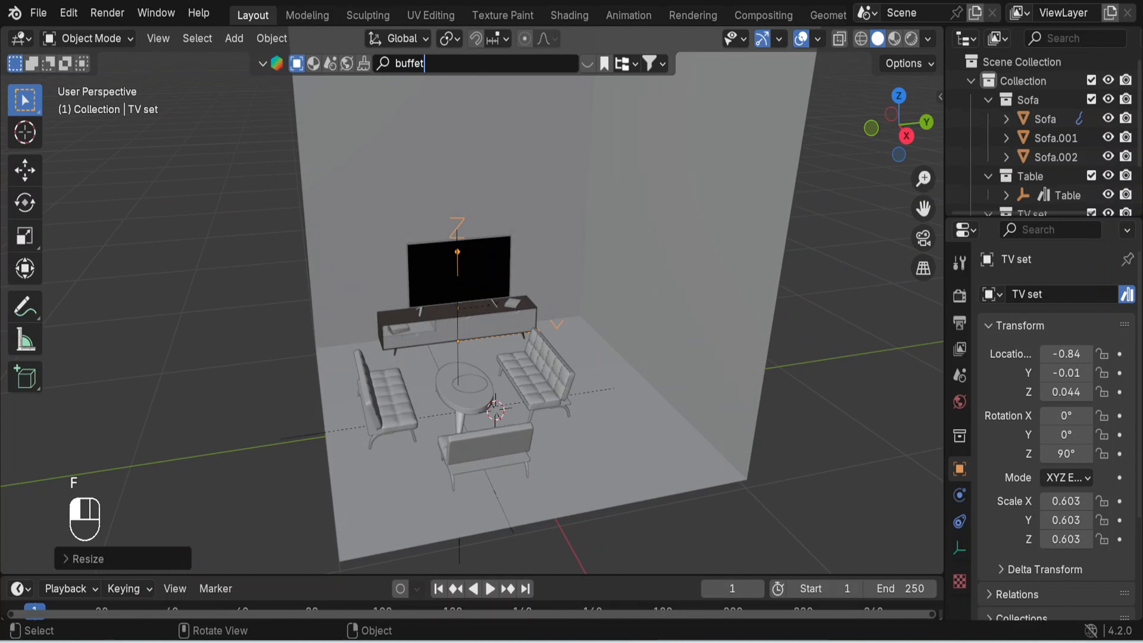
click(441, 68)
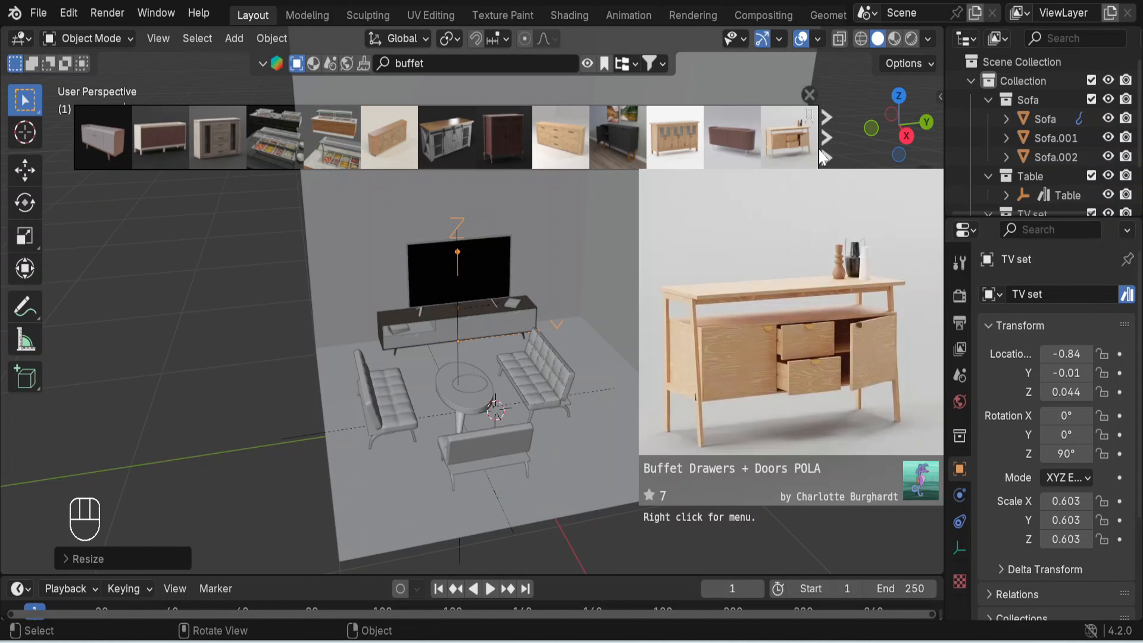
- Browse the pages of buffet search results for a suitable cabinet, return to the first page and close the results
click(831, 154)
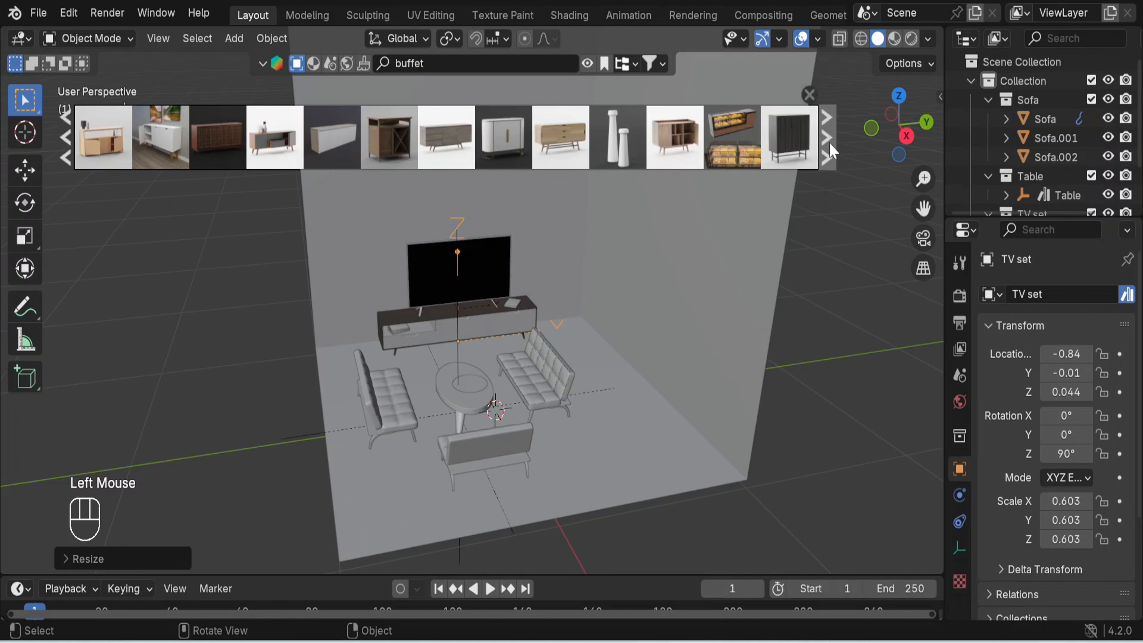
click(832, 153)
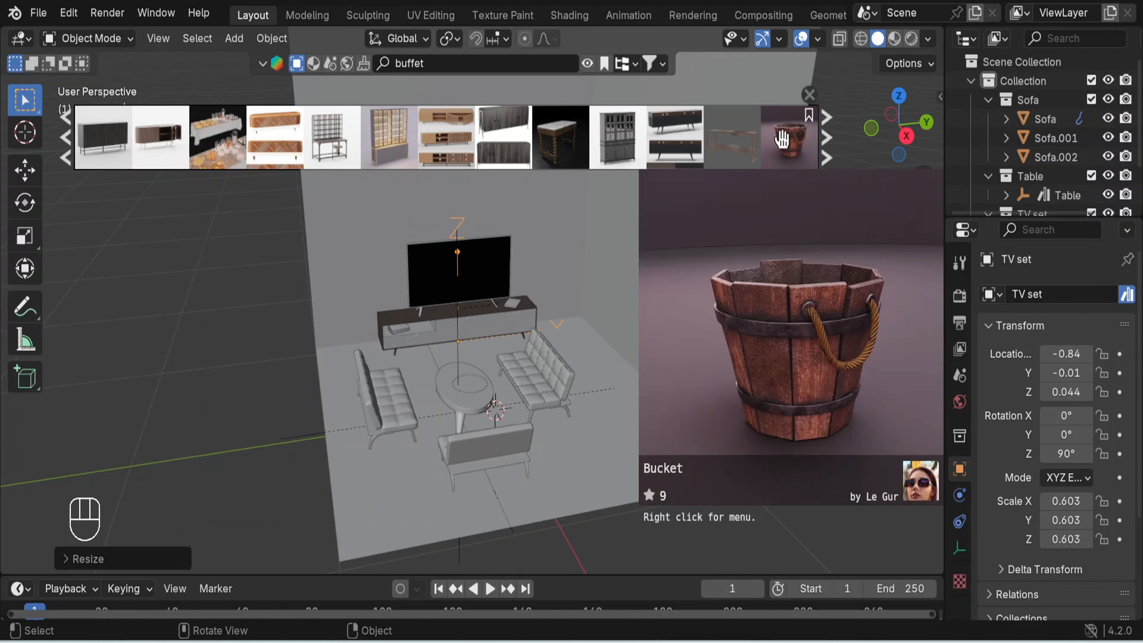
click(828, 142)
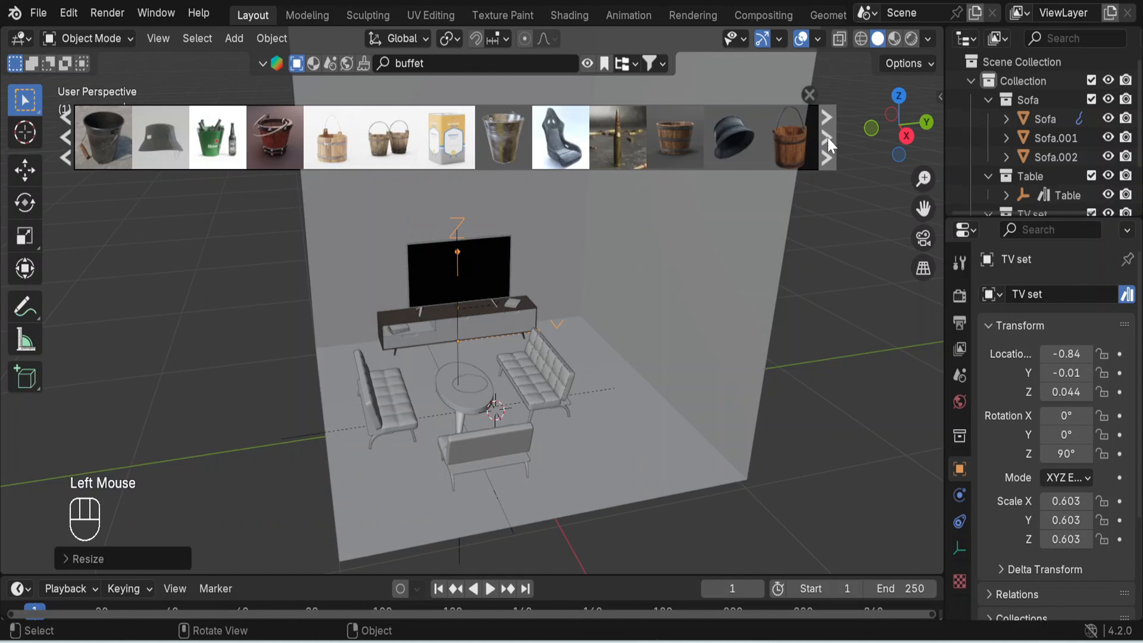
click(827, 141)
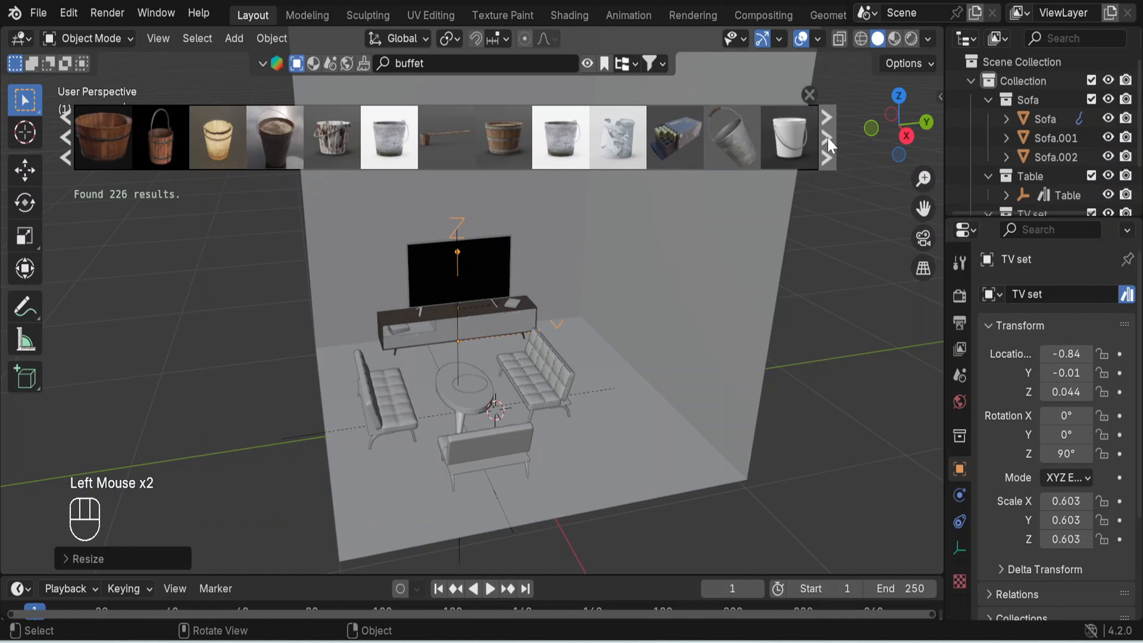
click(827, 141)
click(828, 141)
click(828, 141)
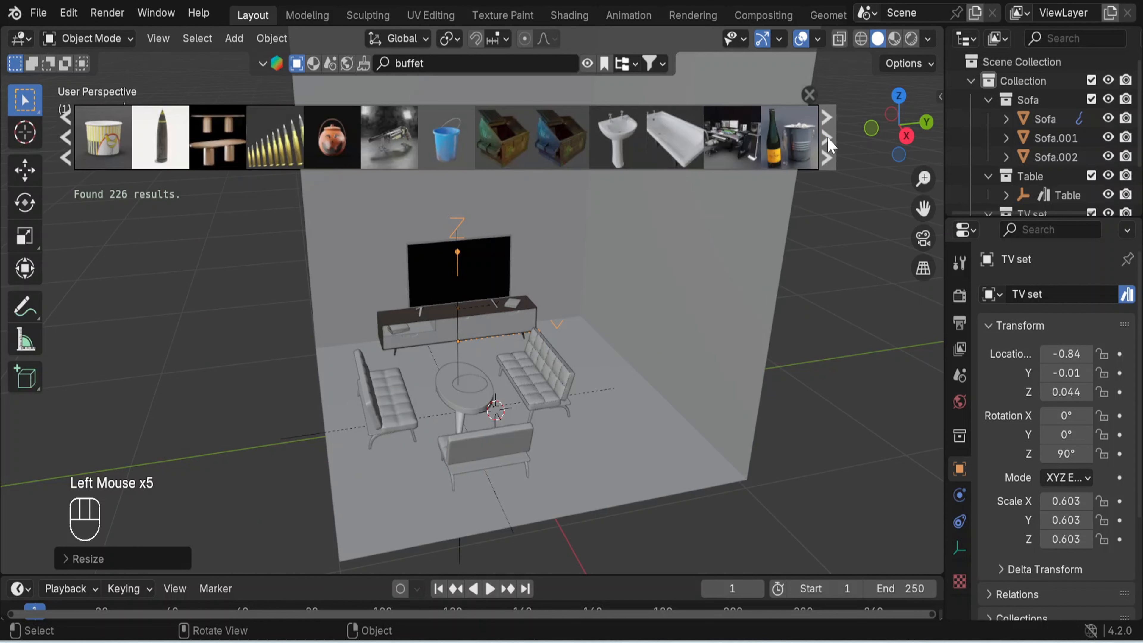
click(828, 141)
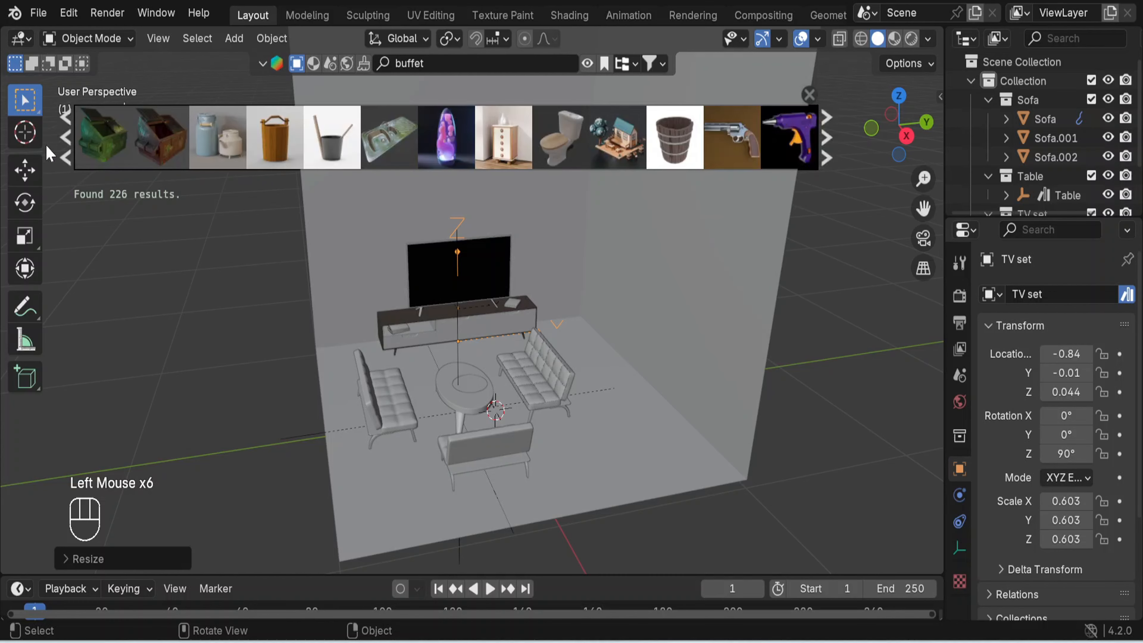
click(63, 137)
click(63, 137)
click(64, 137)
click(63, 137)
click(63, 137)
click(63, 137)
click(63, 137)
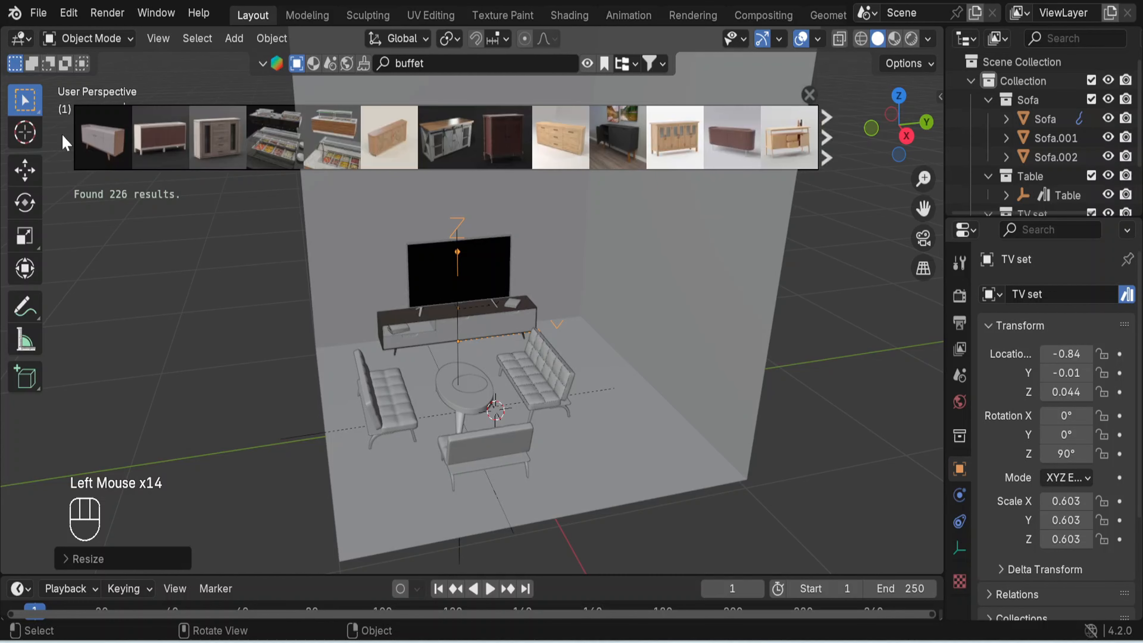
click(63, 137)
mouse_move(86, 134)
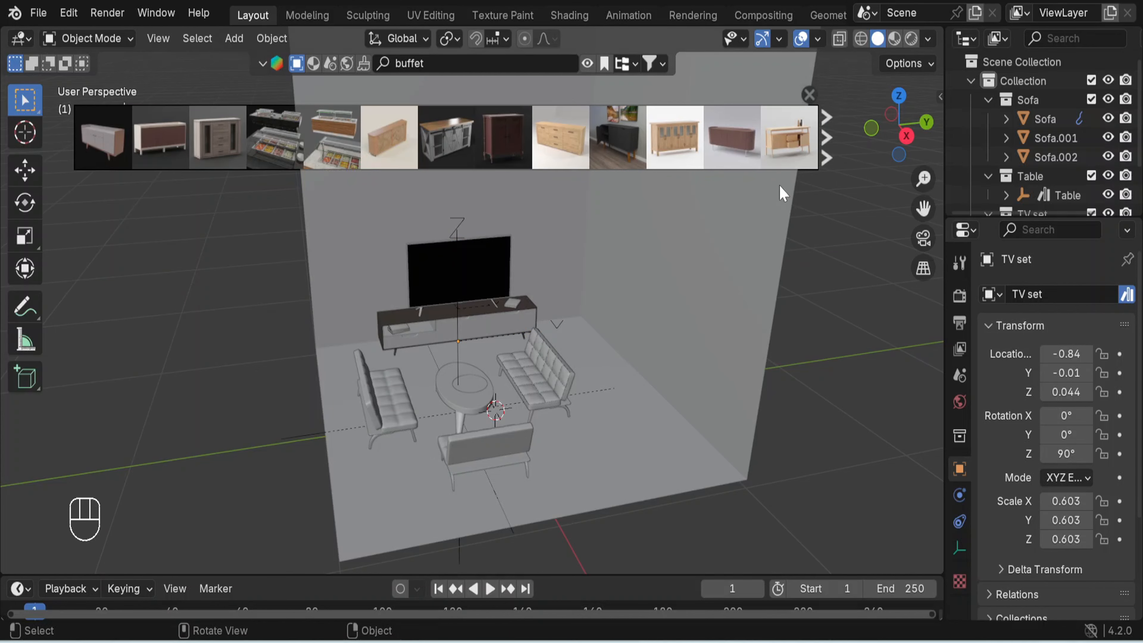
click(809, 95)
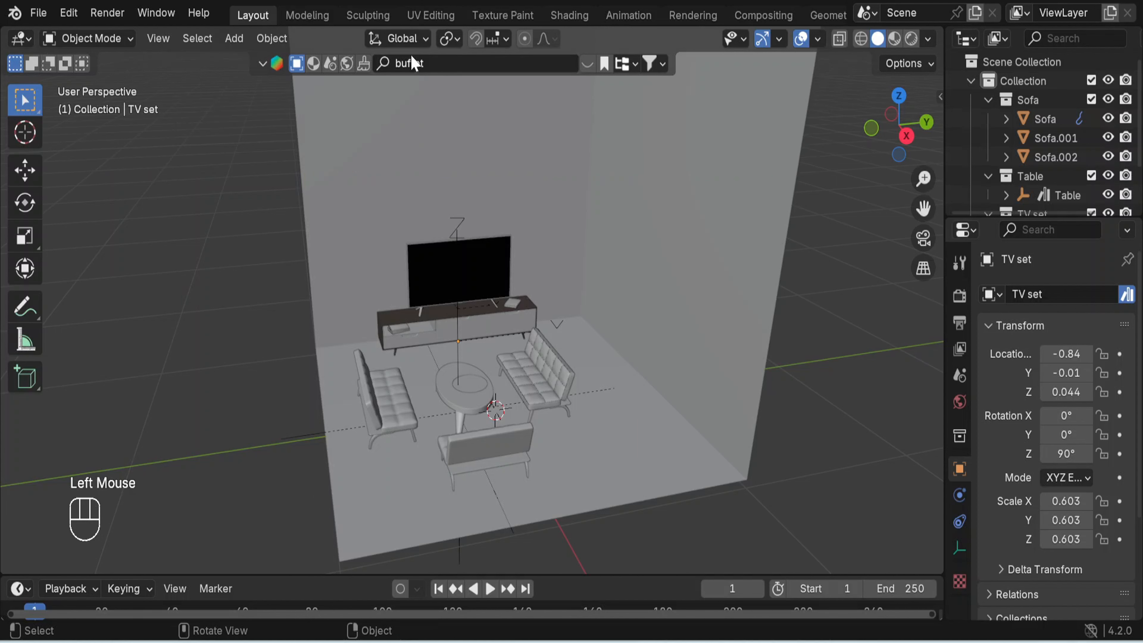
- Replace the BlenderKit model search term with "lamp" and run the search
double_click(410, 63)
key(BackSpace)
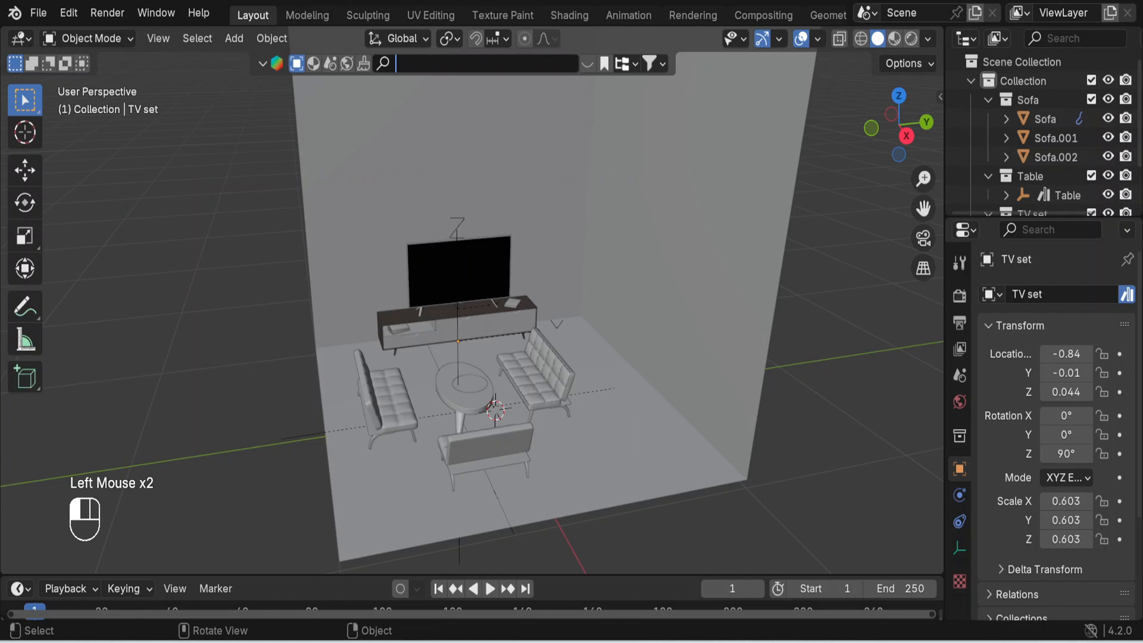
text(lamp)
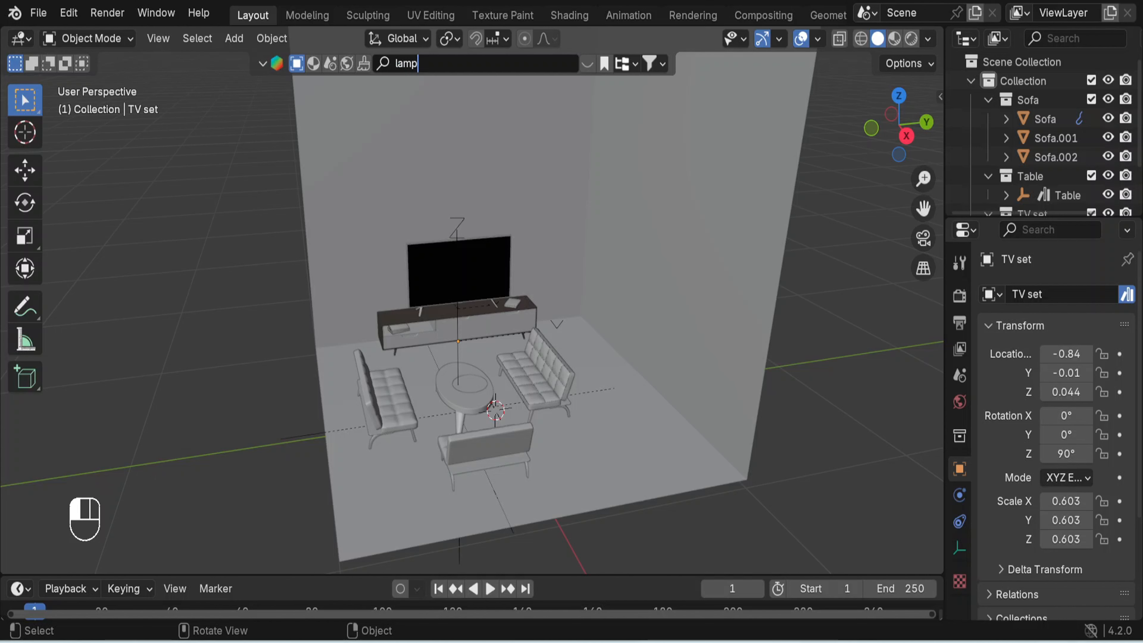
key(Return)
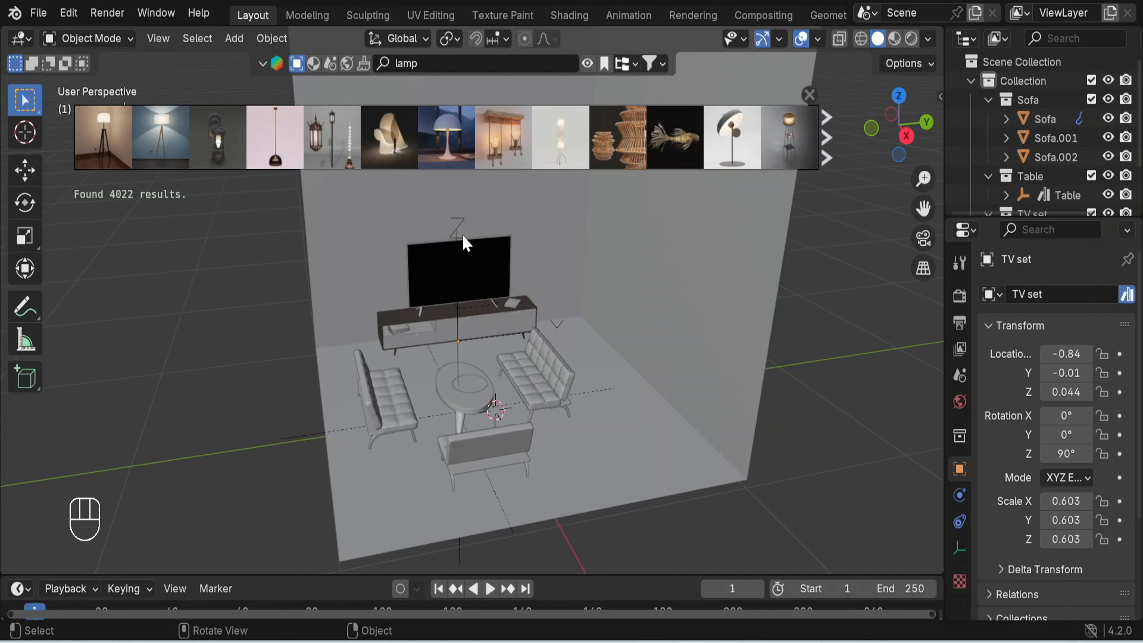
- Add the floor lamp with the light wooden tripod to the back corner beside the TV set and close the results
mouse_move(792, 146)
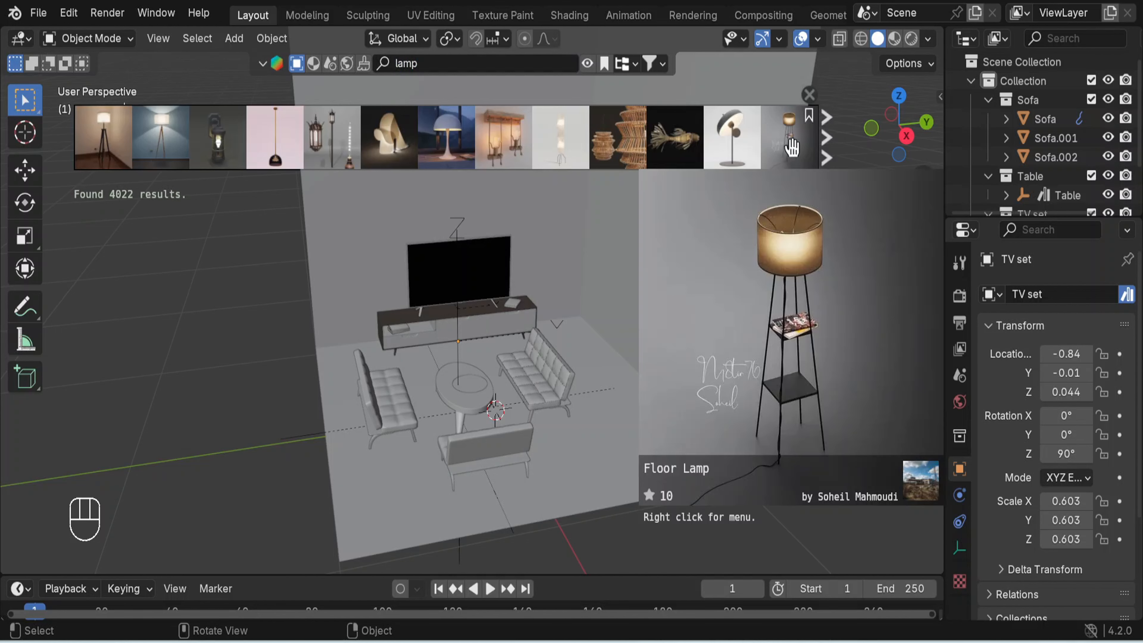
mouse_move(156, 137)
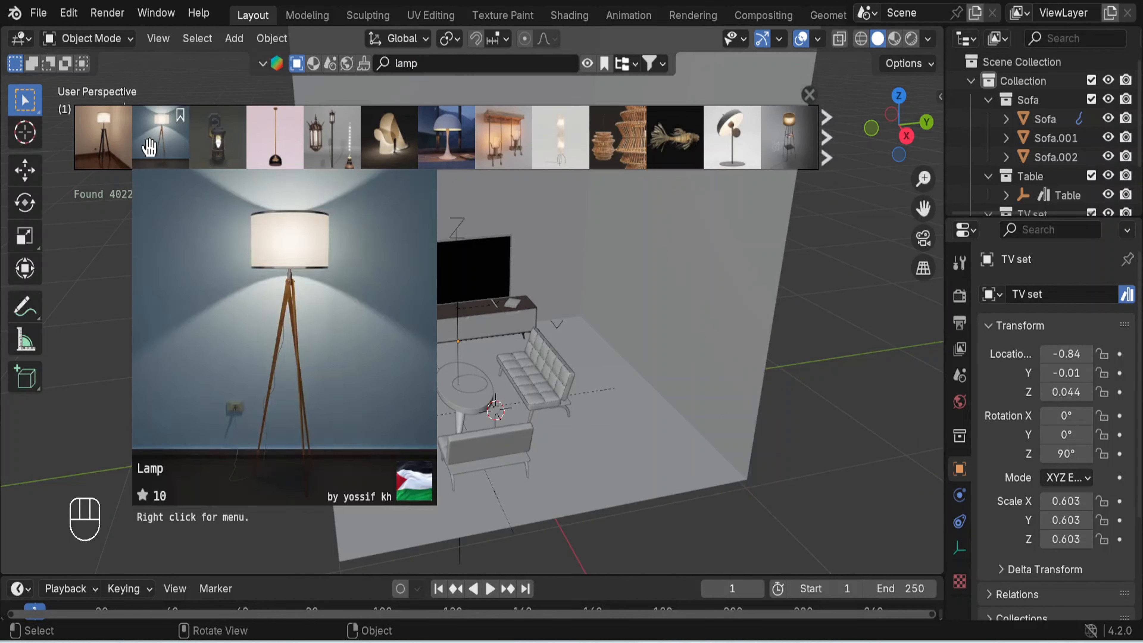
drag(154, 141, 571, 335)
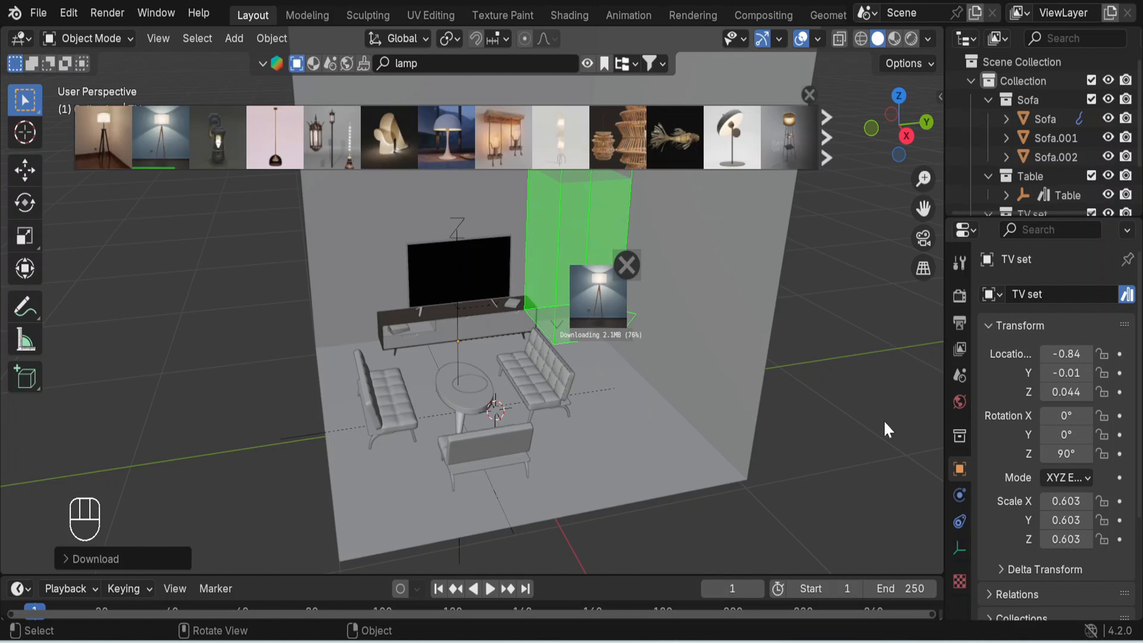
click(809, 95)
- Select the new floor lamp in the back corner and move it about 0.17 m along X, away from the TV wall
middle_drag(669, 266, 554, 228)
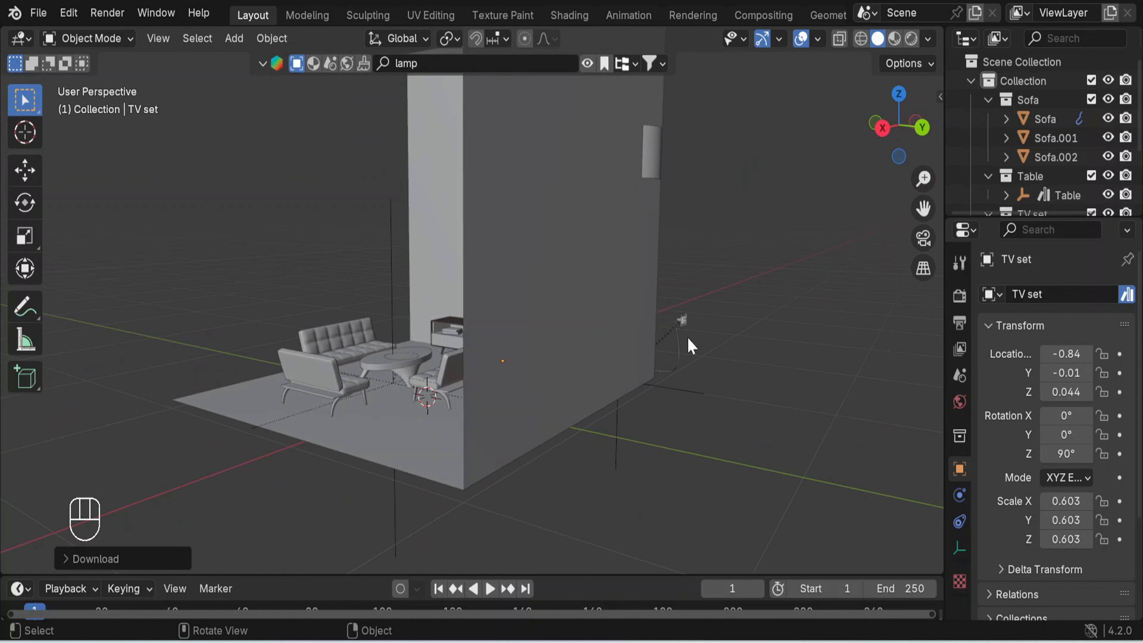
click(699, 392)
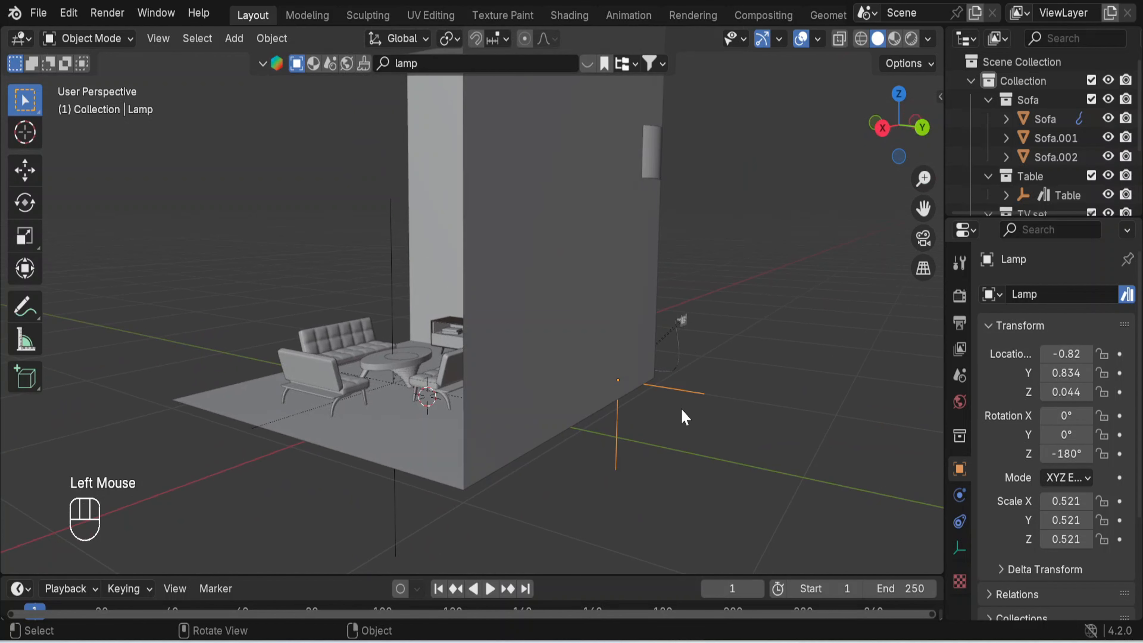
middle_drag(684, 417, 819, 443)
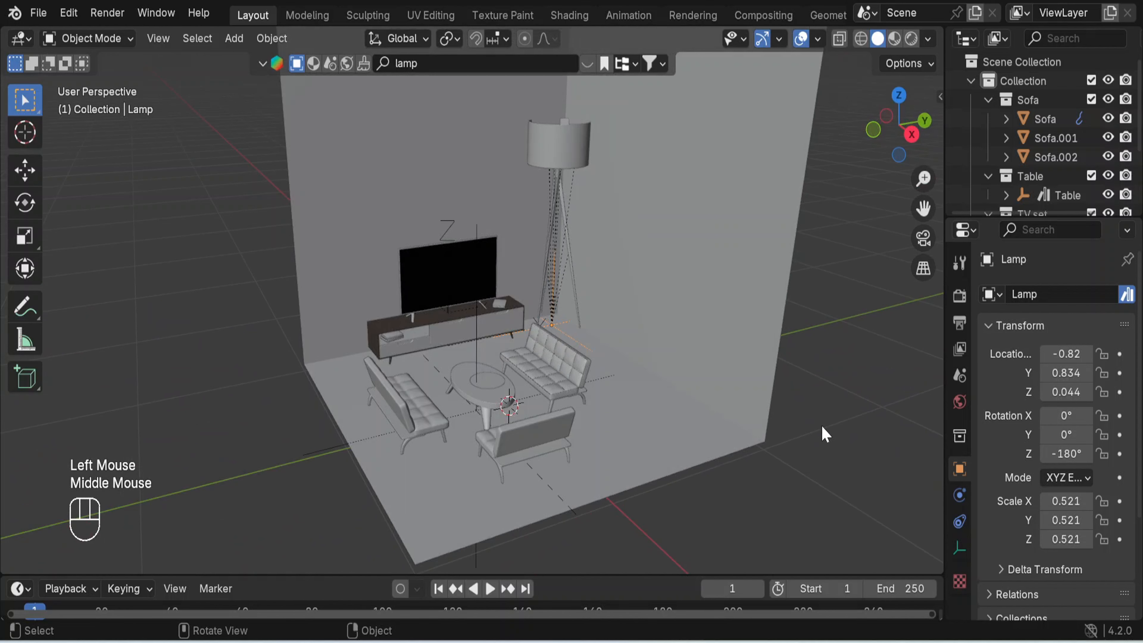
key(g)
key(x)
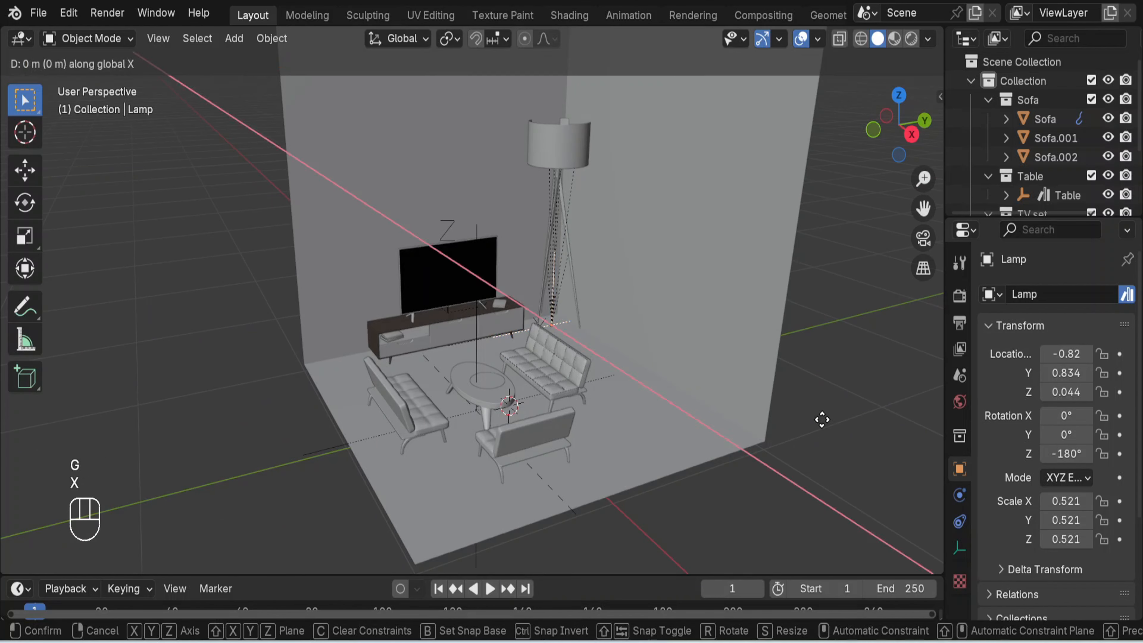
click(834, 433)
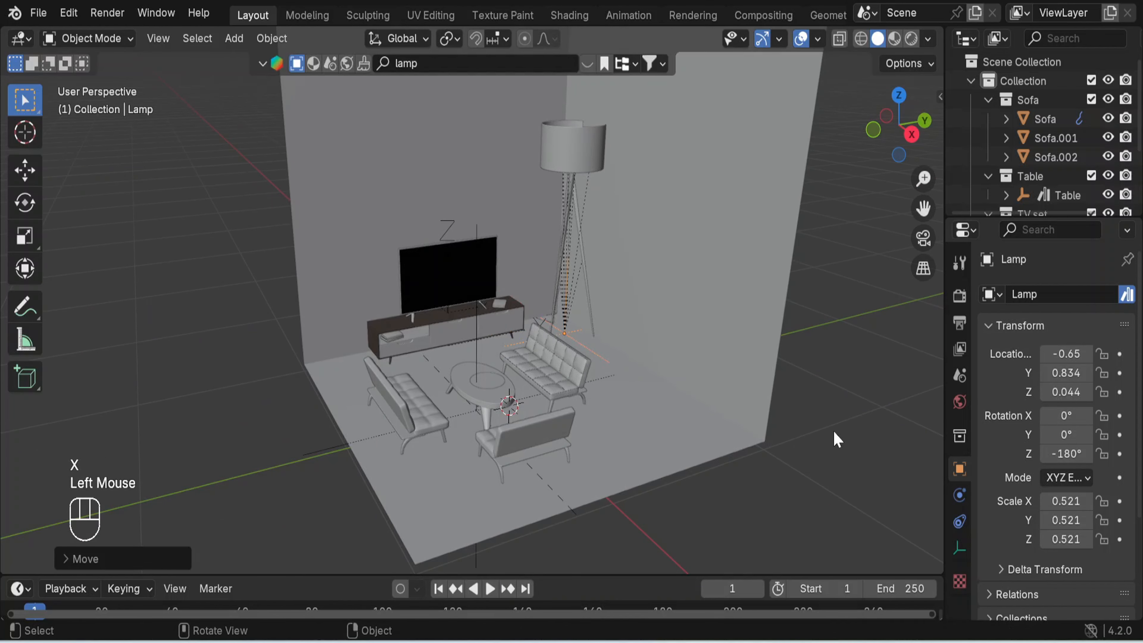
- Scale the corner lamp down uniformly to about 0.288 and move it about -0.09 m along Y
key(s)
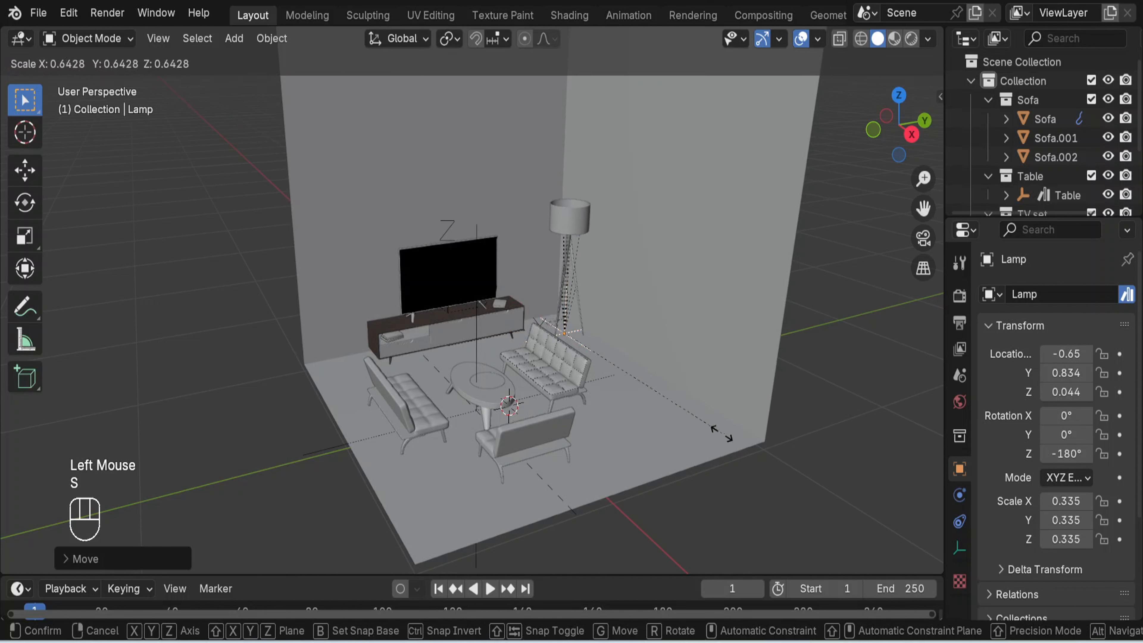
click(699, 425)
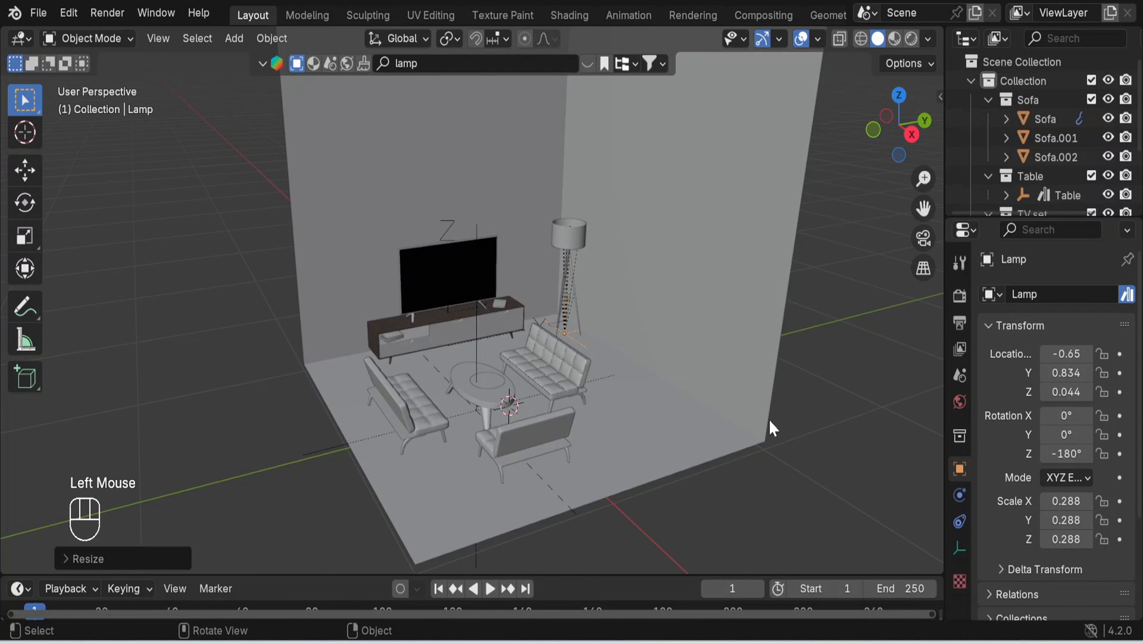
key(g)
key(y)
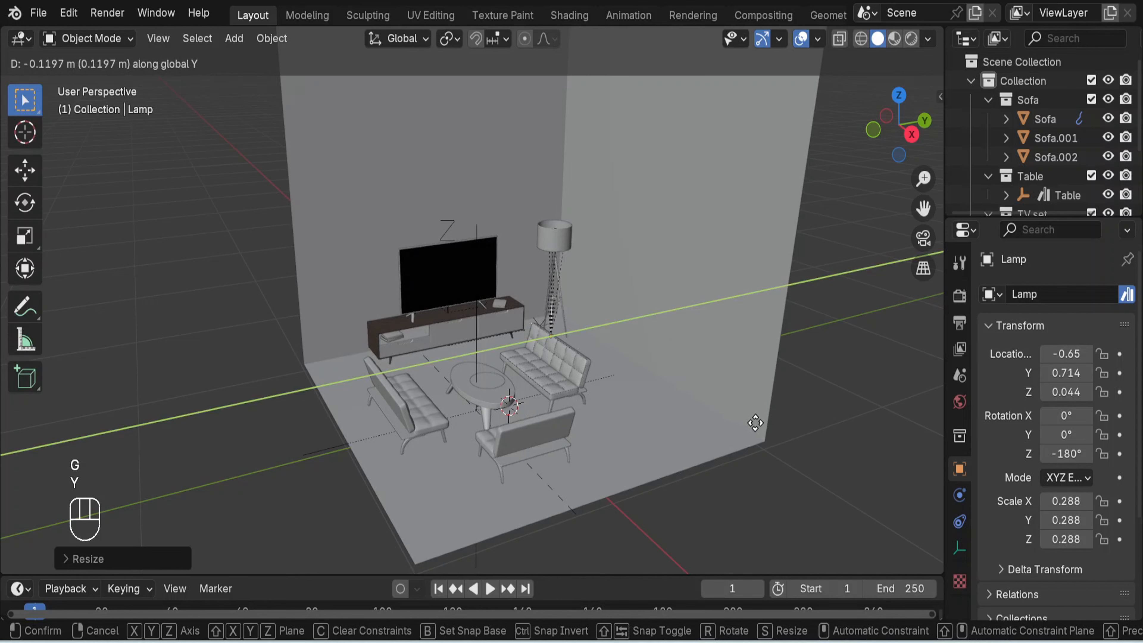
click(778, 426)
middle_drag(778, 425, 808, 414)
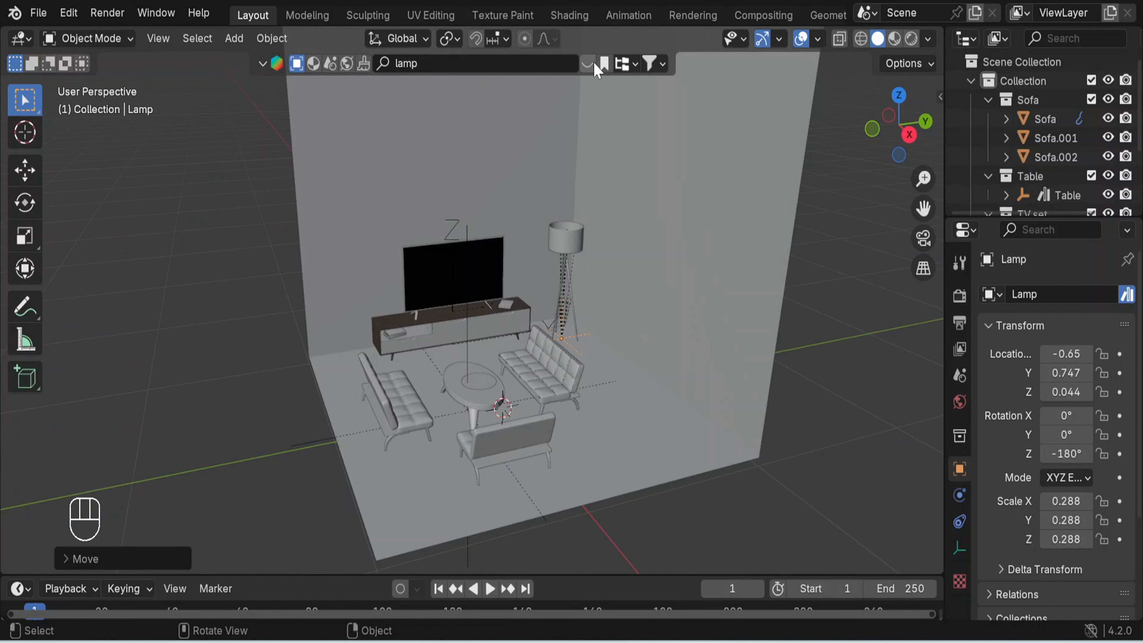
- Reopen the lamp results, add the dark tripod lamp on the other side of the TV set and close the results
click(590, 61)
mouse_move(141, 143)
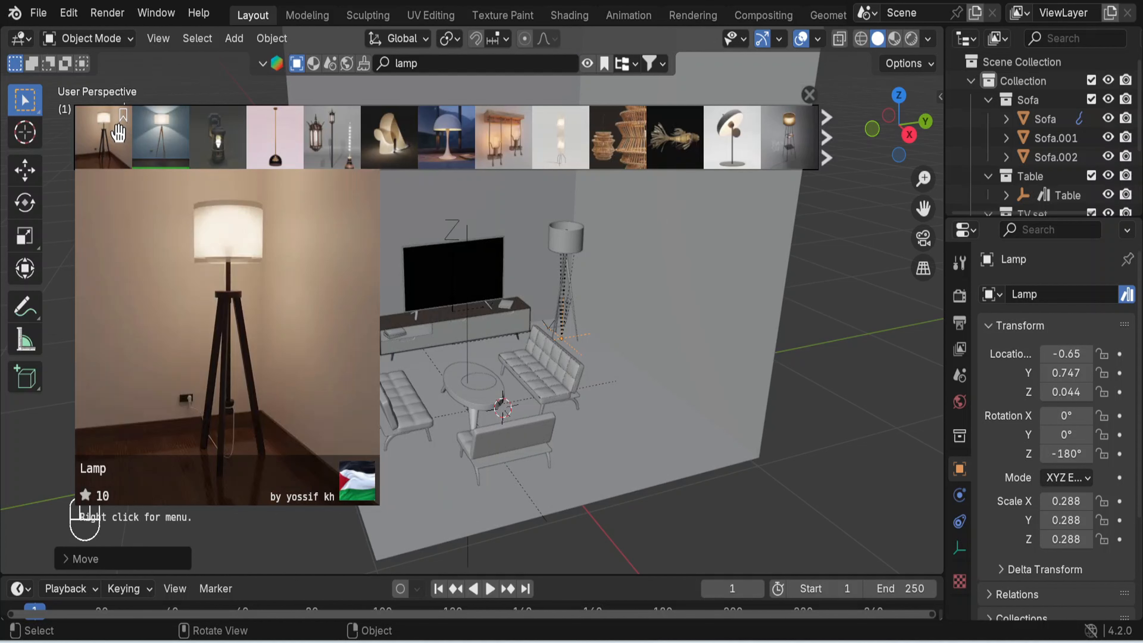
drag(100, 141, 298, 360)
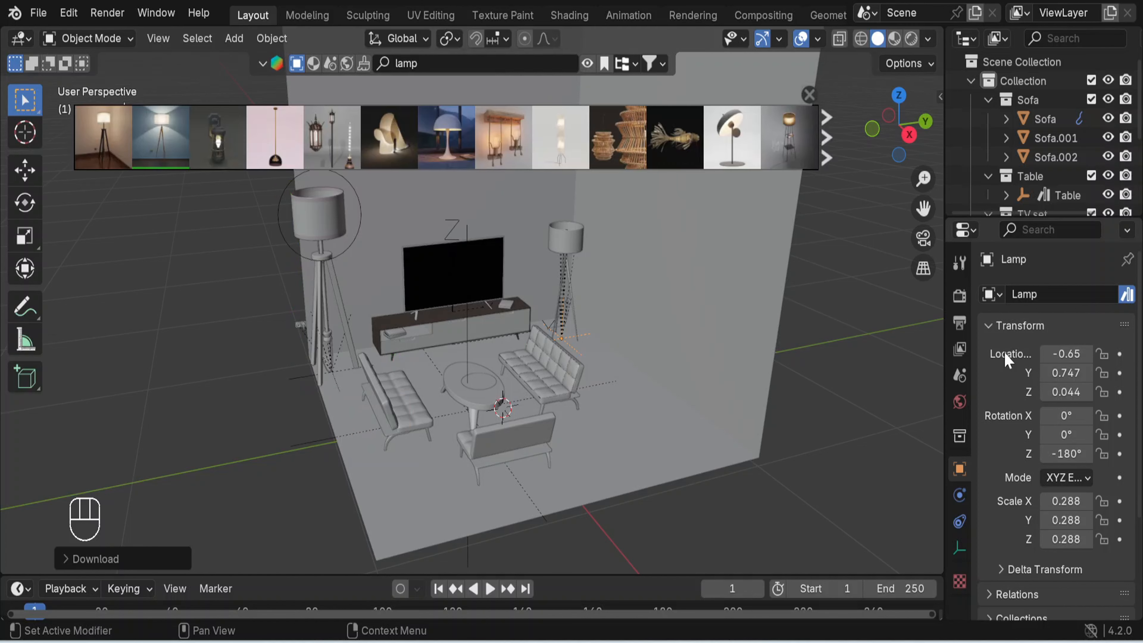
click(809, 96)
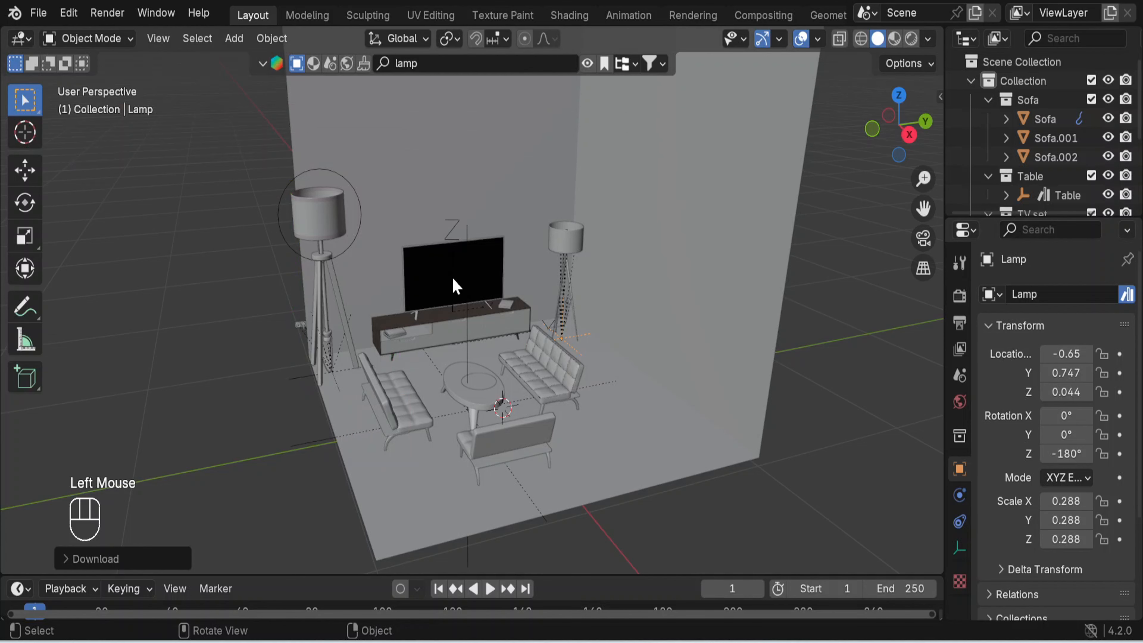
- Scale the second lamp down to about 0.684, move it about 0.08 m along Y and deselect it
double_click(311, 380)
key(s)
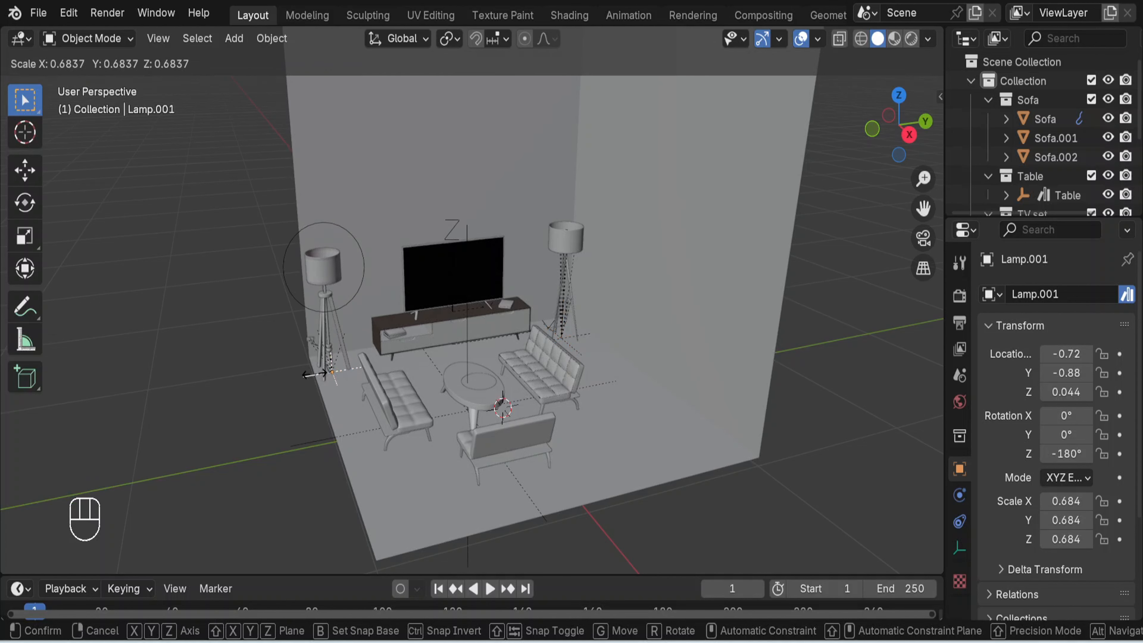
click(323, 373)
key(g)
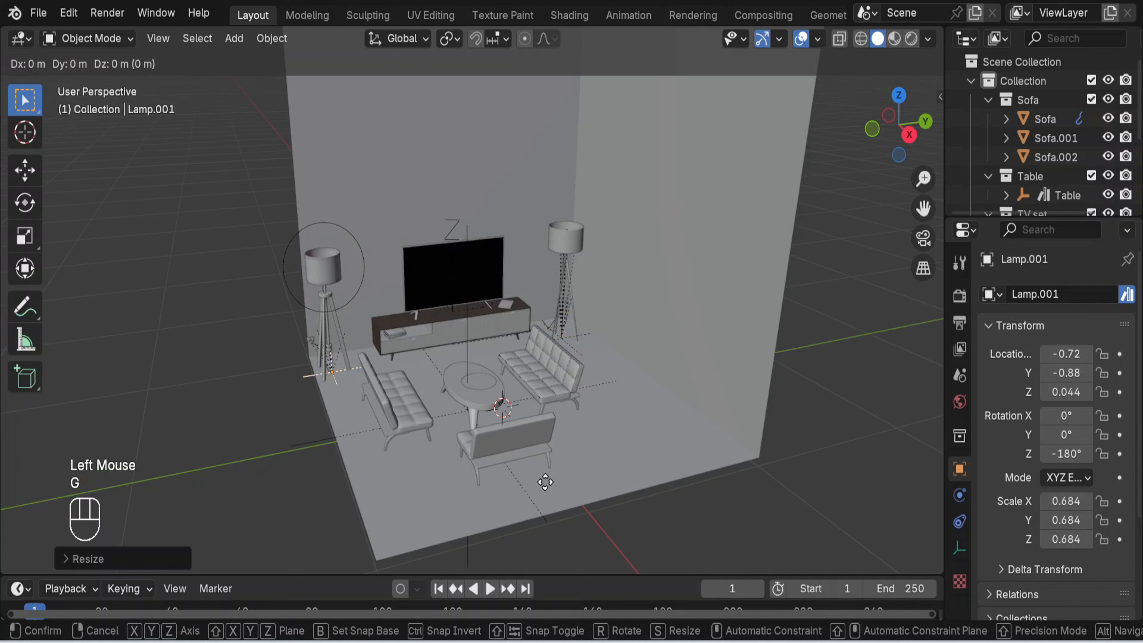
key(y)
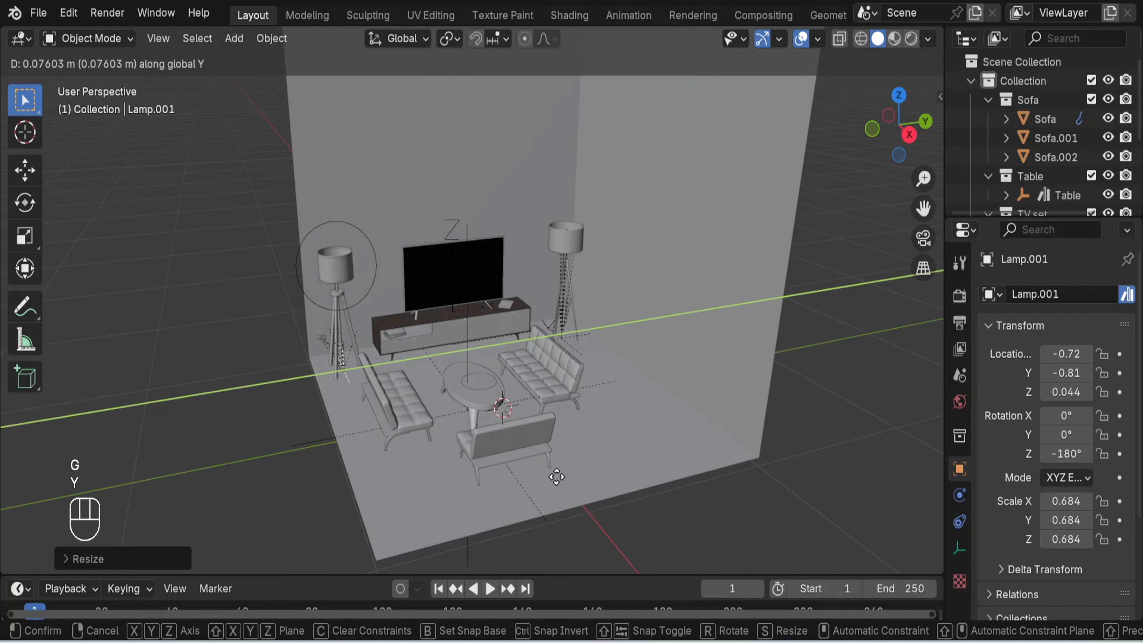
click(560, 484)
click(839, 461)
- Select the coffee table, move it about -0.04 m along X between the sofas and deselect it
mouse_move(718, 465)
middle_down()
mouse_move(606, 401)
mouse_move(472, 426)
mouse_move(729, 480)
mouse_move(726, 471)
middle_up()
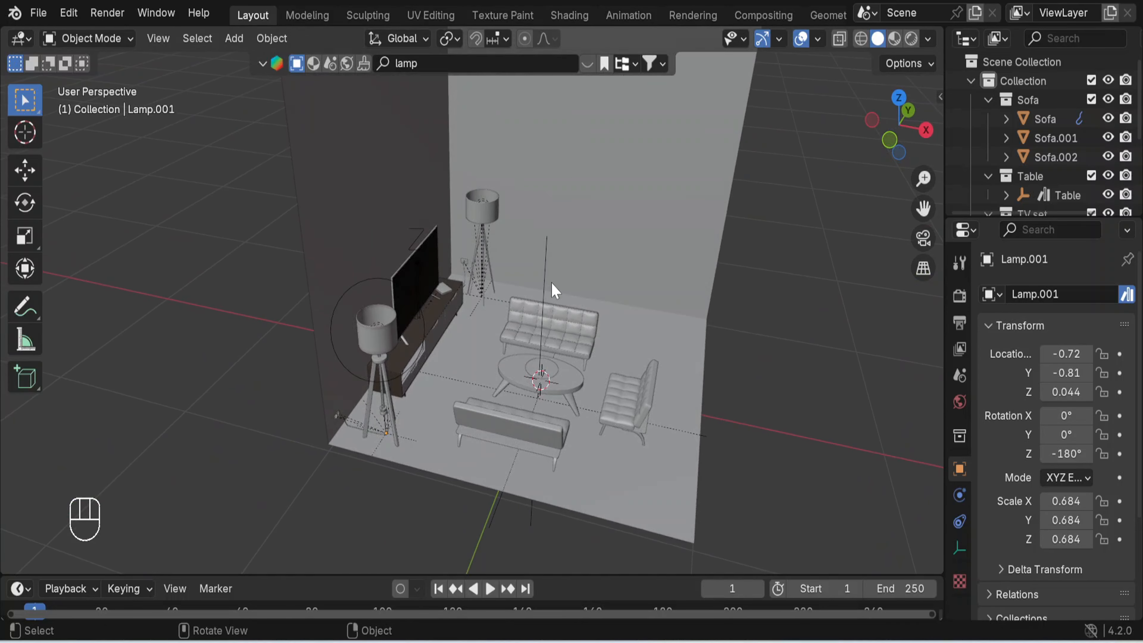
click(550, 263)
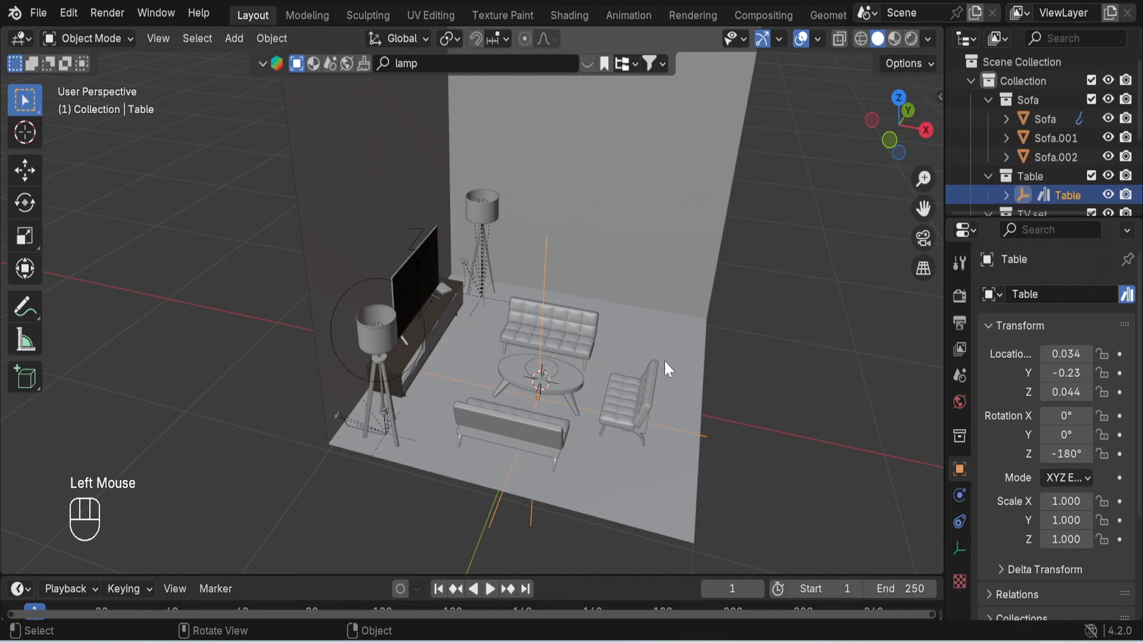
key(g)
key(x)
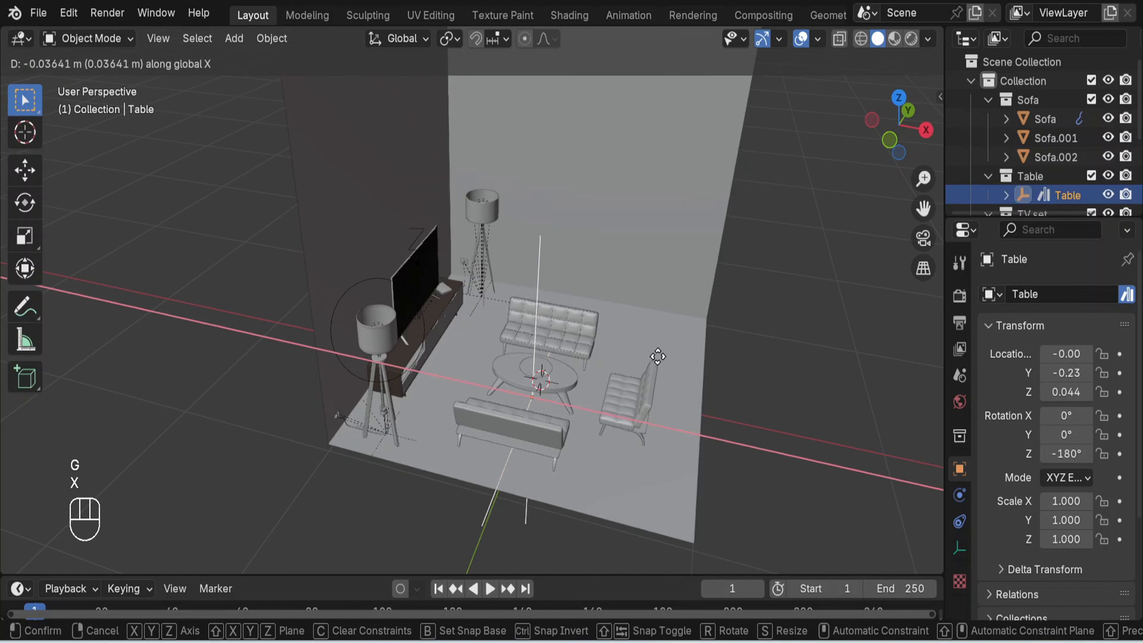
click(658, 356)
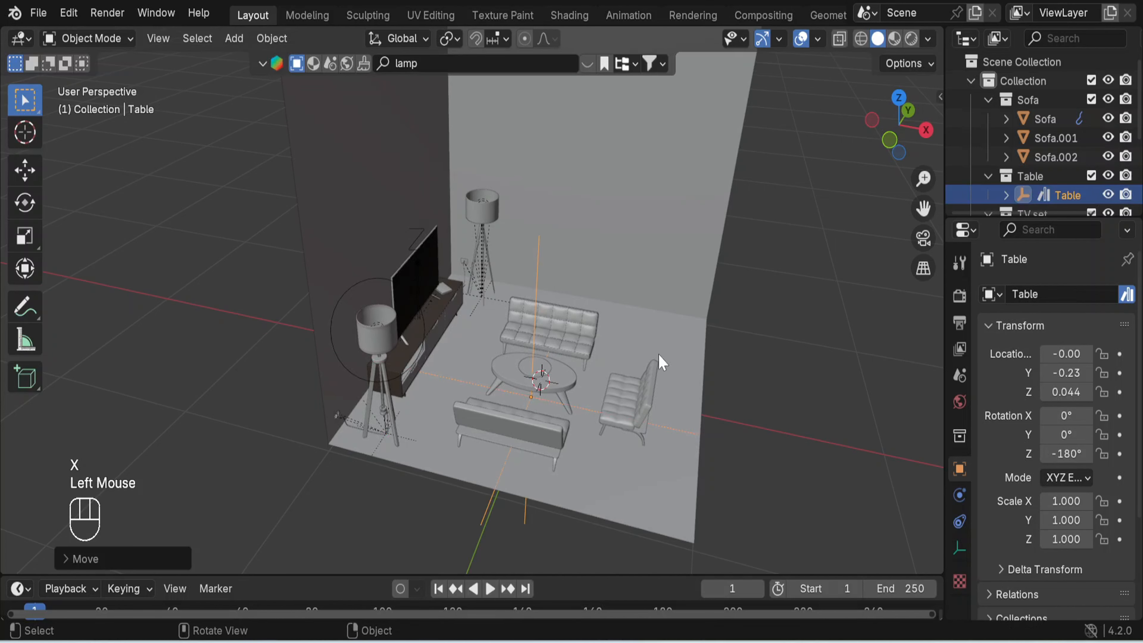
click(833, 354)
- Scale the dark tripod lamp down to about 0.429 and move it about -0.14 m along X towards the TV wall
middle_drag(770, 355, 815, 321)
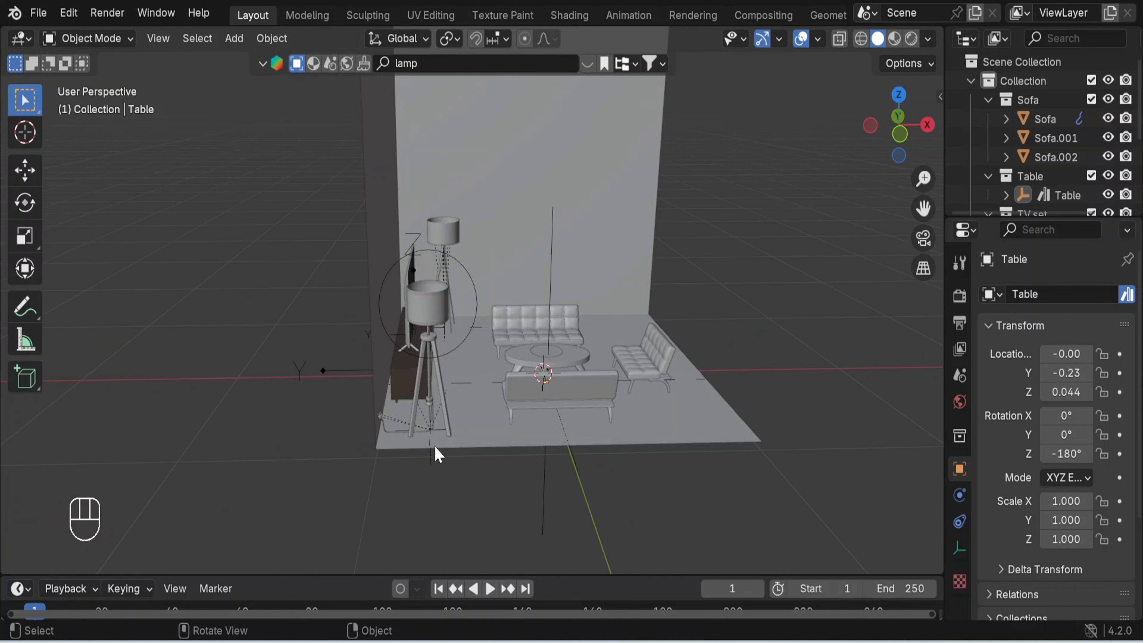
click(435, 460)
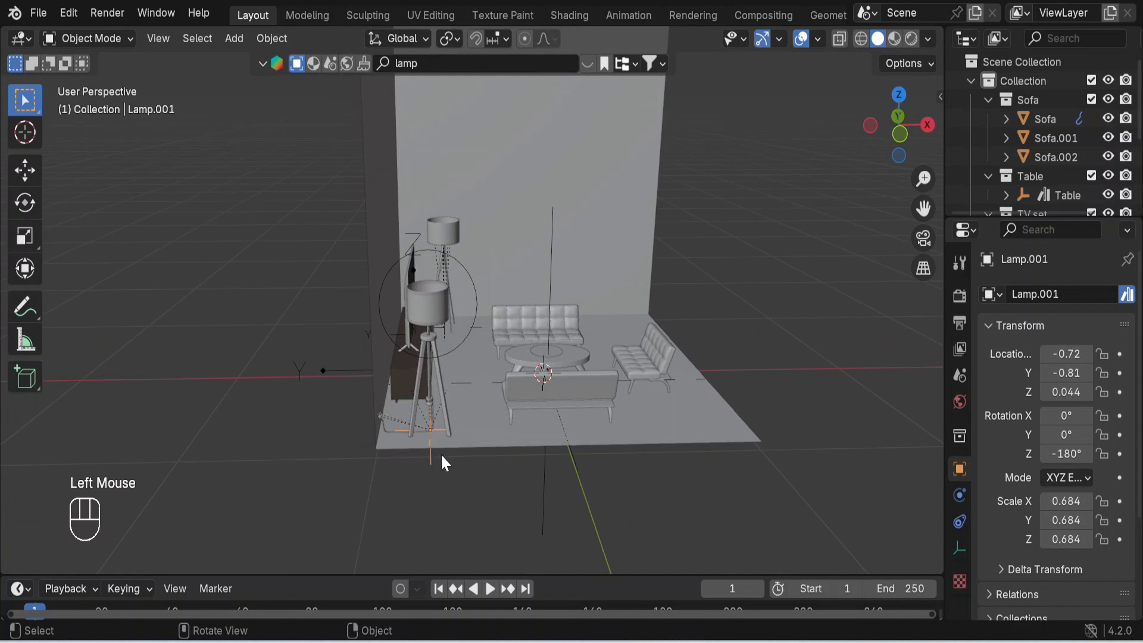
key(s)
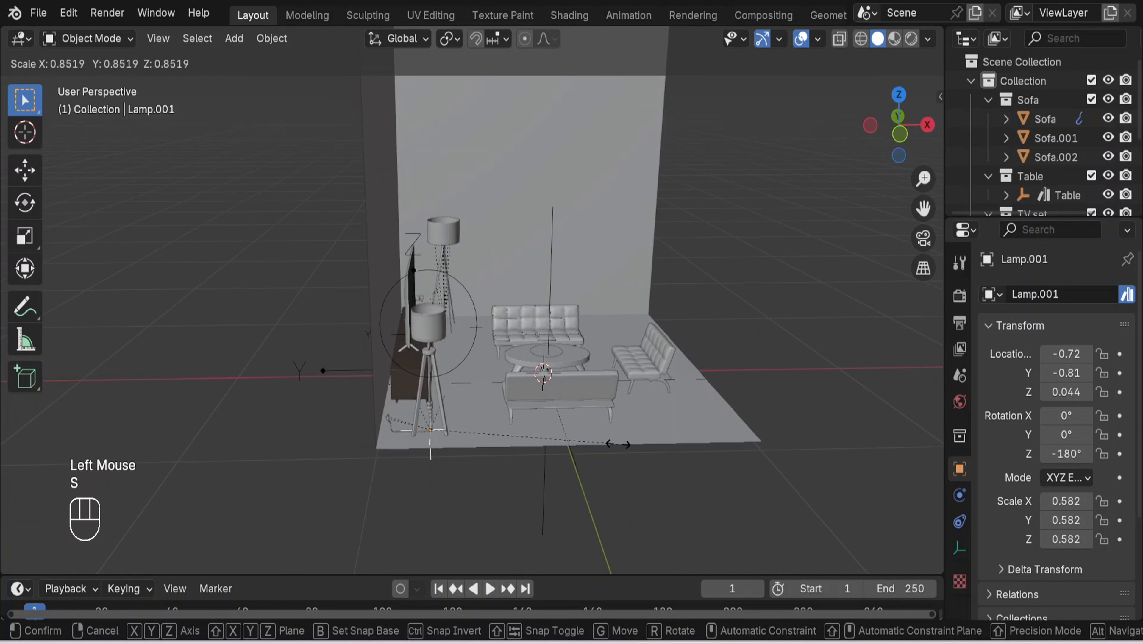
click(568, 448)
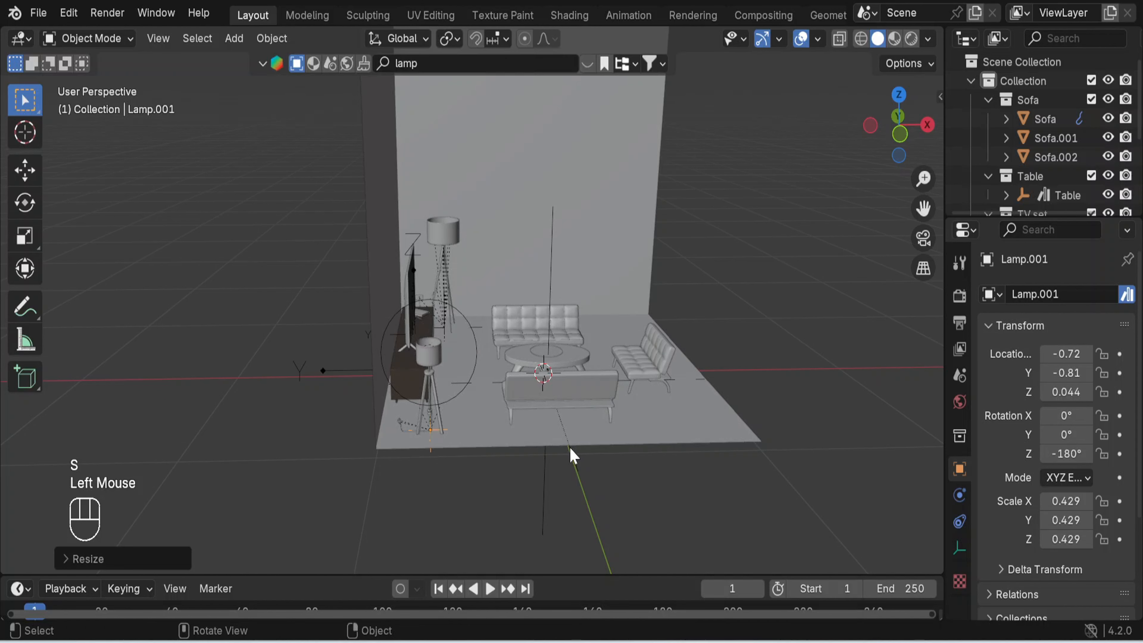
key(g)
key(x)
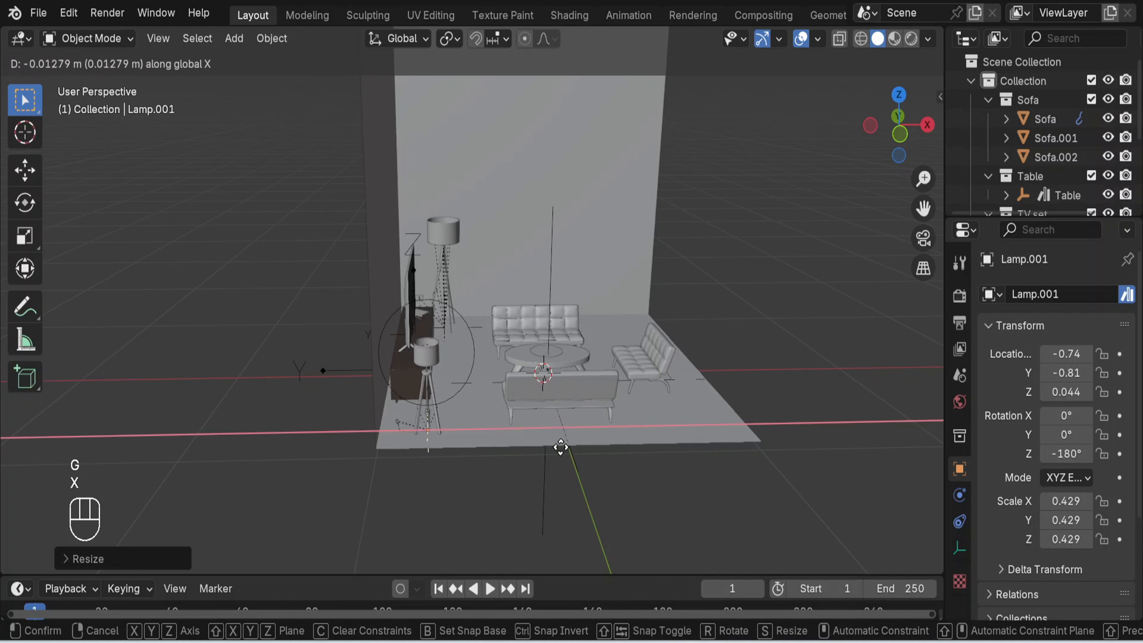
click(543, 441)
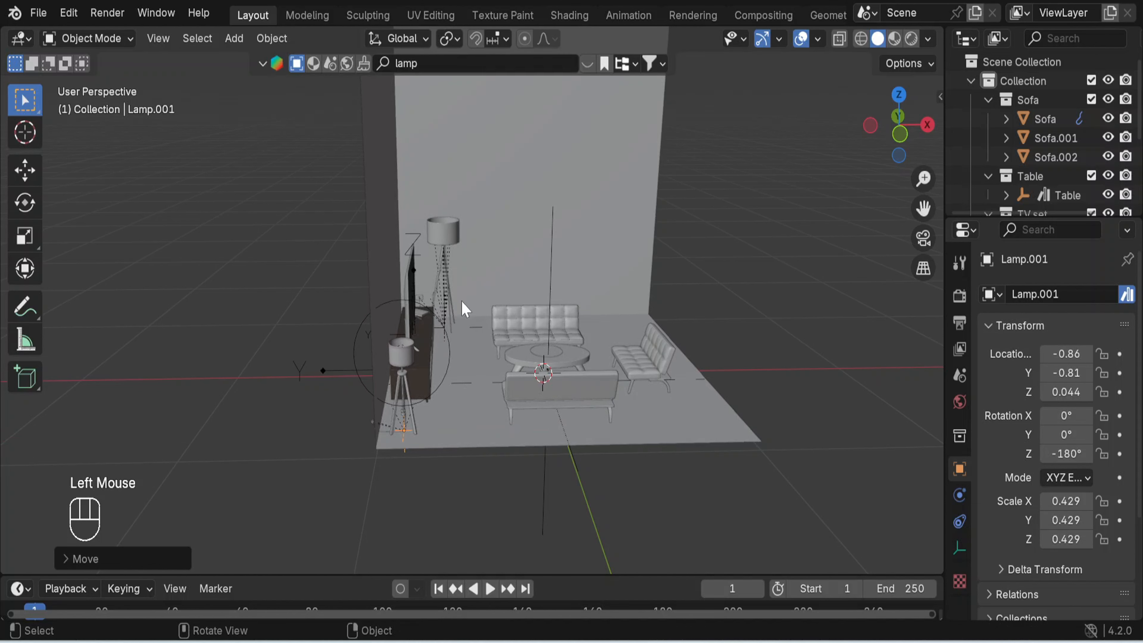
- Select the floor lamp in the room corner beside the TV set and move it about -0.11 m along X towards the TV wall
click(472, 335)
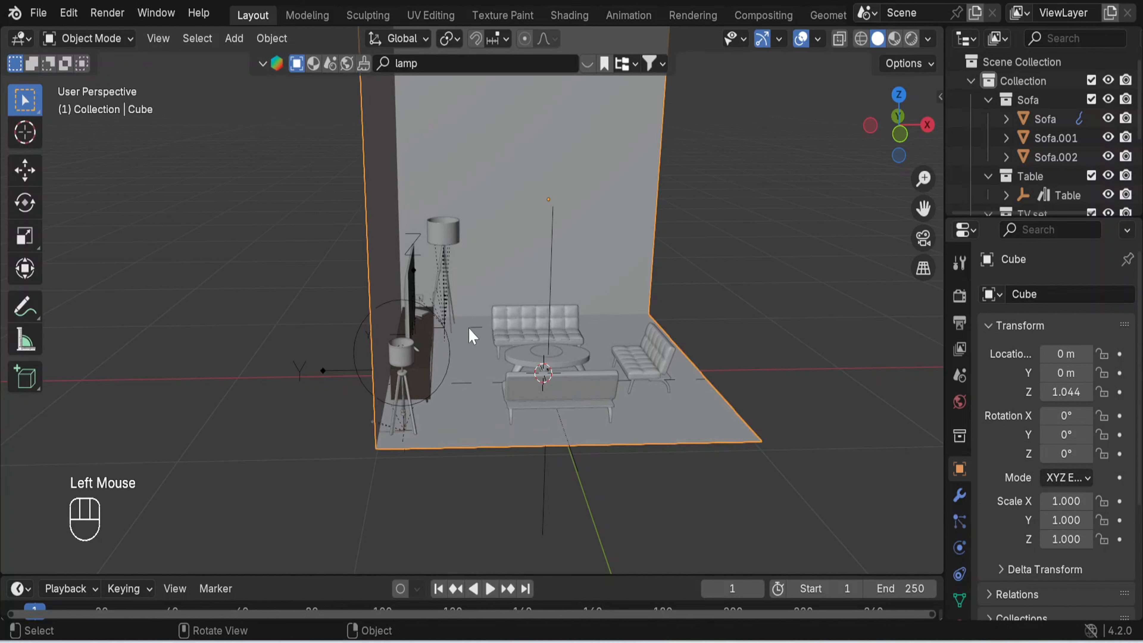
middle_drag(536, 557, 613, 467)
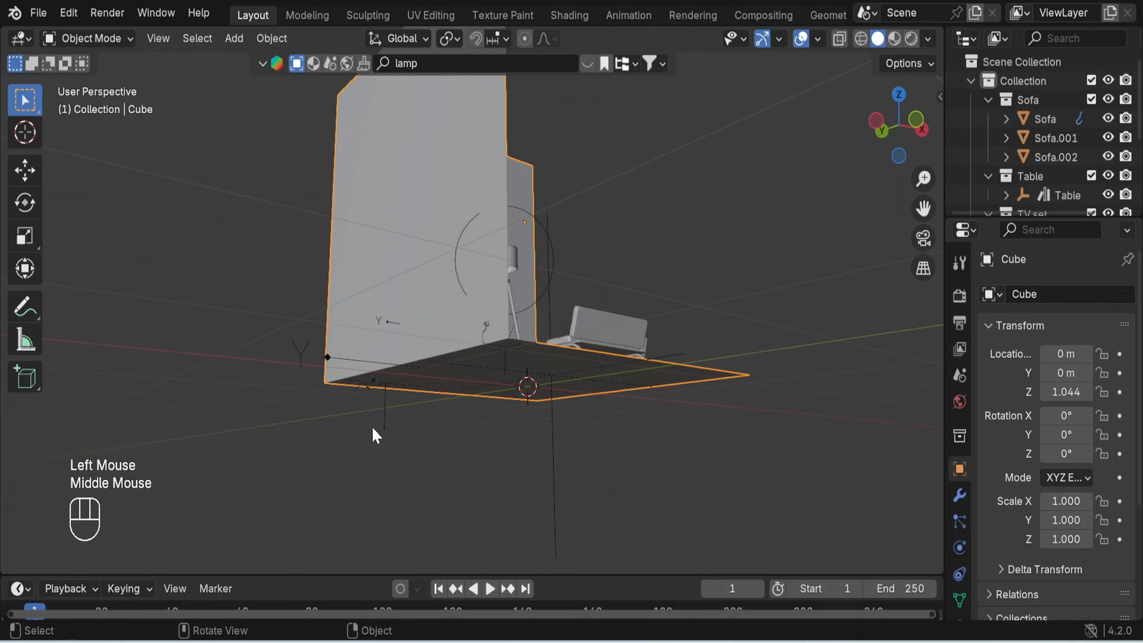
click(386, 425)
middle_drag(716, 461, 631, 516)
key(g)
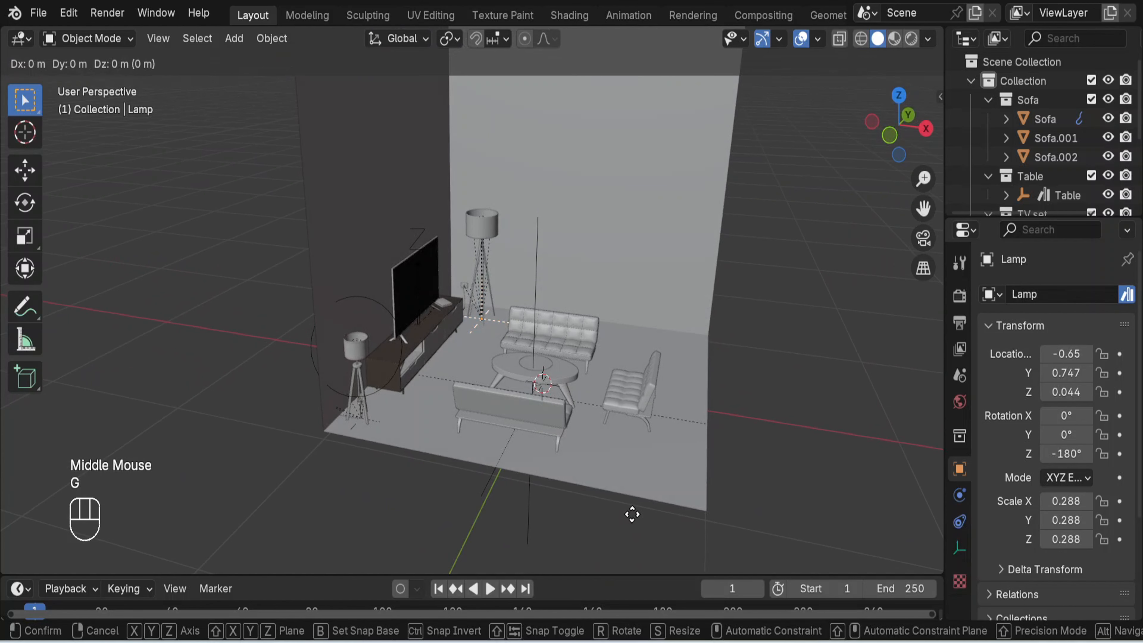
key(x)
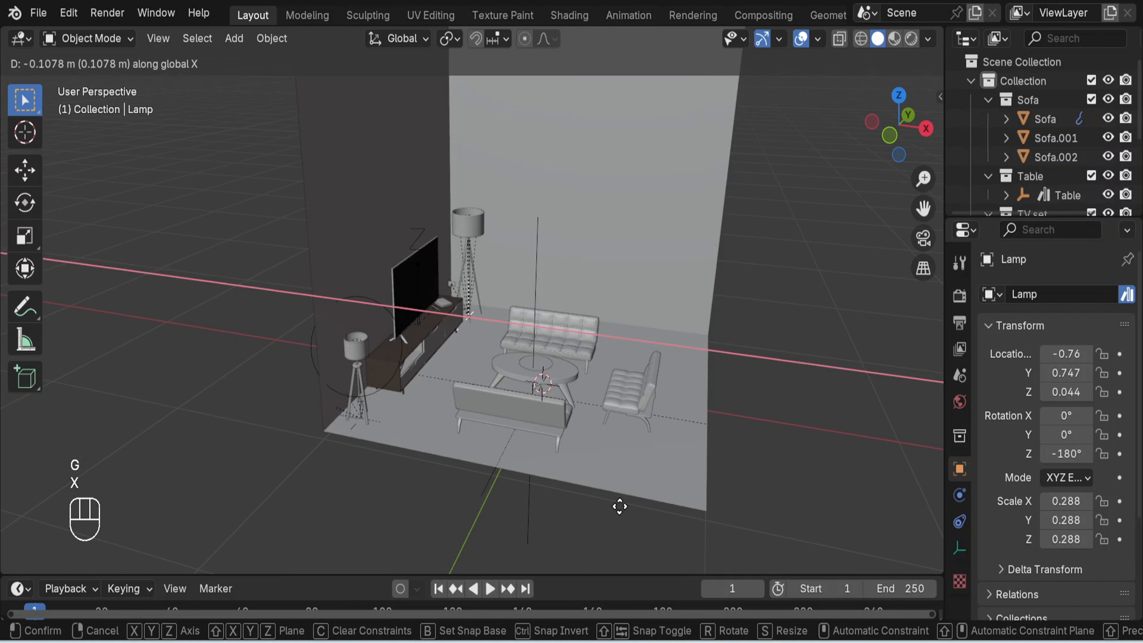
click(621, 511)
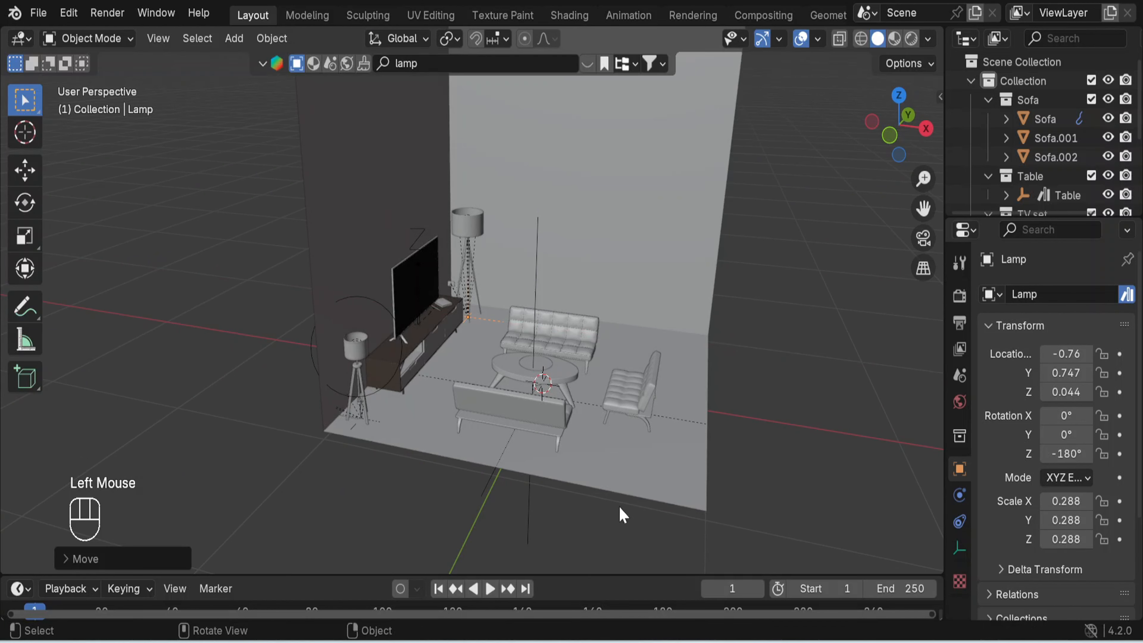
- Scale the corner floor lamp down to about 0.207
key(s)
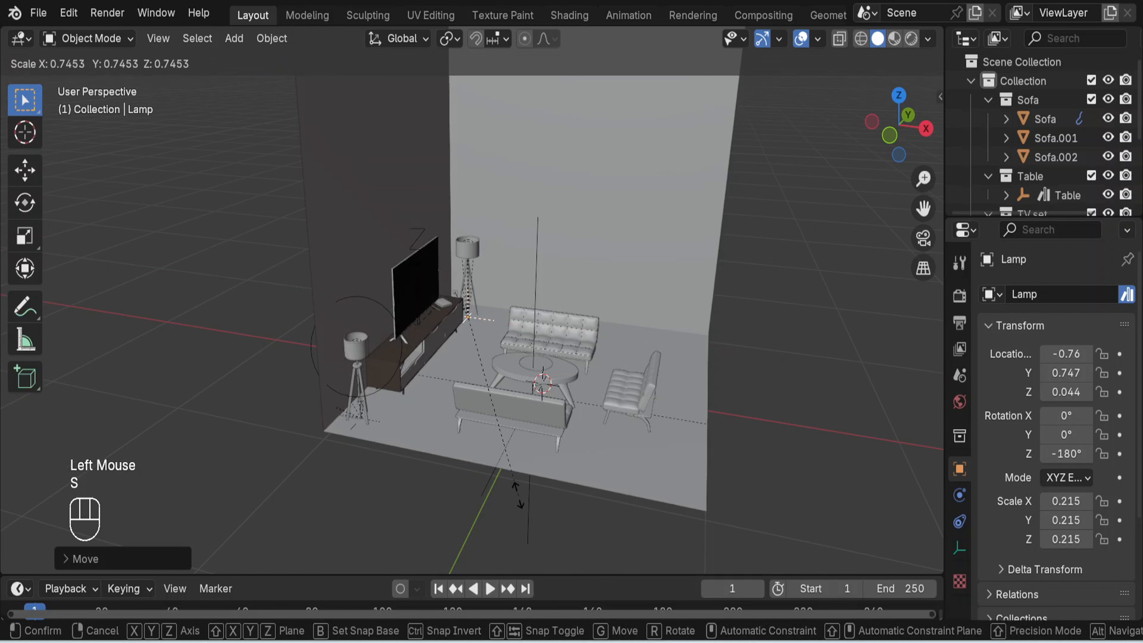
click(510, 491)
middle_drag(807, 436, 673, 401)
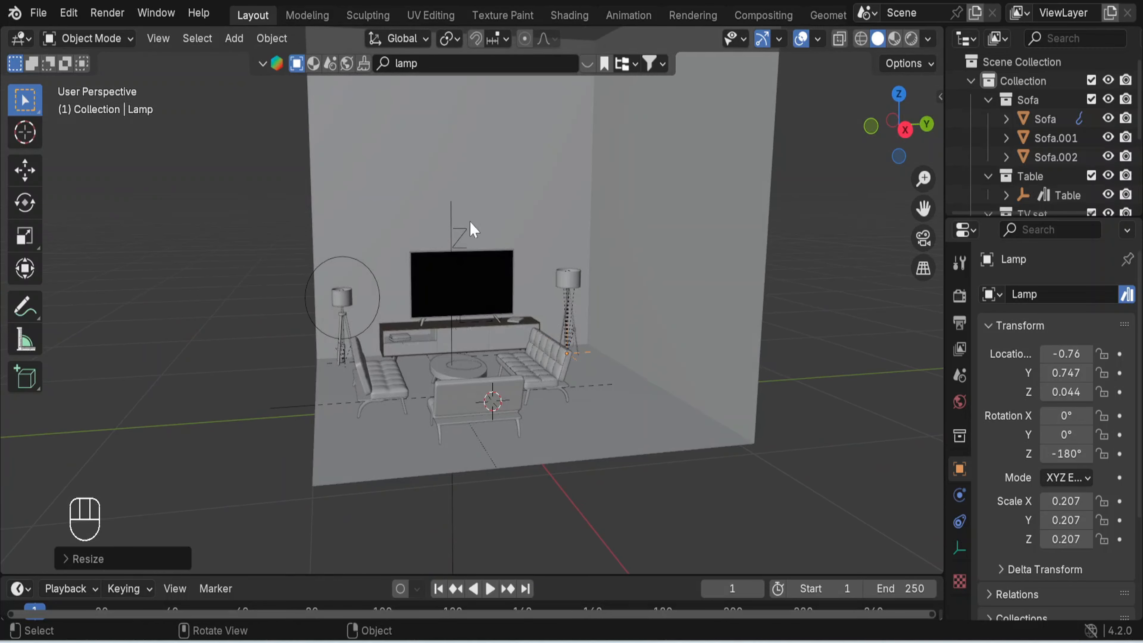
- Search the BlenderKit models for "decoration"
click(435, 61)
key(BackSpace)
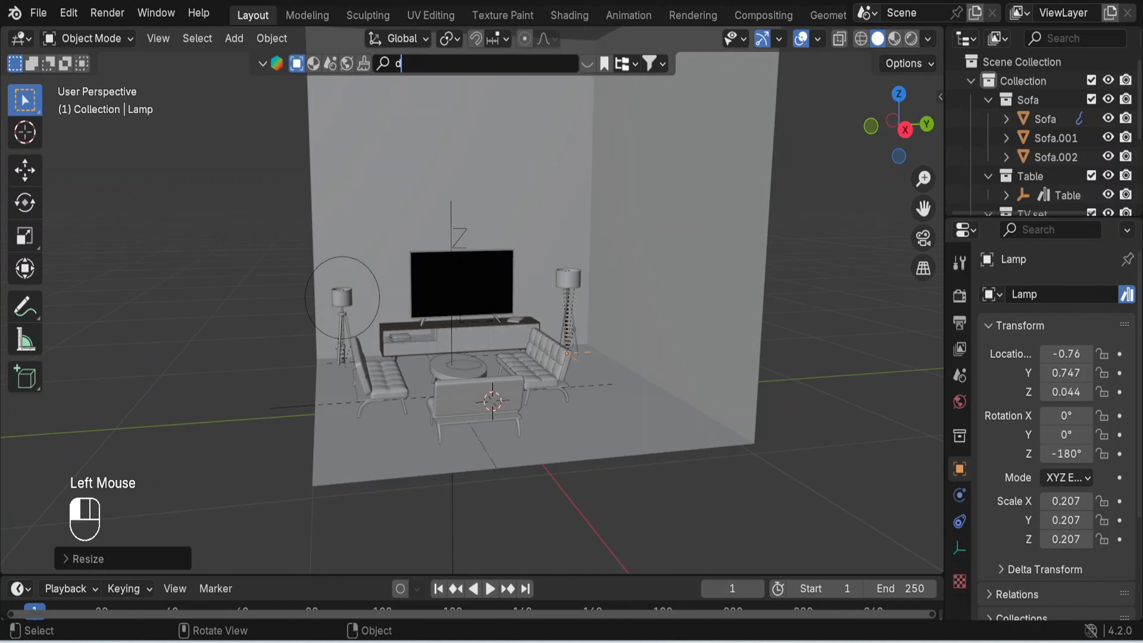
text(decoration)
key(Return)
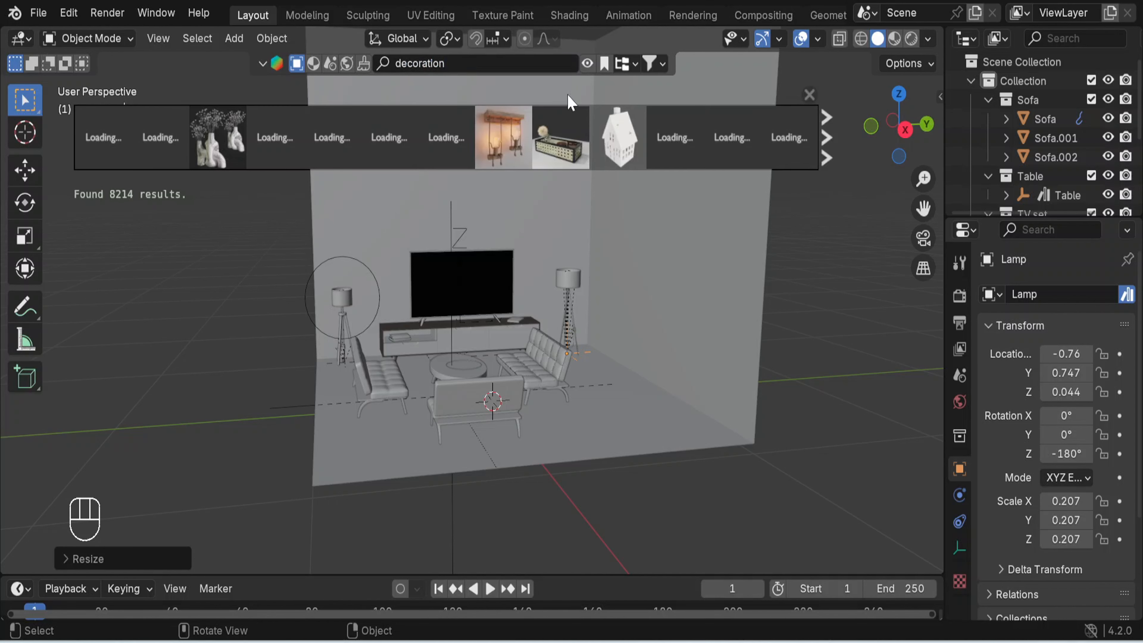
- Place the wooden Decorative lamp with two hanging bulbs on the wall above the TV and close the asset results
mouse_move(570, 131)
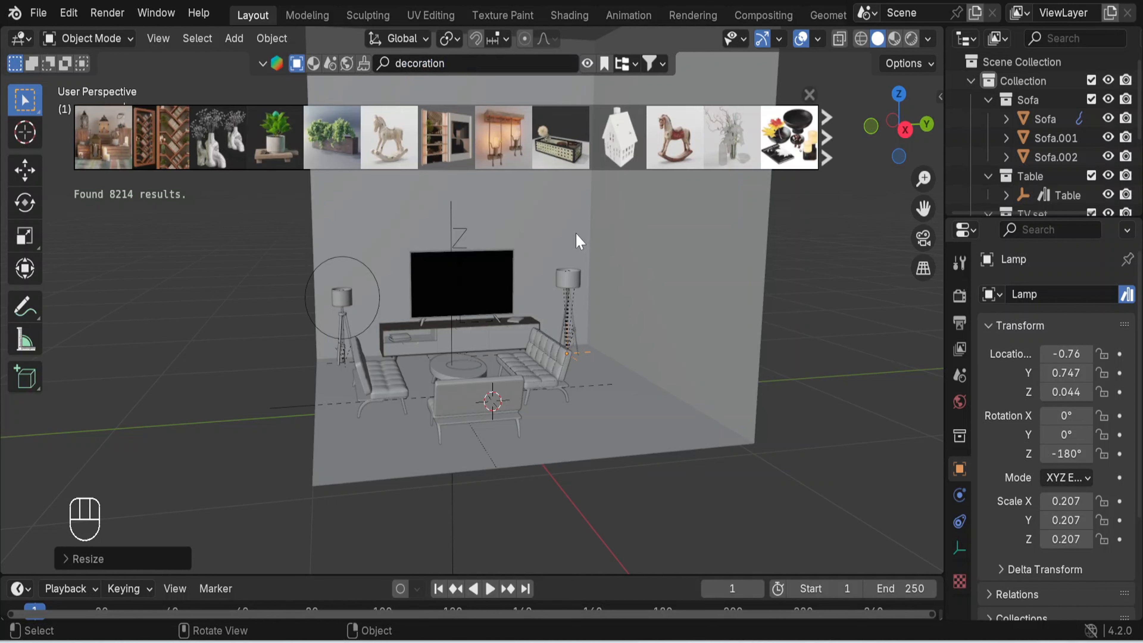
mouse_move(493, 135)
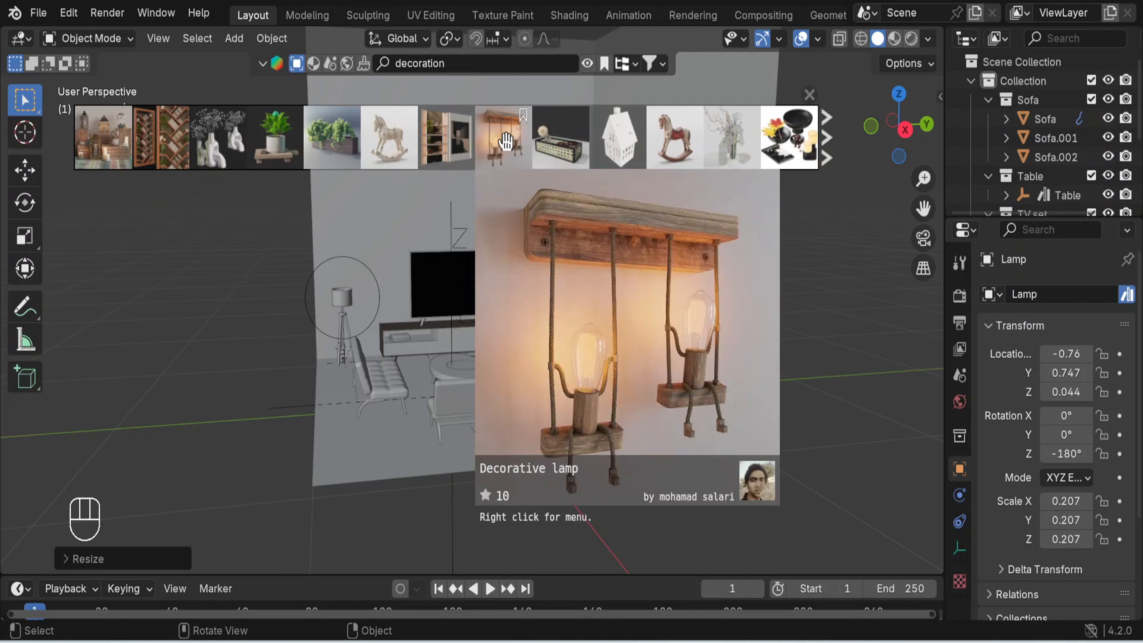
drag(506, 141, 492, 201)
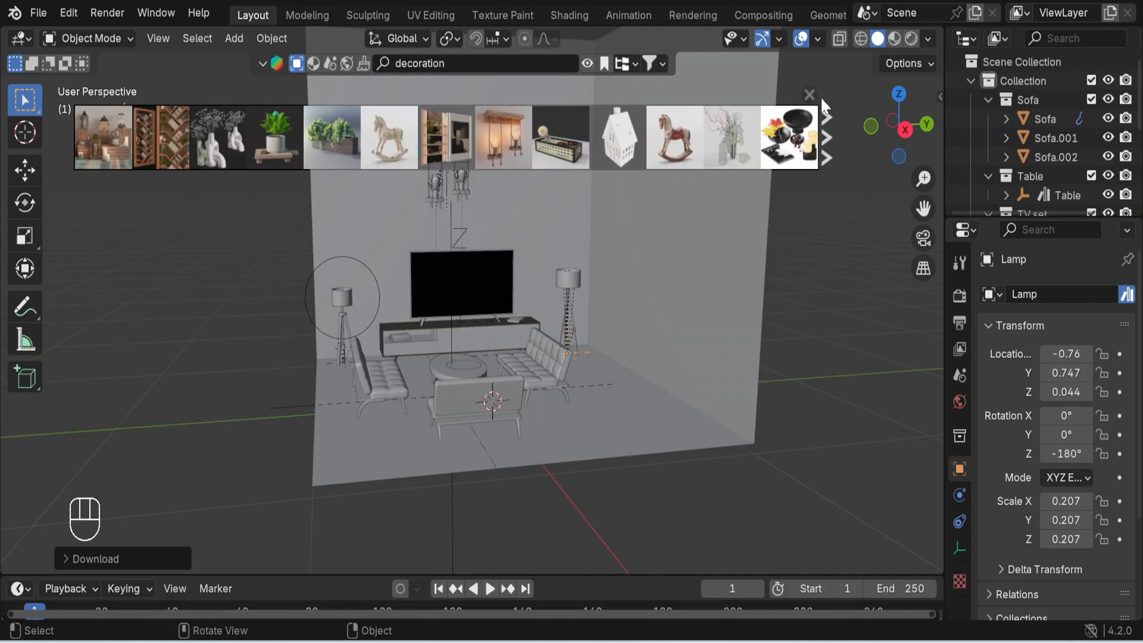
click(822, 105)
click(818, 106)
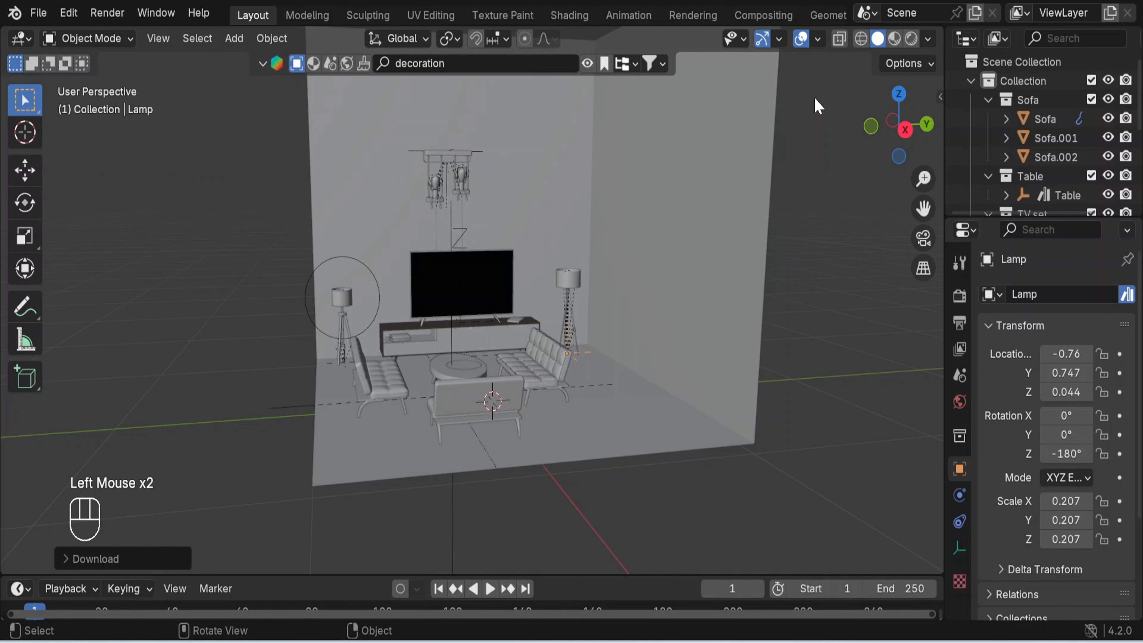
- Select the Decorative lamp on the TV wall and scale it up to about 1.448
click(423, 157)
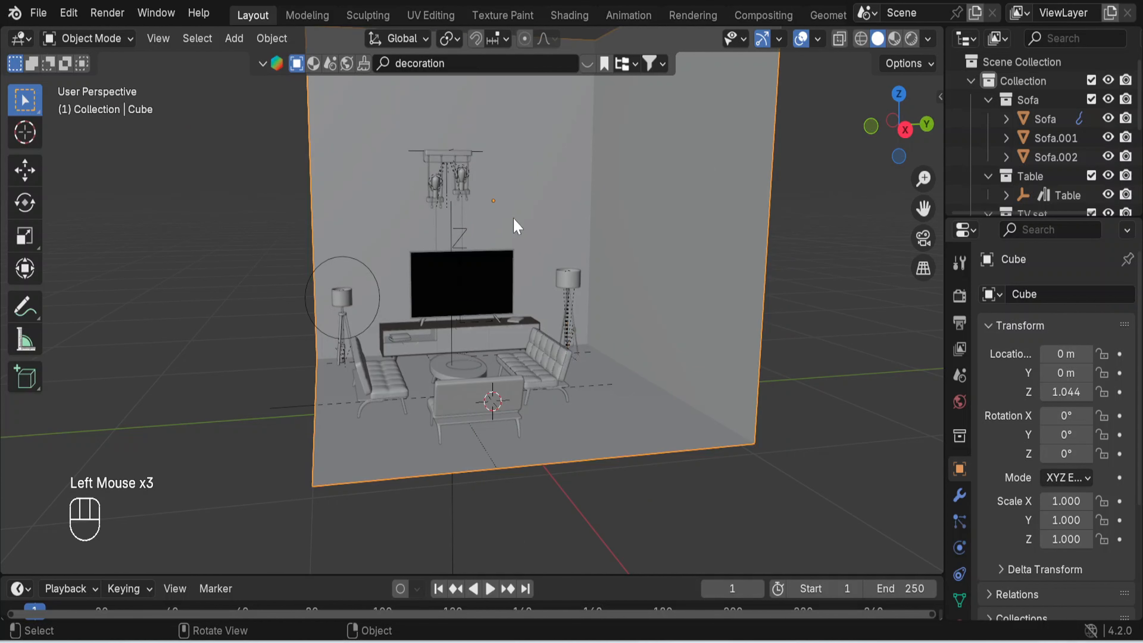
middle_drag(516, 225, 739, 250)
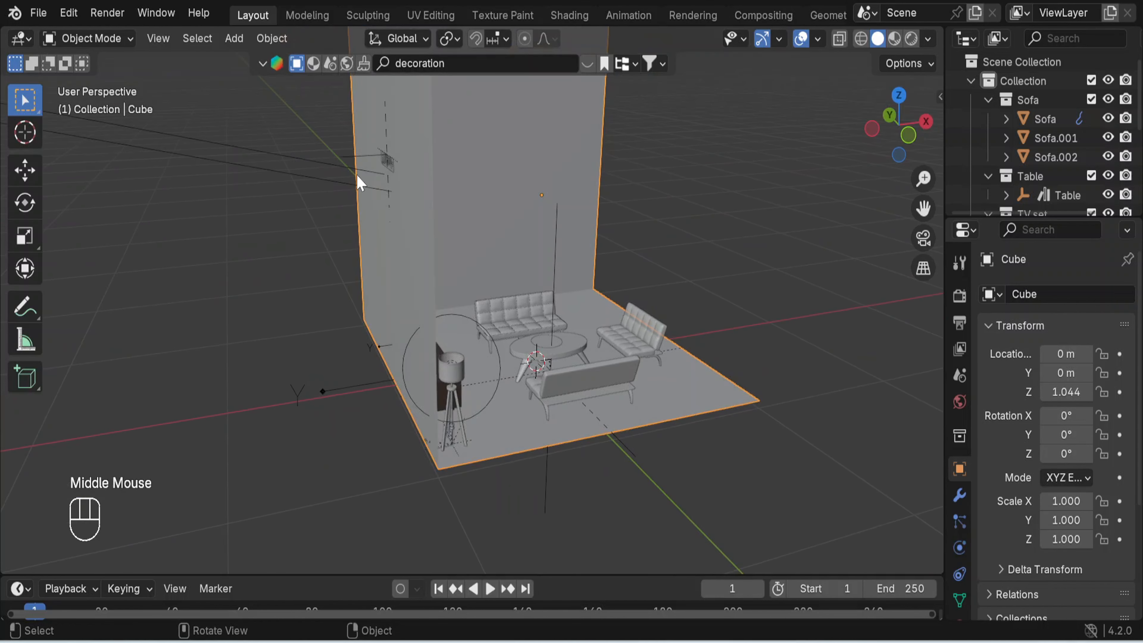
click(357, 158)
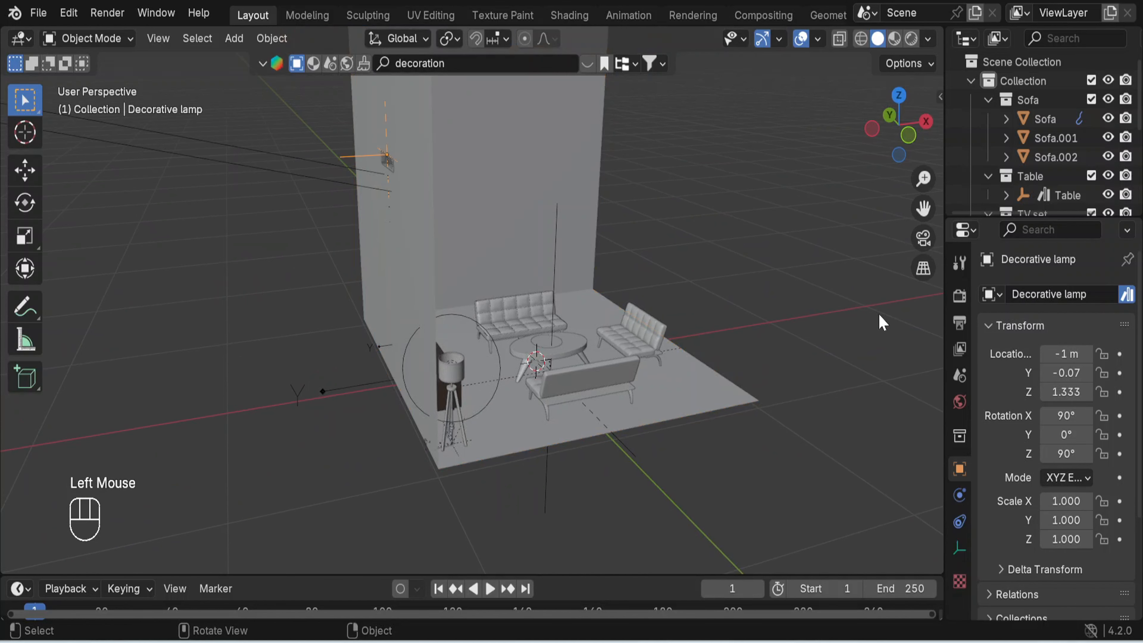
middle_drag(882, 322, 701, 327)
key(s)
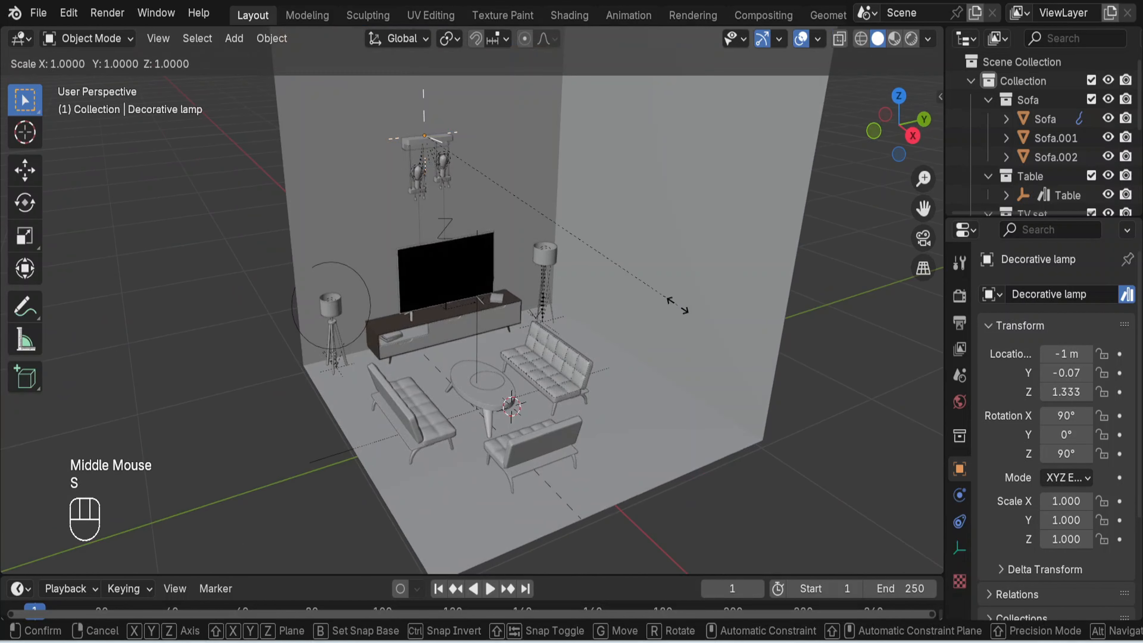
click(823, 296)
middle_drag(805, 311, 781, 283)
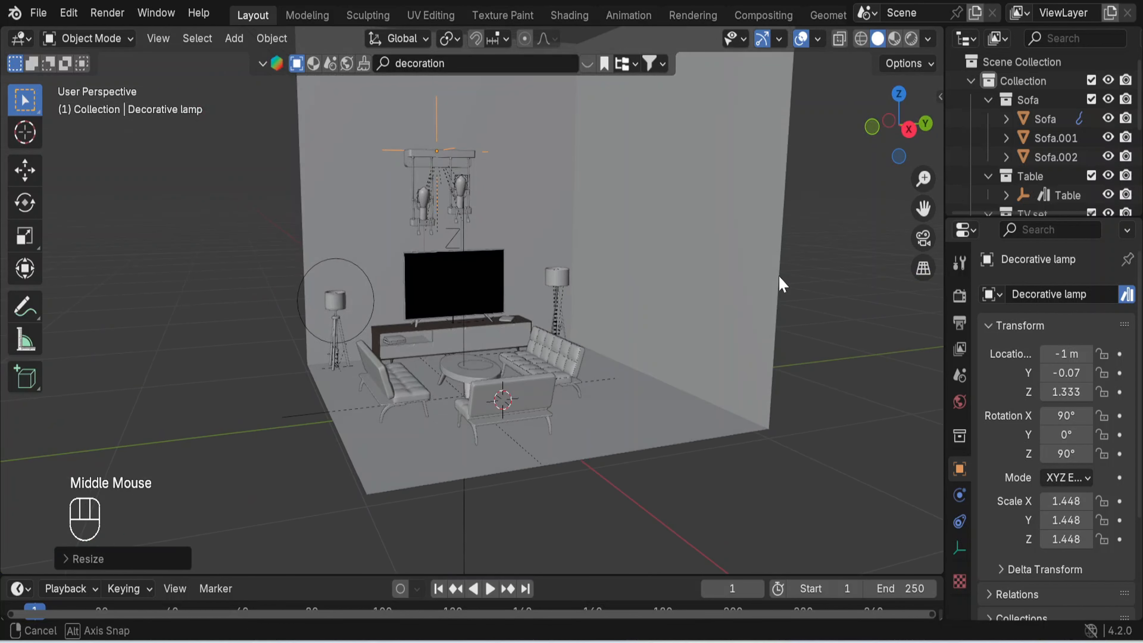
scroll(780, 286, down, 3)
scroll(778, 286, up, 3)
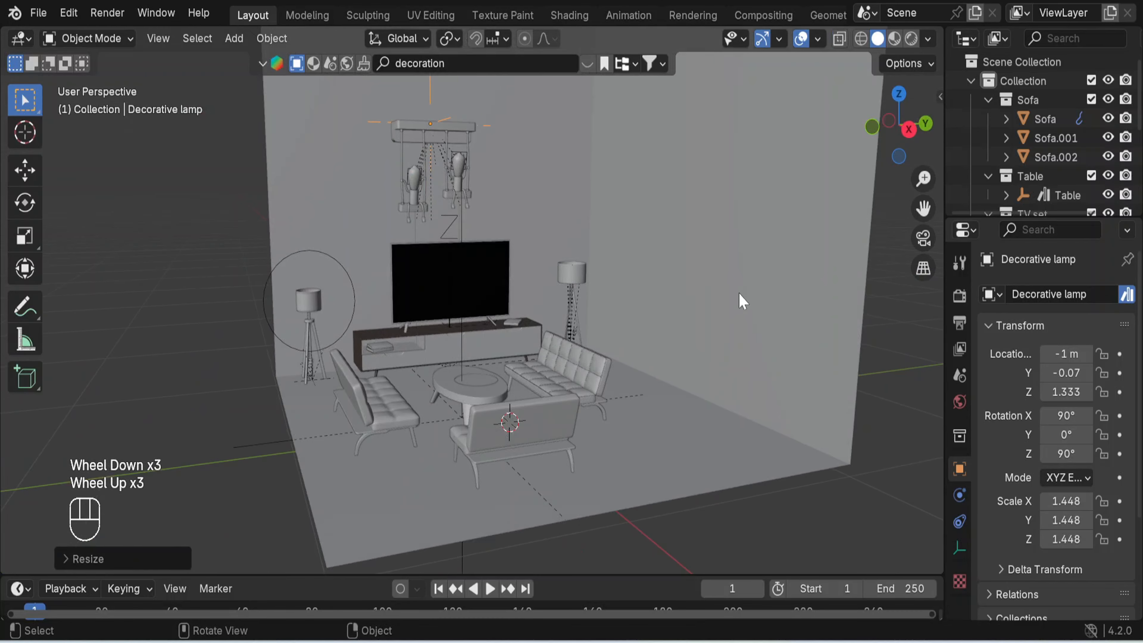
middle_drag(639, 363, 625, 384)
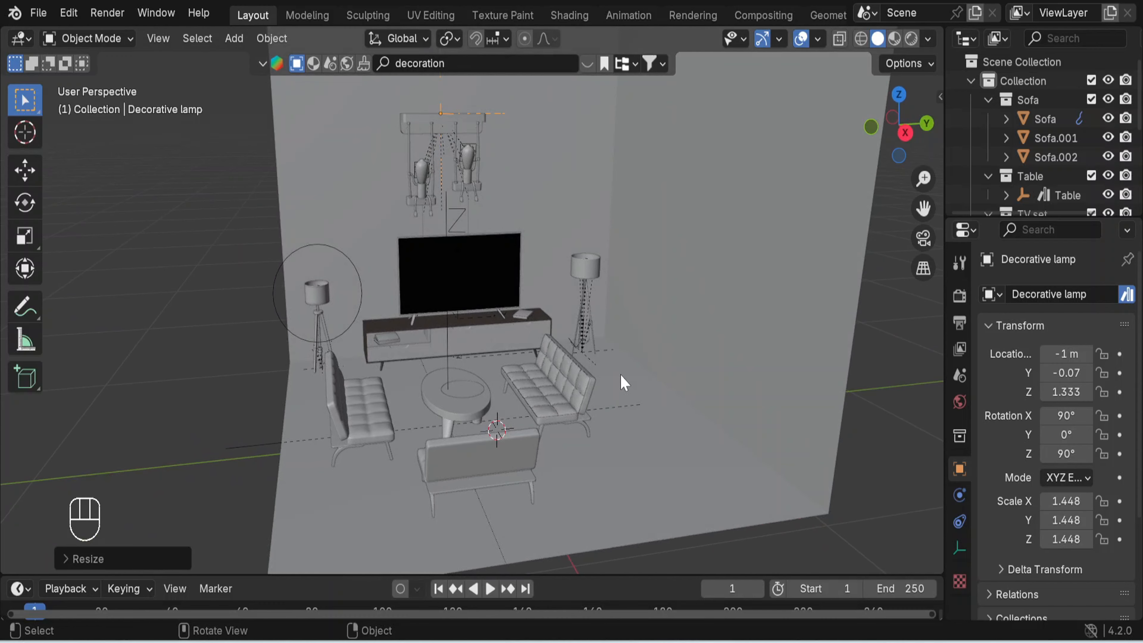
- In top view, select the three sofas and the coffee table without the room and move them about 0.1 m along Y
key(KP_7)
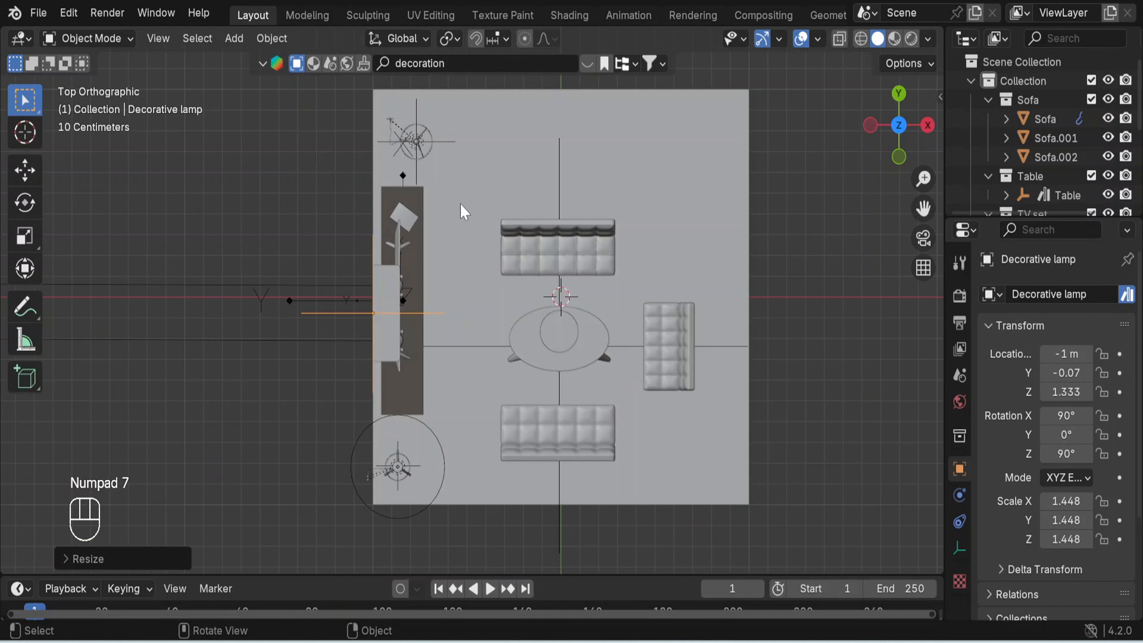
drag(460, 204, 723, 485)
shift+click(729, 207)
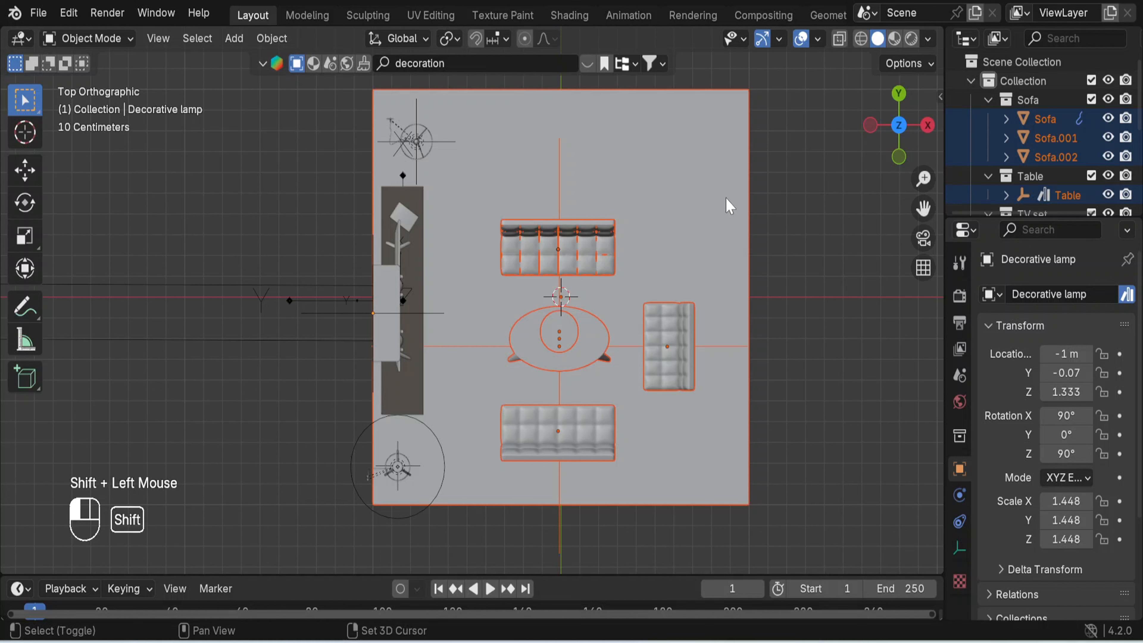
shift+click(727, 205)
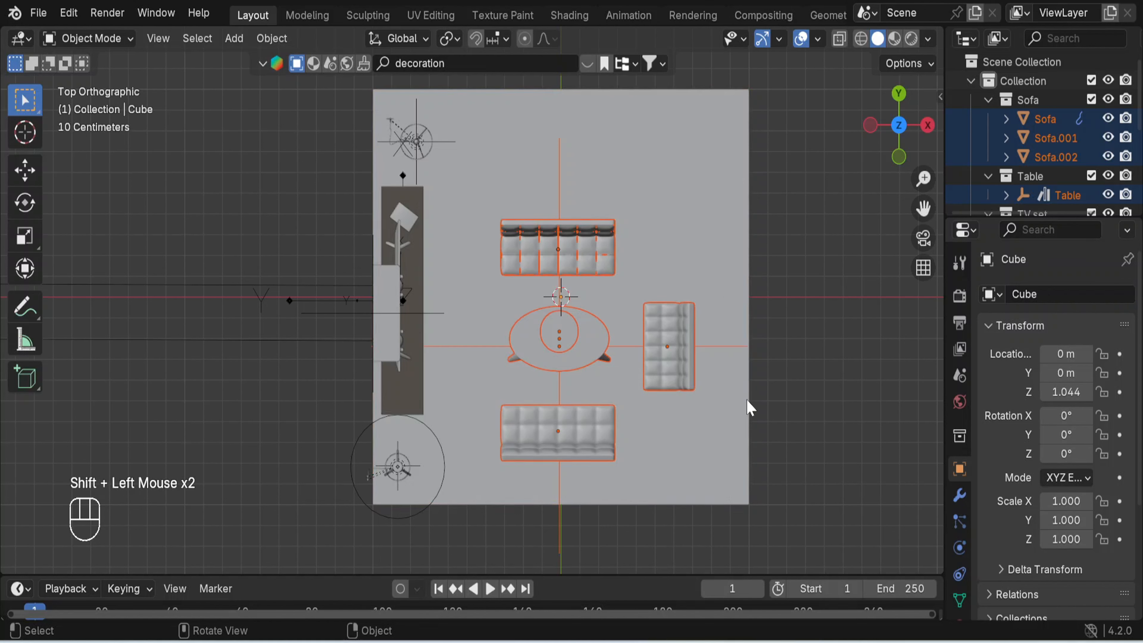
key(g)
key(y)
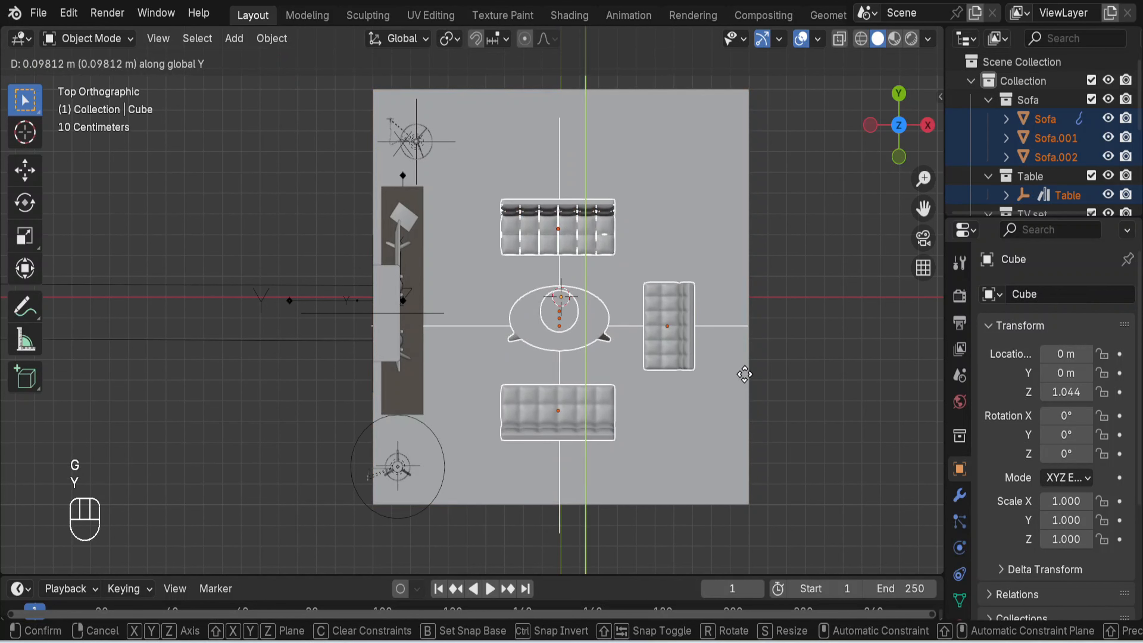
click(745, 377)
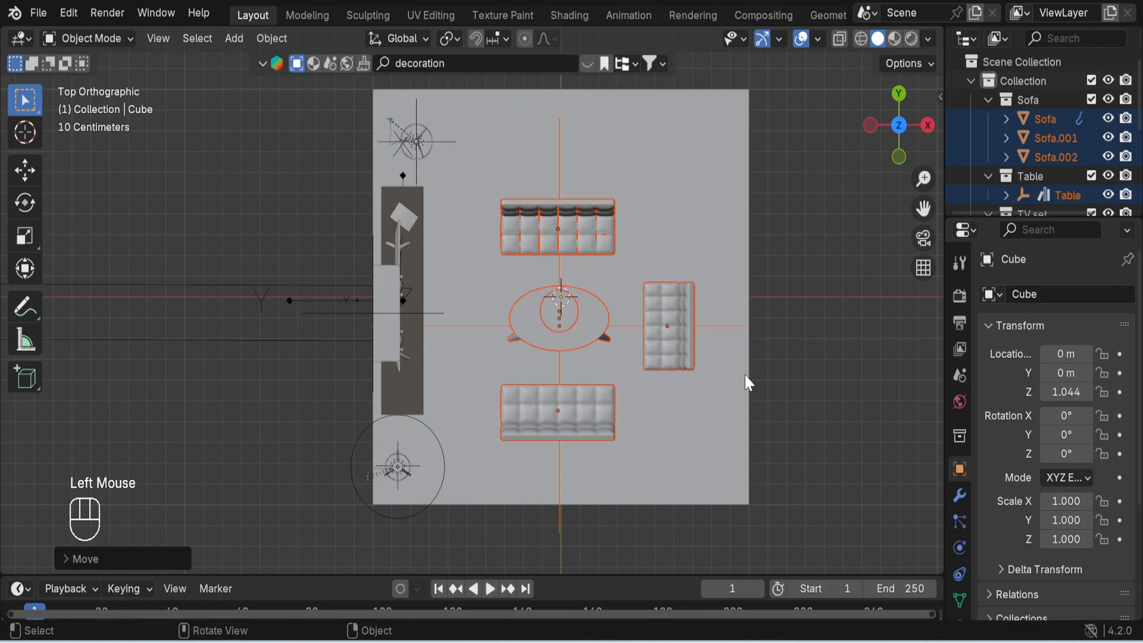
- Move the sofas and coffee table about -0.095 m along X towards the TV set and deselect them
key(g)
key(x)
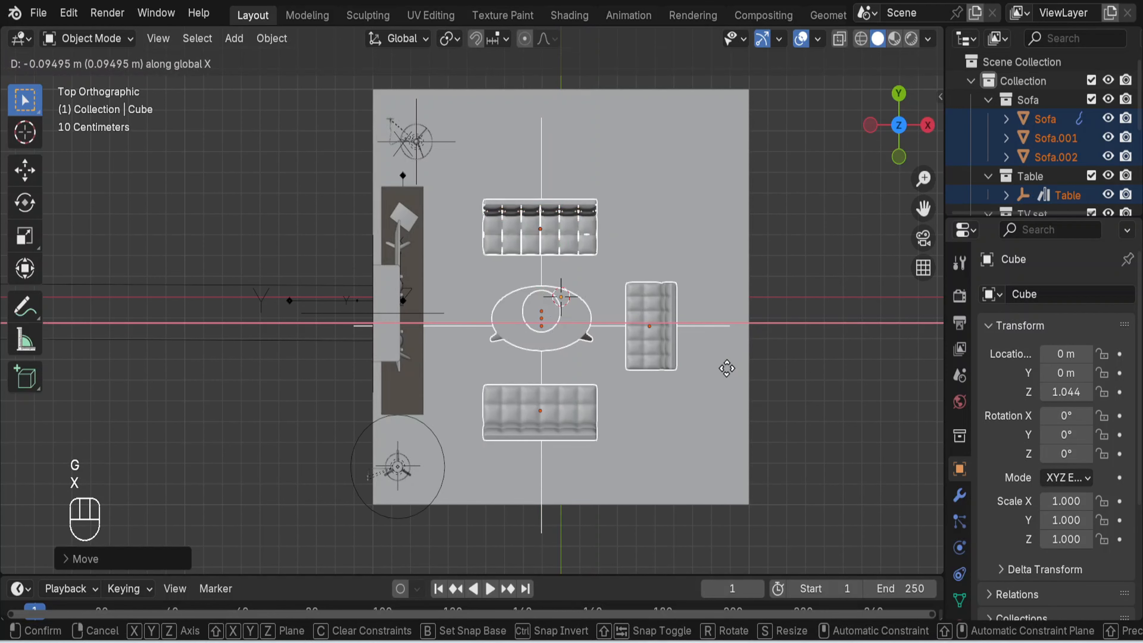
click(727, 369)
middle_drag(824, 395, 694, 209)
middle_drag(813, 494, 819, 498)
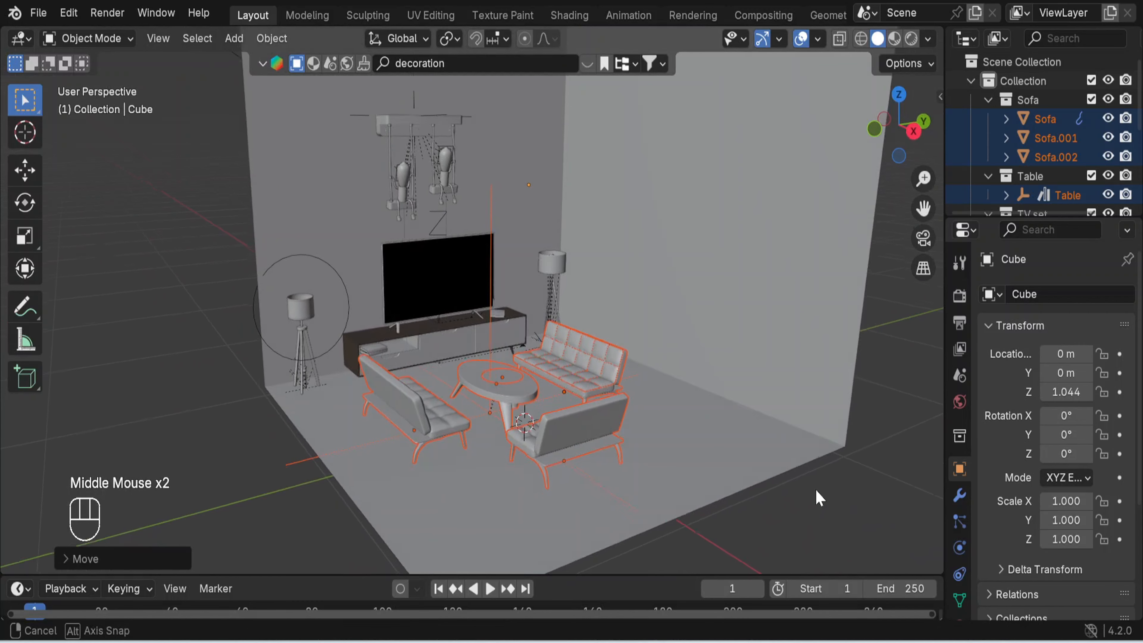
click(834, 523)
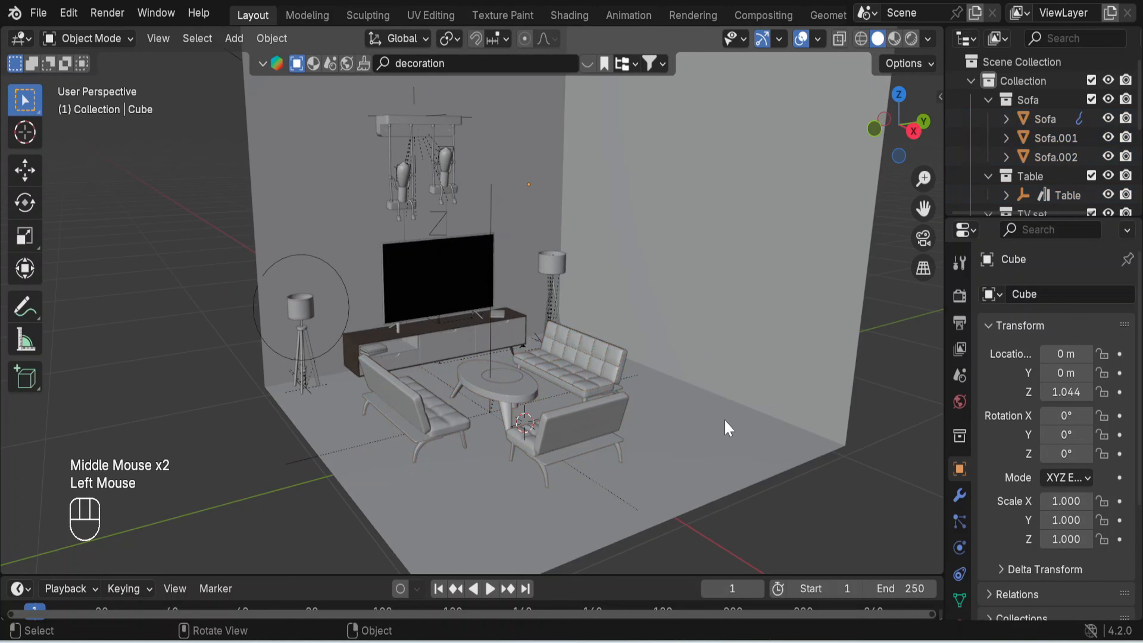
- Select the room cube, move it about -0.07 m along Y and deselect it
middle_drag(728, 428, 701, 432)
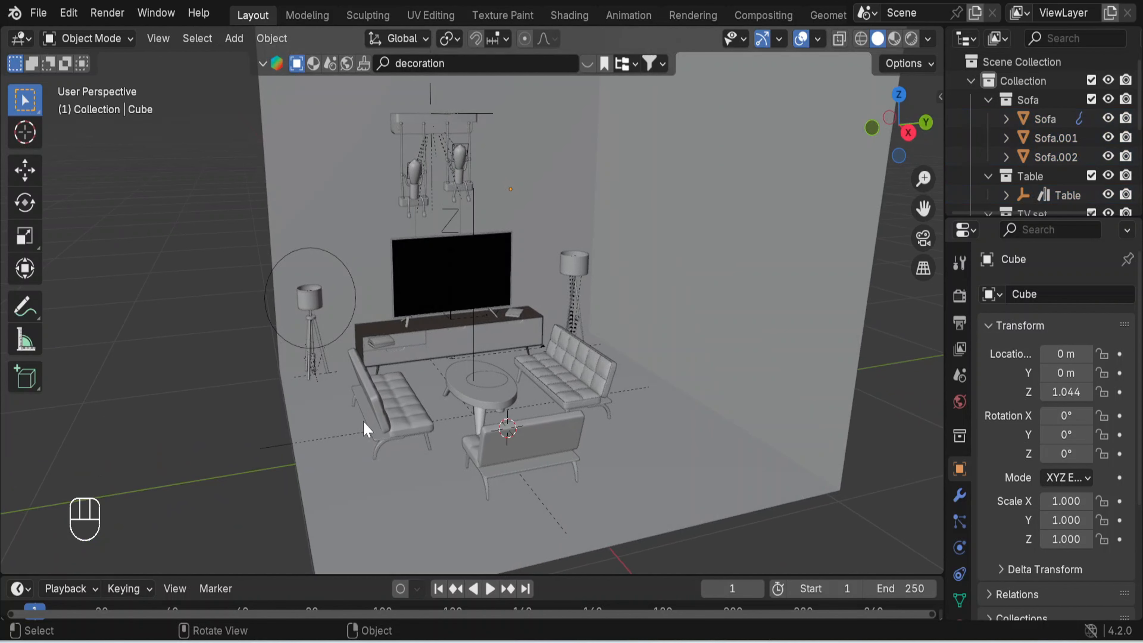
click(286, 403)
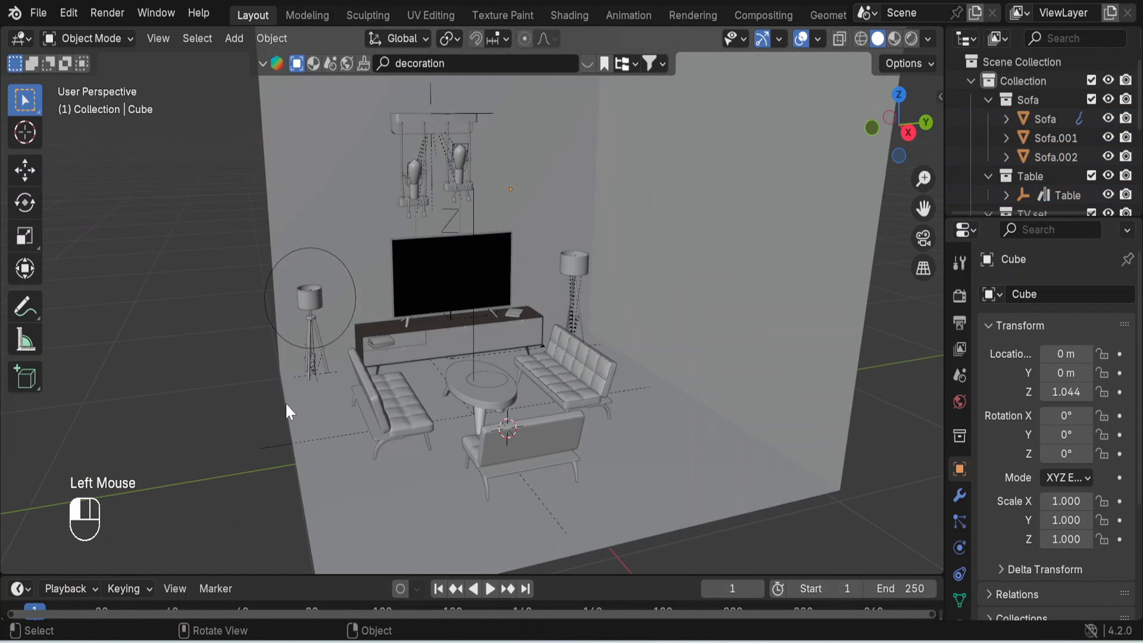
key(g)
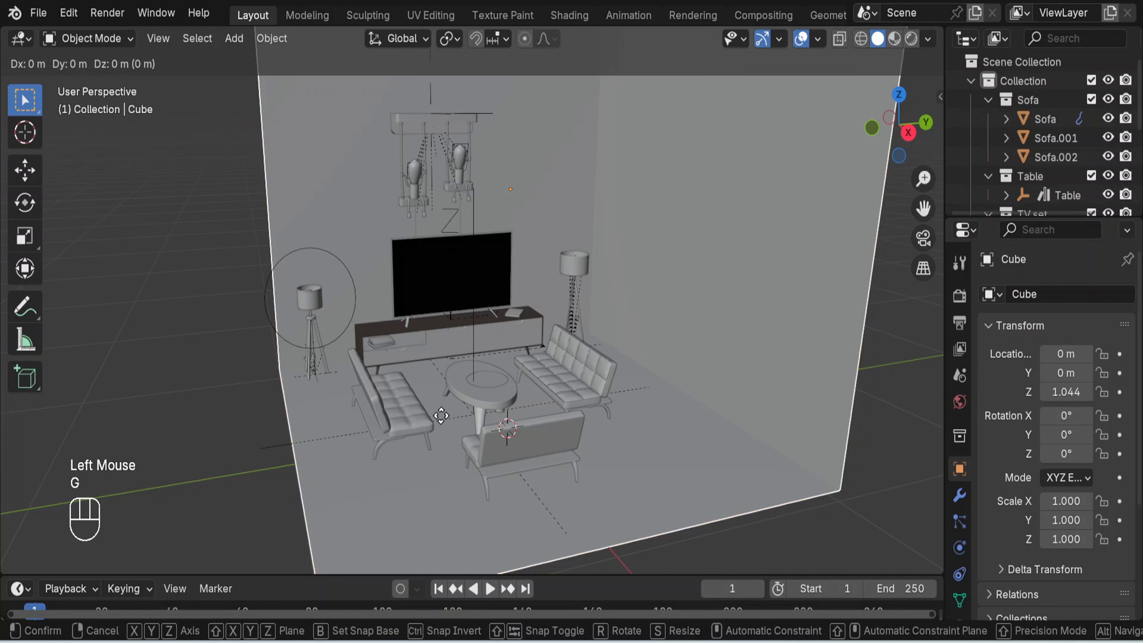
key(y)
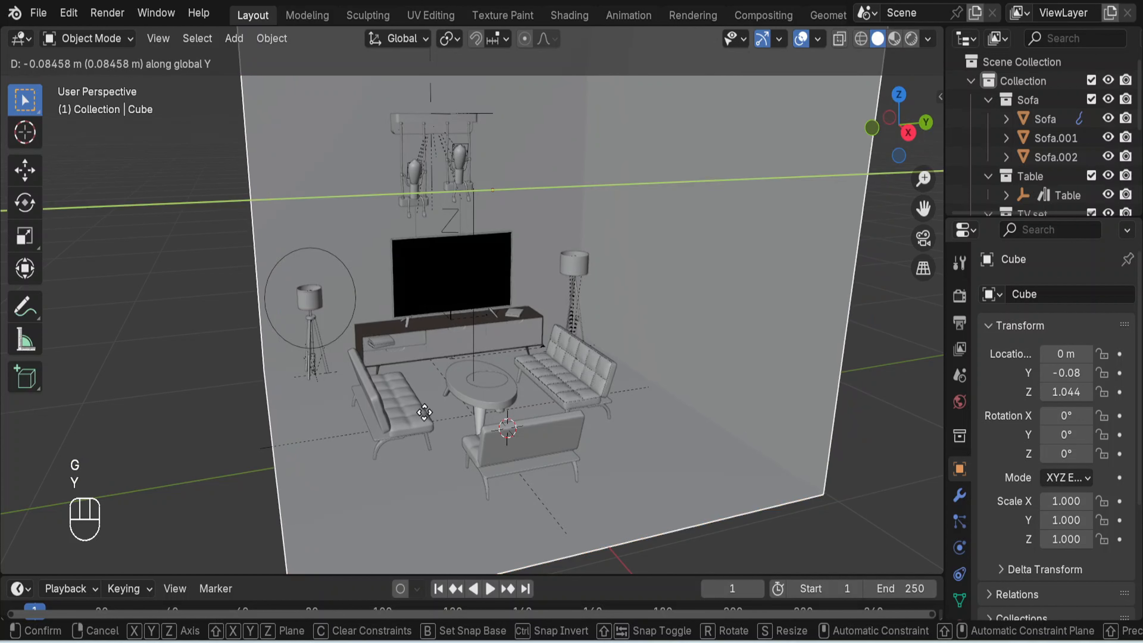
click(424, 412)
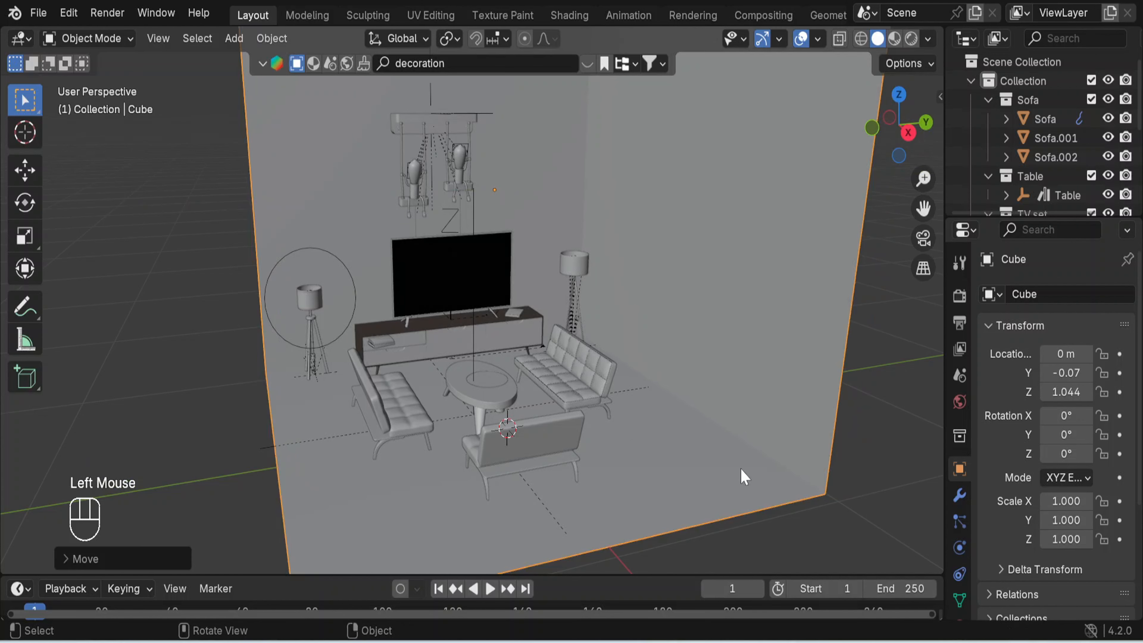
middle_drag(817, 551, 649, 455)
scroll(703, 466, up, 2)
click(158, 365)
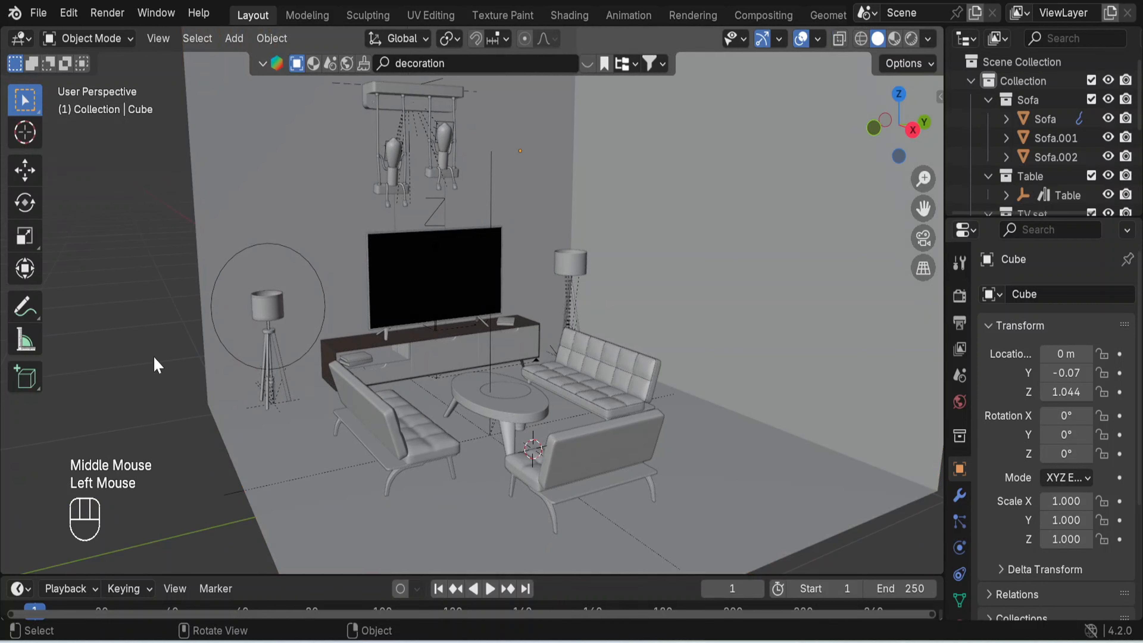
- Clear the selection and switch the viewport to Material Preview shading
double_click(221, 351)
middle_drag(148, 390, 111, 409)
click(142, 389)
middle_drag(342, 388, 376, 368)
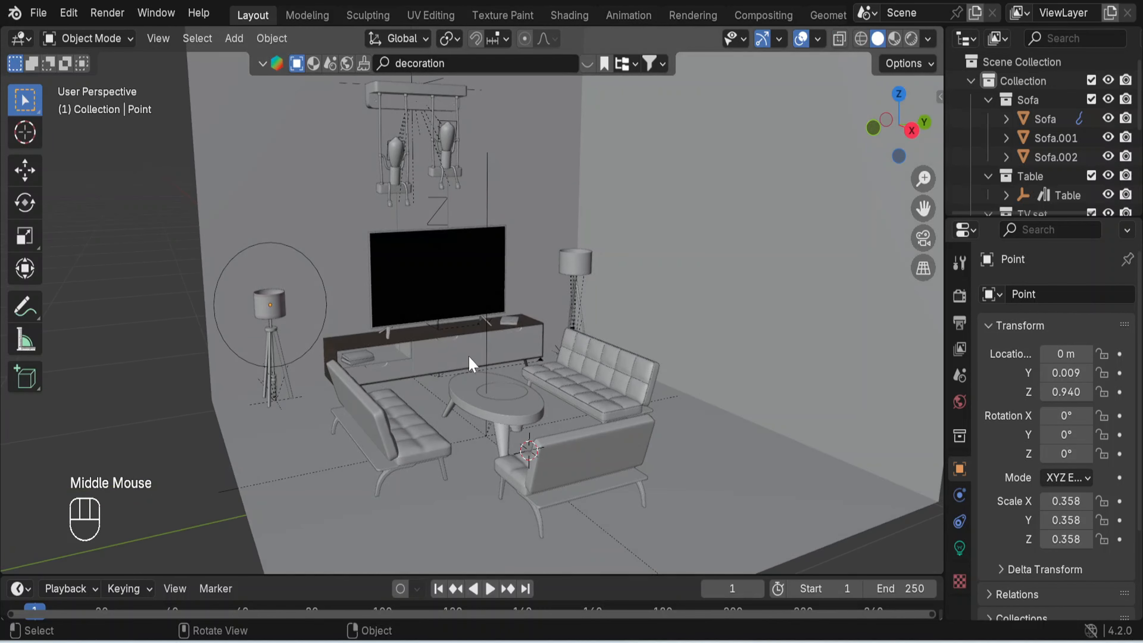
click(894, 39)
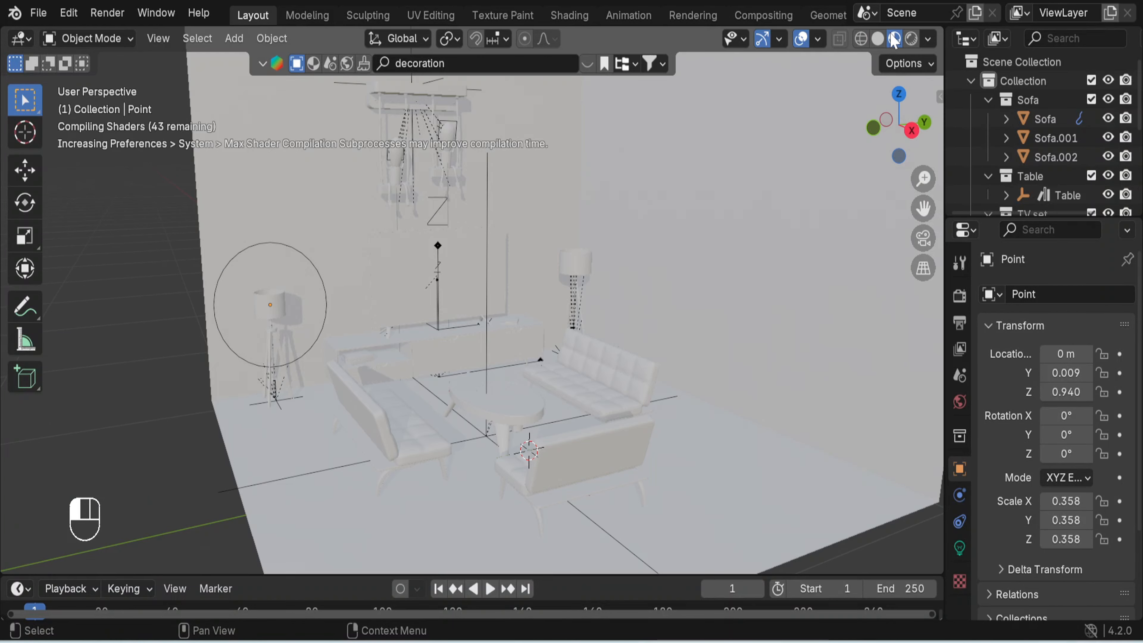
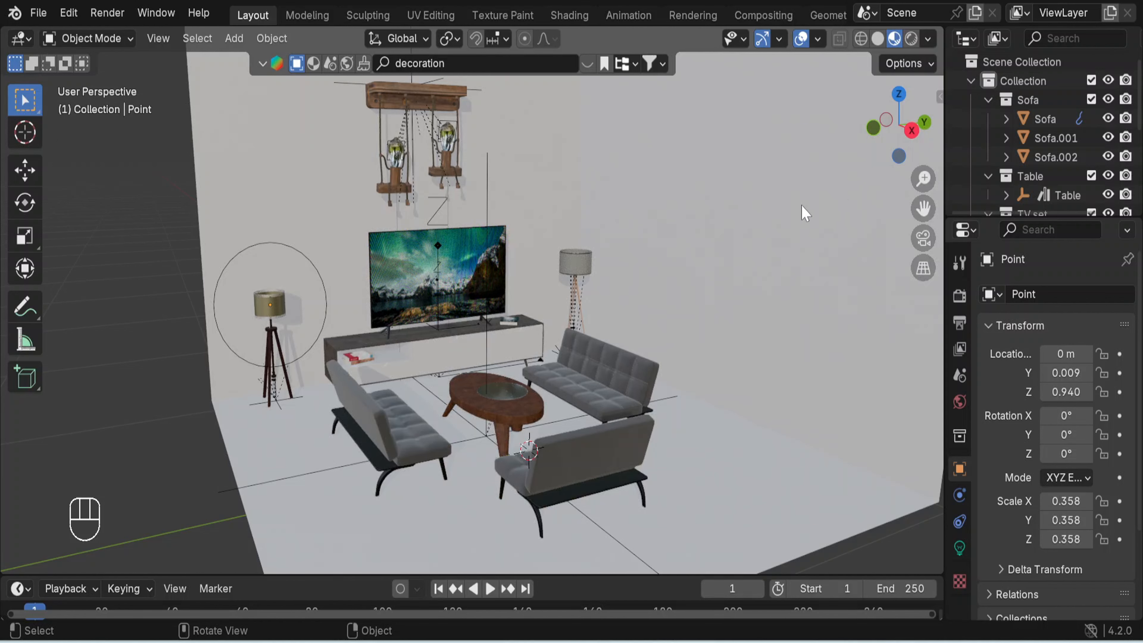
- Switch the BlenderKit asset search to materials, select the room cube and close the material results
middle_drag(785, 395, 821, 386)
scroll(709, 349, down, 2)
middle_drag(688, 352, 672, 382)
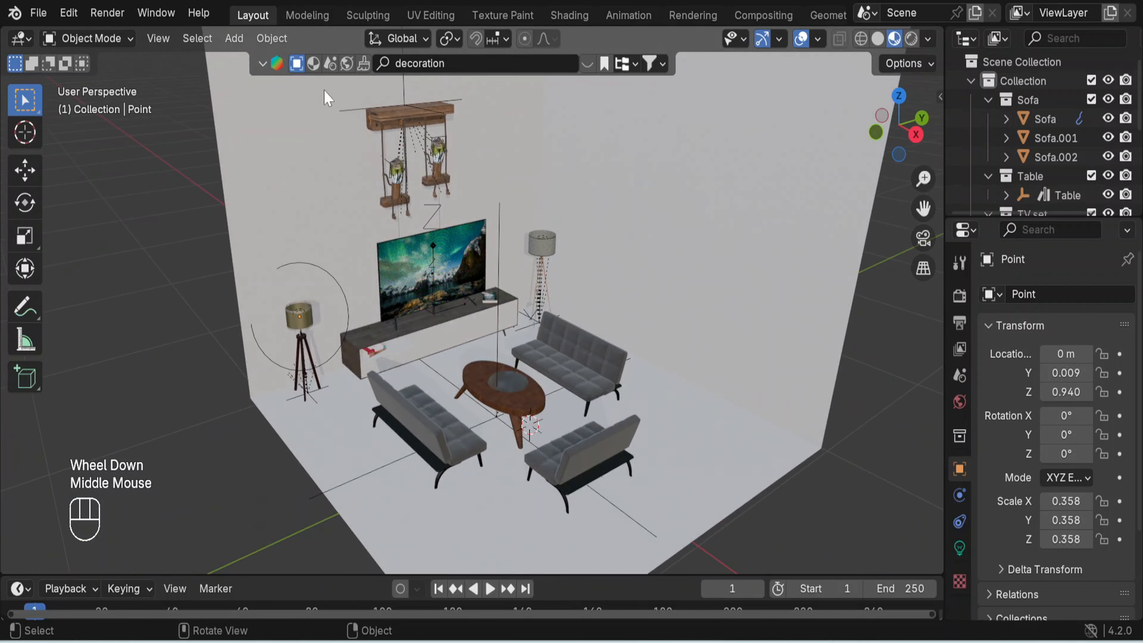
click(313, 63)
double_click(723, 449)
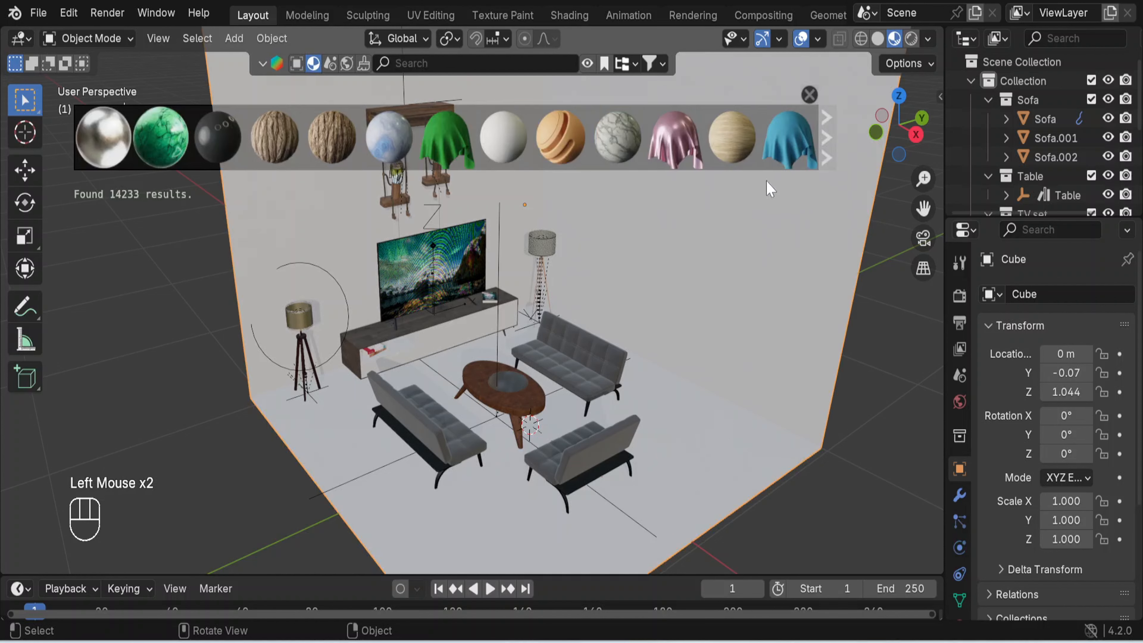
click(810, 96)
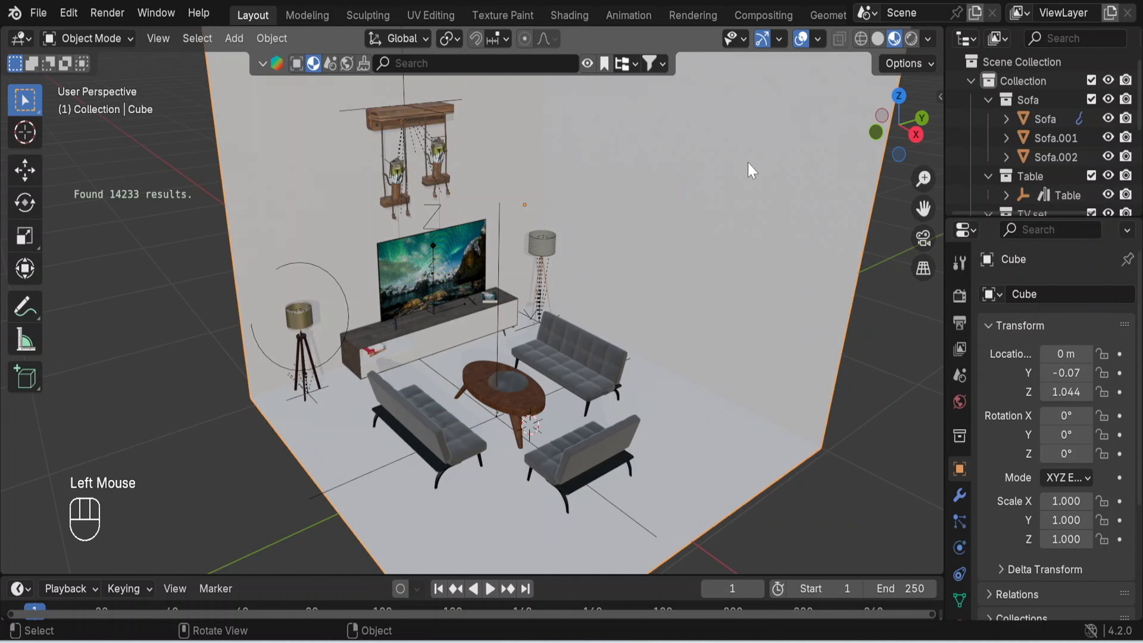
- Separate the room cube's floor face into its own object and return to Object Mode
middle_drag(672, 333, 633, 324)
scroll(617, 309, up, 2)
scroll(620, 309, down, 1)
scroll(620, 308, down, 1)
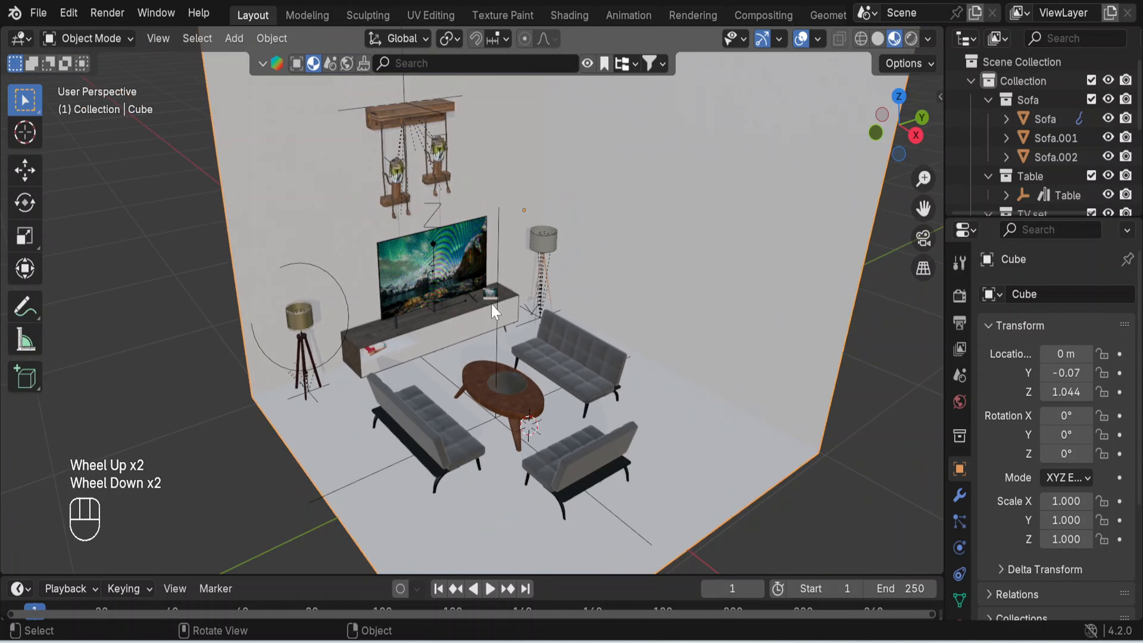
click(128, 40)
click(119, 82)
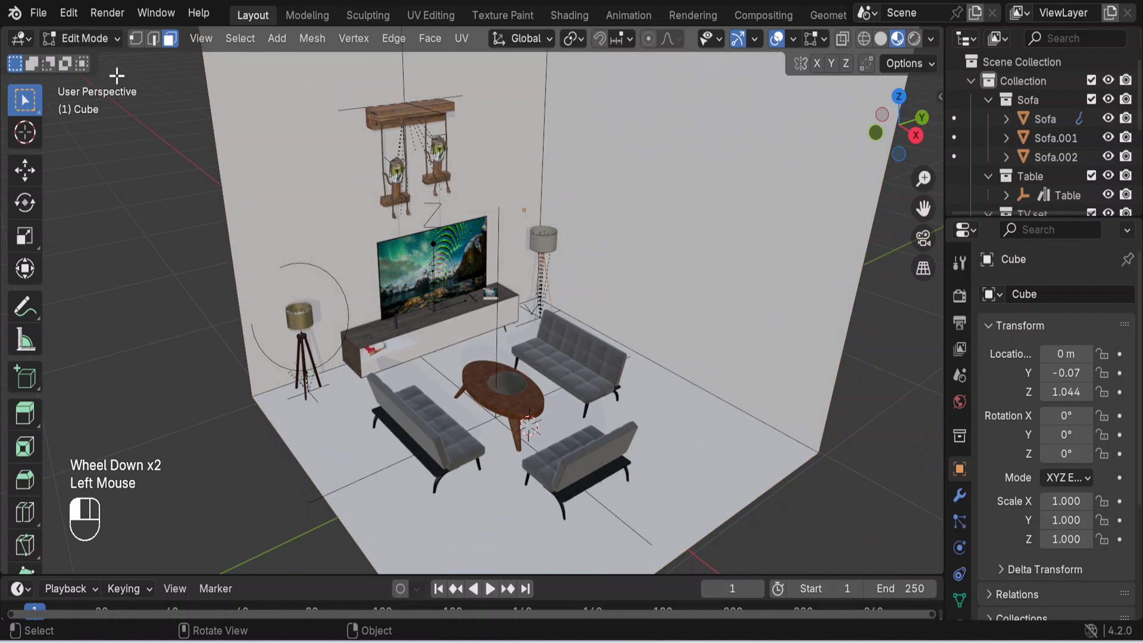
click(721, 437)
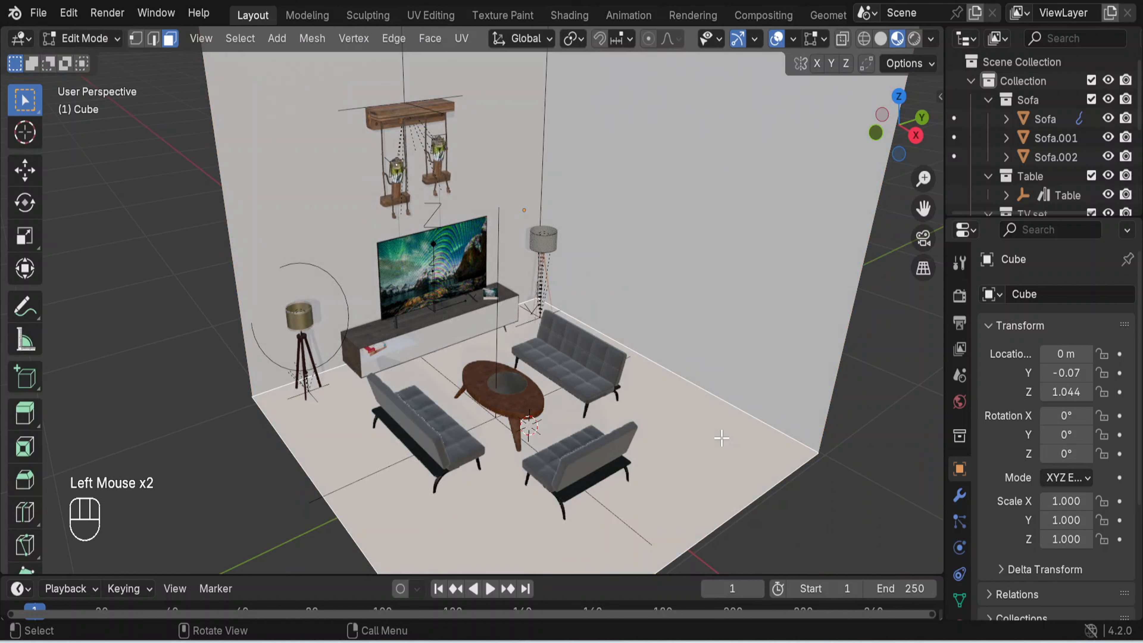
key(p)
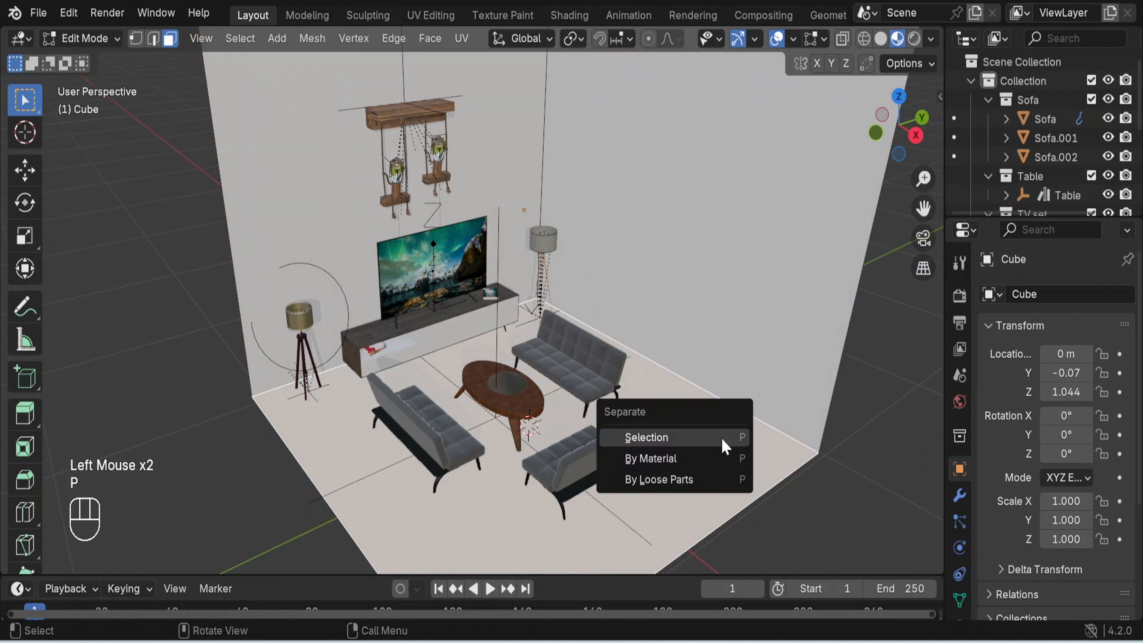
click(721, 437)
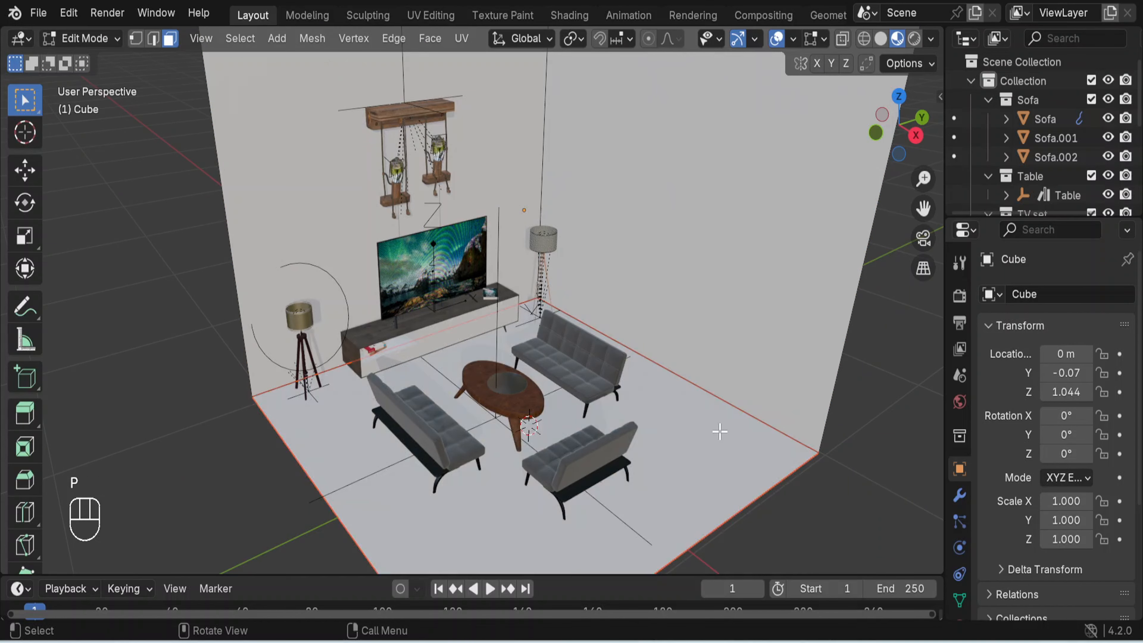
key(Tab)
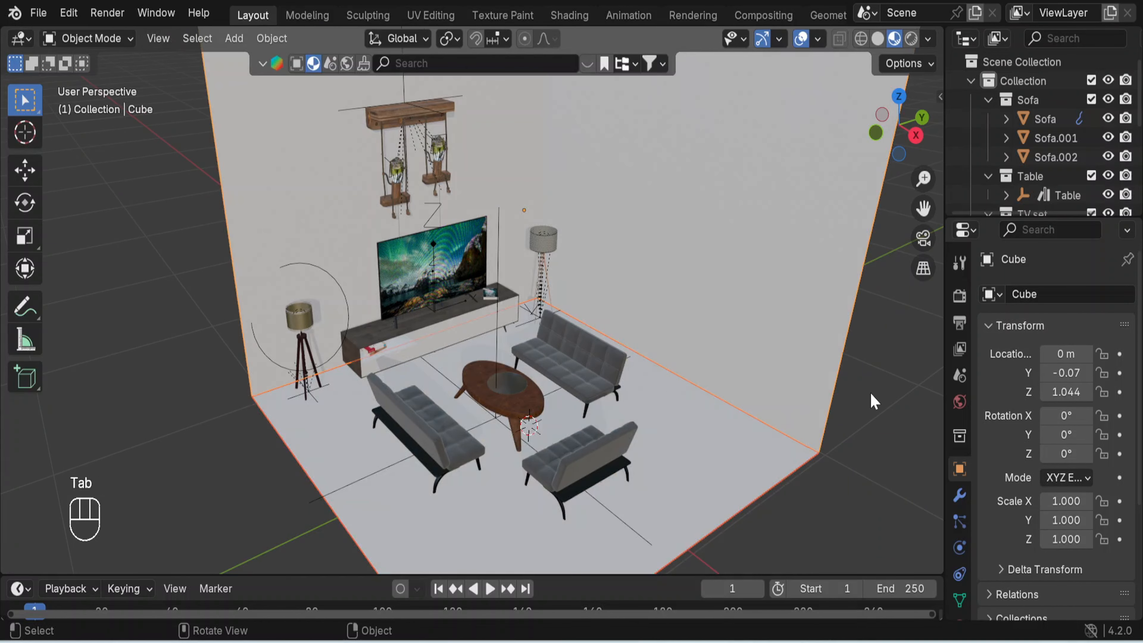
- Clear the selection and select only the separated floor
click(866, 427)
middle_drag(770, 357, 731, 372)
click(696, 447)
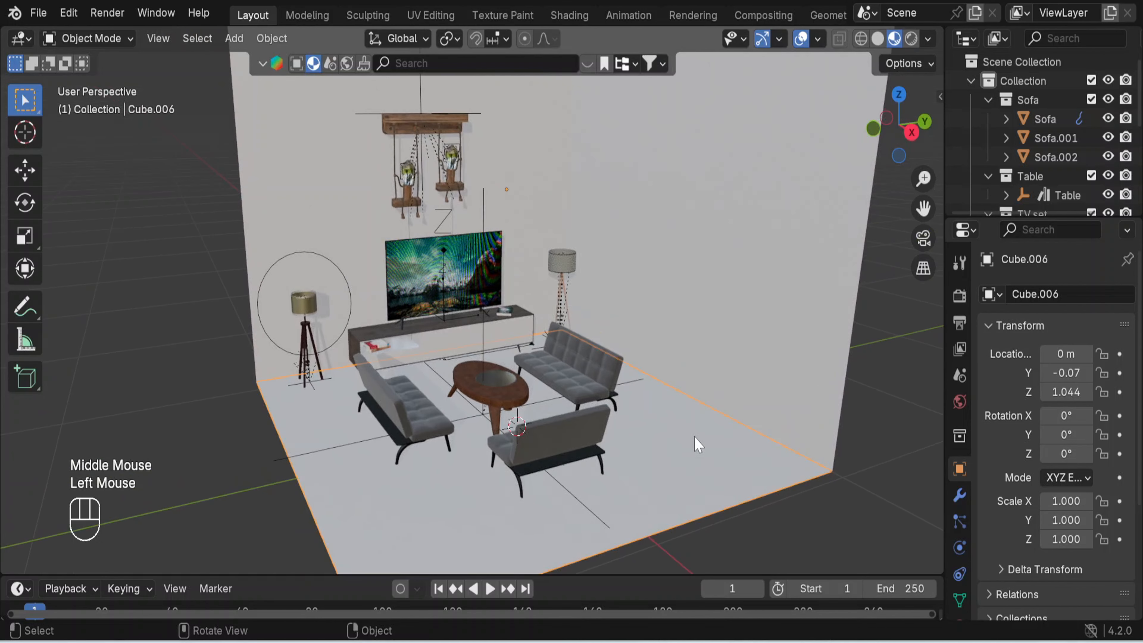
scroll(696, 446, down, 2)
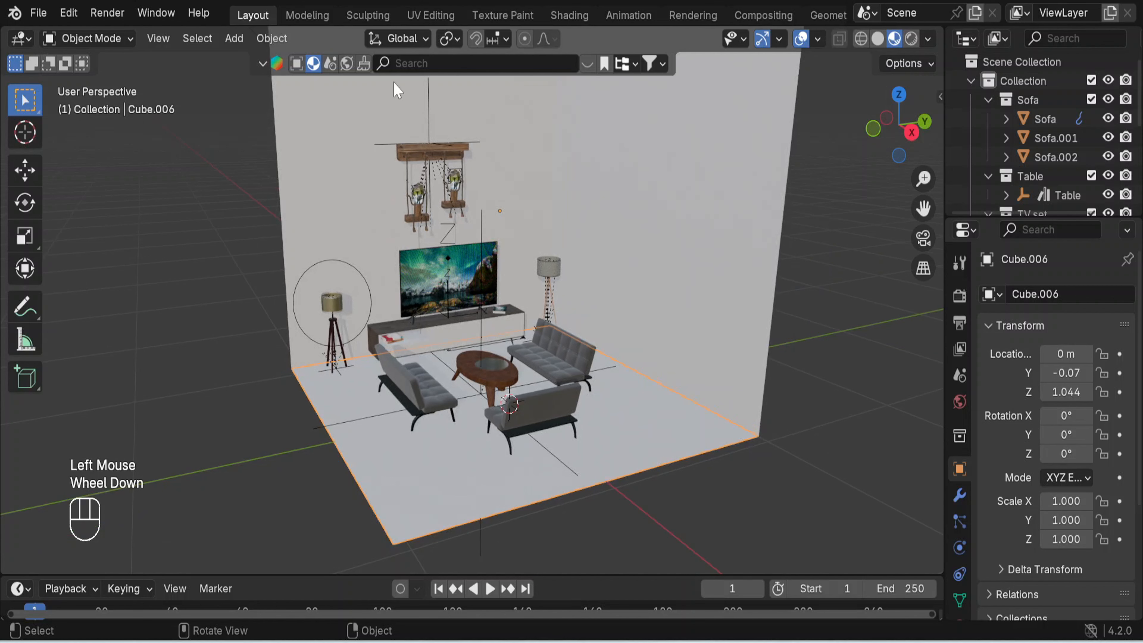
- Search the BlenderKit materials for "ceramic" and browse the results to the Floor ceramic material
click(417, 68)
text(ceramic)
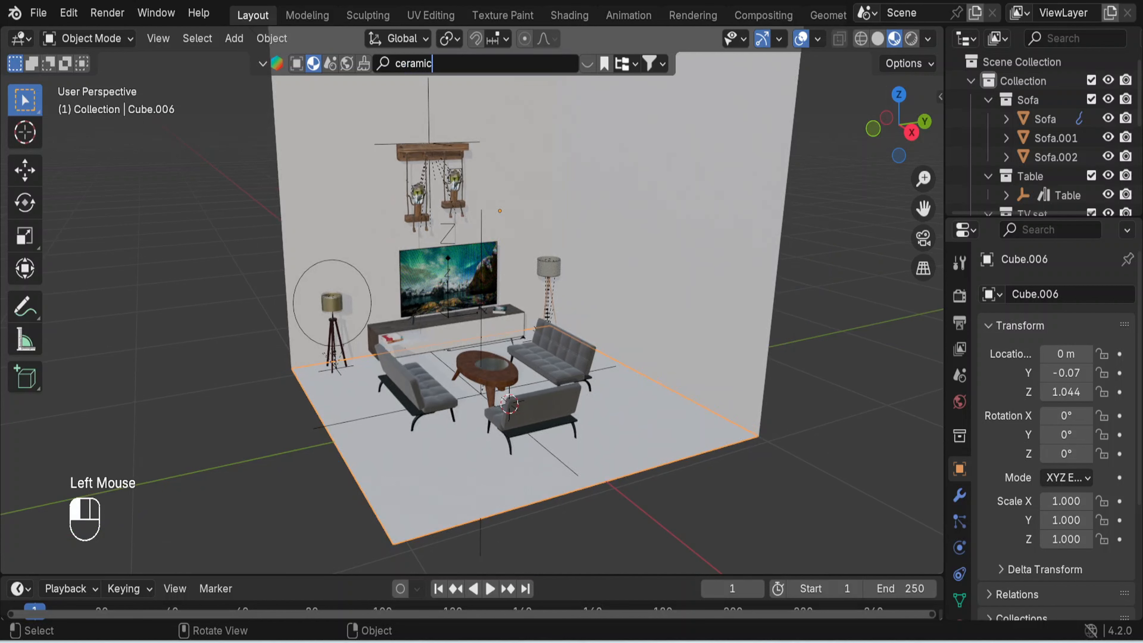
key(Return)
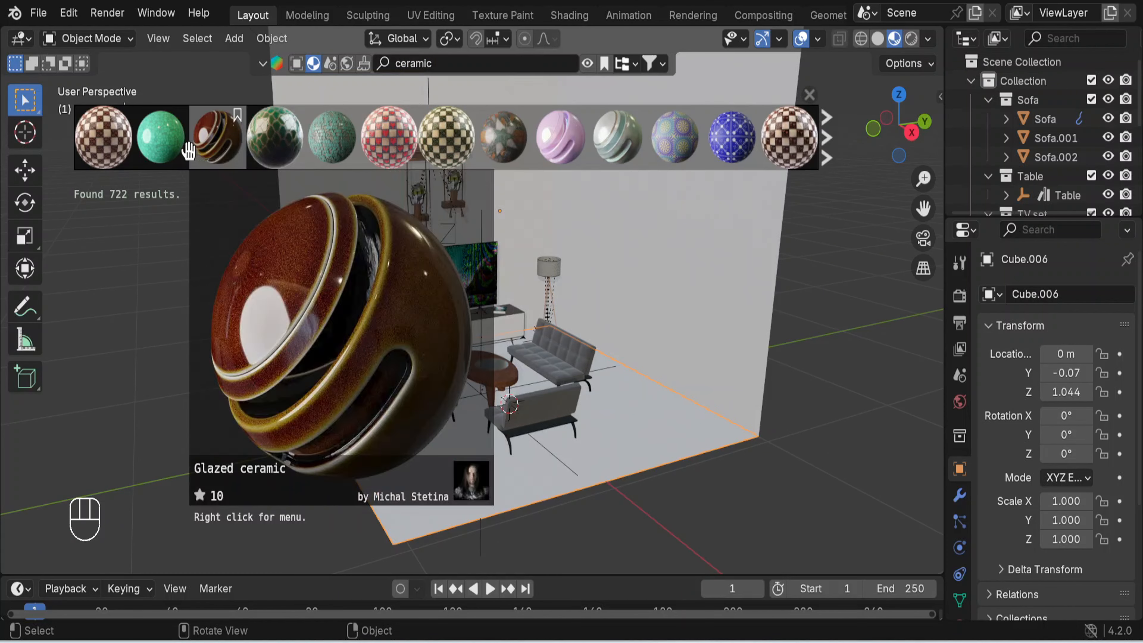
mouse_move(183, 150)
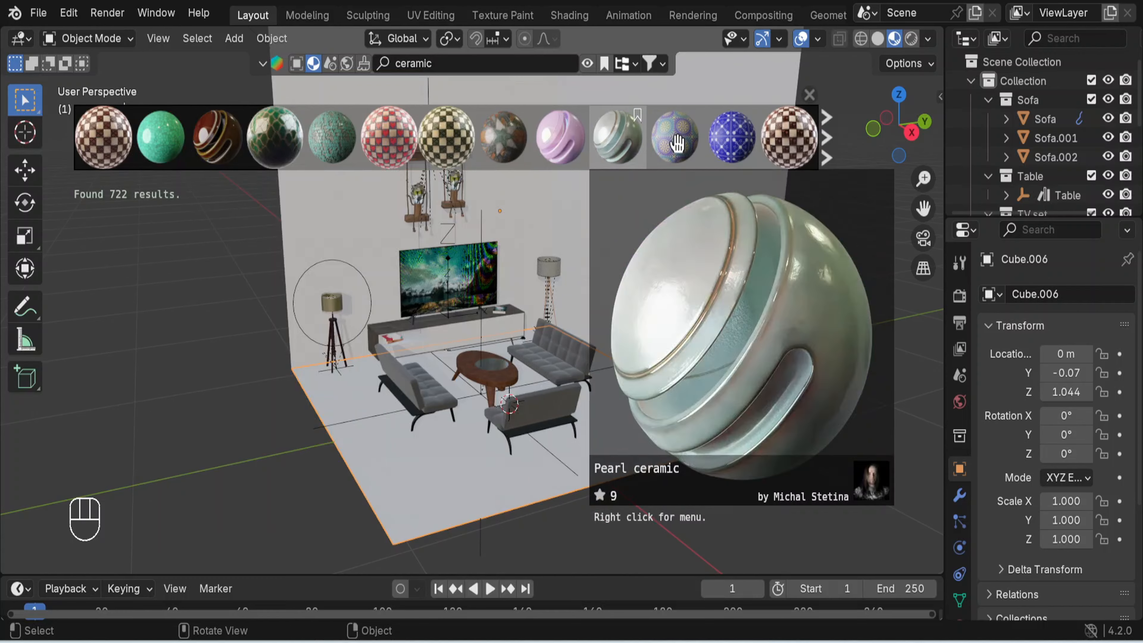
click(826, 140)
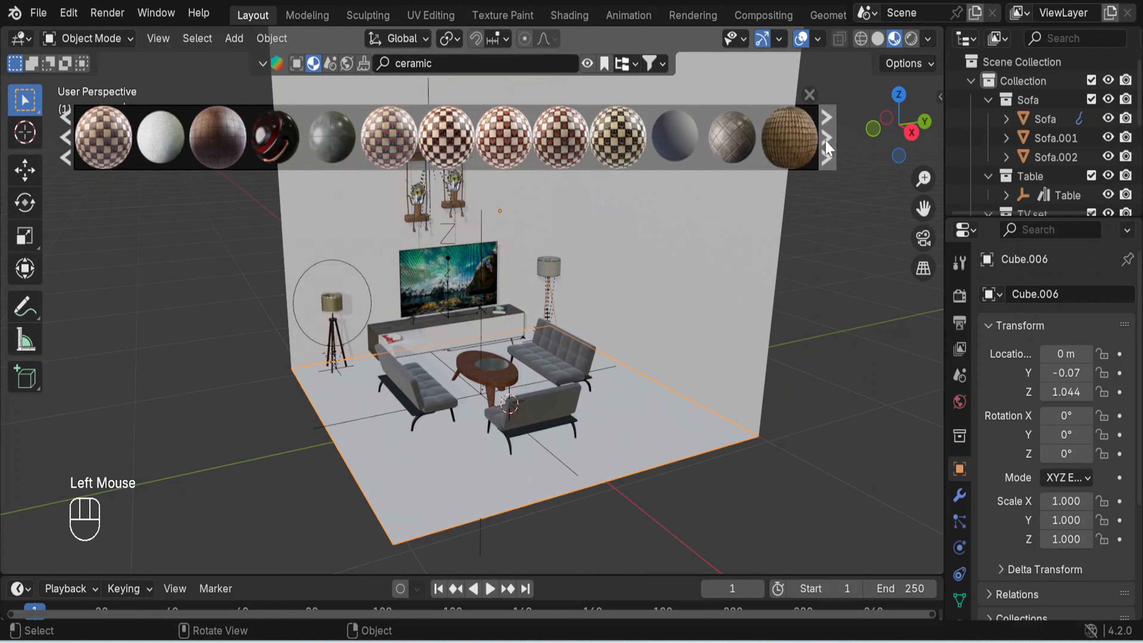
click(826, 147)
click(826, 146)
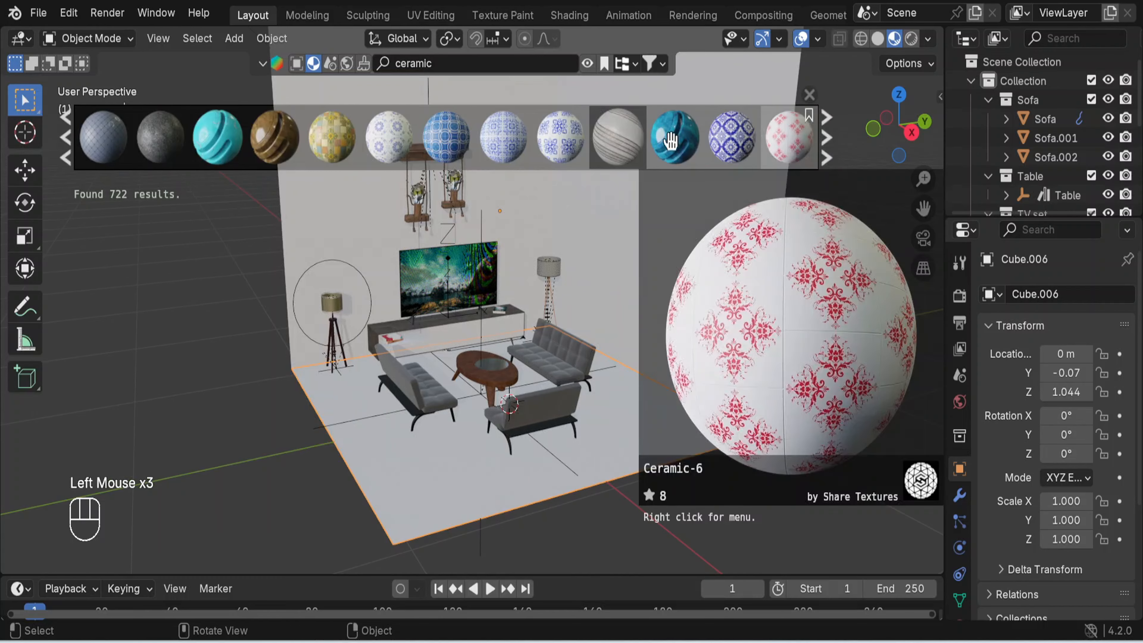
mouse_move(629, 140)
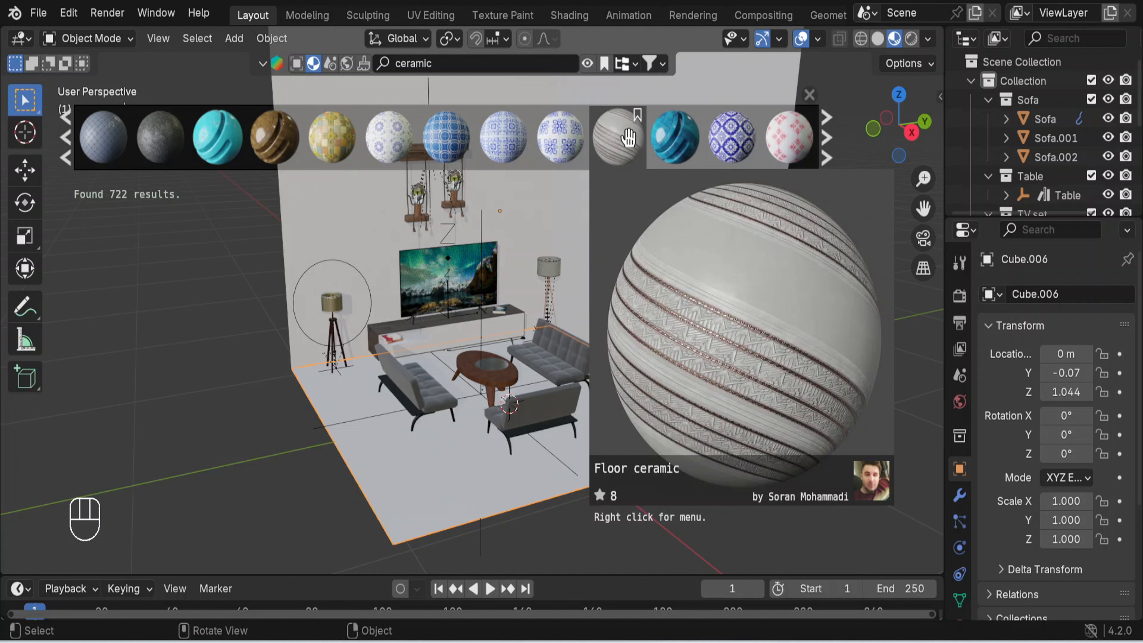
- Try the Floor ceramic material on the floor, close the results and undo the assignment
drag(628, 137, 641, 436)
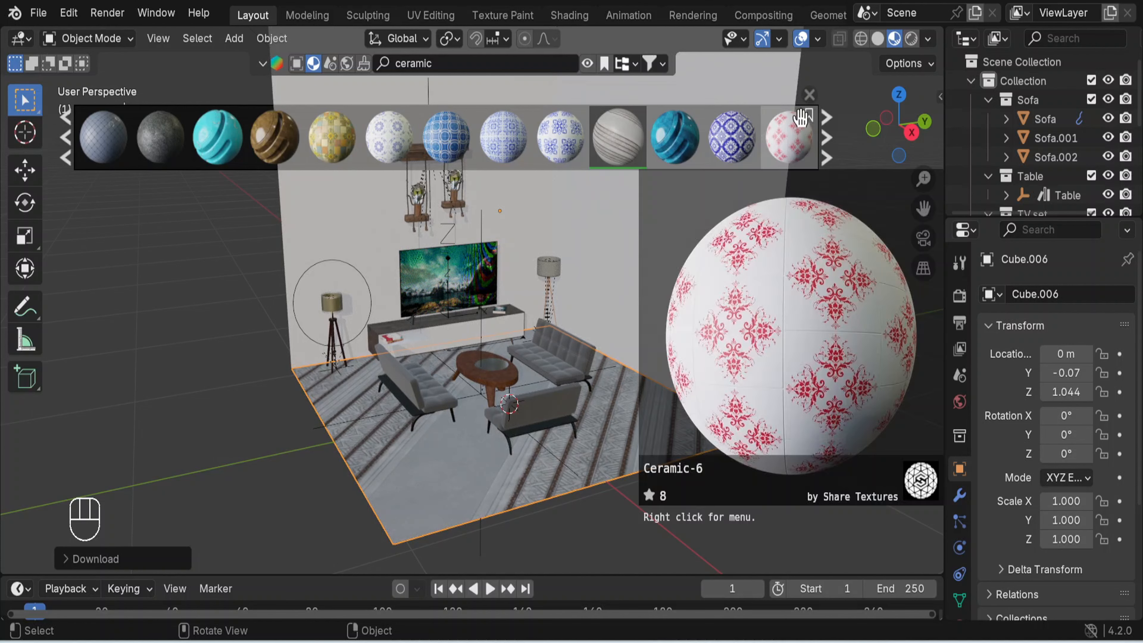
click(808, 96)
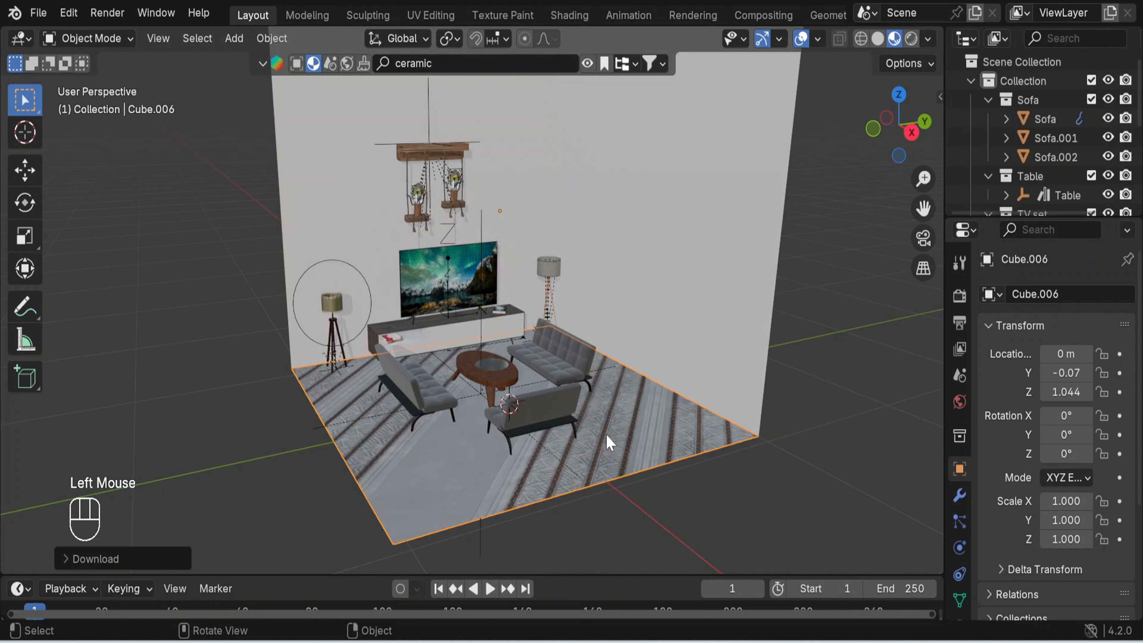
key(ctrl)
key(ctrl+z)
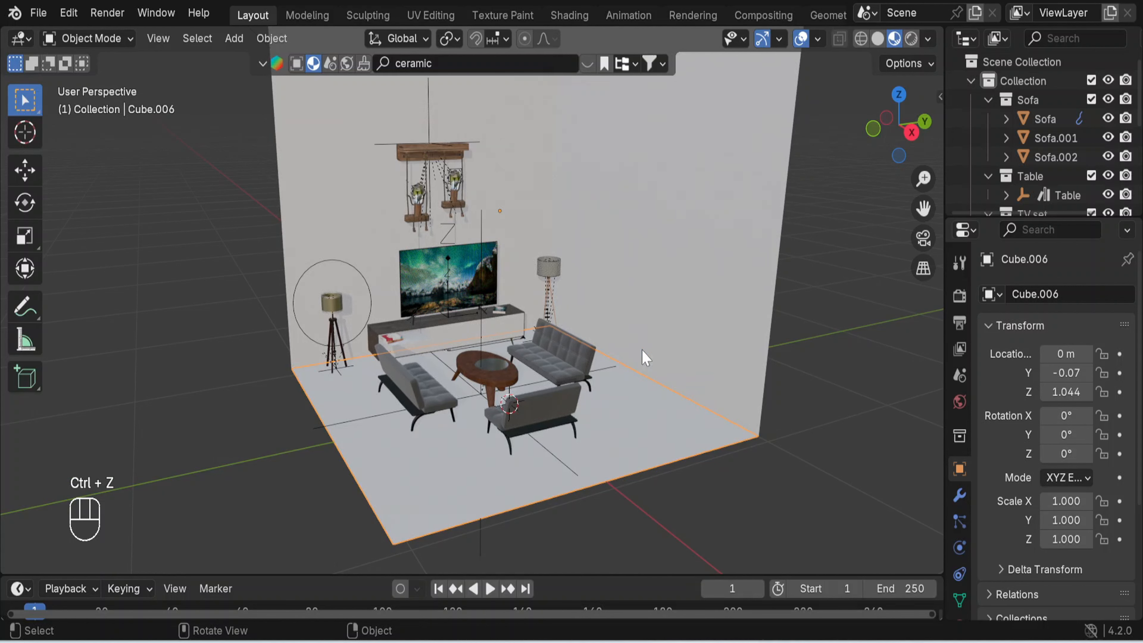
- Add the room walls to the floor selection and apply the scale of both objects
shift+click(685, 305)
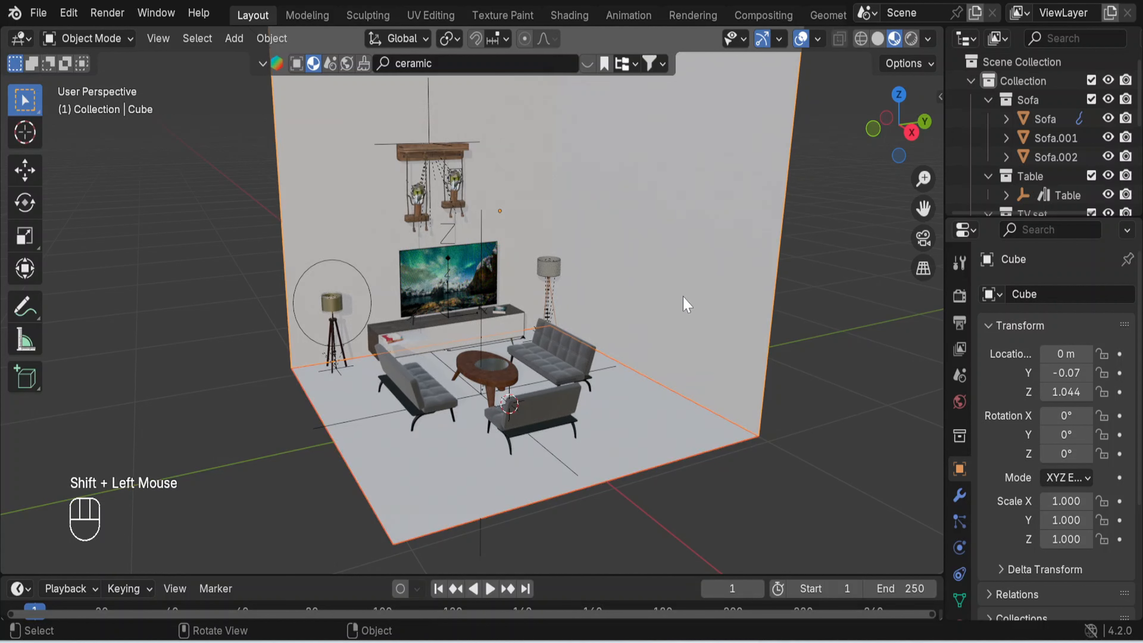
key(ctrl+a)
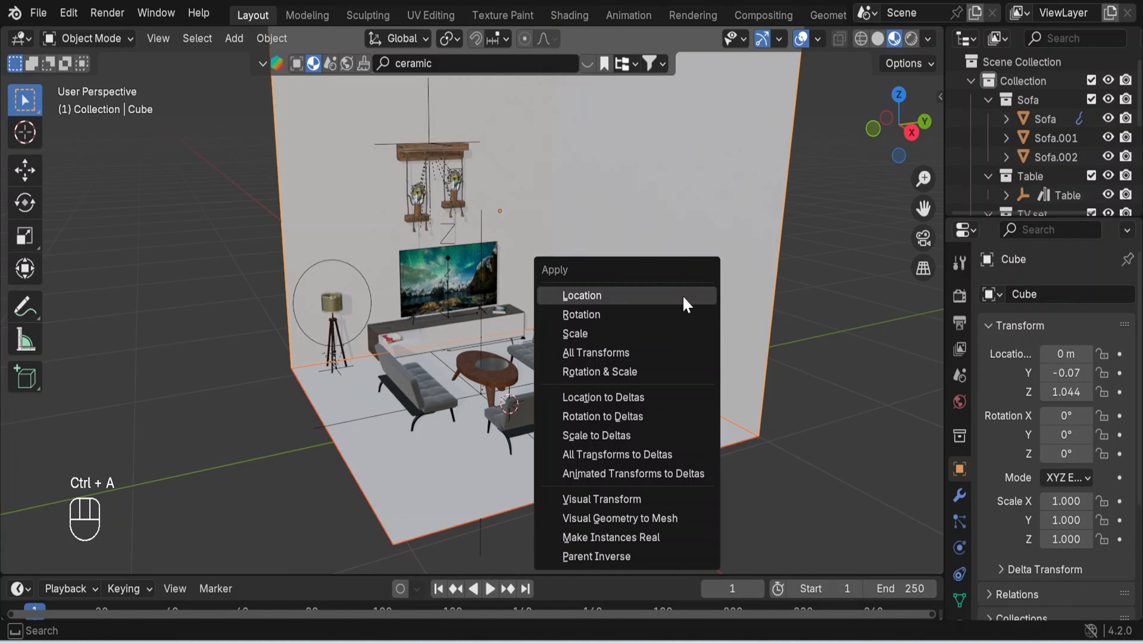
click(652, 333)
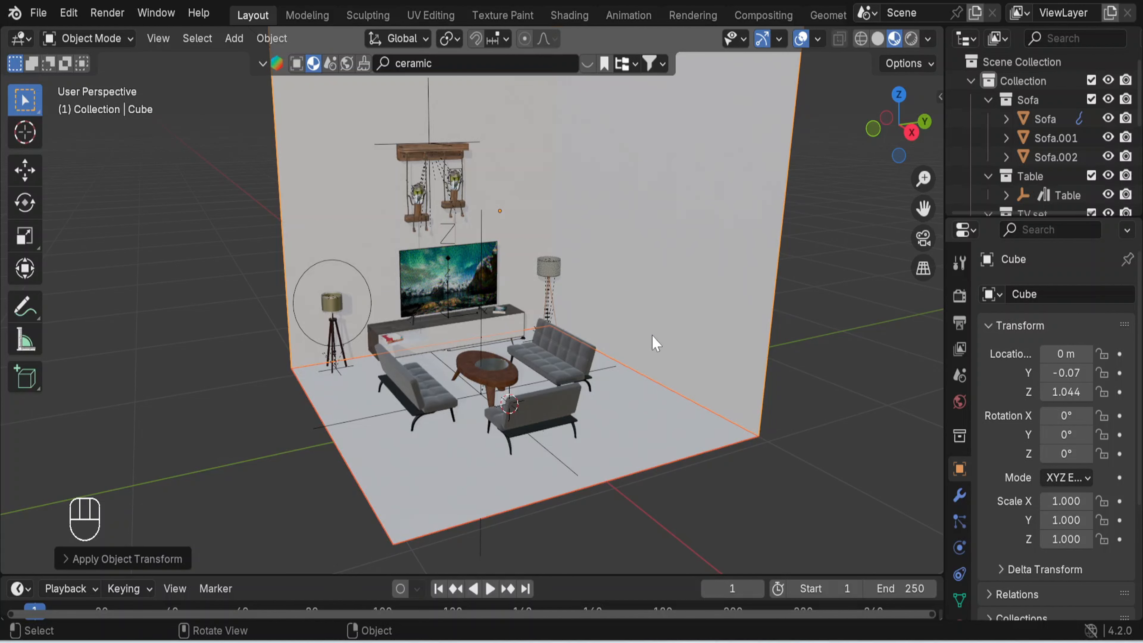
- Reopen the ceramic material results, apply Floor ceramic to the floor and close the results
click(592, 67)
click(592, 66)
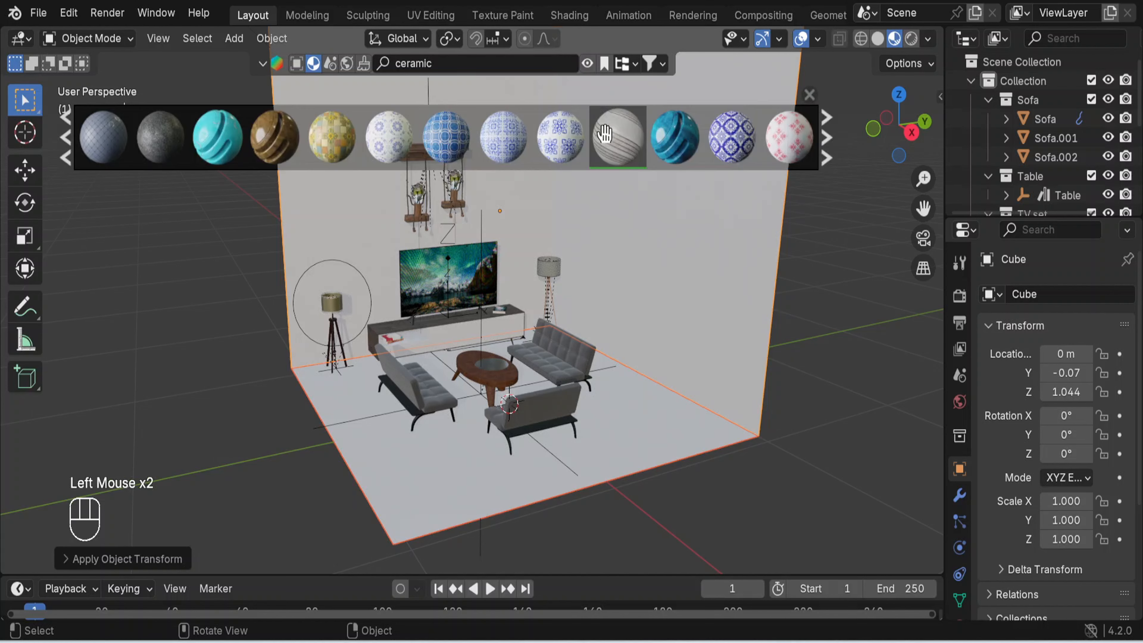
drag(617, 137, 508, 517)
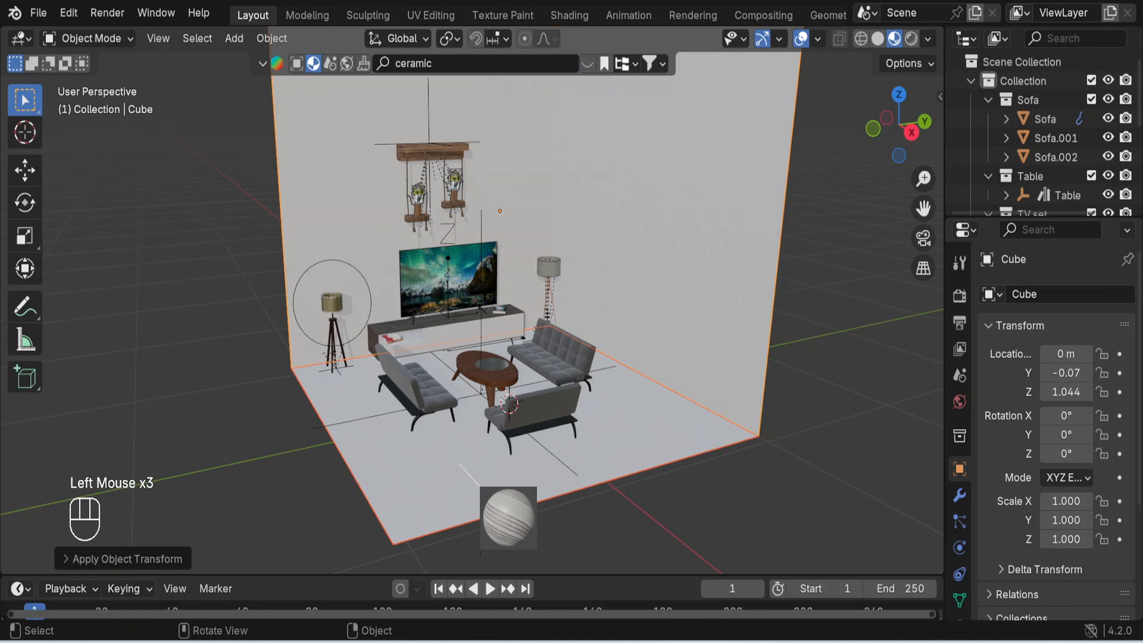
drag(459, 464, 460, 466)
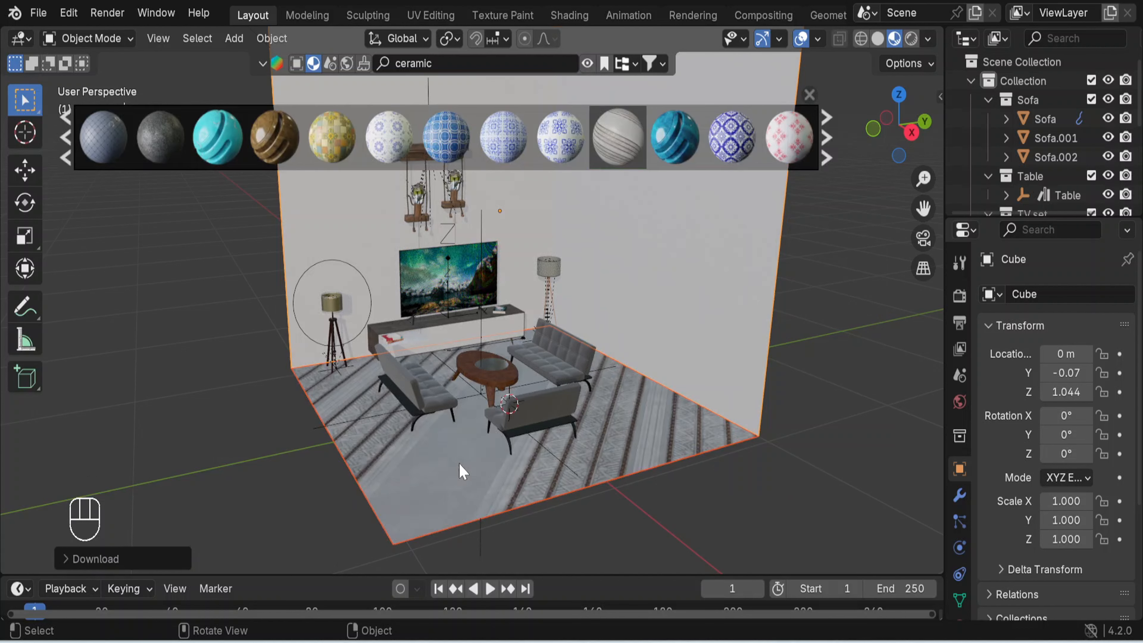
click(810, 90)
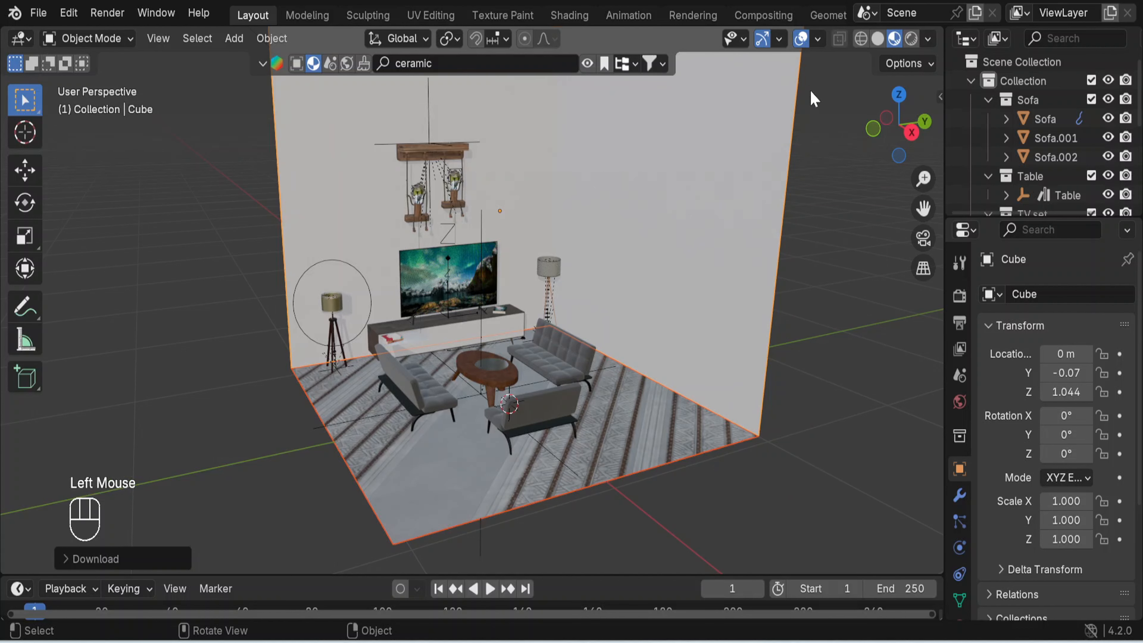
- Open the UV Editing workspace, bring the room into close view and set its 3D viewport to Material Preview shading
click(430, 17)
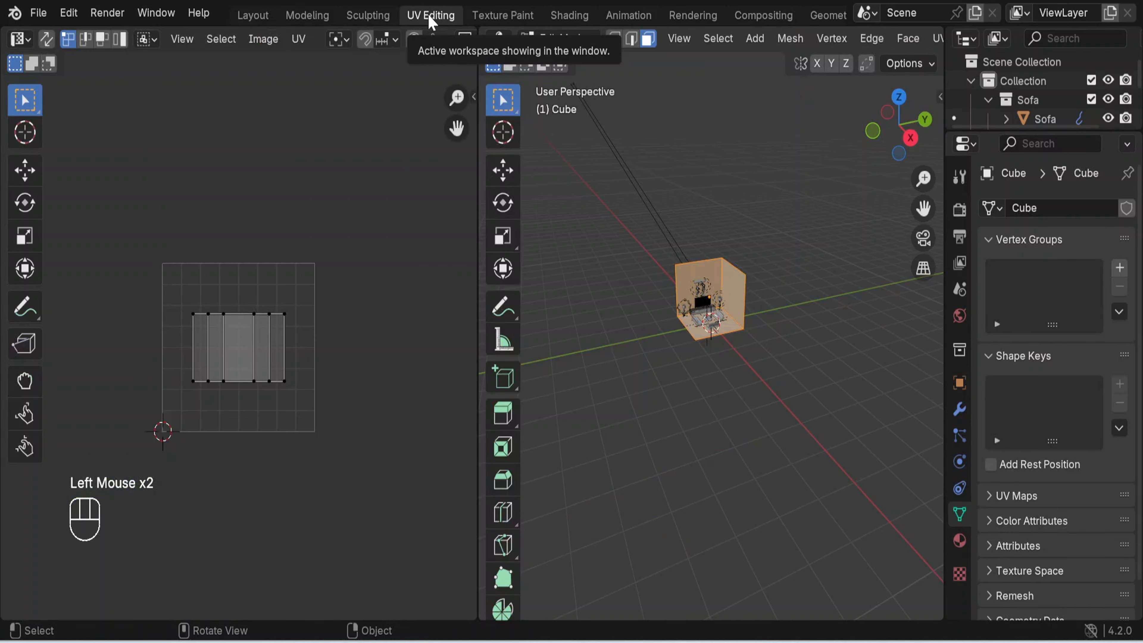
scroll(767, 327, up, 8)
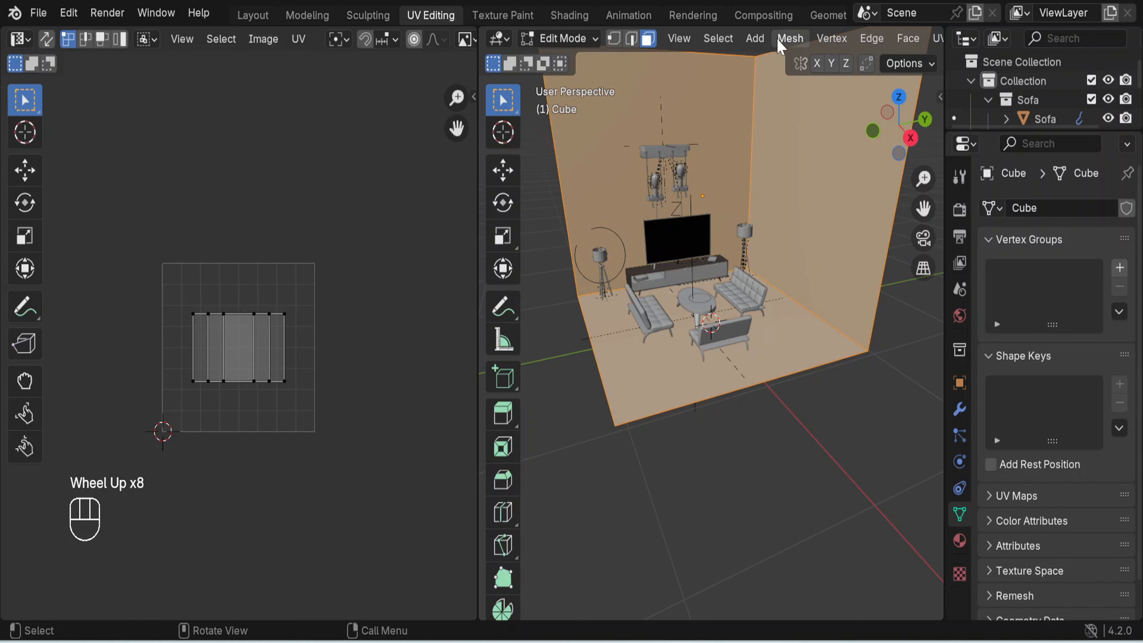
scroll(781, 41, down, 5)
scroll(781, 41, down, 4)
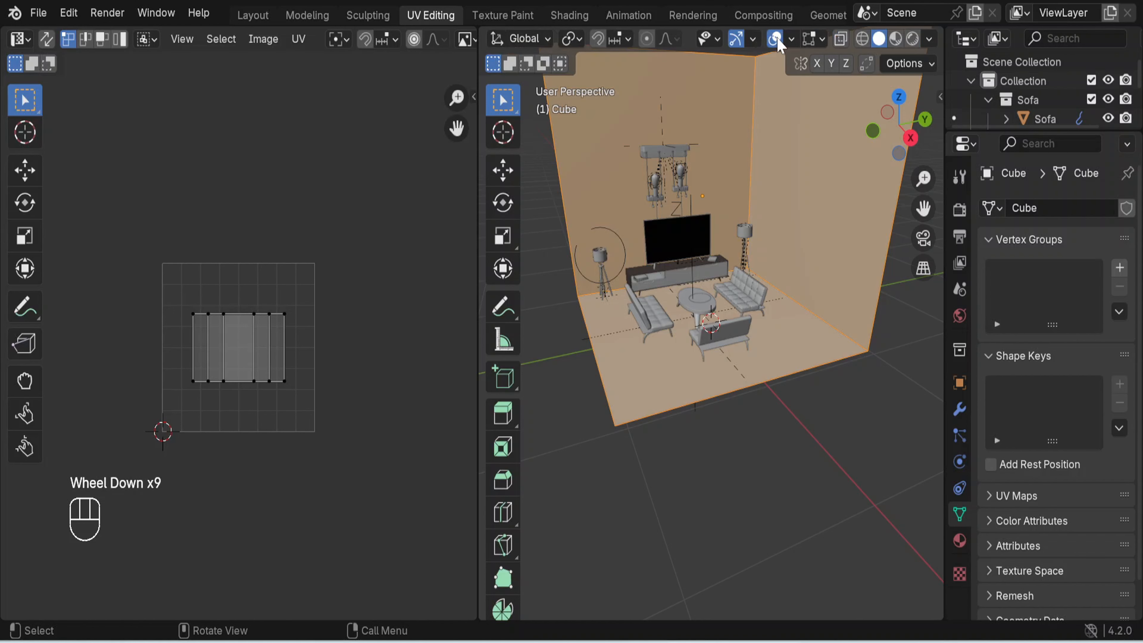
click(895, 40)
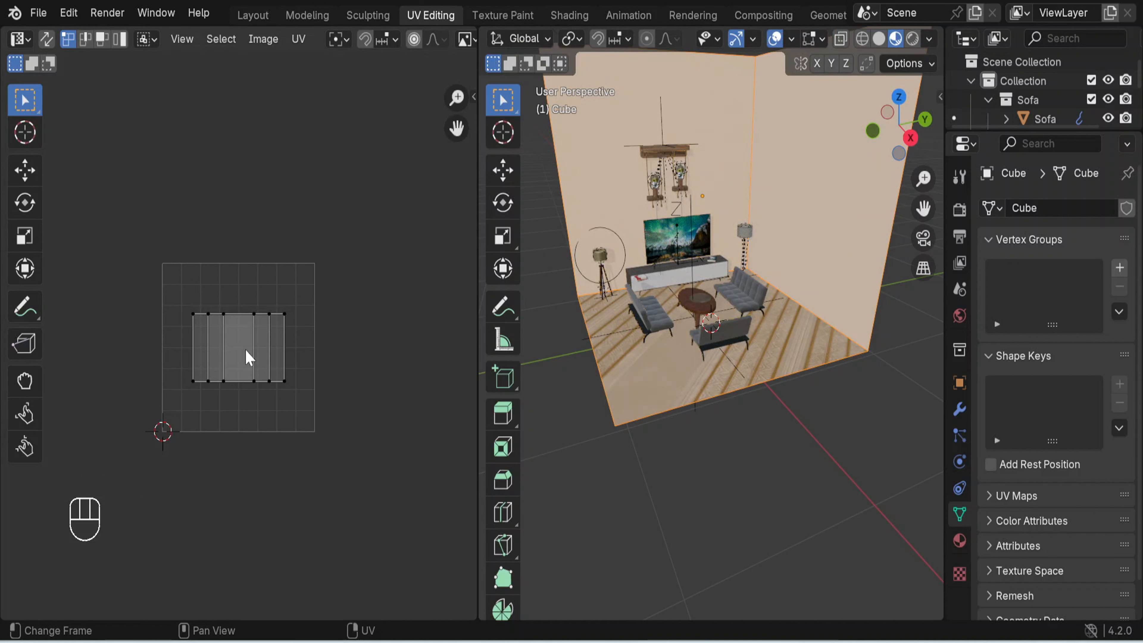
- Select all UV islands of the room walls in the UV editor
key(l)
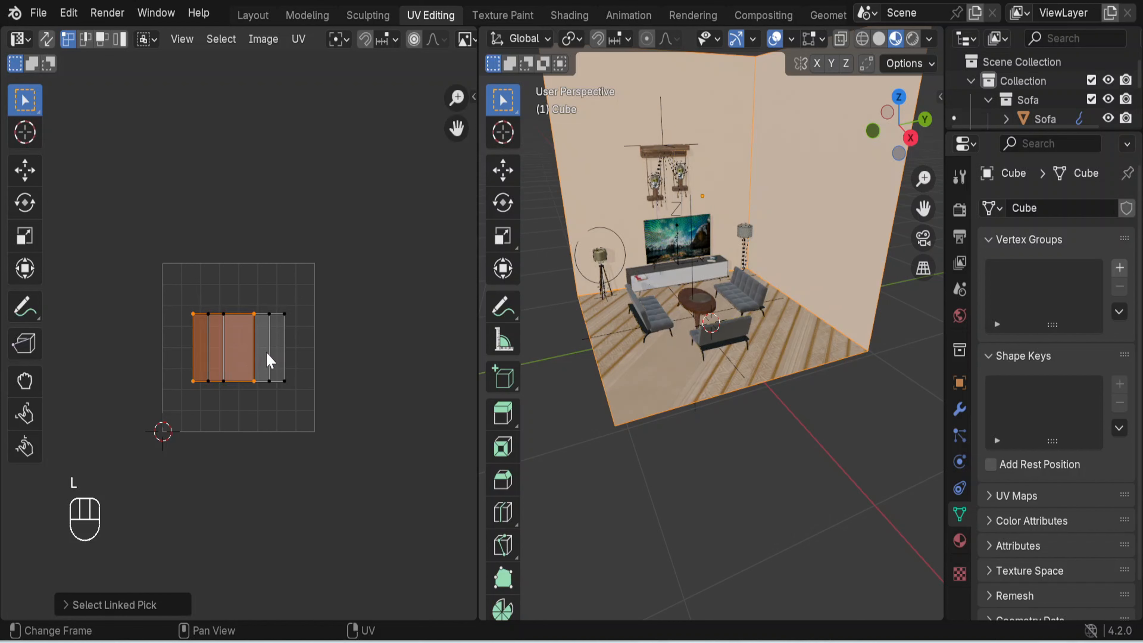
key(l)
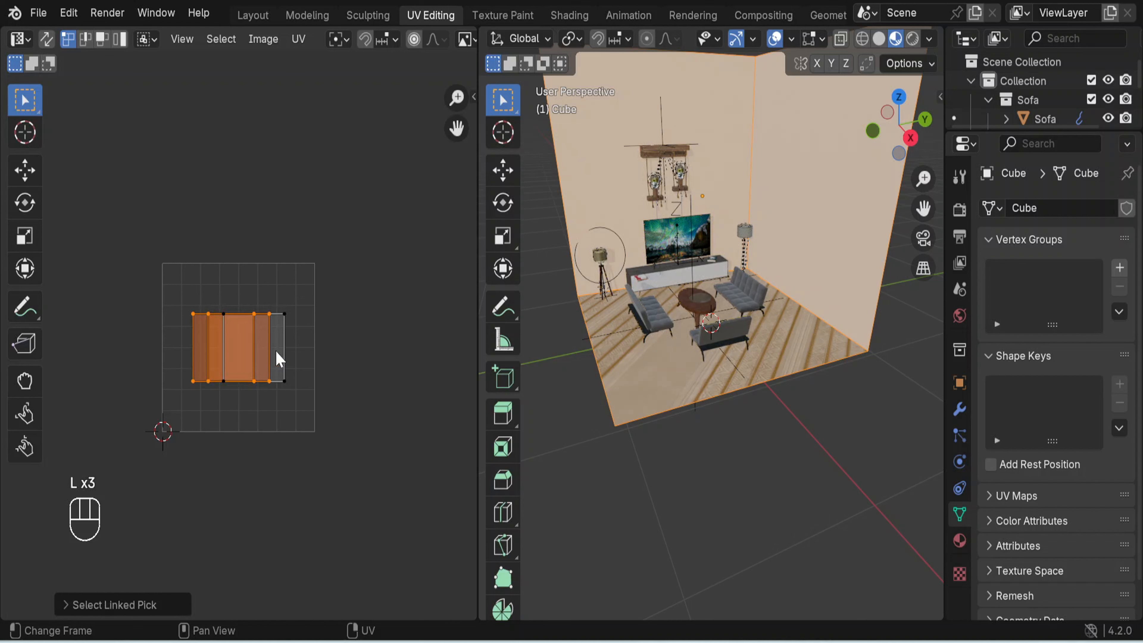
click(276, 349)
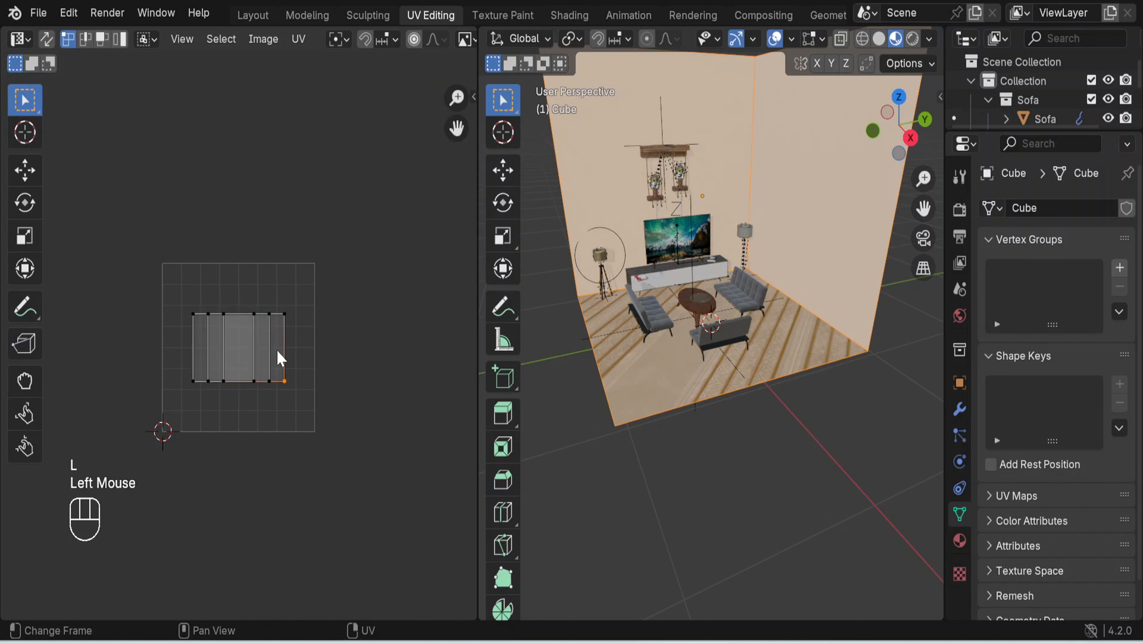
drag(176, 305, 300, 390)
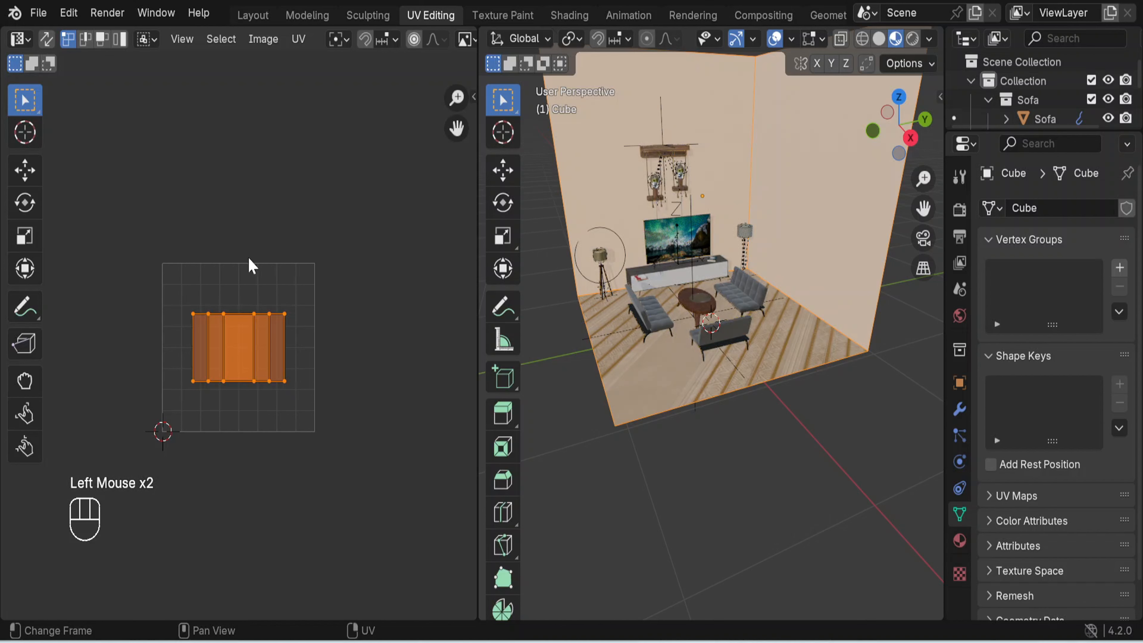
scroll(254, 39, down, 4)
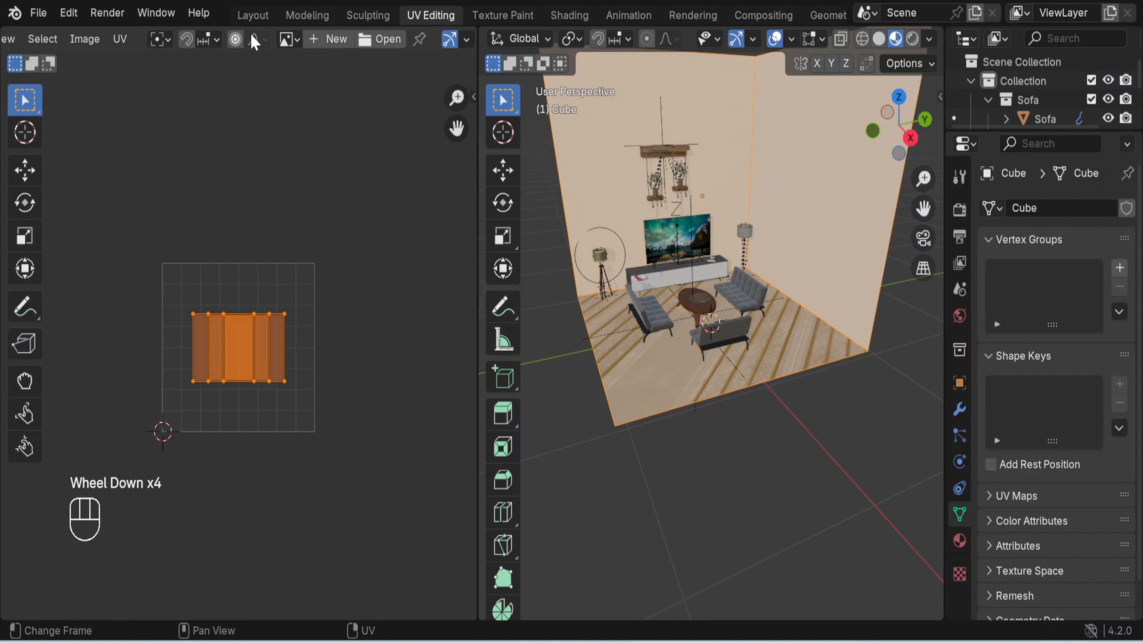
scroll(254, 42, up, 3)
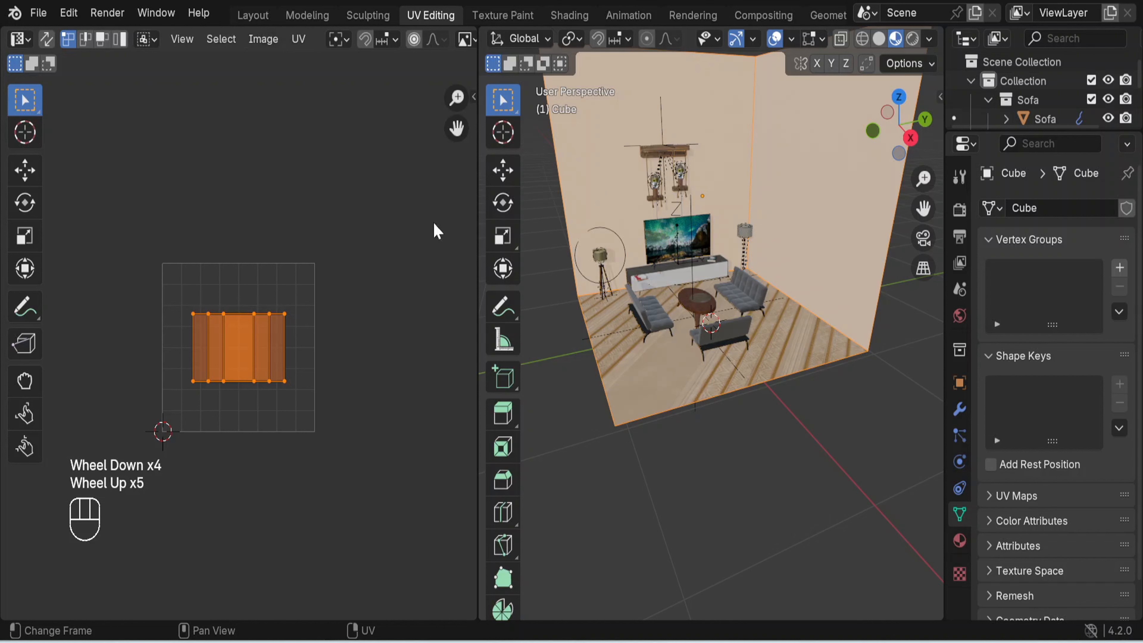
- Select the floor face, scale its UV island up by about 3.7 so the ceramic pattern repeats smaller, and clear the selection
click(719, 455)
double_click(648, 362)
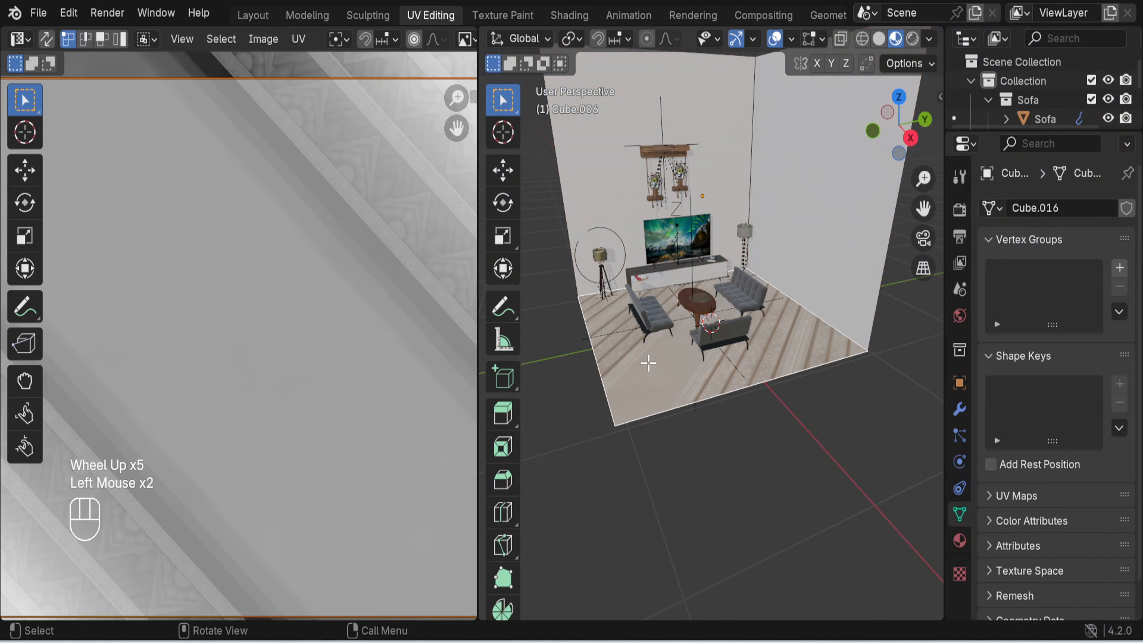
scroll(281, 352, down, 4)
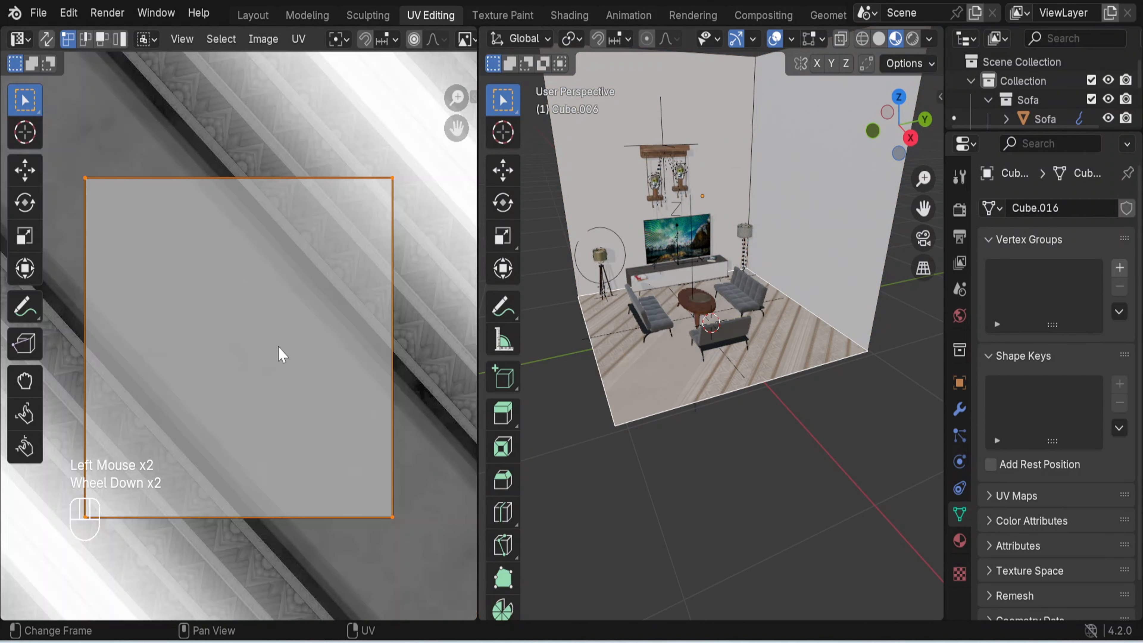
scroll(281, 352, down, 1)
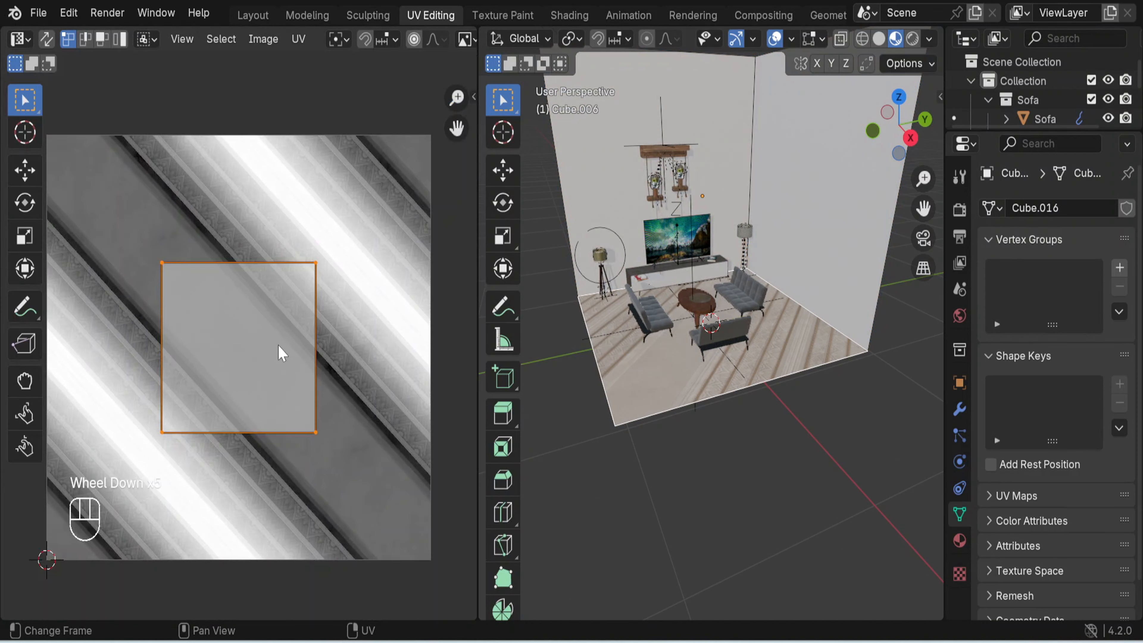
scroll(280, 352, down, 2)
scroll(280, 352, up, 1)
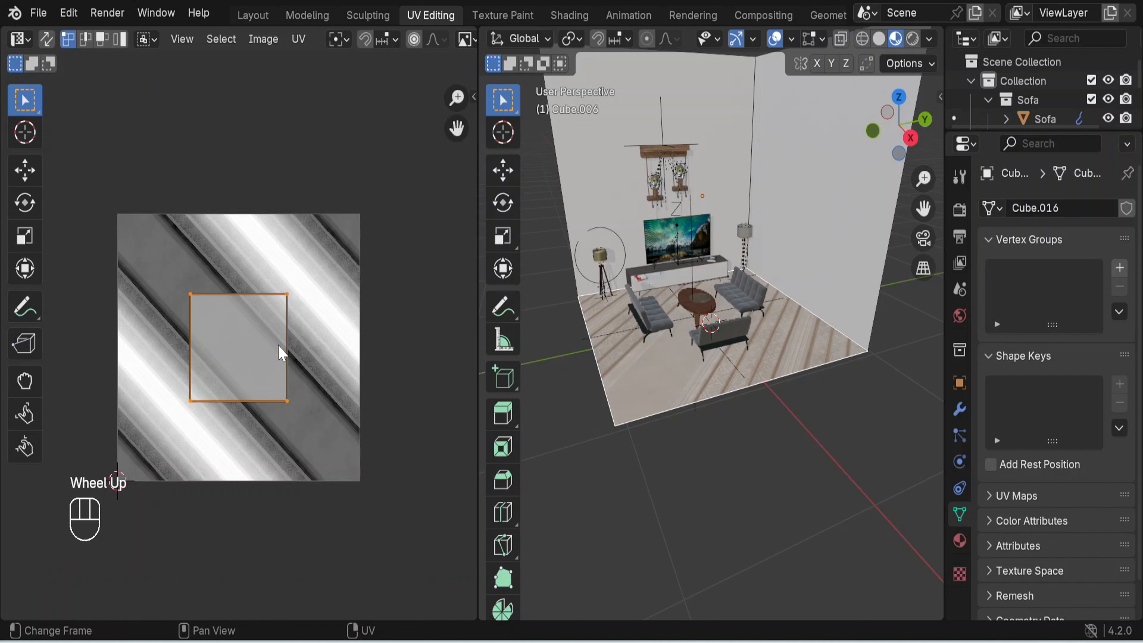
key(l)
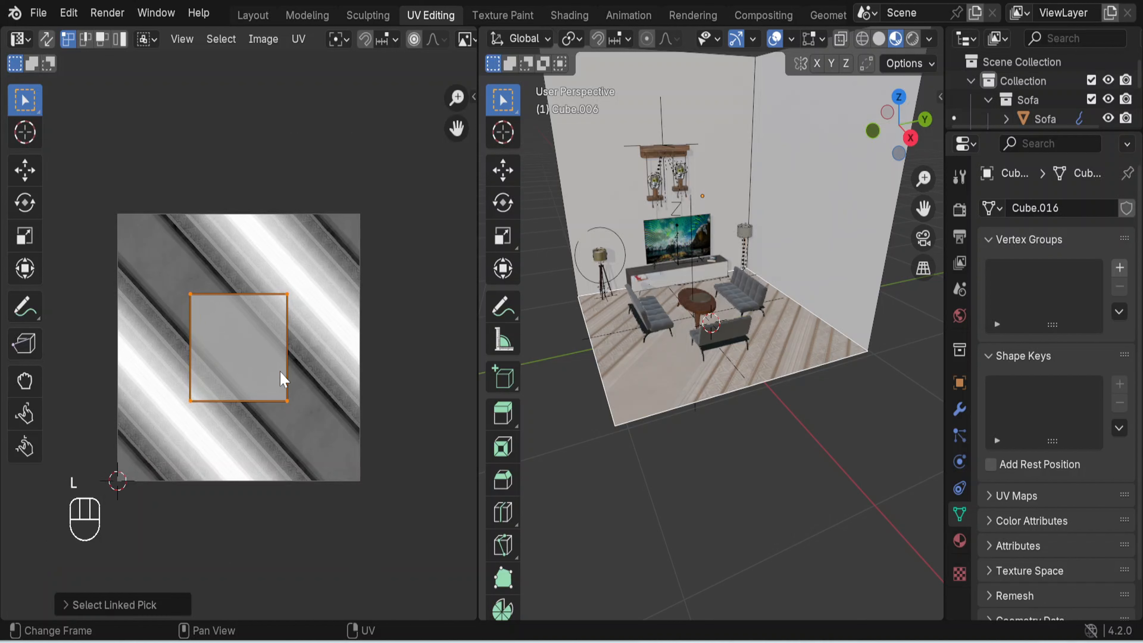
key(s)
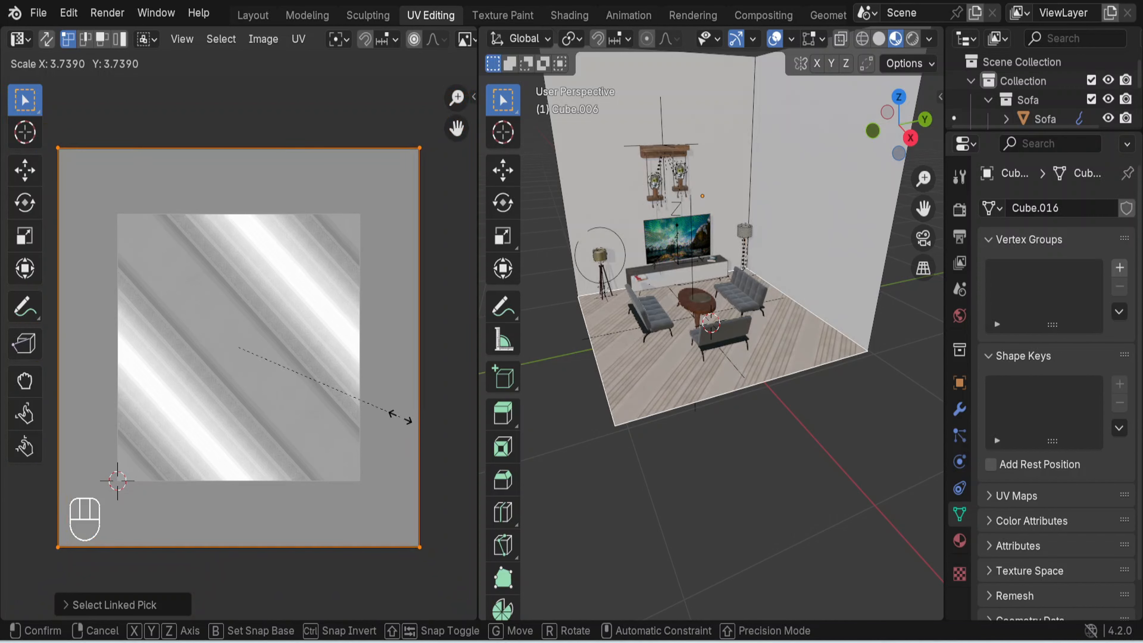
click(400, 417)
click(781, 468)
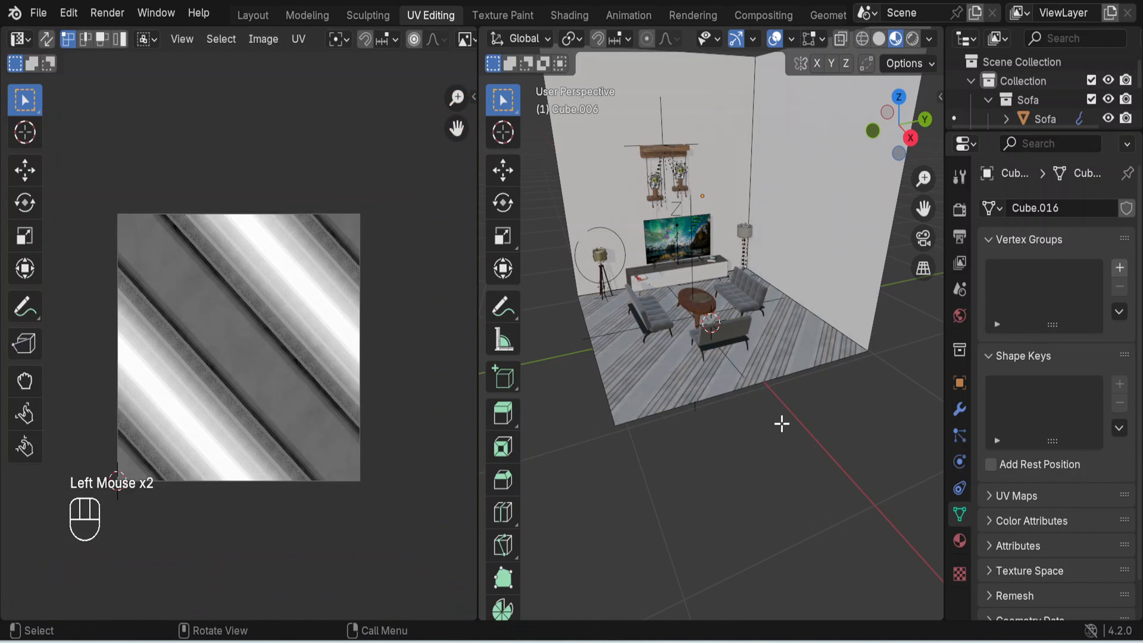
- Close the UV editor by joining its area with the 3D viewport
scroll(808, 368, up, 4)
scroll(808, 367, down, 3)
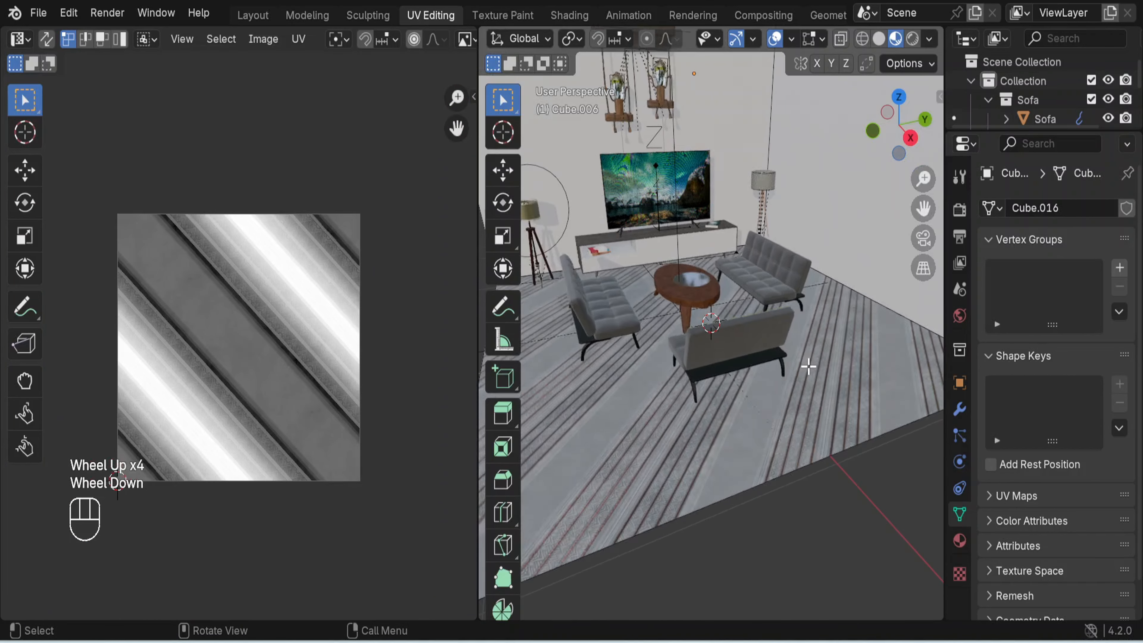
scroll(808, 366, down, 2)
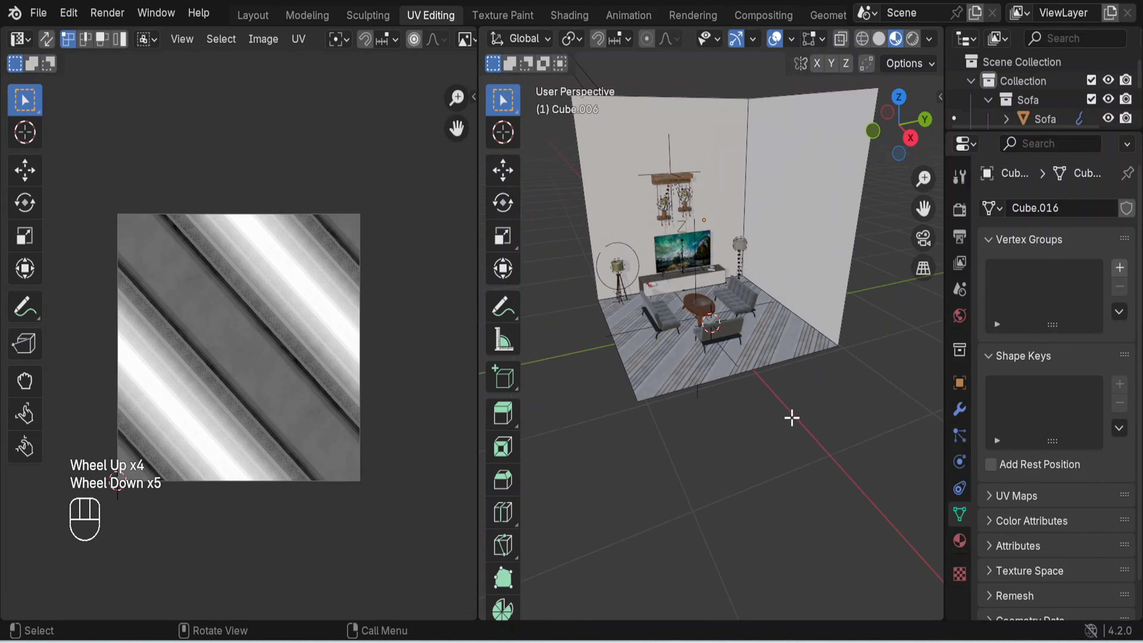
mouse_move(790, 416)
middle_down()
mouse_move(819, 350)
mouse_move(797, 408)
middle_up()
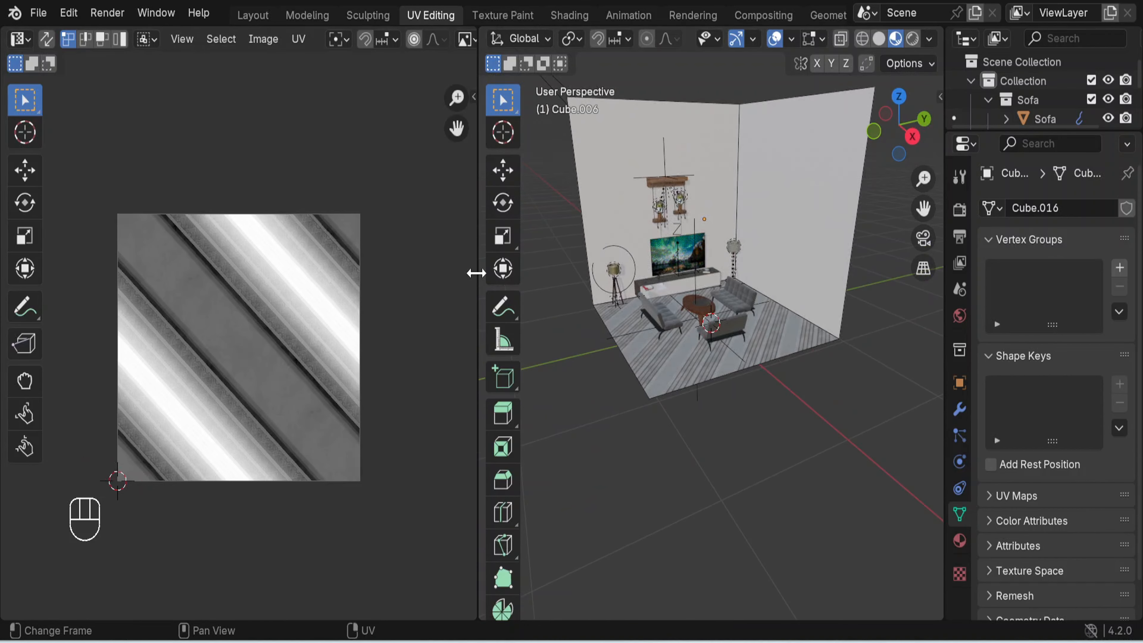
drag(475, 271, 447, 271)
right_click(446, 272)
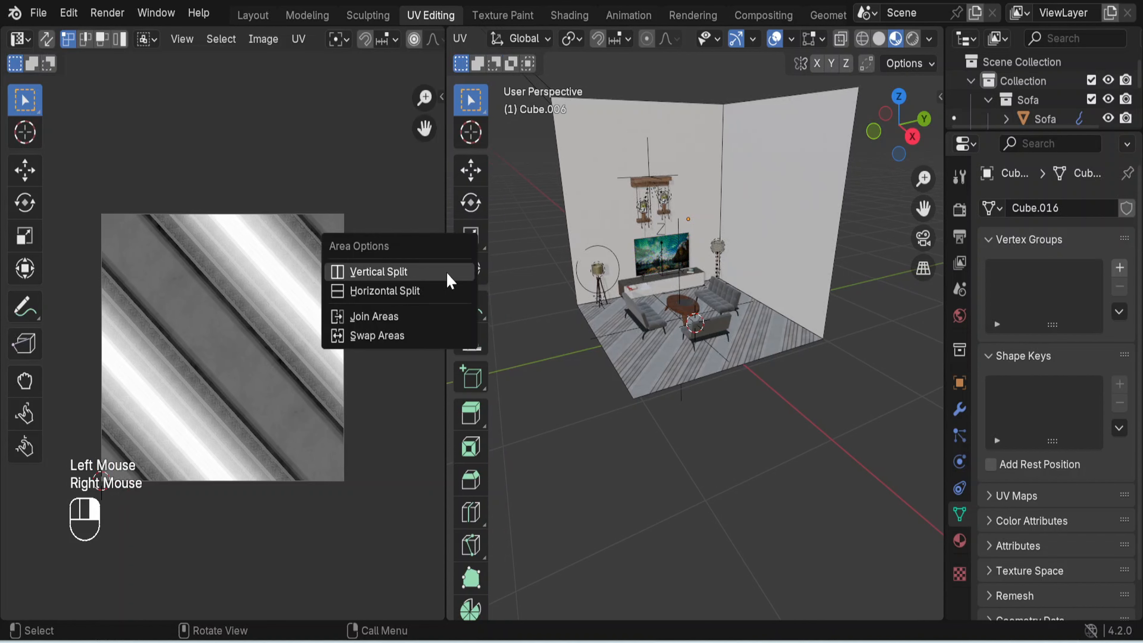
click(404, 316)
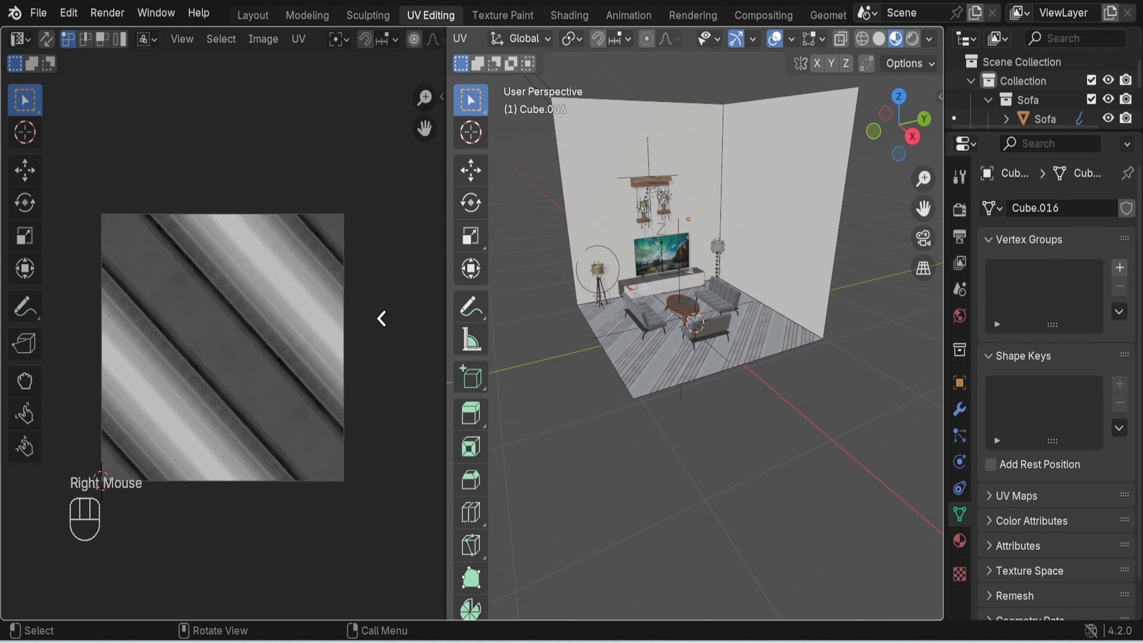
click(377, 319)
- Return to Object Mode, search the BlenderKit materials for "wall" and show the results
scroll(573, 257, up, 2)
scroll(573, 257, up, 1)
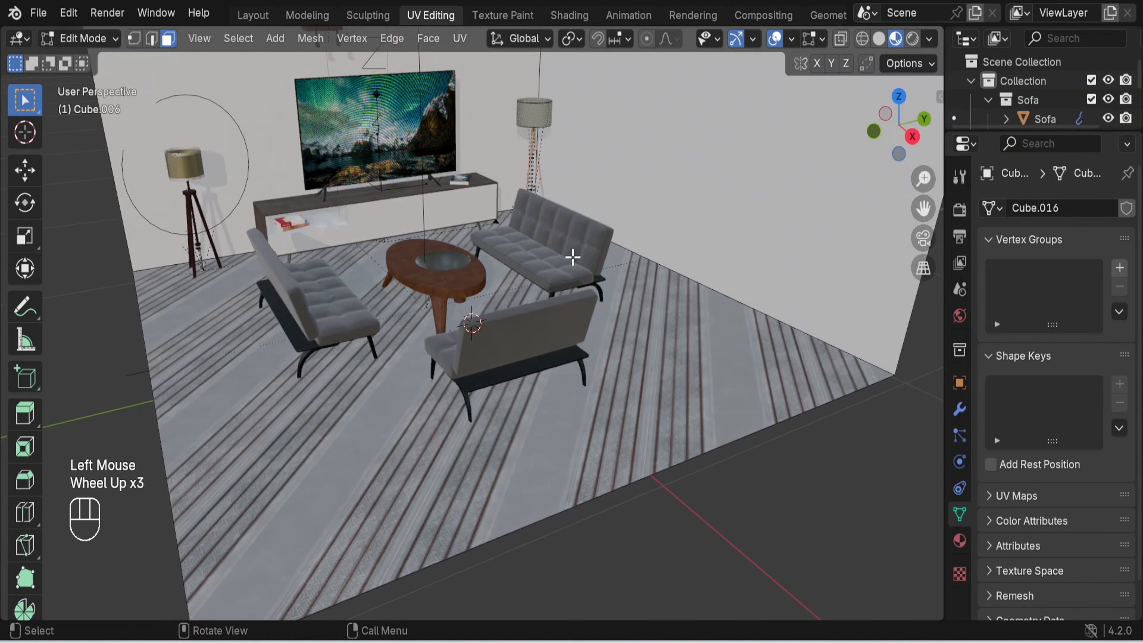
scroll(572, 257, down, 2)
middle_drag(573, 252, 594, 232)
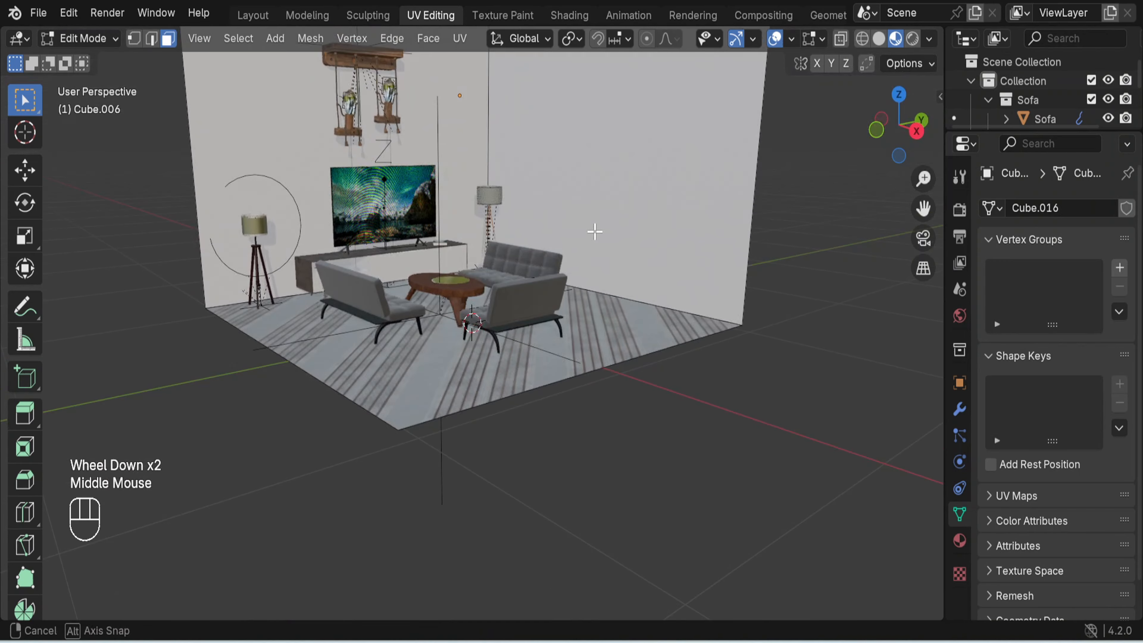
shift+middle_drag(602, 187, 615, 289)
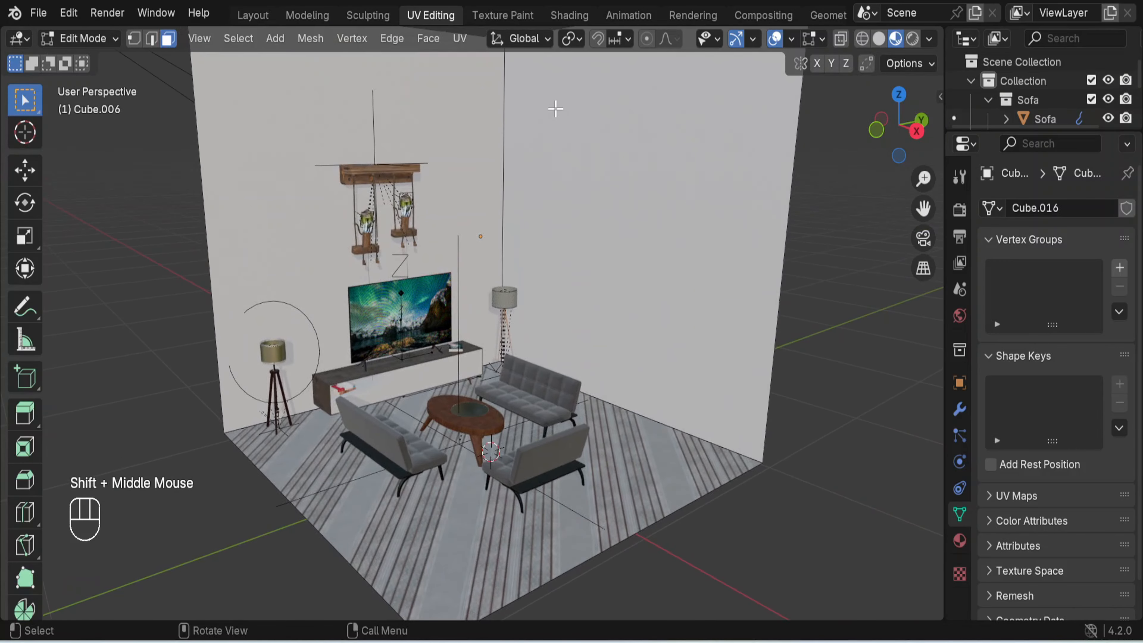
key(Tab)
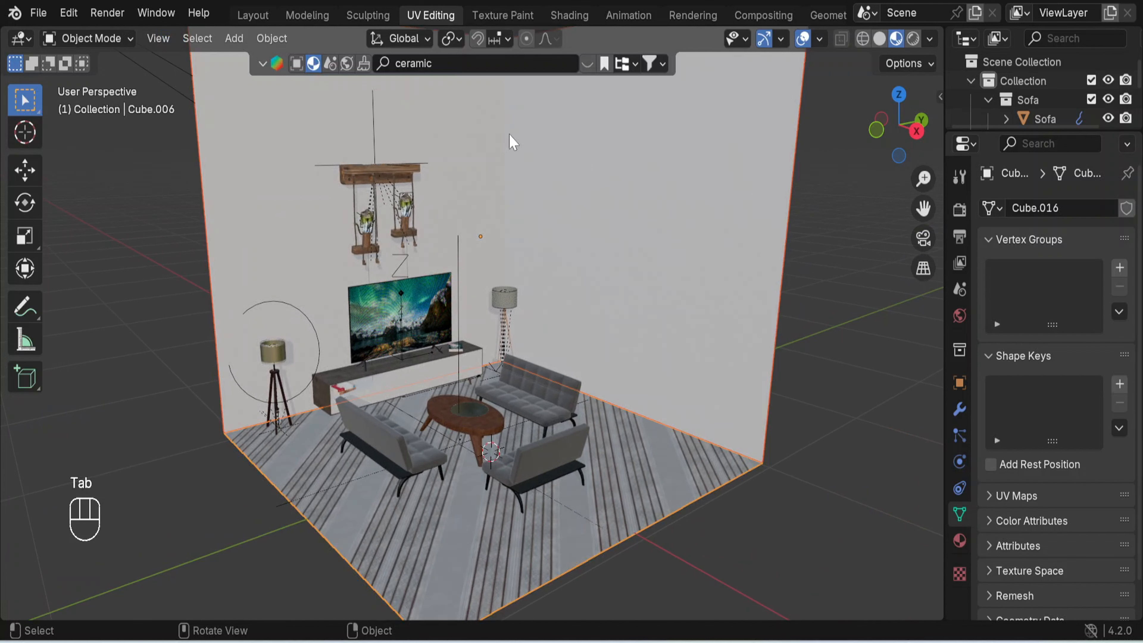
click(459, 63)
key(BackSpace)
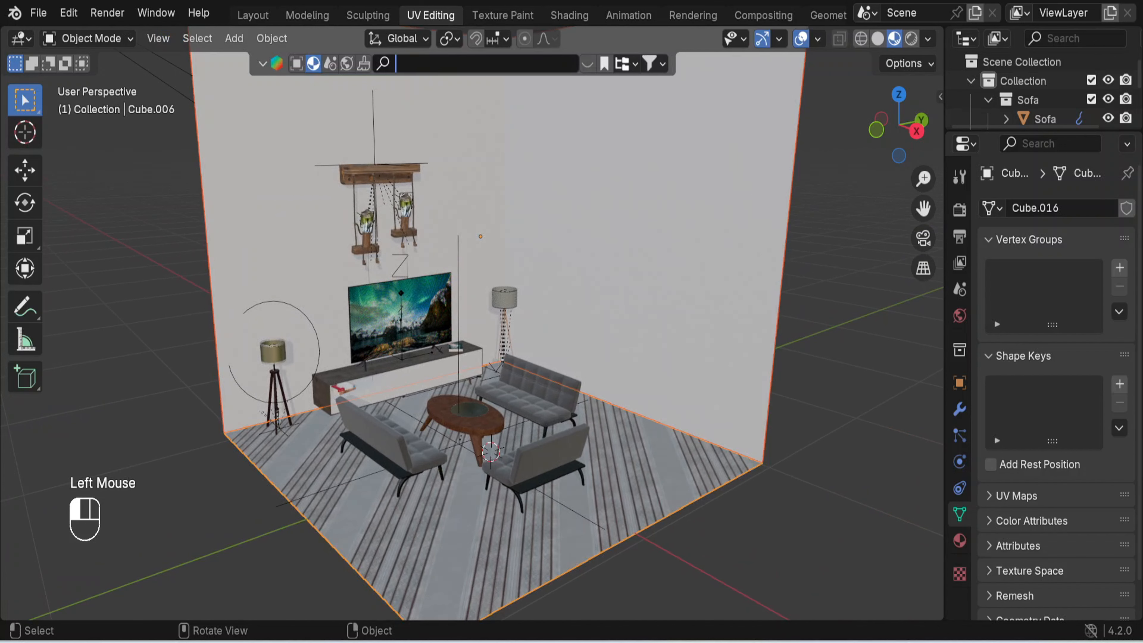
text(wall)
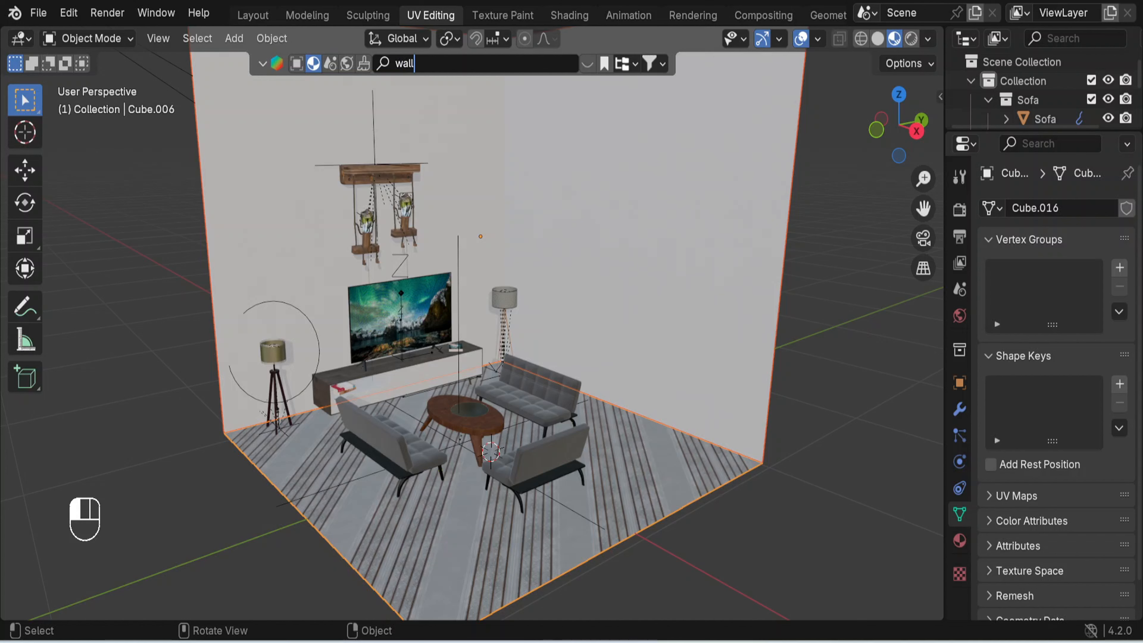
key(Return)
click(586, 64)
click(586, 65)
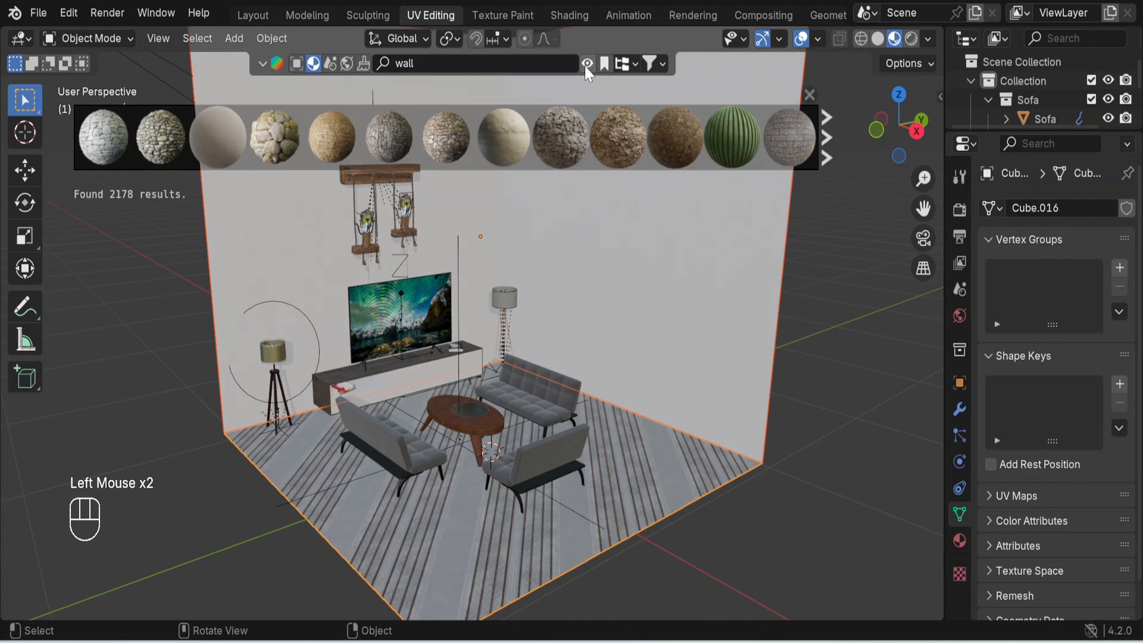
- Apply the Plastered Wall material to the wall behind the TV
mouse_move(206, 127)
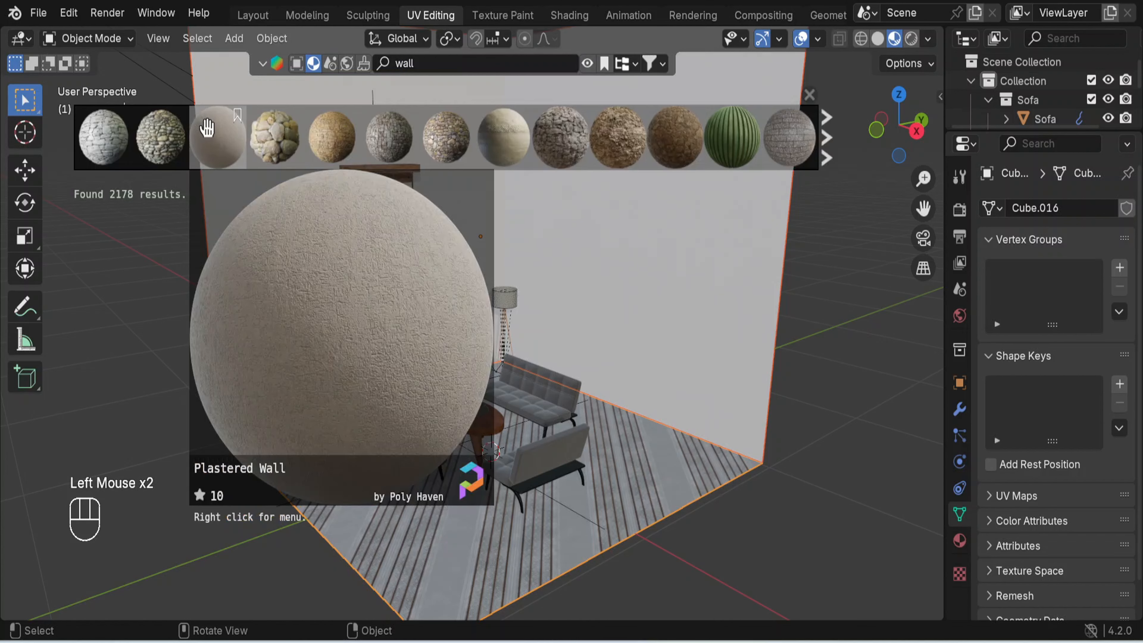
drag(209, 128, 342, 266)
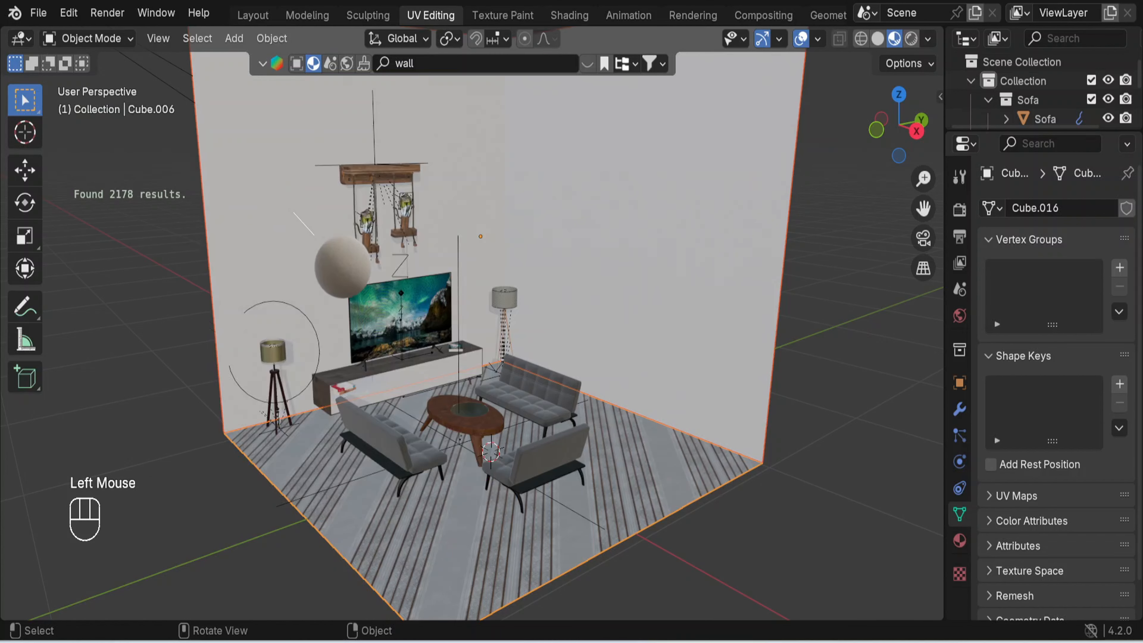
drag(294, 213, 294, 212)
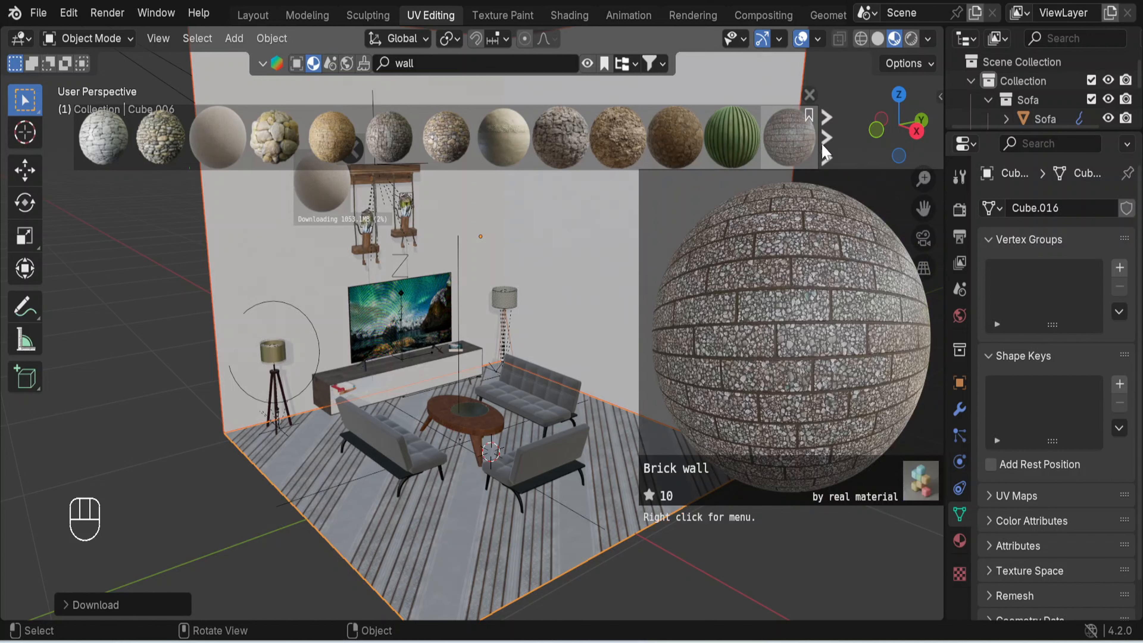
- Browse more of the wall materials, return to the first results and search for "wallpaper" instead
mouse_move(780, 152)
click(826, 145)
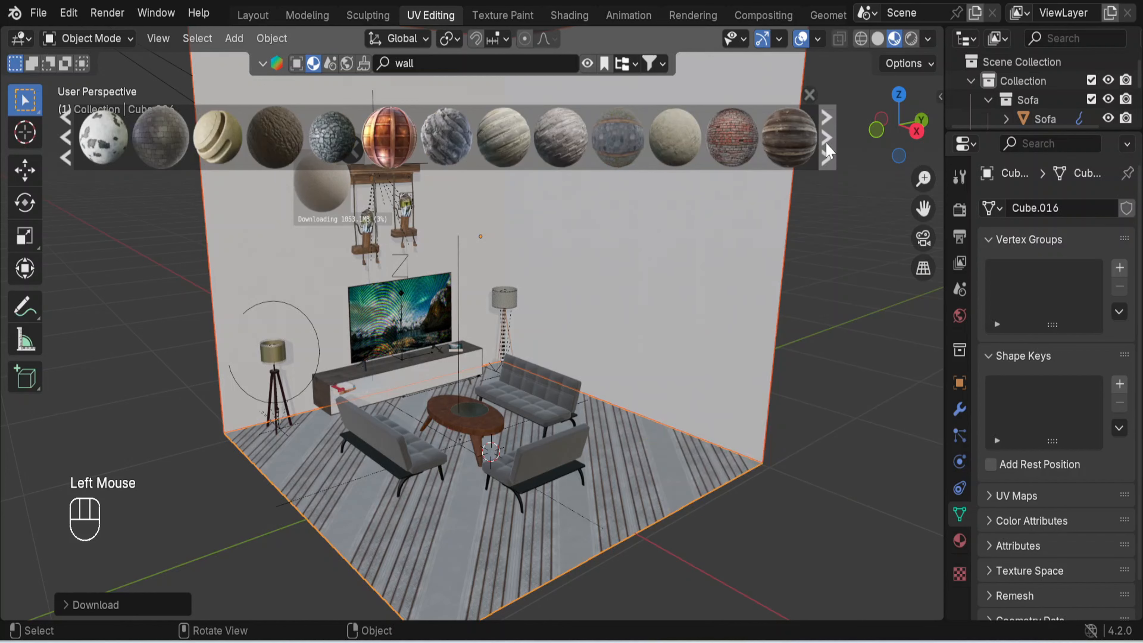
double_click(67, 144)
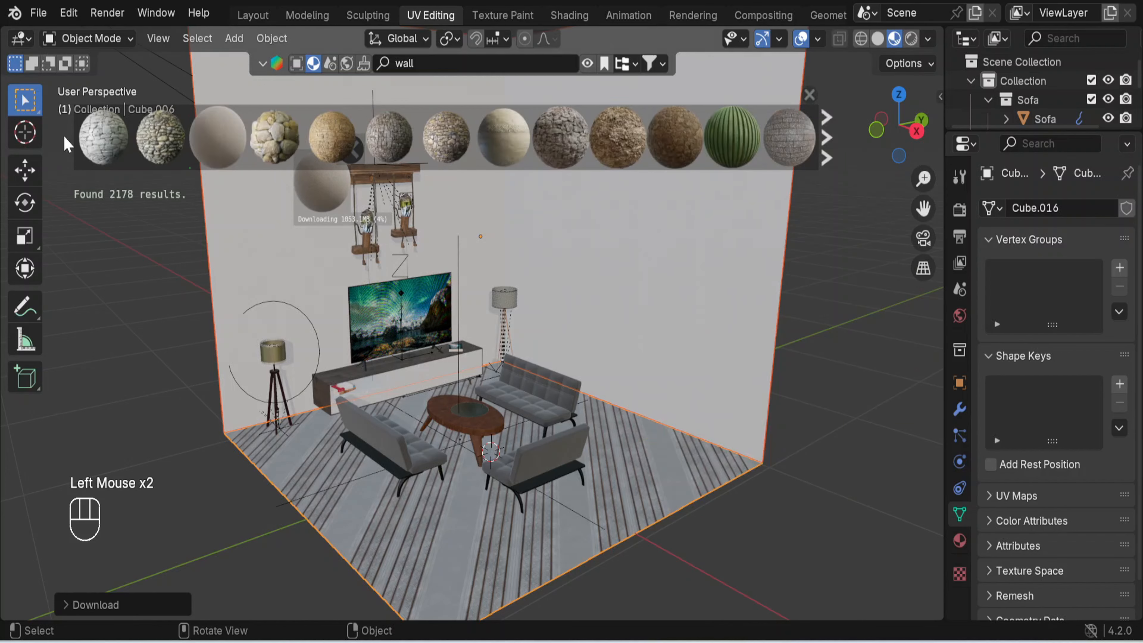
click(423, 63)
key(BackSpace)
key(BackSpace)
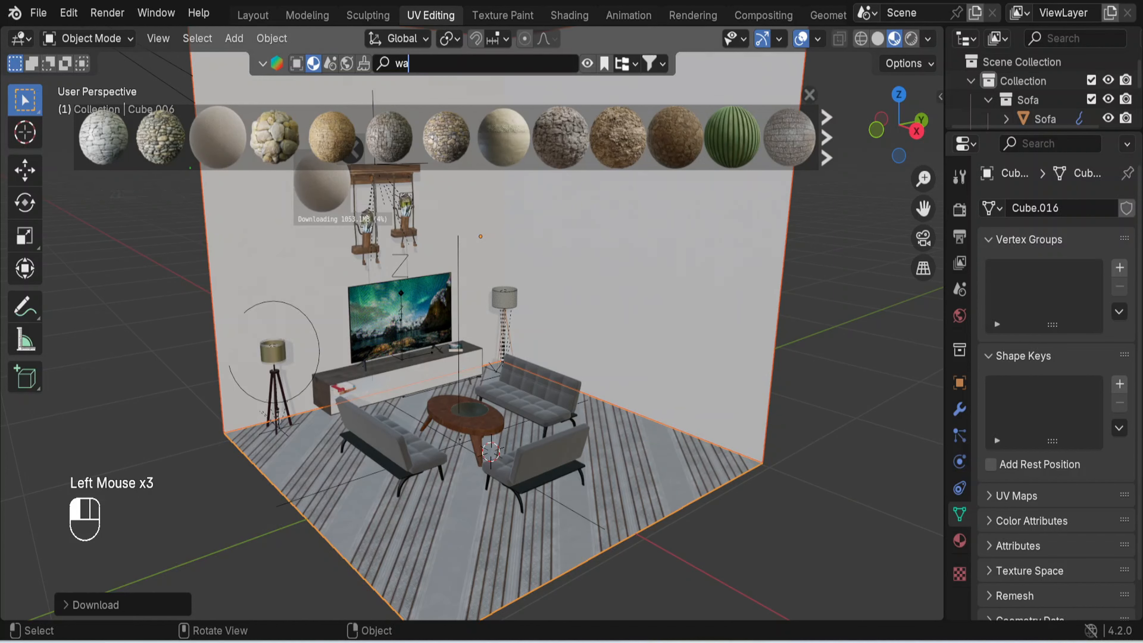
text(llpaper)
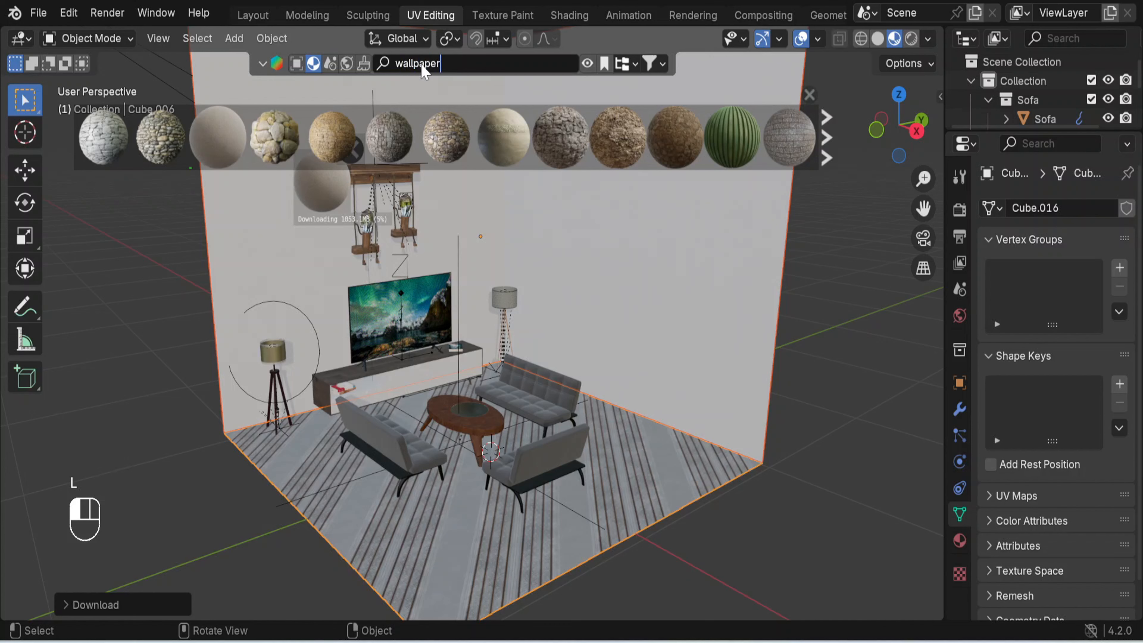
key(Return)
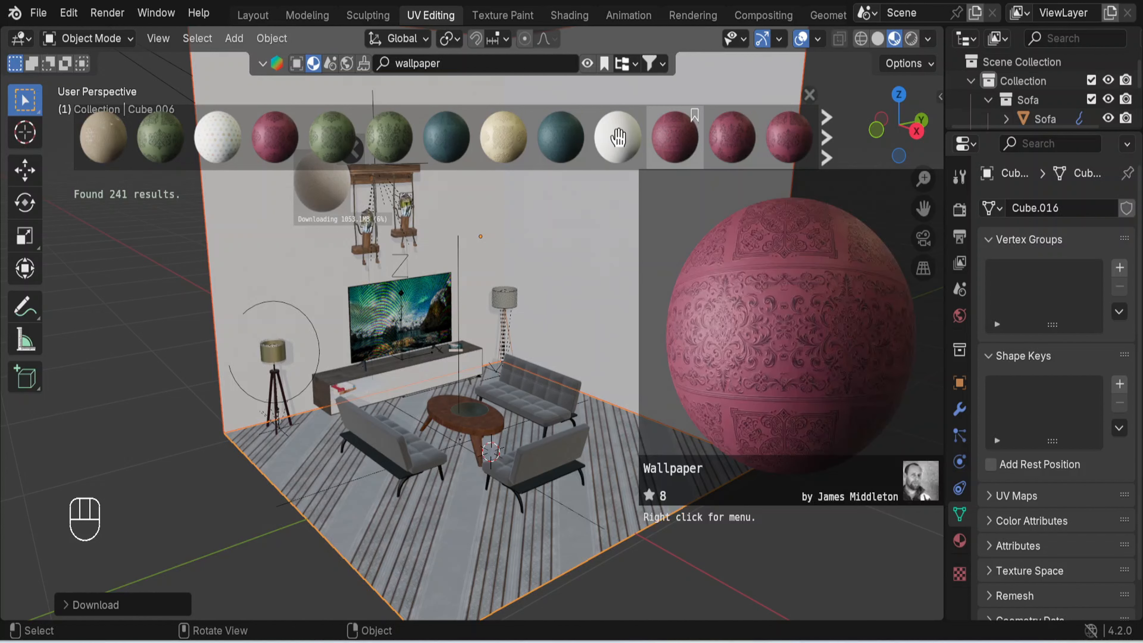
- Apply the cream embossed Wallpaper material with ornate medallions to the room walls and close the material results
mouse_move(613, 137)
mouse_move(524, 144)
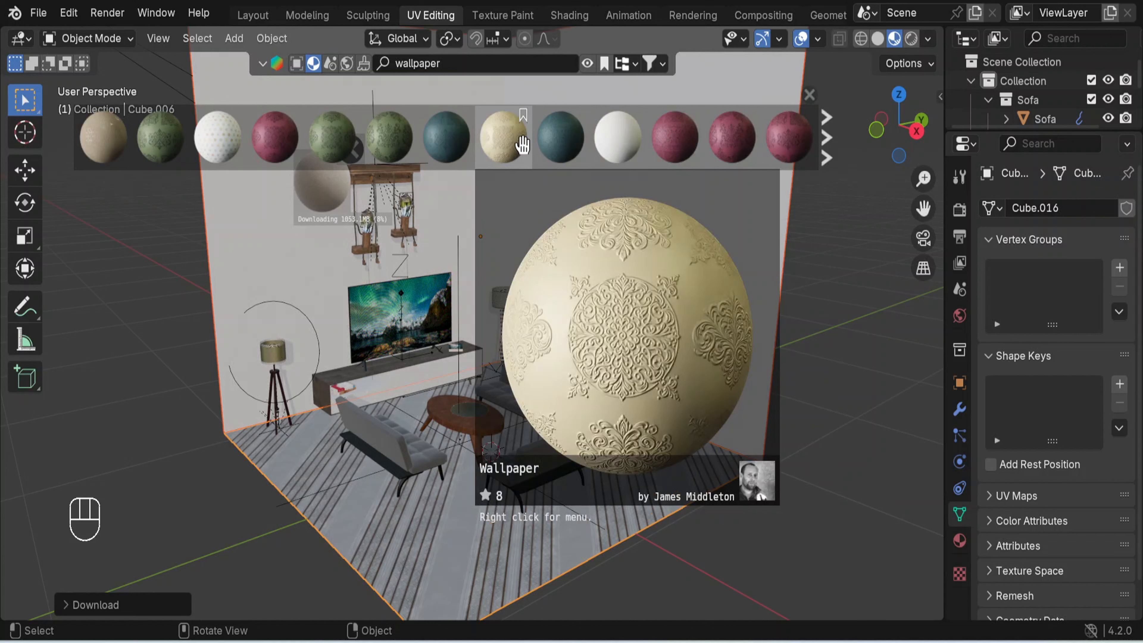
drag(514, 144, 292, 312)
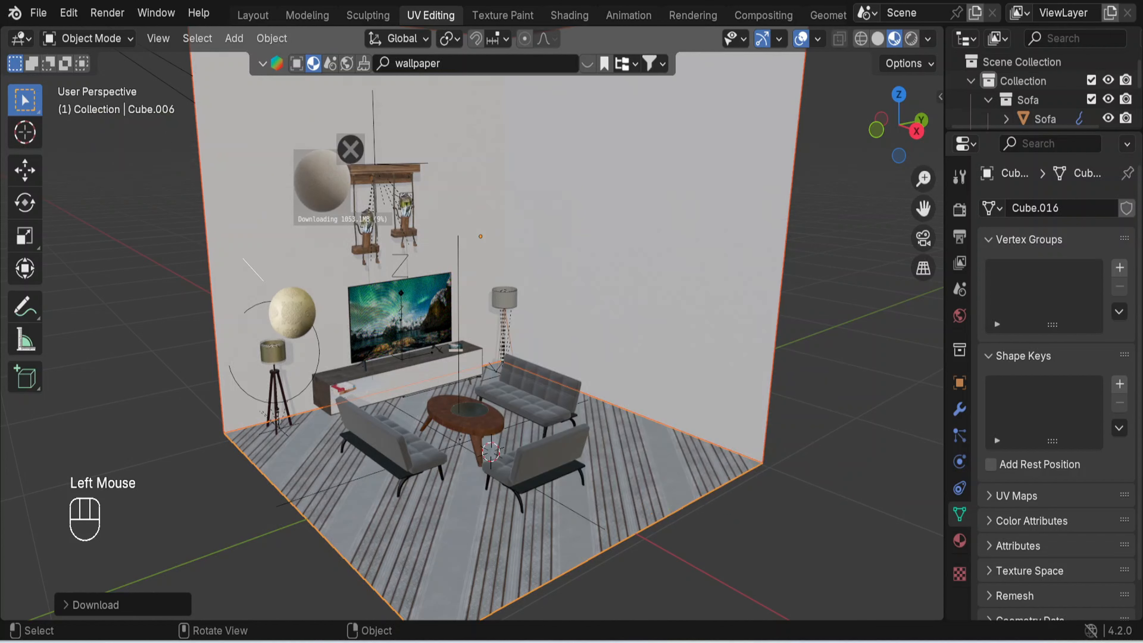
drag(243, 263, 243, 263)
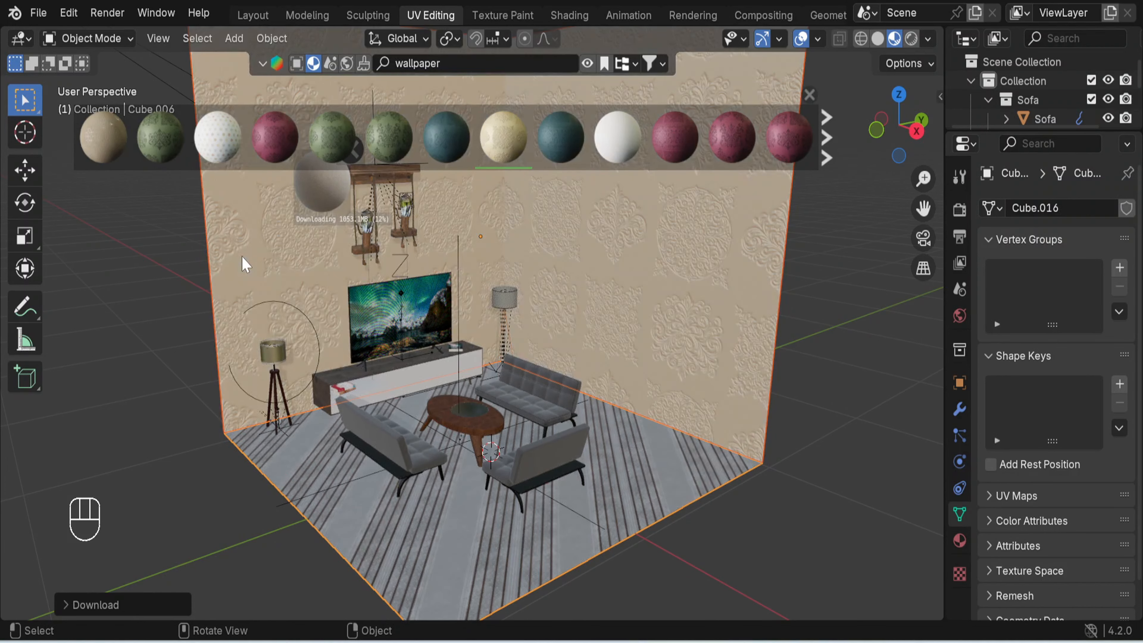
click(810, 100)
- Examine the embossed wallpaper's pattern on both walls from close up and from farther away
middle_drag(815, 388, 783, 356)
click(368, 162)
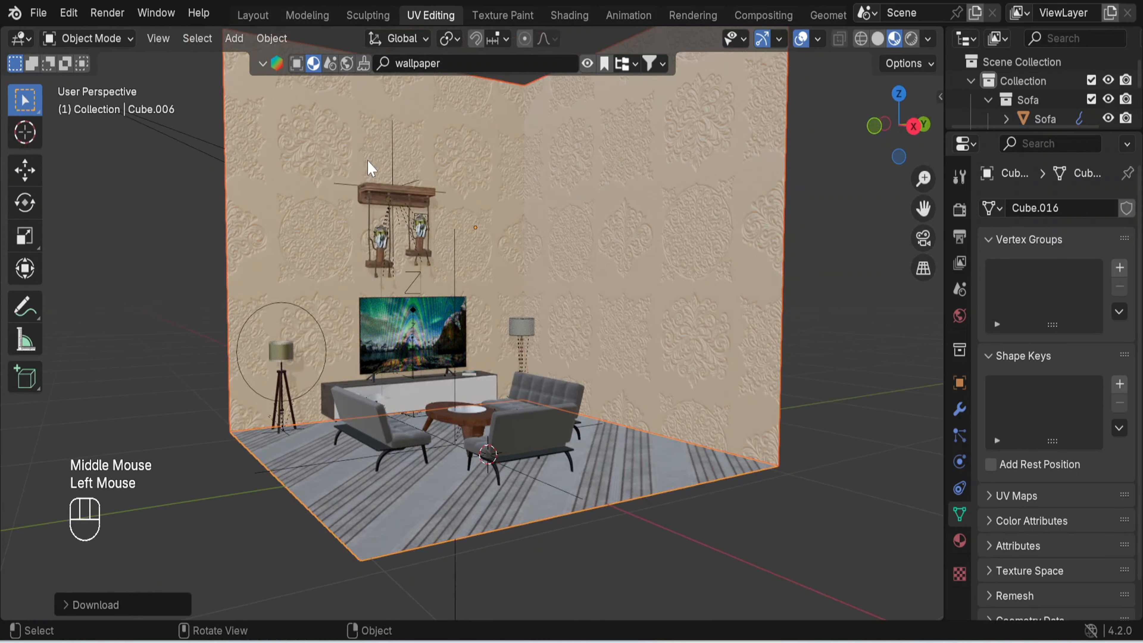
click(773, 388)
scroll(594, 324, up, 3)
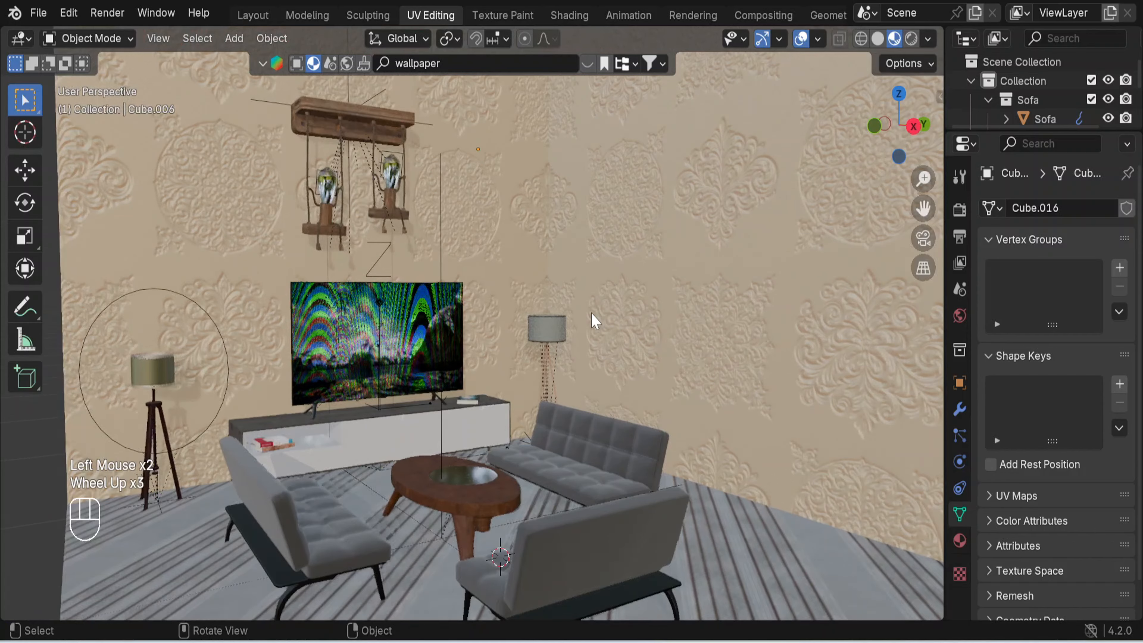
scroll(593, 328, down, 1)
mouse_move(596, 353)
middle_down()
mouse_move(620, 403)
mouse_move(630, 383)
mouse_move(602, 373)
middle_up()
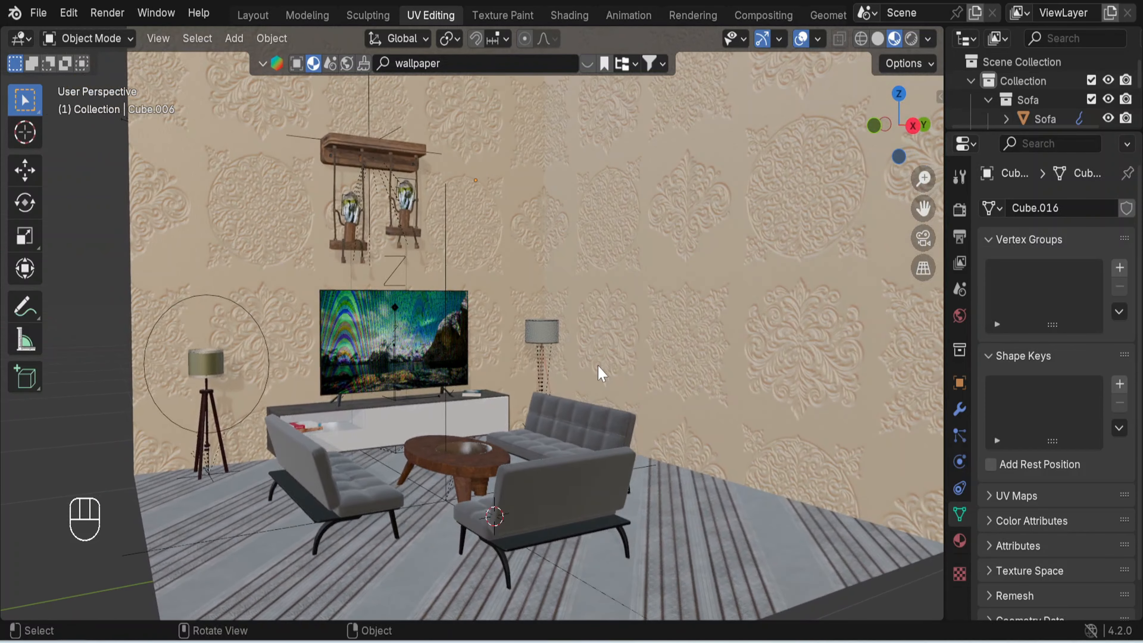
scroll(600, 372, down, 2)
middle_drag(643, 299, 648, 324)
scroll(647, 324, down, 1)
- Replace the wall material with the plain white Wallpaper by Share Textures and close the material results
click(639, 220)
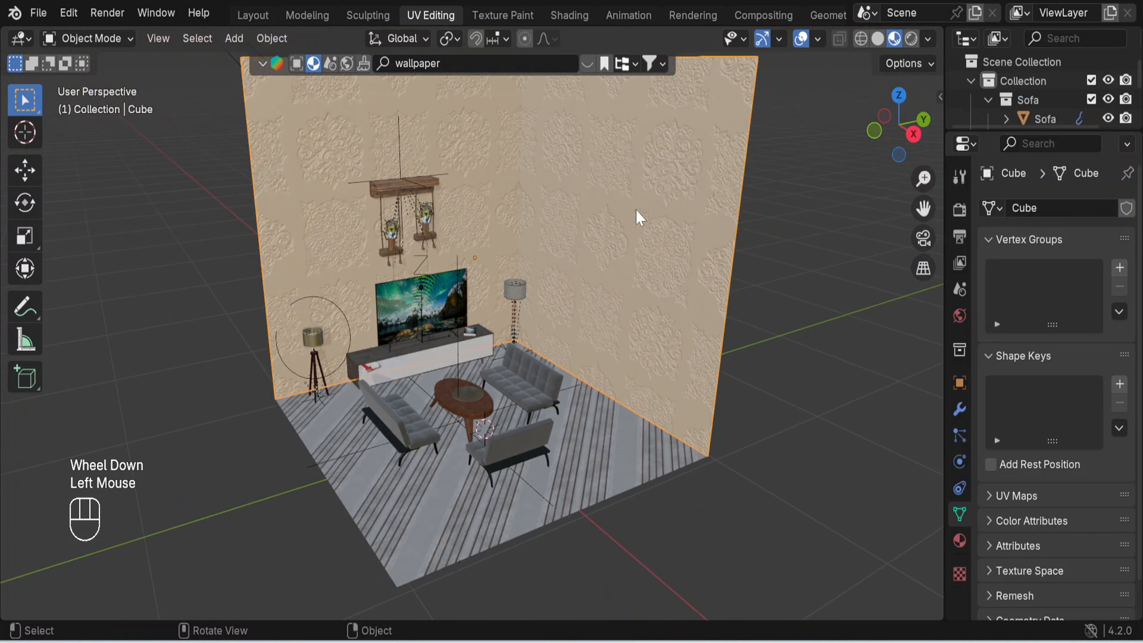
click(589, 64)
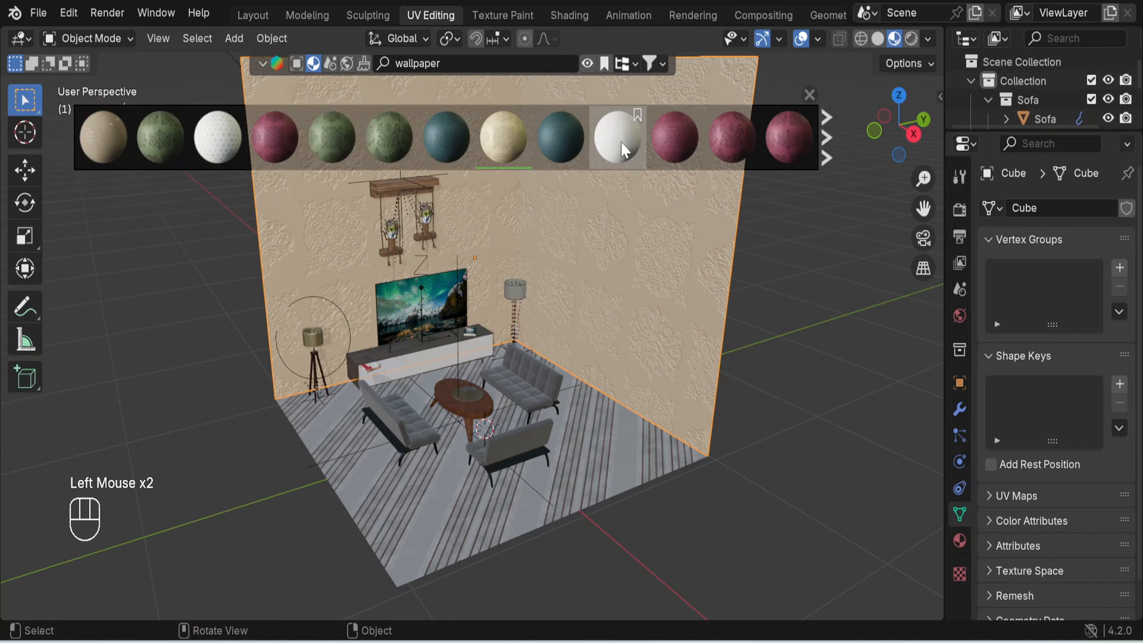
mouse_move(224, 134)
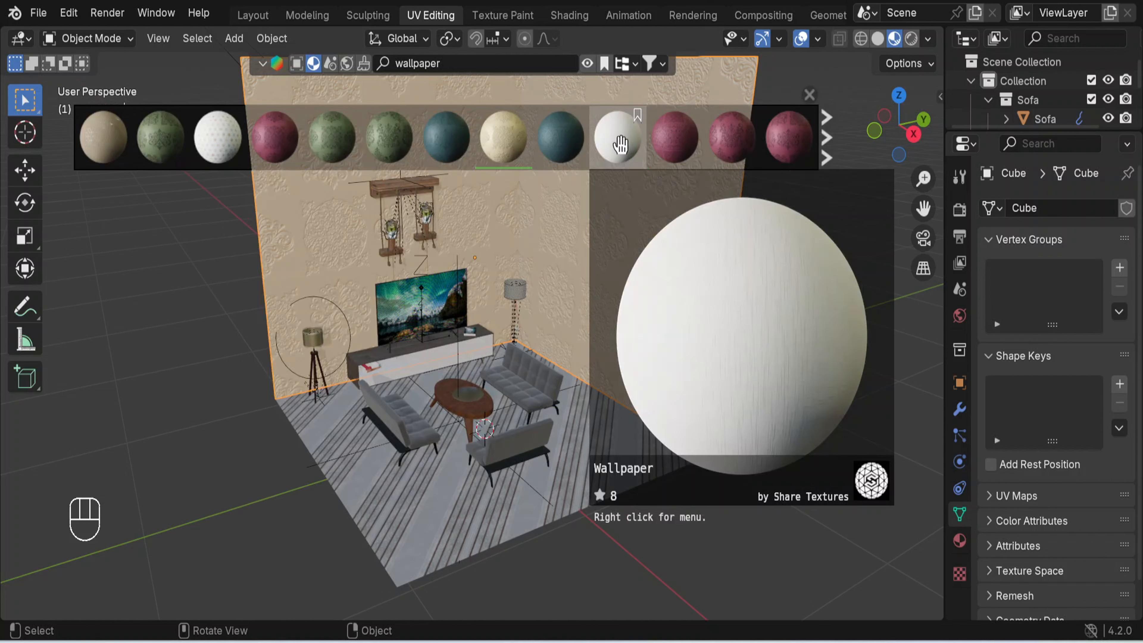
drag(630, 146, 652, 287)
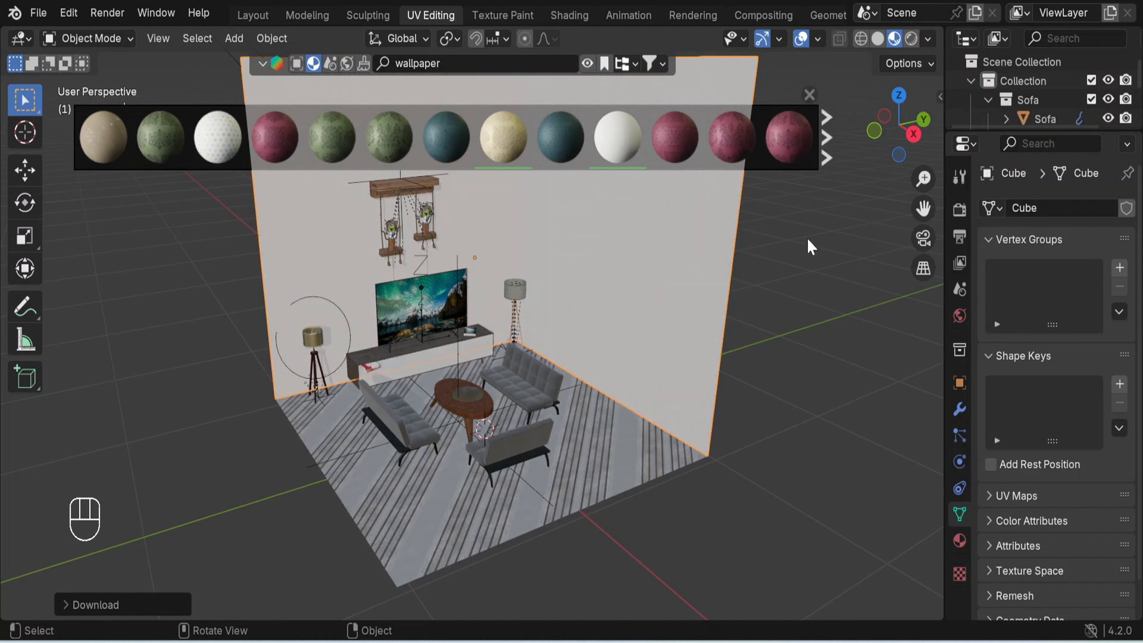
scroll(817, 113, down, 2)
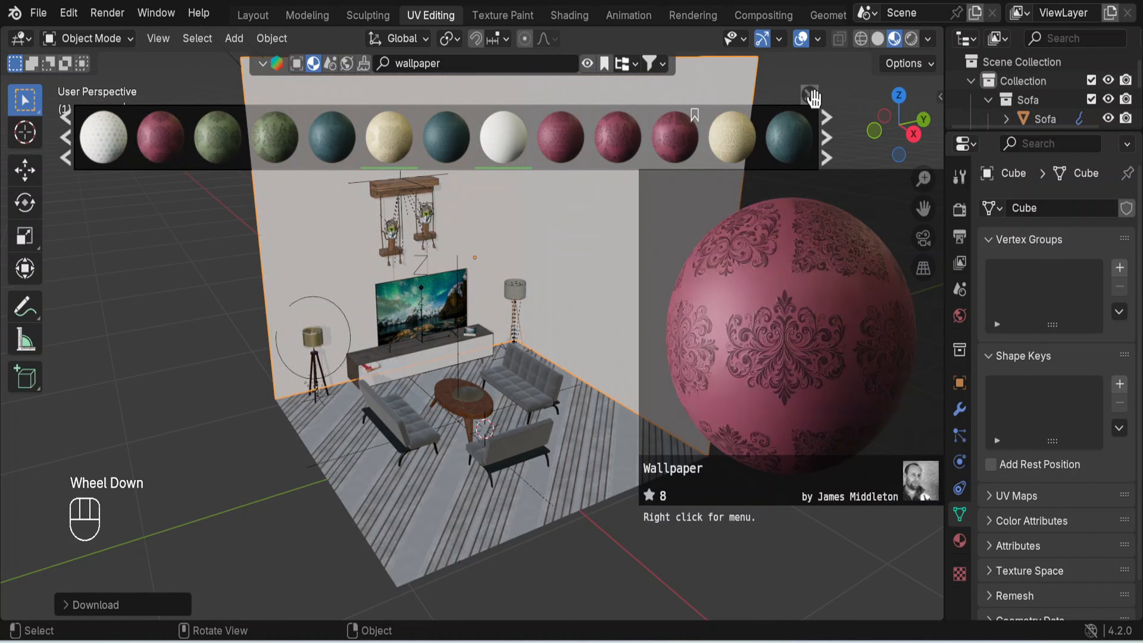
click(809, 94)
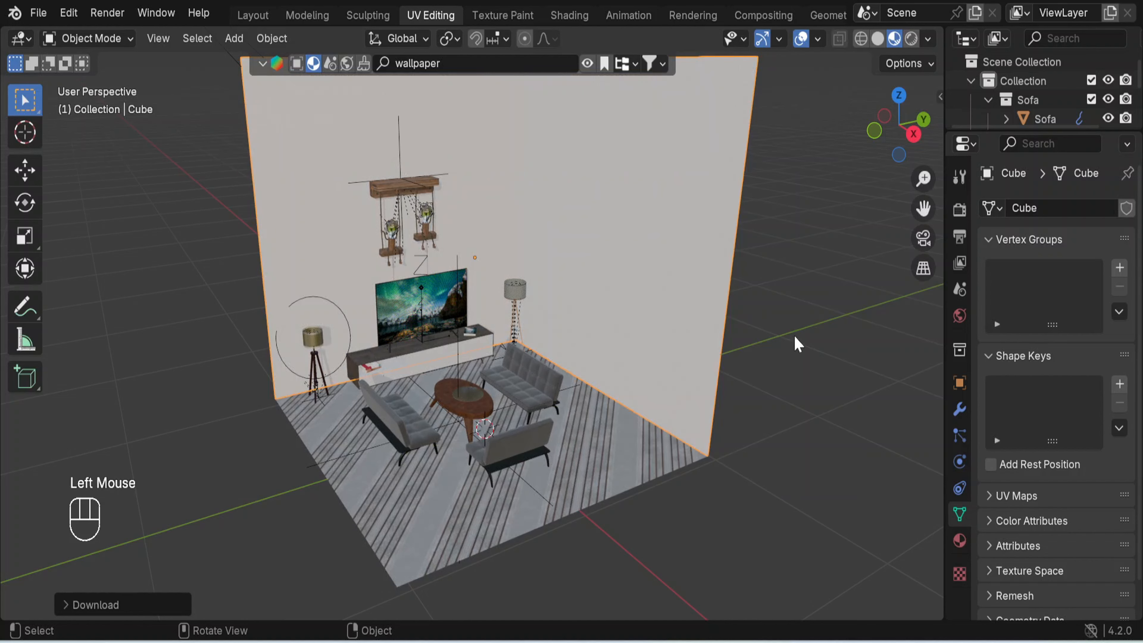
- Examine the room with its plain white walls from several angles and distances
click(734, 379)
mouse_move(574, 388)
middle_down()
mouse_move(589, 347)
mouse_move(759, 366)
mouse_move(575, 366)
middle_up()
scroll(551, 327, up, 2)
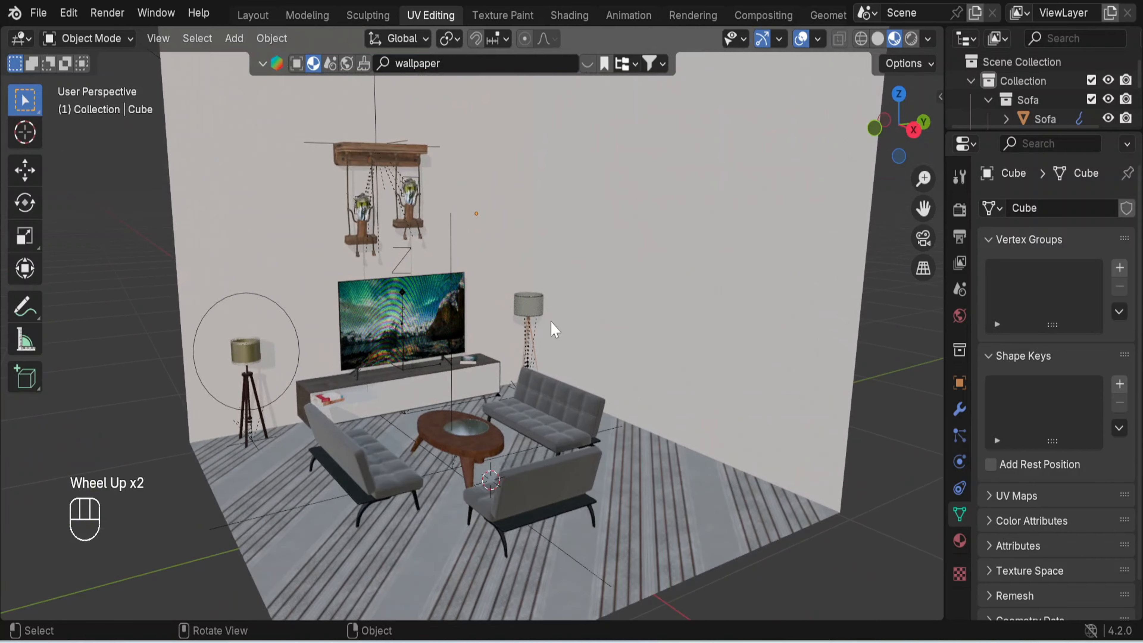
middle_drag(555, 330, 610, 334)
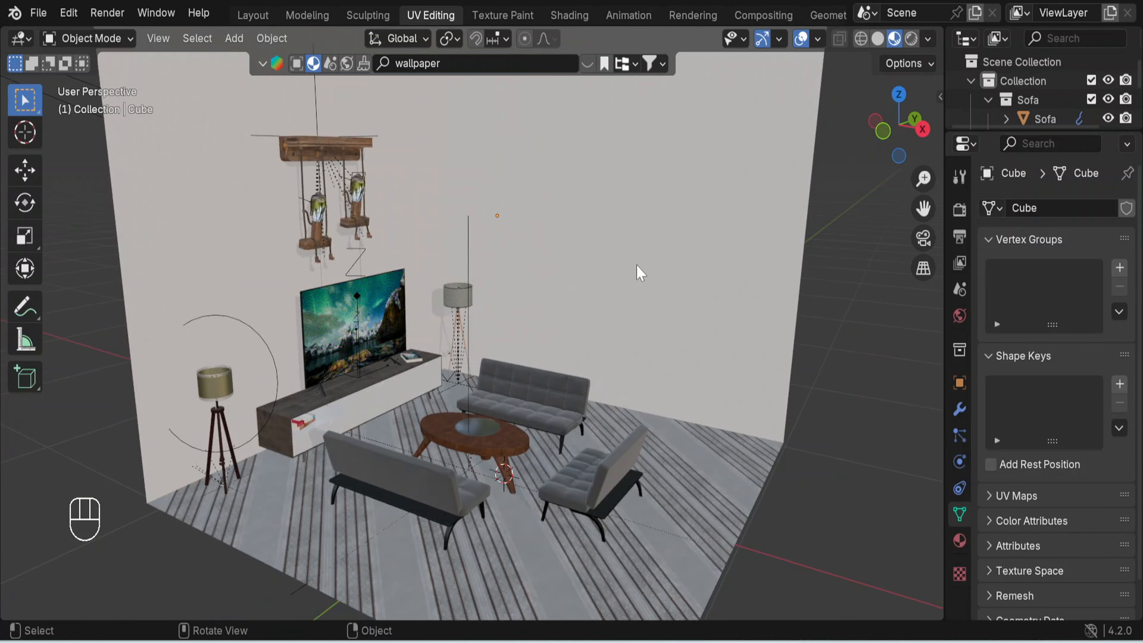
scroll(642, 256, down, 2)
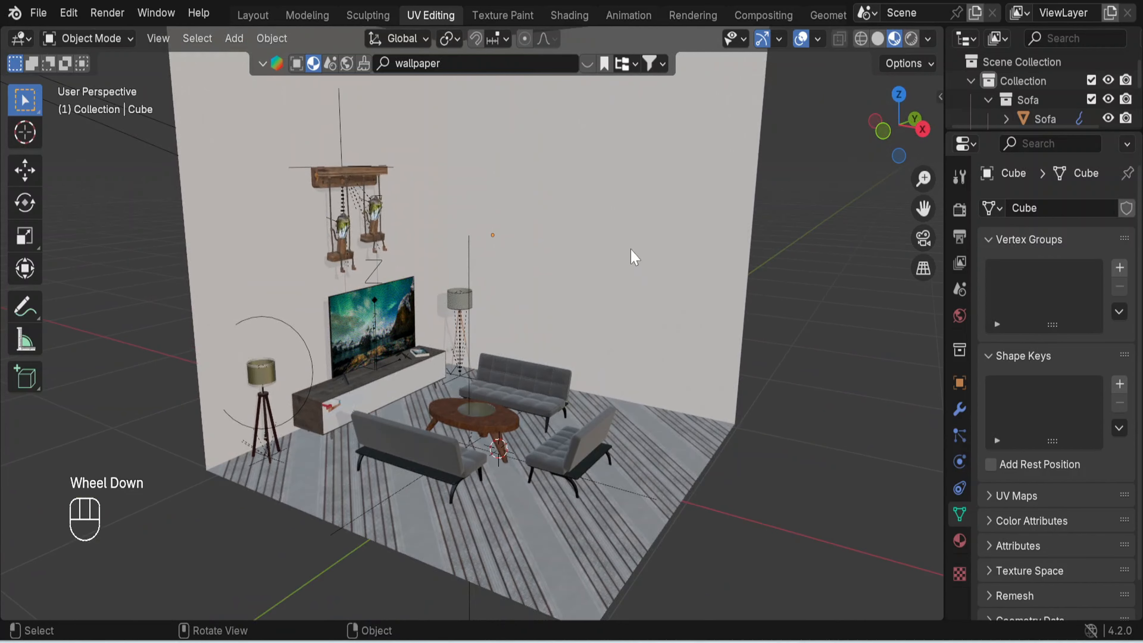
shift+middle_drag(635, 258, 595, 299)
scroll(596, 300, down, 2)
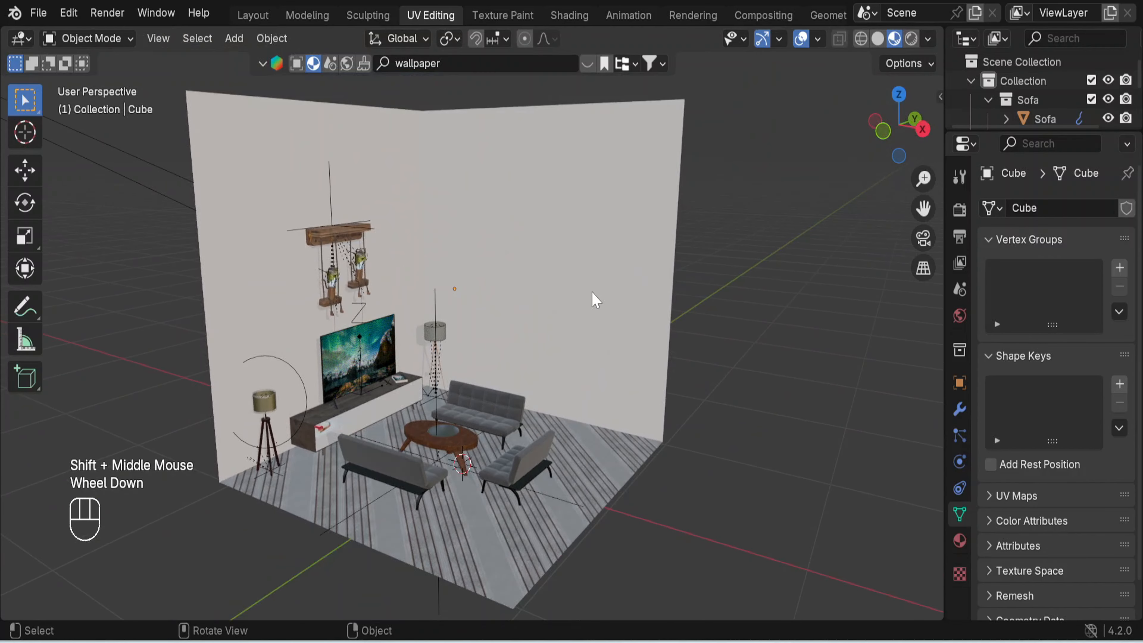
scroll(596, 300, down, 1)
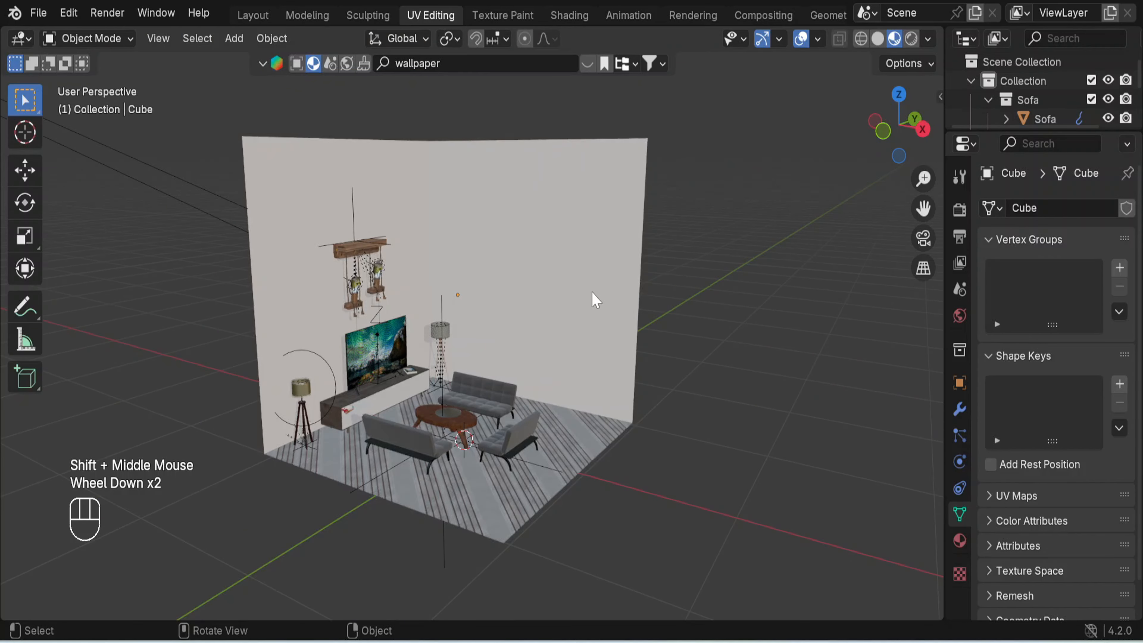
- Switch the viewport to Rendered shading and add a point light to the scene
click(910, 40)
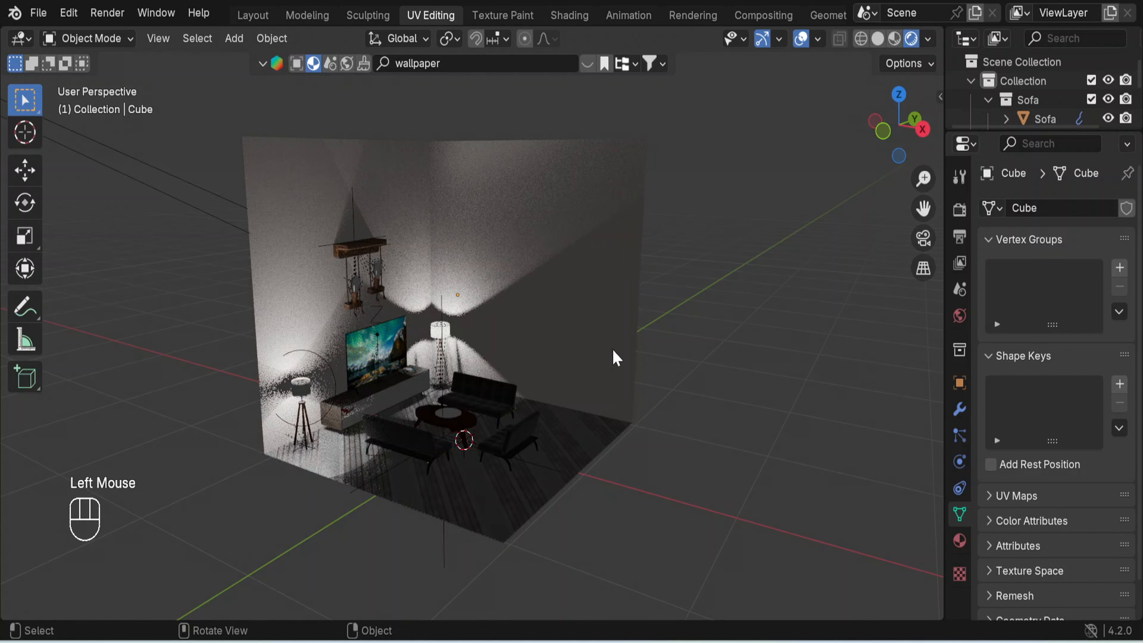
scroll(614, 359, down, 1)
mouse_move(676, 363)
middle_down()
mouse_move(485, 362)
mouse_move(587, 373)
mouse_move(676, 360)
mouse_move(679, 375)
middle_up()
key(shift+a)
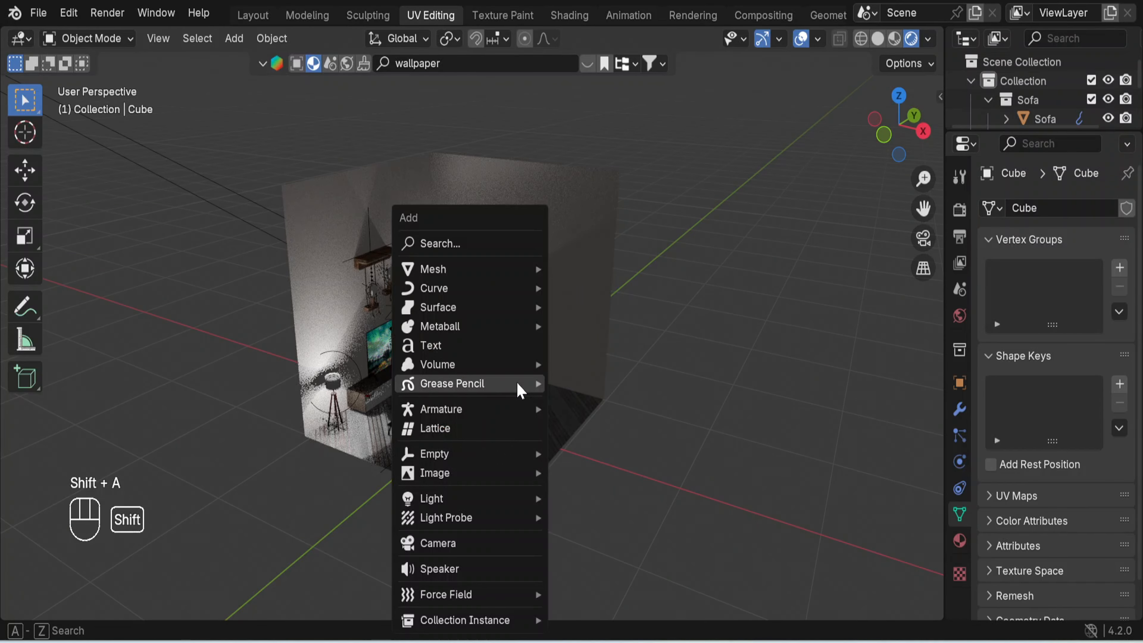
mouse_move(504, 508)
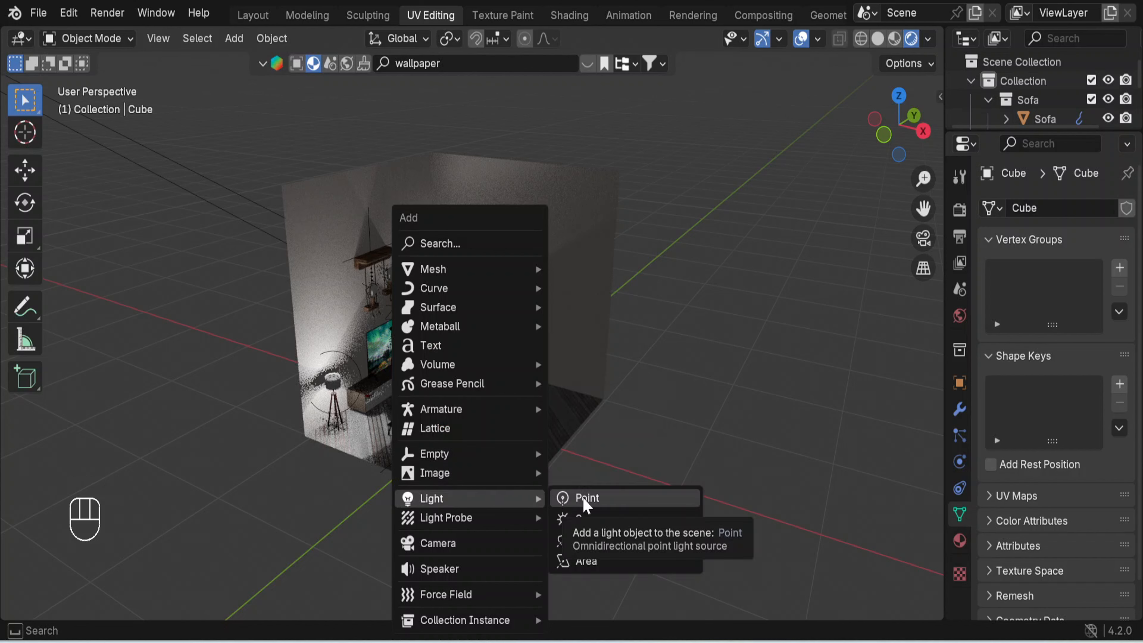
click(585, 503)
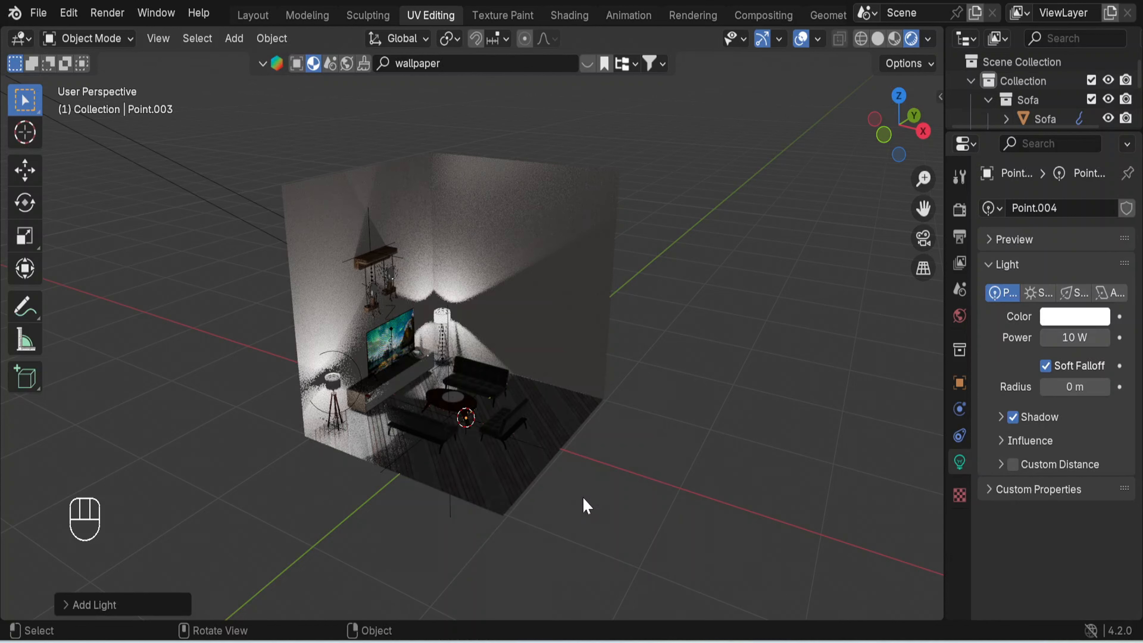
- Move the new point light along X to outside the room's open side and raise it about 0.9 m along Z
key(g)
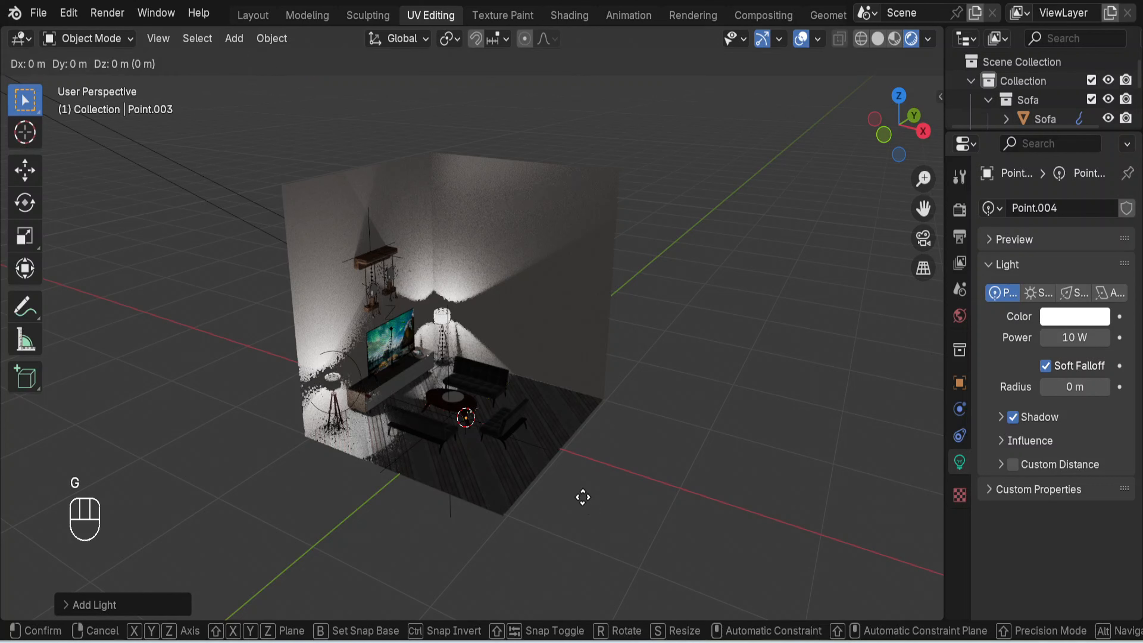
key(x)
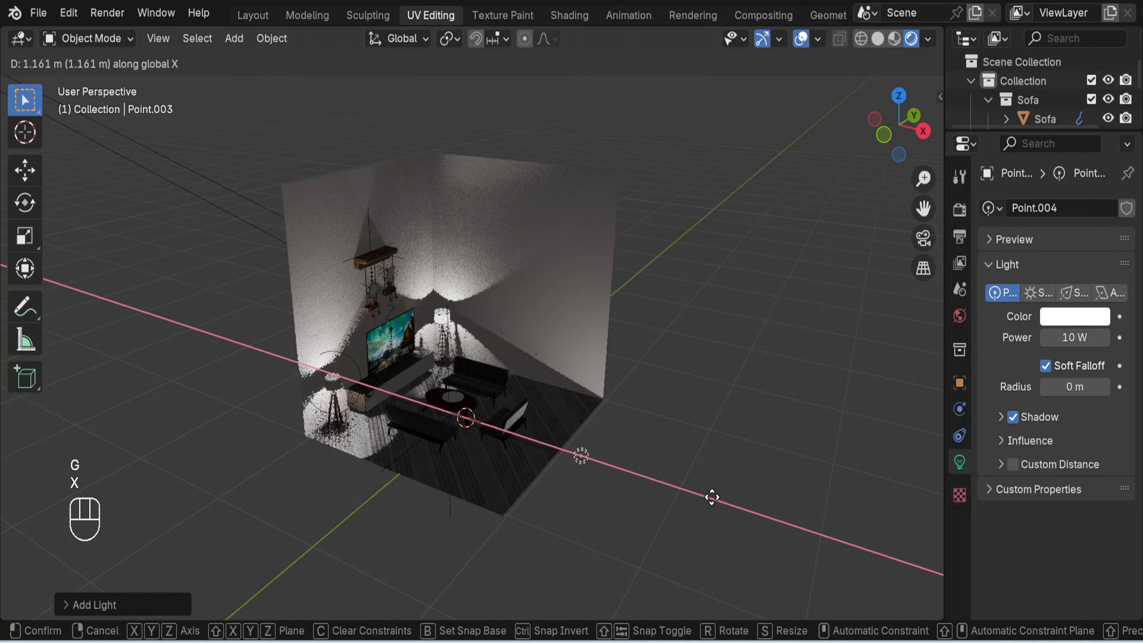
click(732, 492)
middle_drag(727, 469, 690, 428)
key(g)
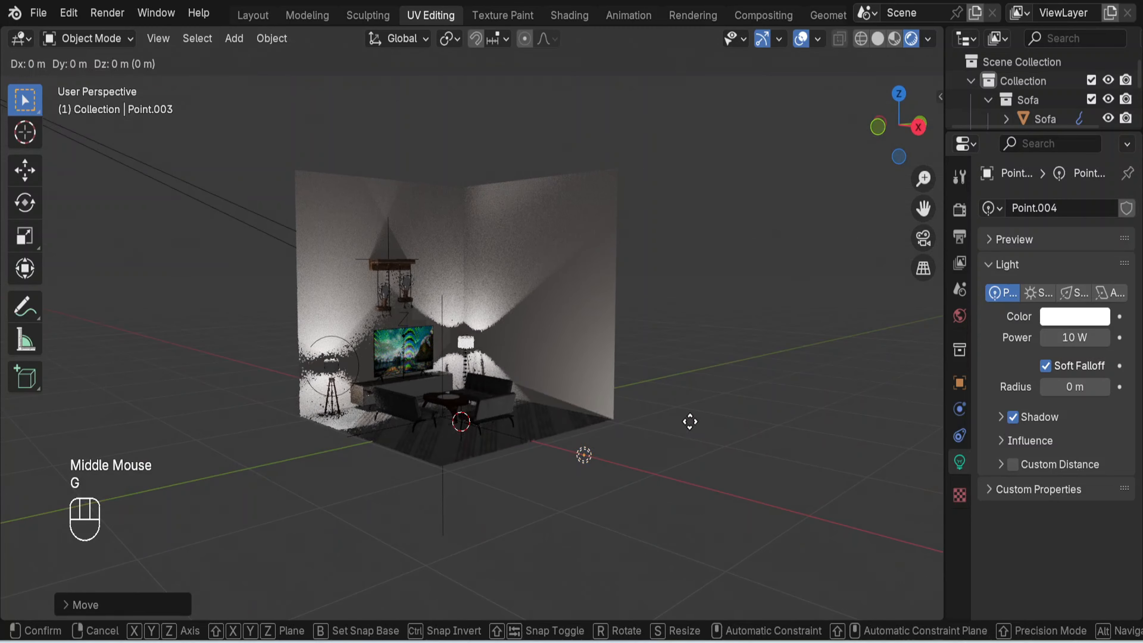
key(z)
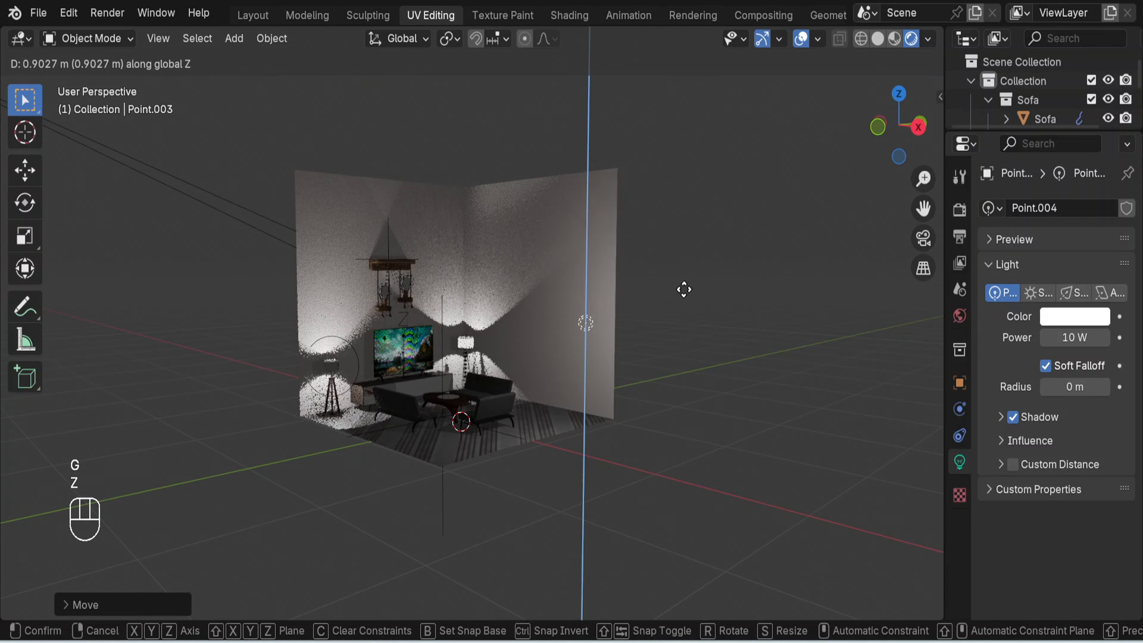
click(684, 290)
click(749, 319)
middle_drag(679, 309, 683, 350)
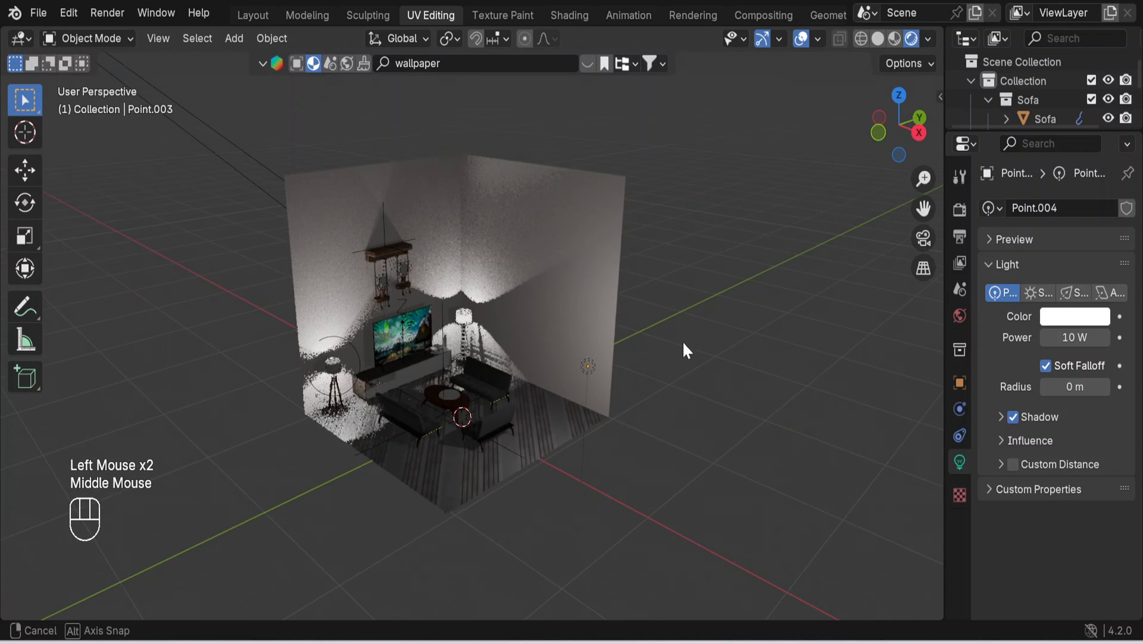
- Select all objects in the scene and apply their scale
click(544, 353)
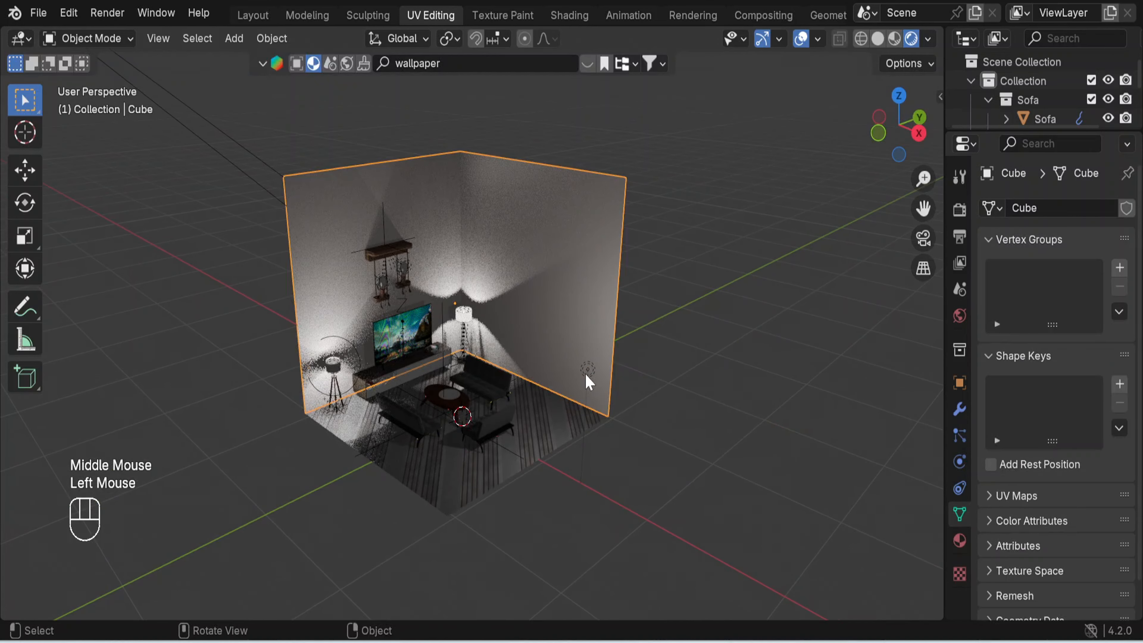
key(a)
key(ctrl+a)
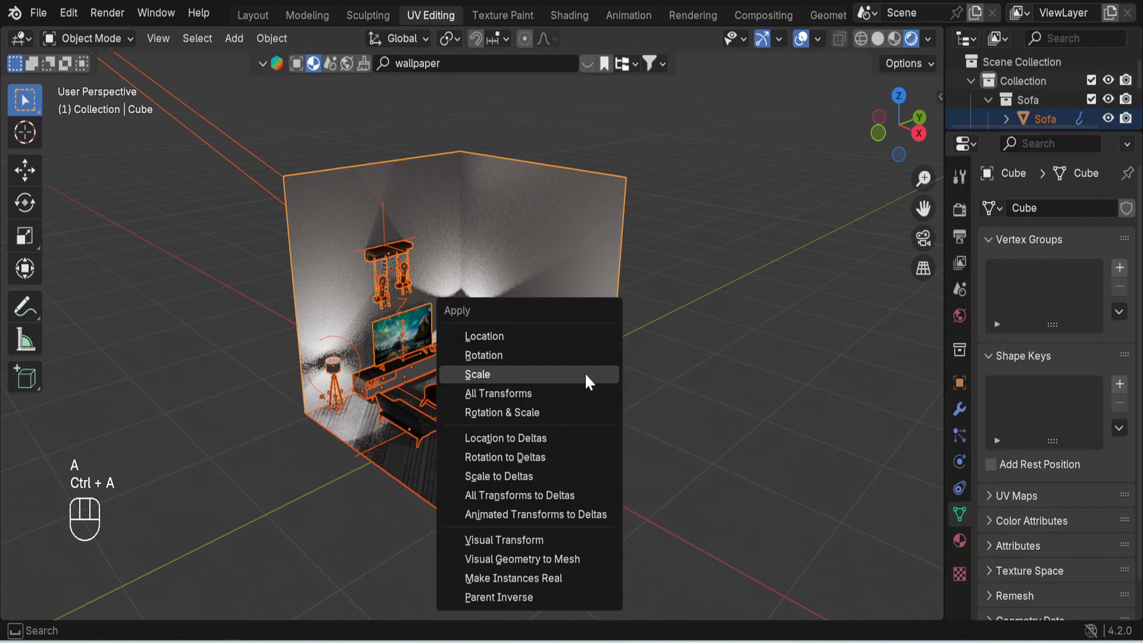
click(566, 374)
click(679, 380)
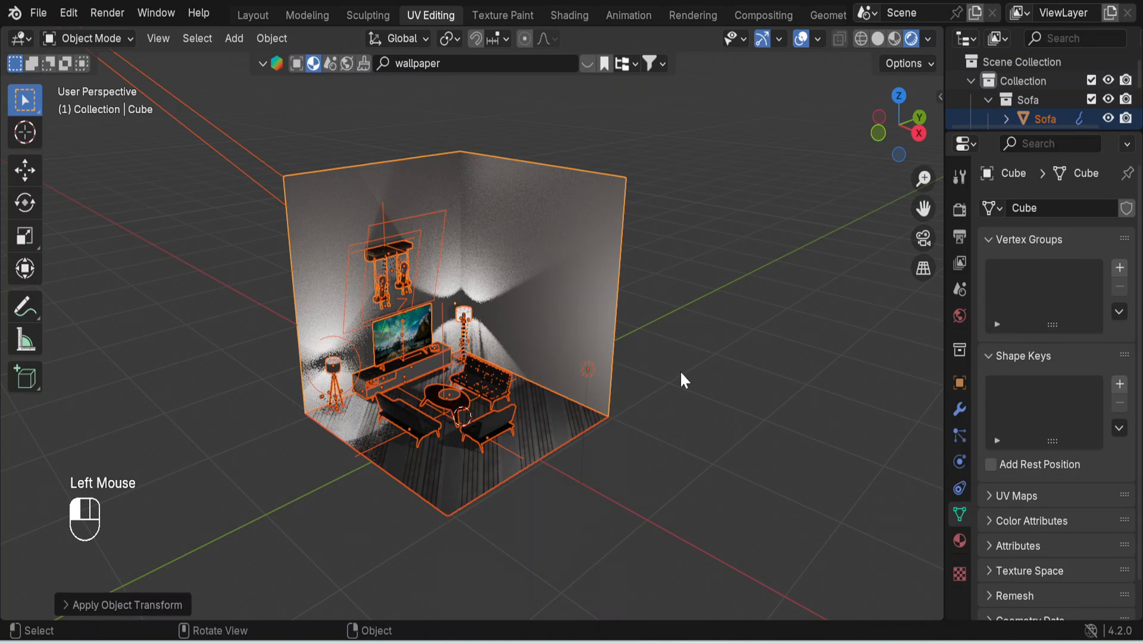
- Select the point light by the room's open side and set its power to 500 W
click(589, 376)
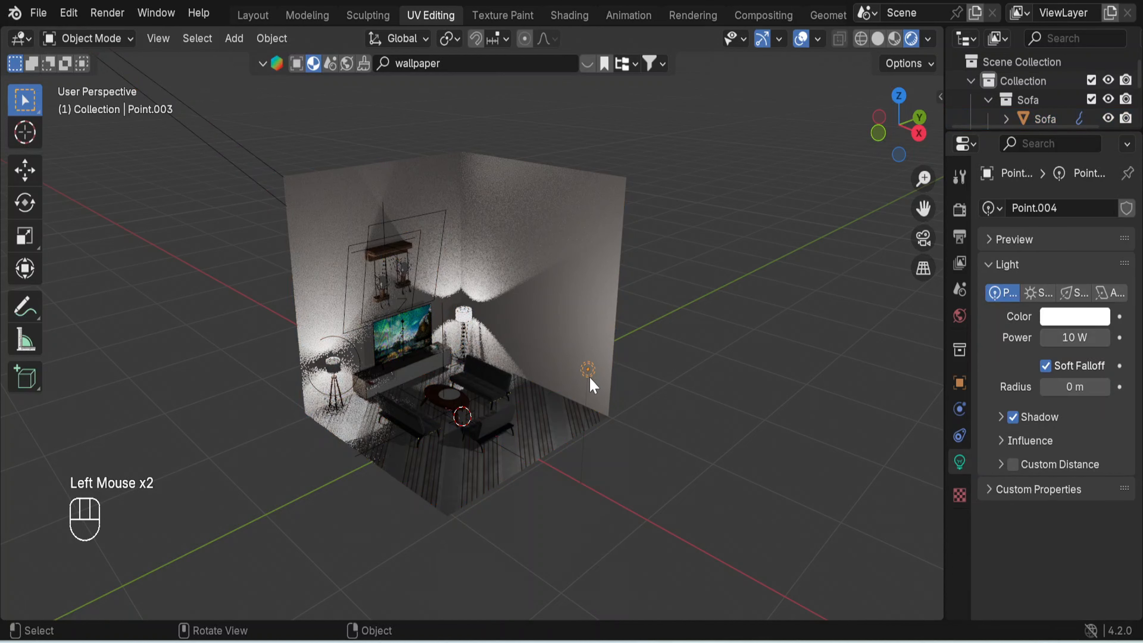
click(1049, 337)
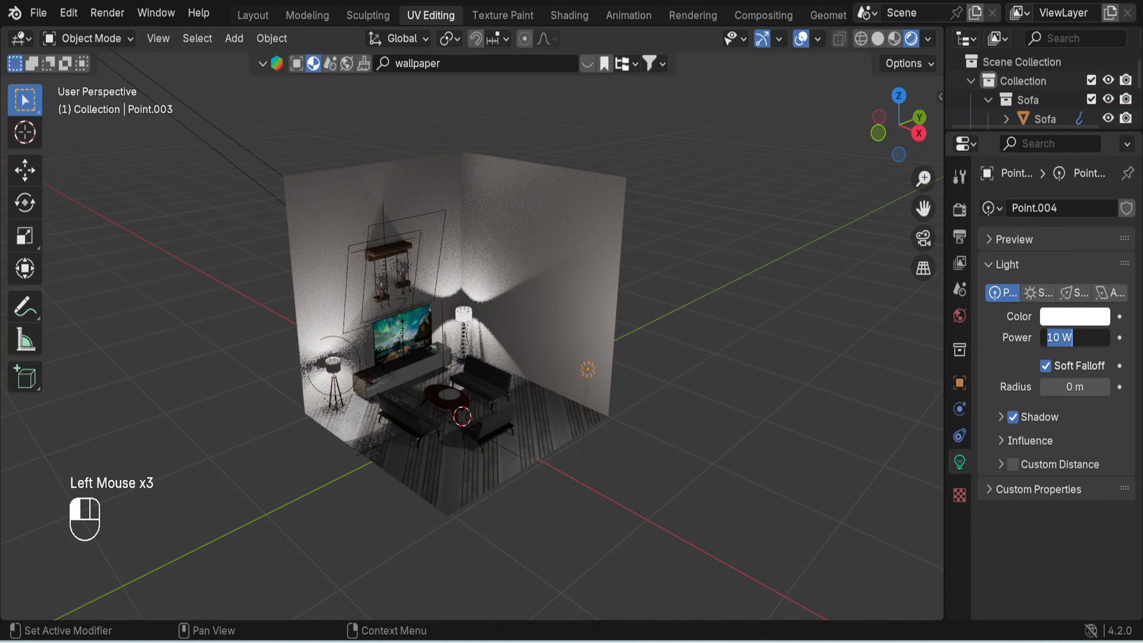
text(1000)
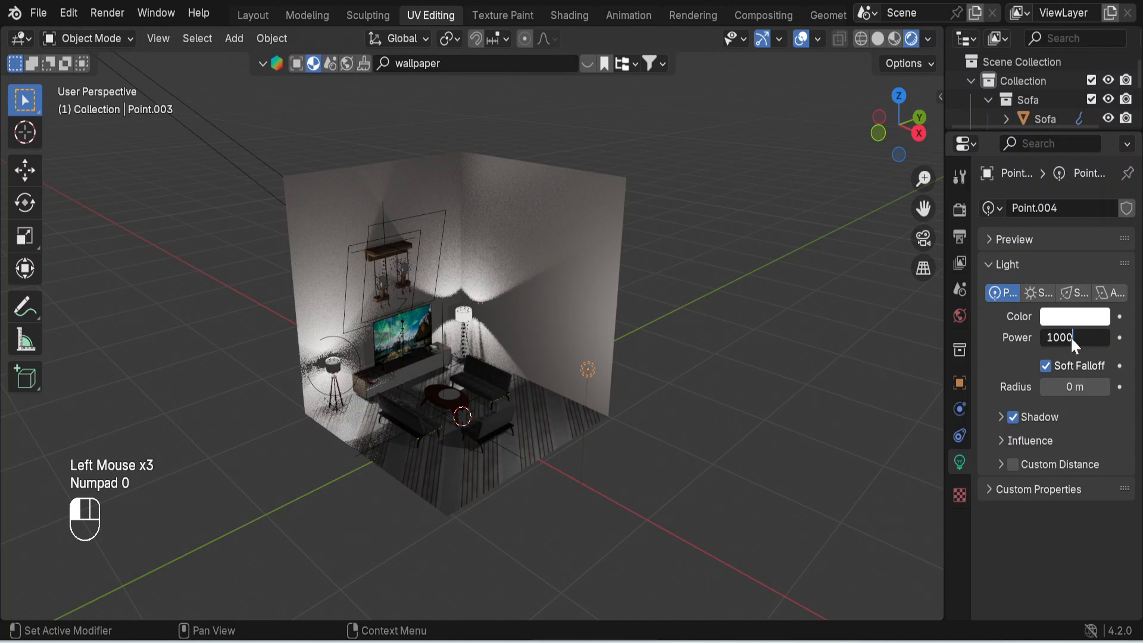
key(Return)
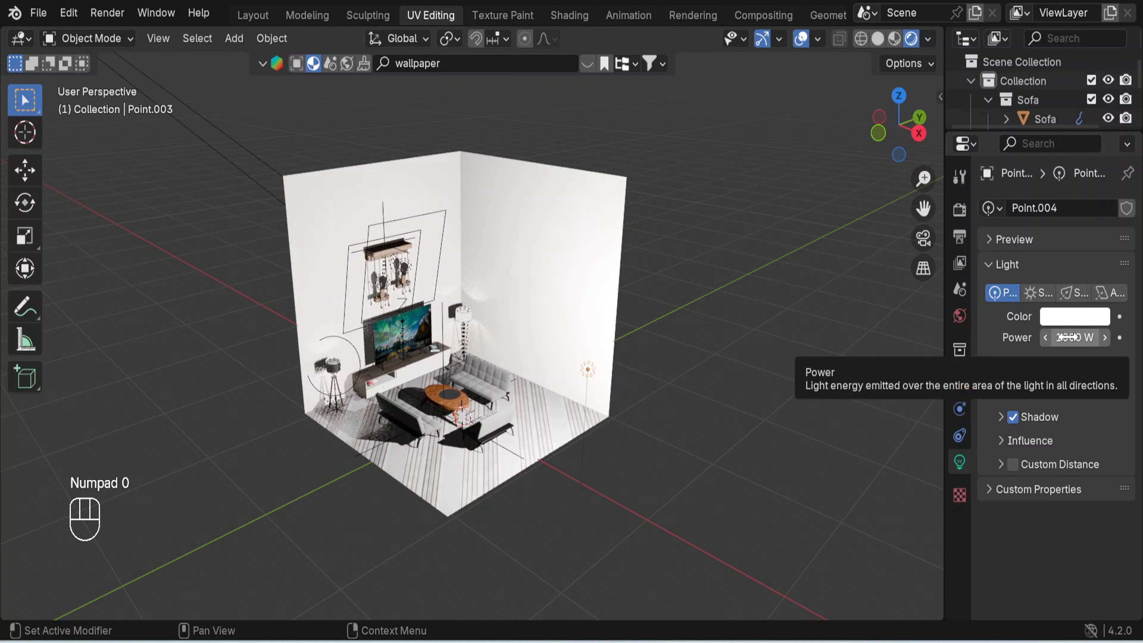
click(1070, 337)
text(500)
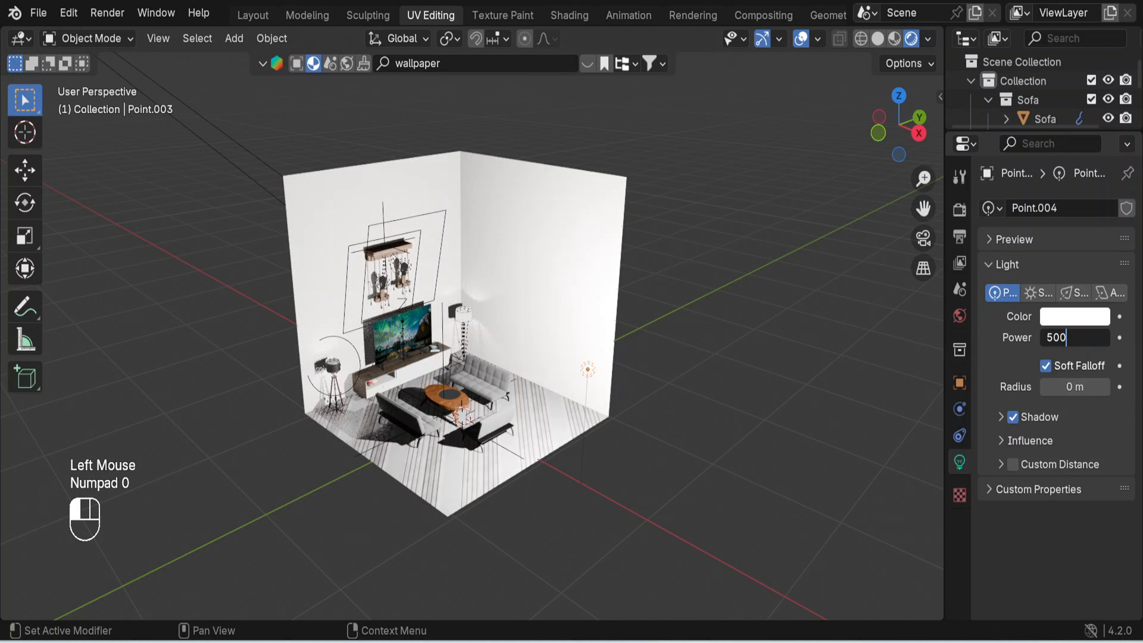
key(Return)
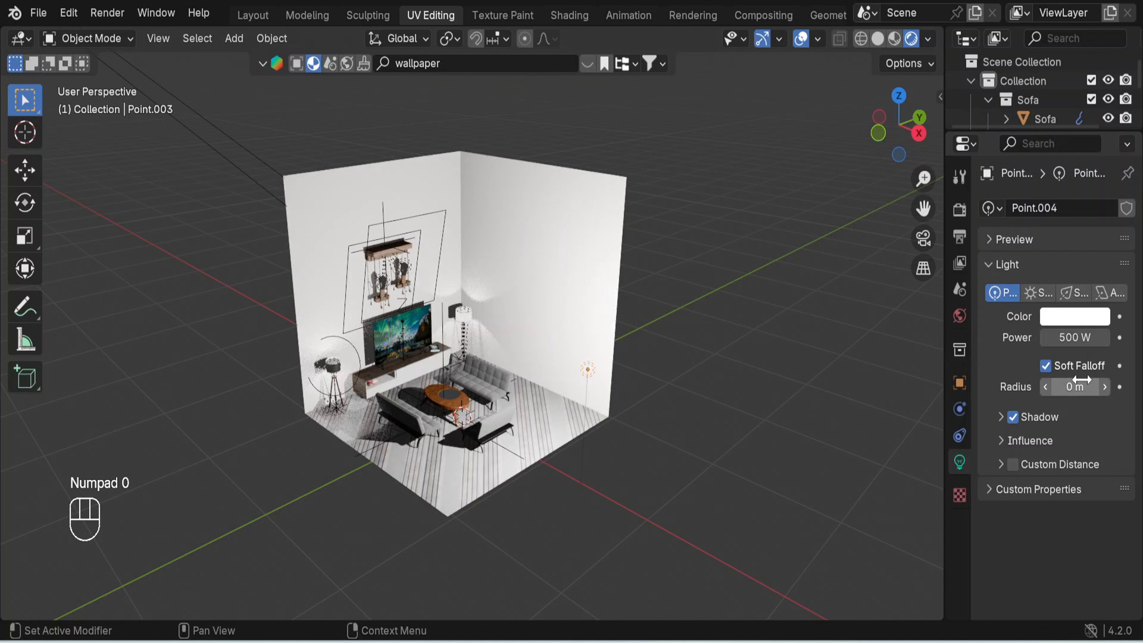
- Reduce the power of the point light by the room's open side to 100 W
click(1073, 337)
text(1)
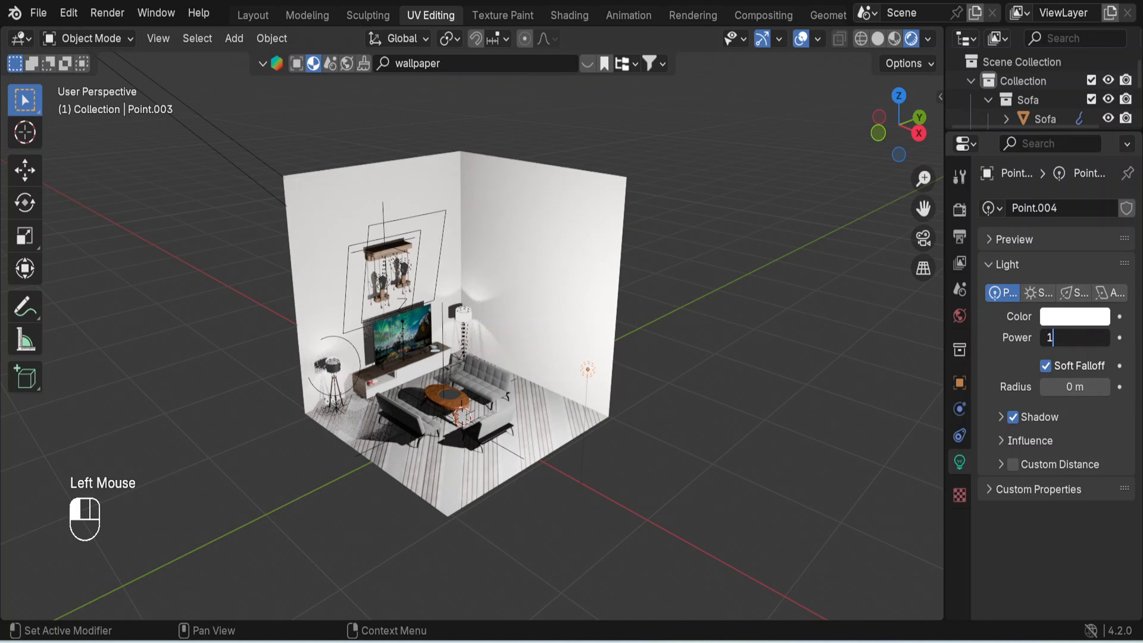
text(00)
key(Return)
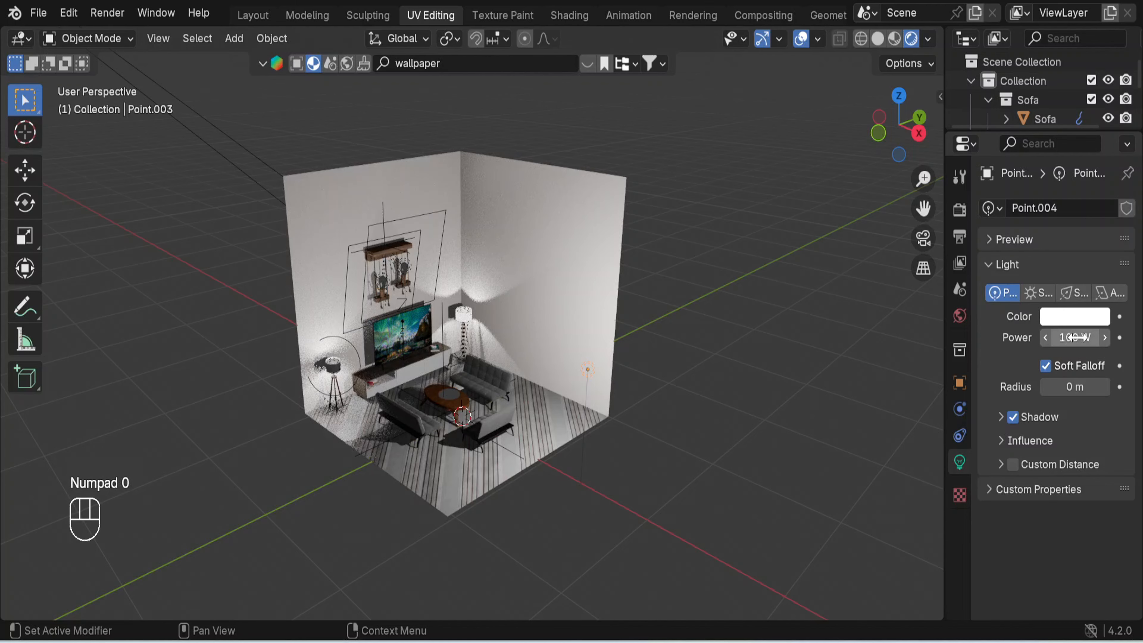
- Change the point light to an area light and aim it into the room at the wall beside the TV's upper corner
middle_drag(712, 347, 695, 328)
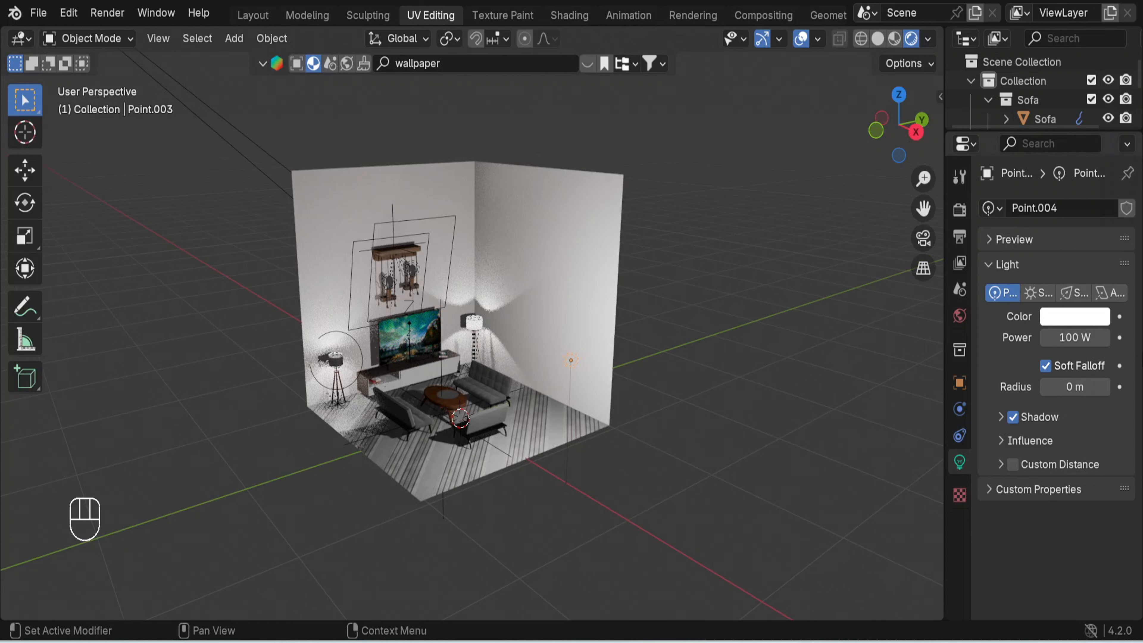
click(1110, 293)
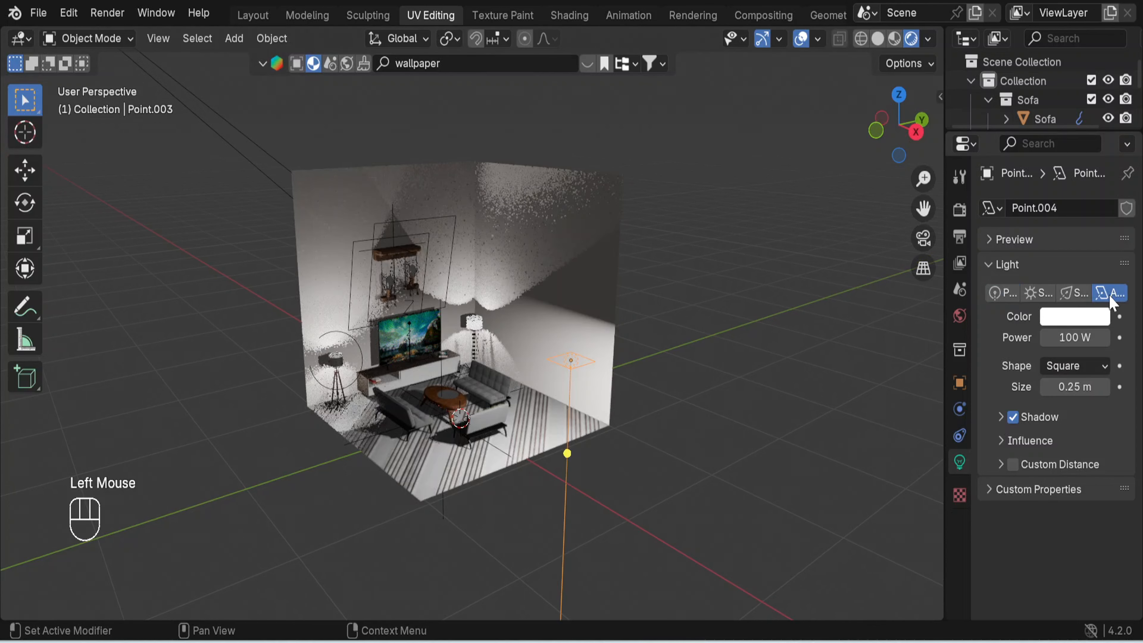
key(shift)
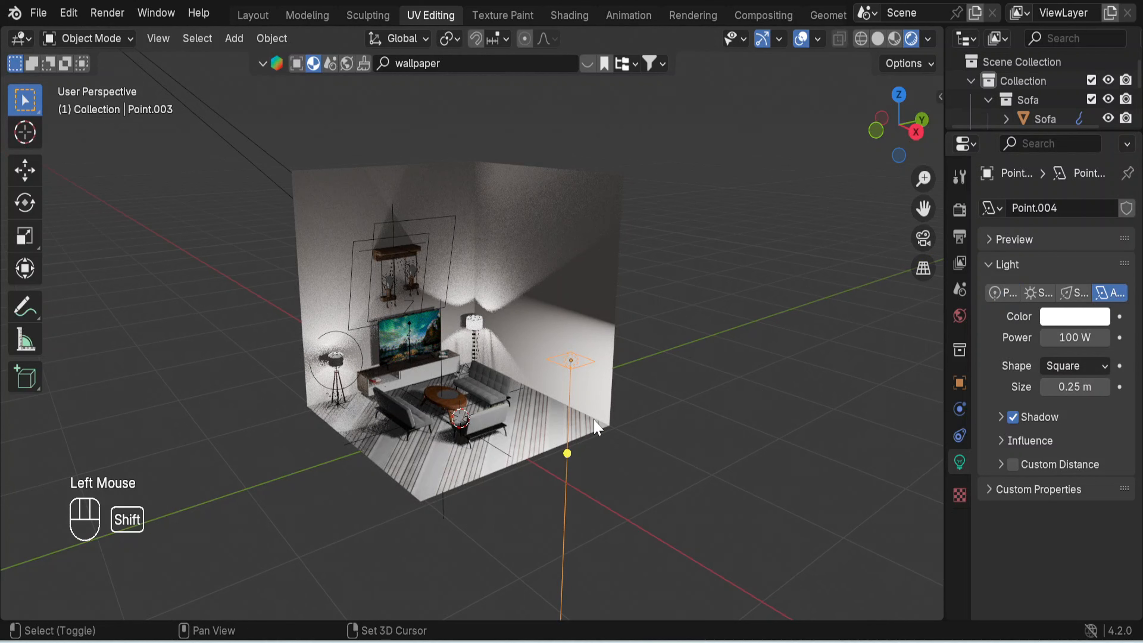
key(shift+t)
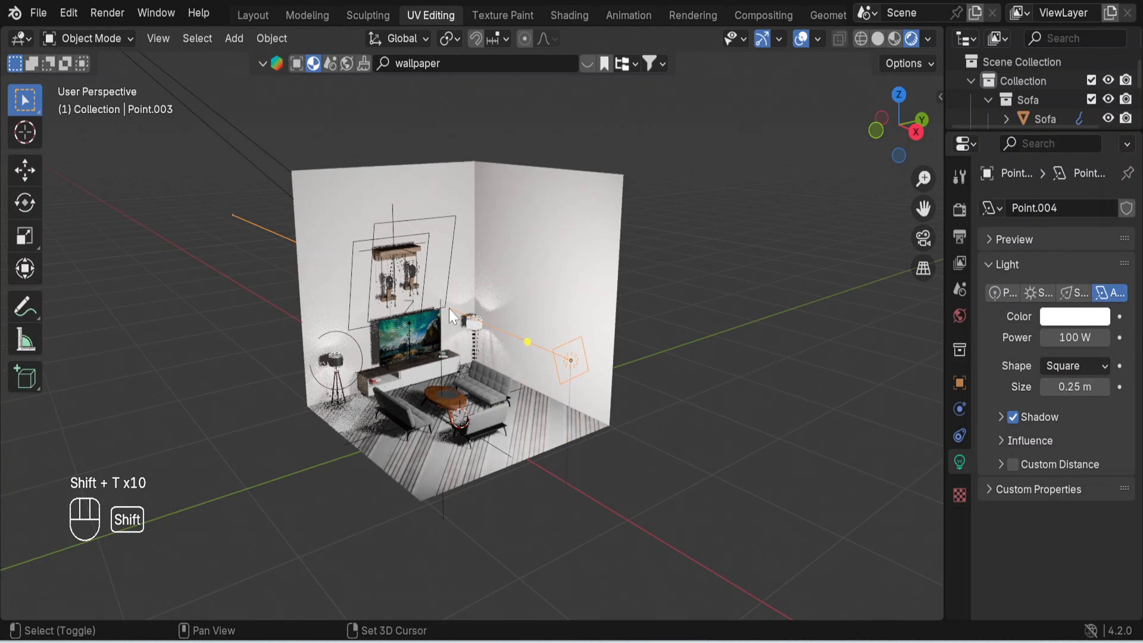
shift+click(452, 316)
key(shift+t)
- Move the area light along X farther out from the room and scale it up to about 2.3 times its size
key(g)
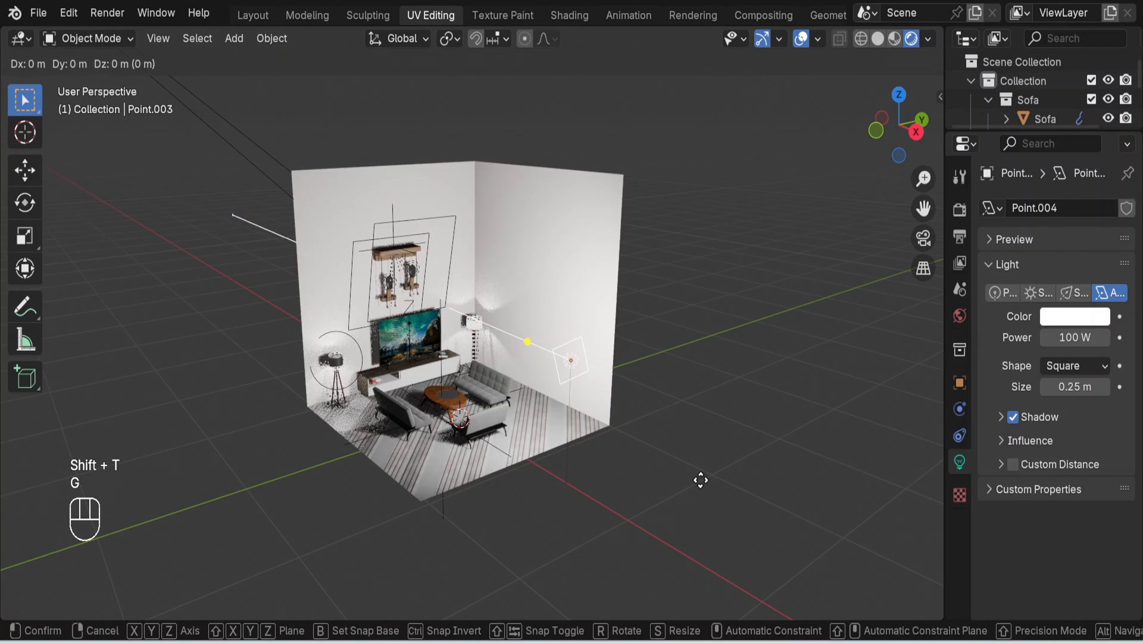
key(x)
click(795, 516)
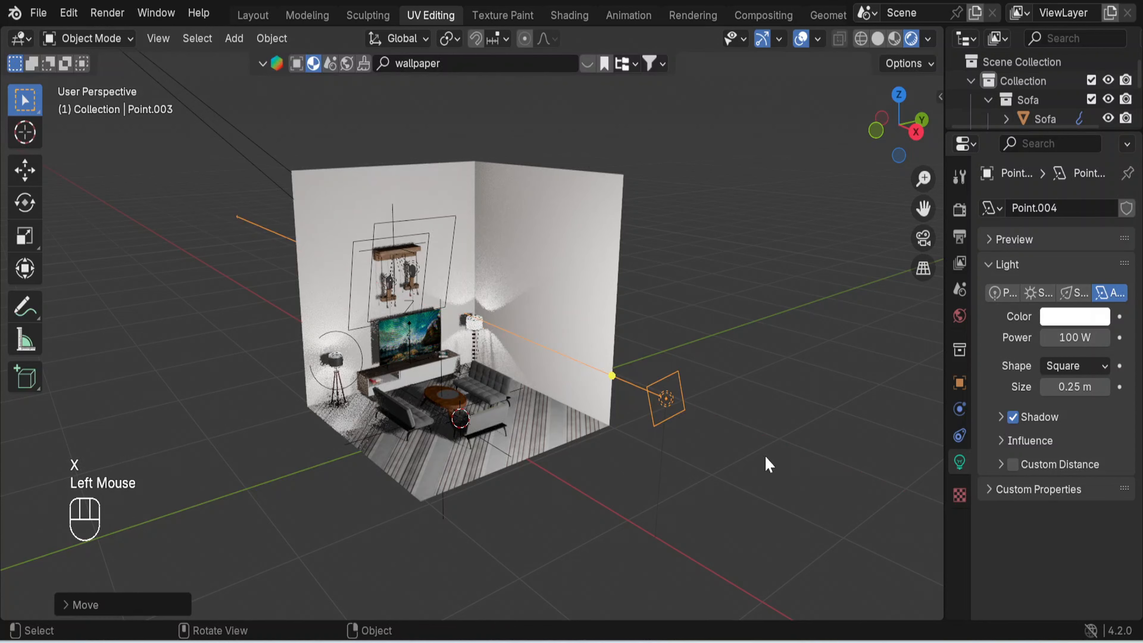
key(s)
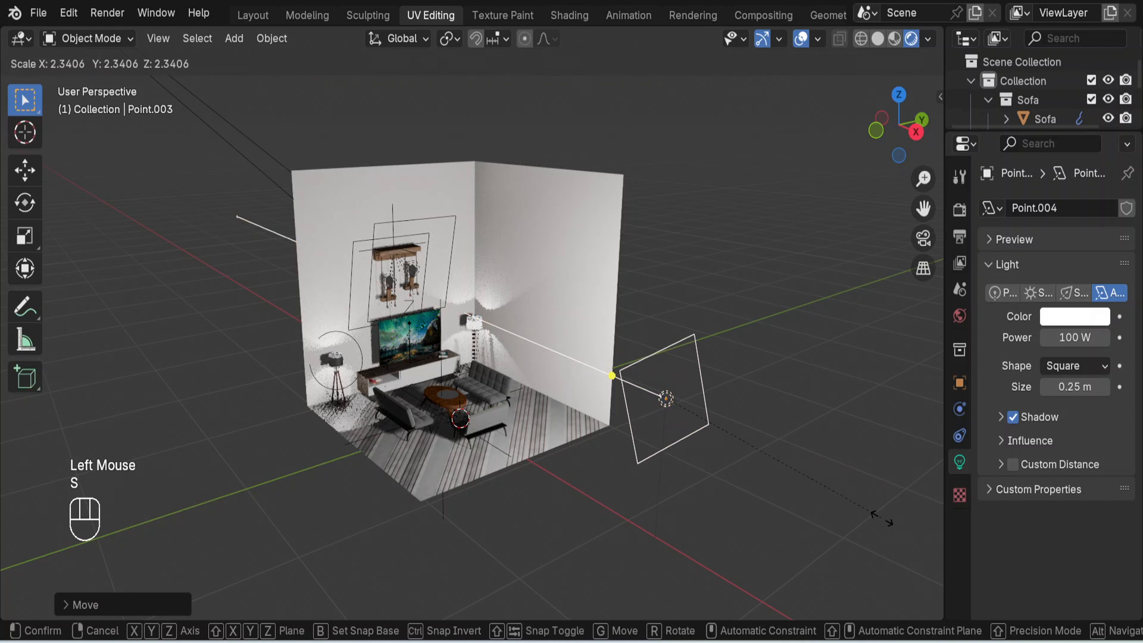
click(746, 486)
- Rotate the area light about 12° and lower it about 0.6 m along Z
key(r)
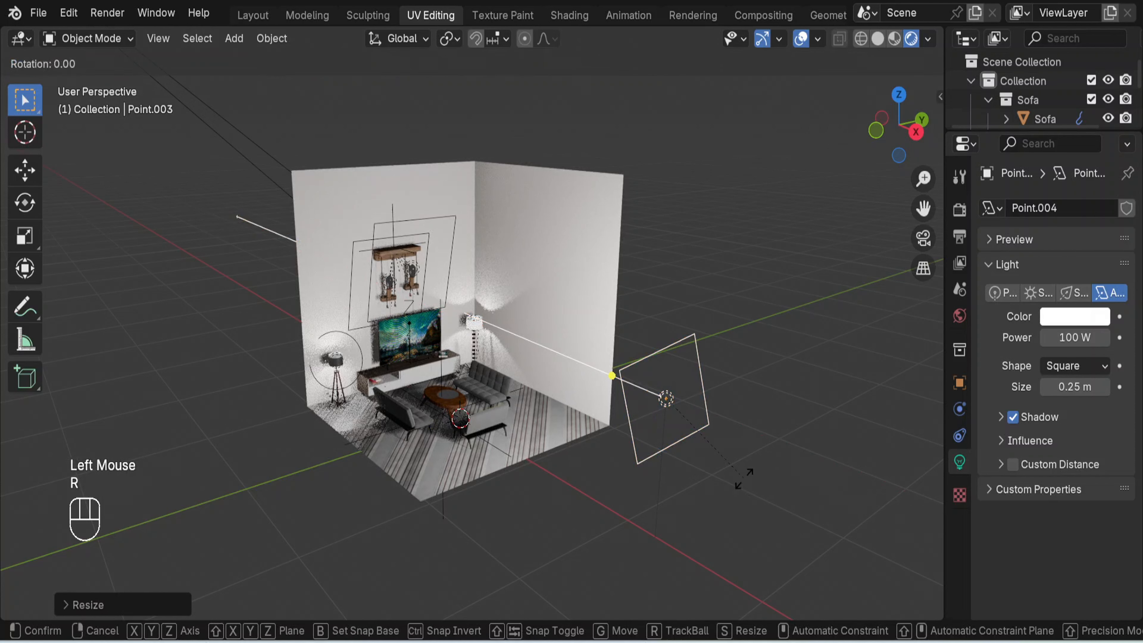
click(727, 495)
key(g)
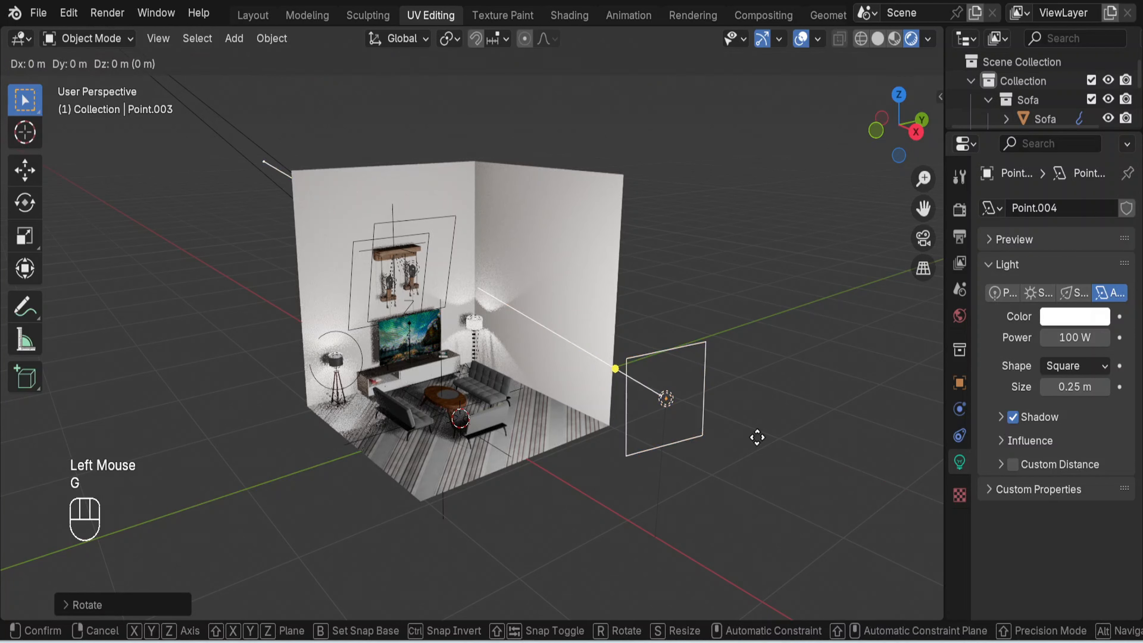
key(z)
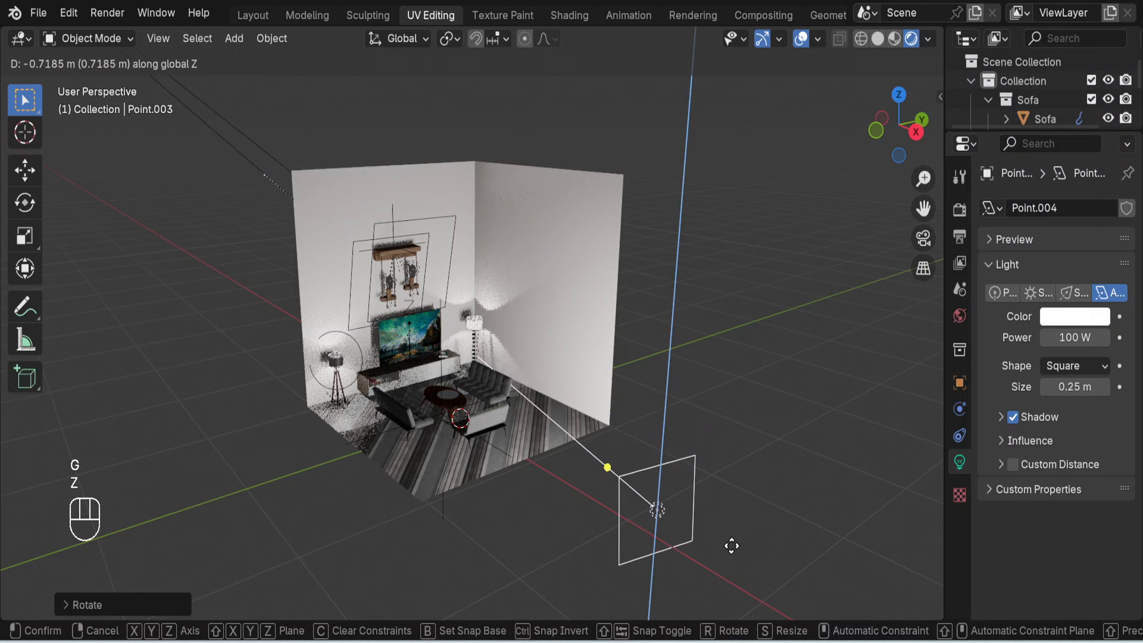
click(732, 528)
- Aim the lowered area light at the top of the TV on the back wall
shift+click(652, 468)
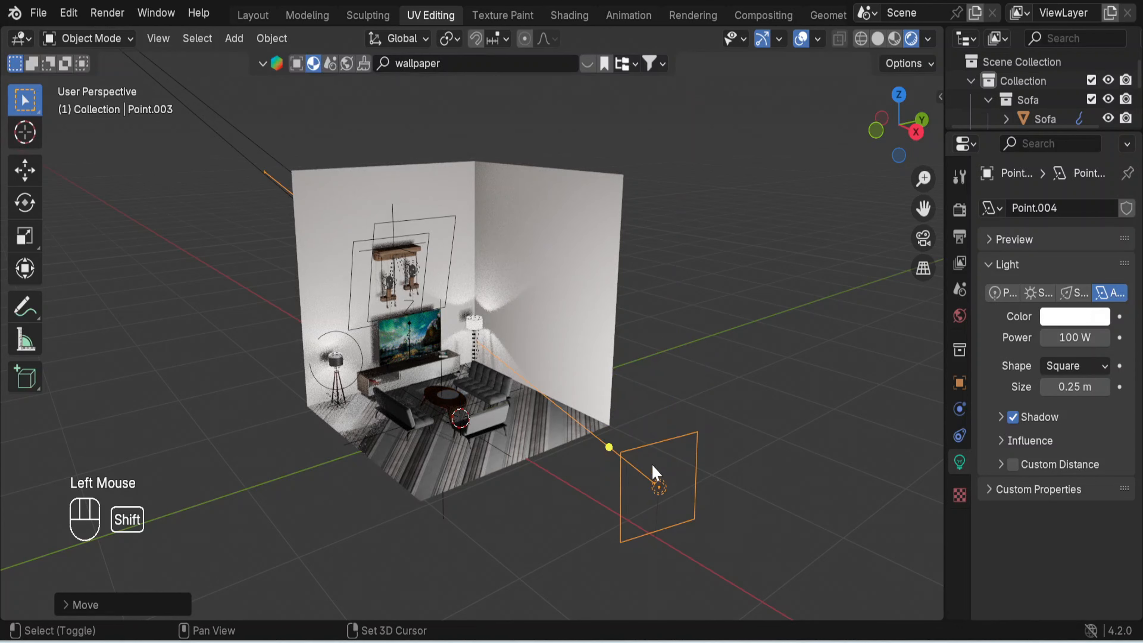
key(shift+t)
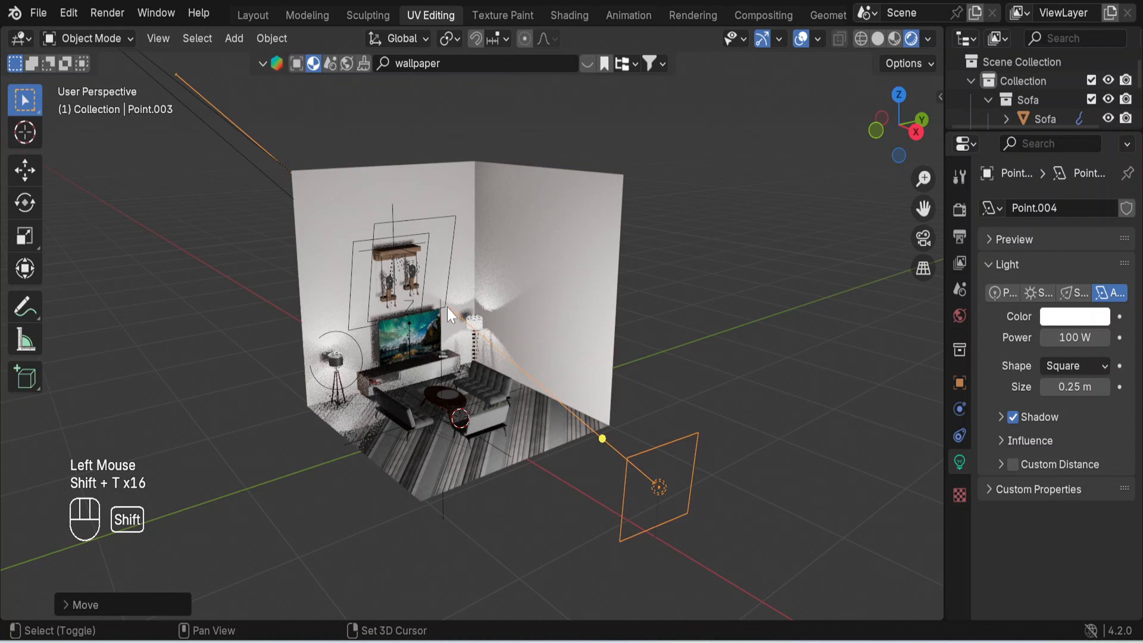
key(shift+t)
shift+click(427, 312)
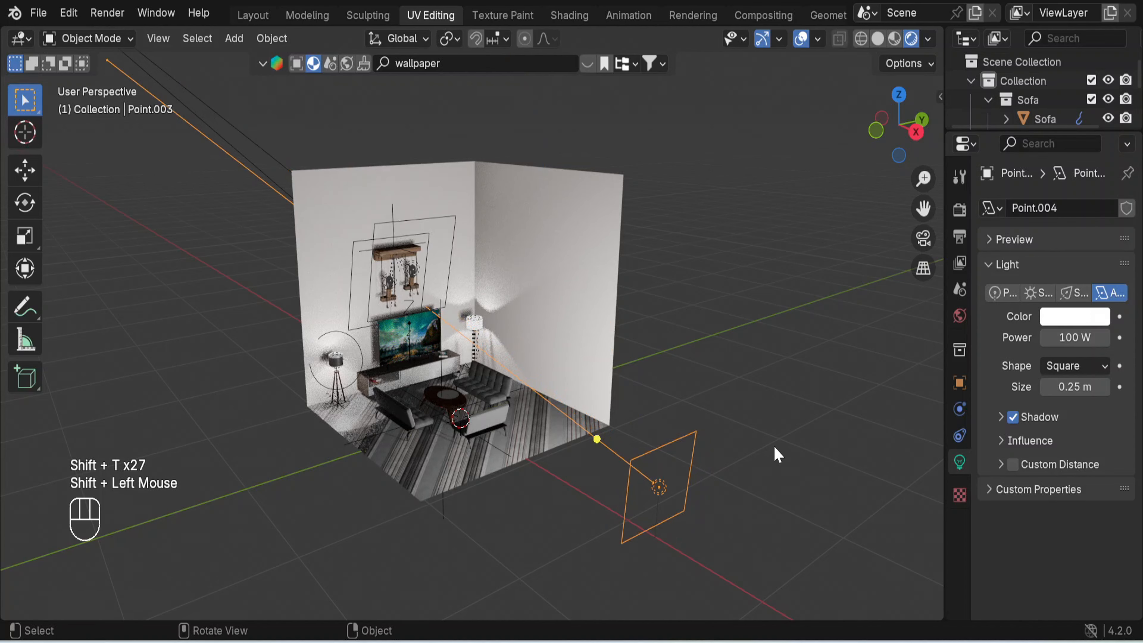
- Set the power of the area light to 50 W
scroll(774, 448, up, 3)
scroll(773, 449, down, 3)
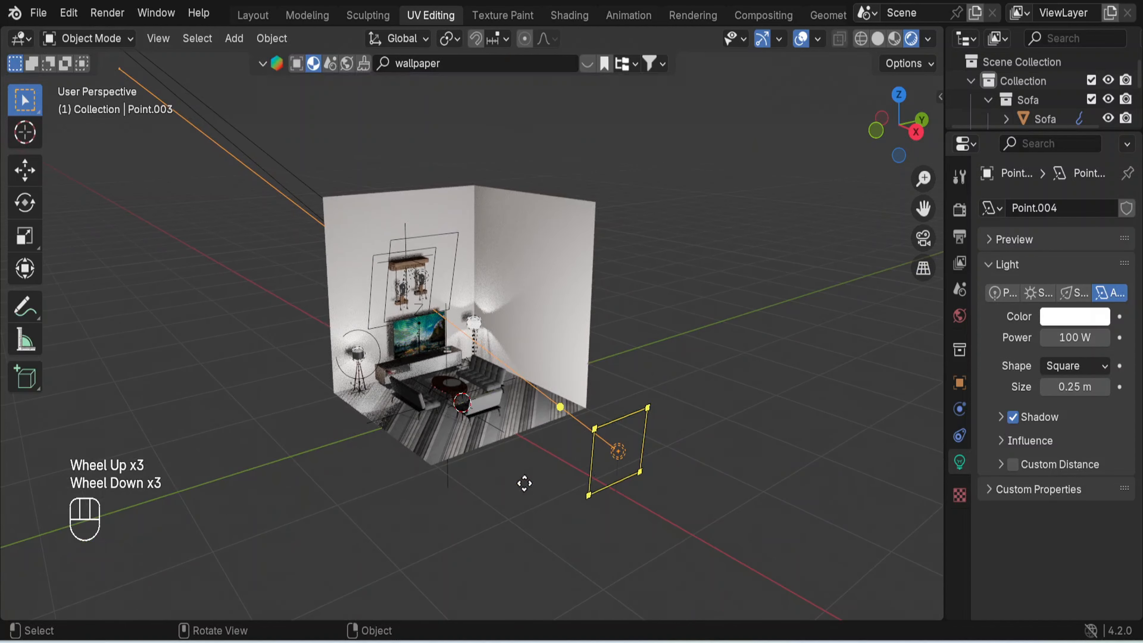
click(1075, 337)
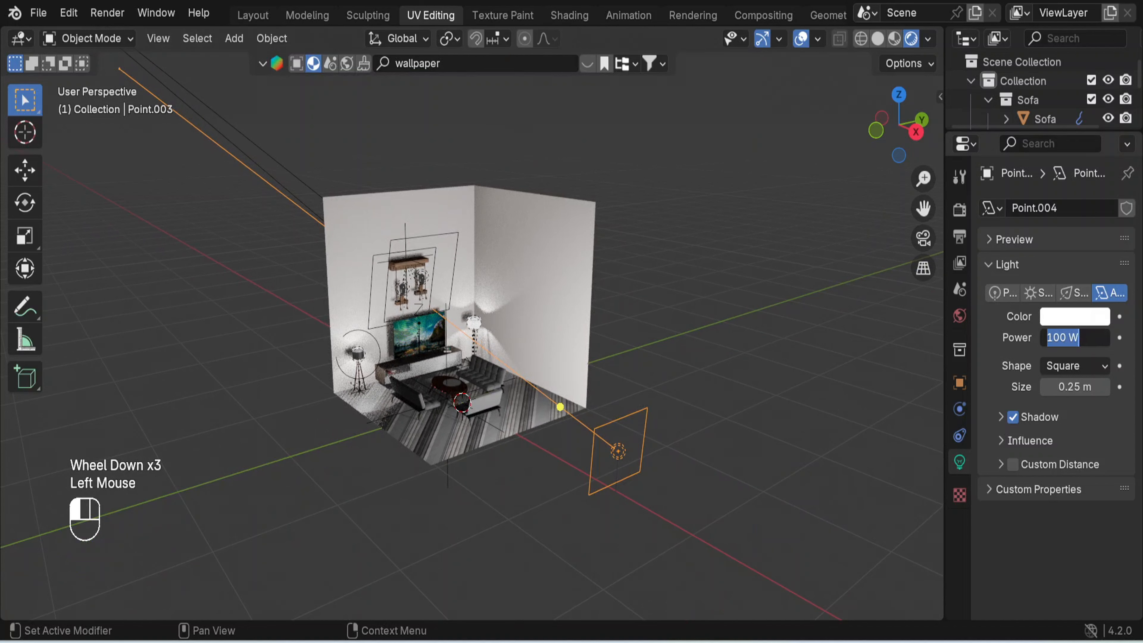
text(50)
click(1063, 360)
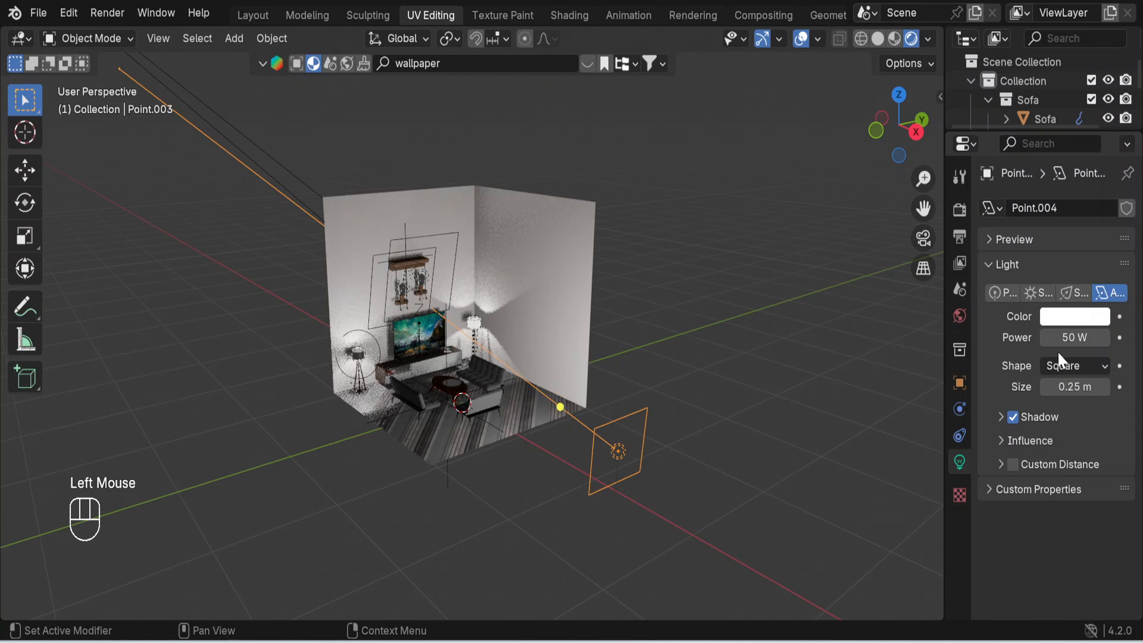
key(shift)
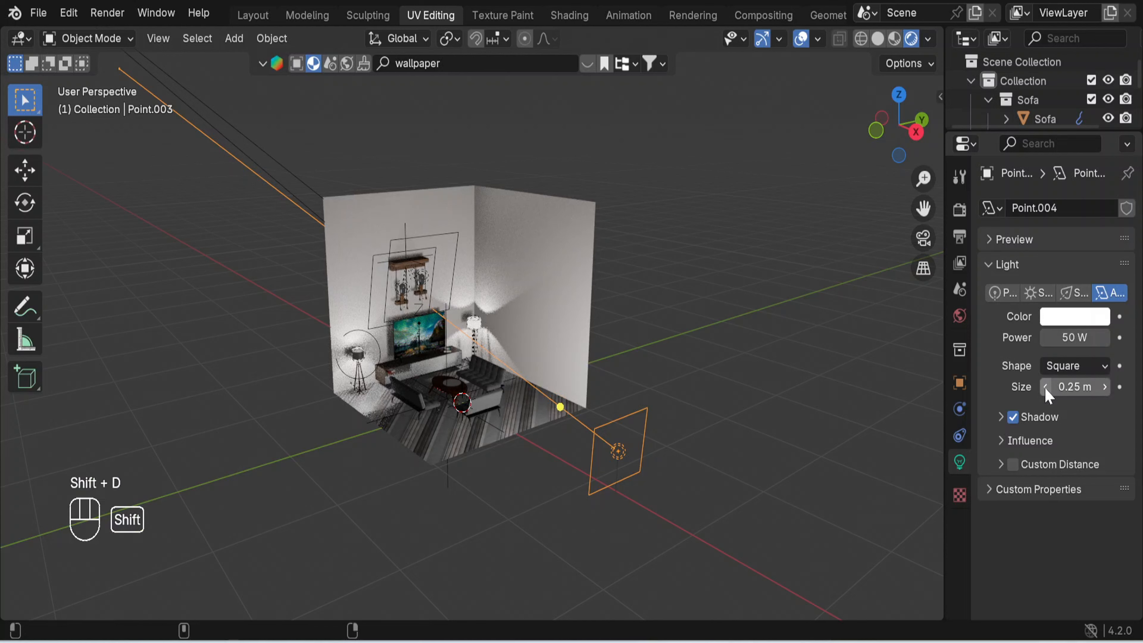
key(y)
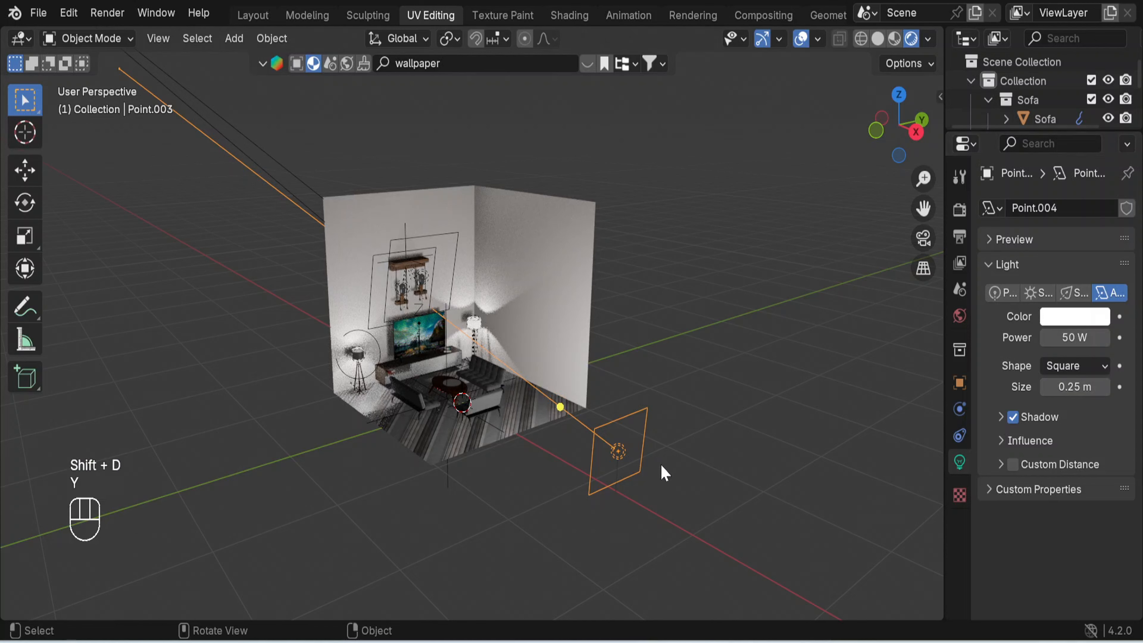
click(804, 423)
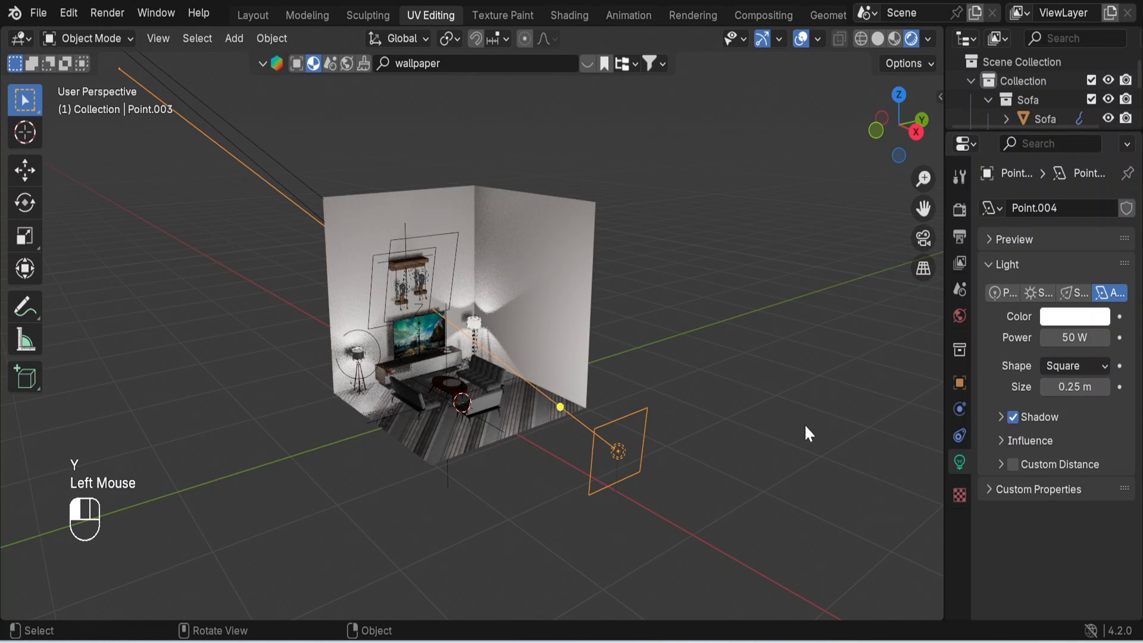
click(648, 420)
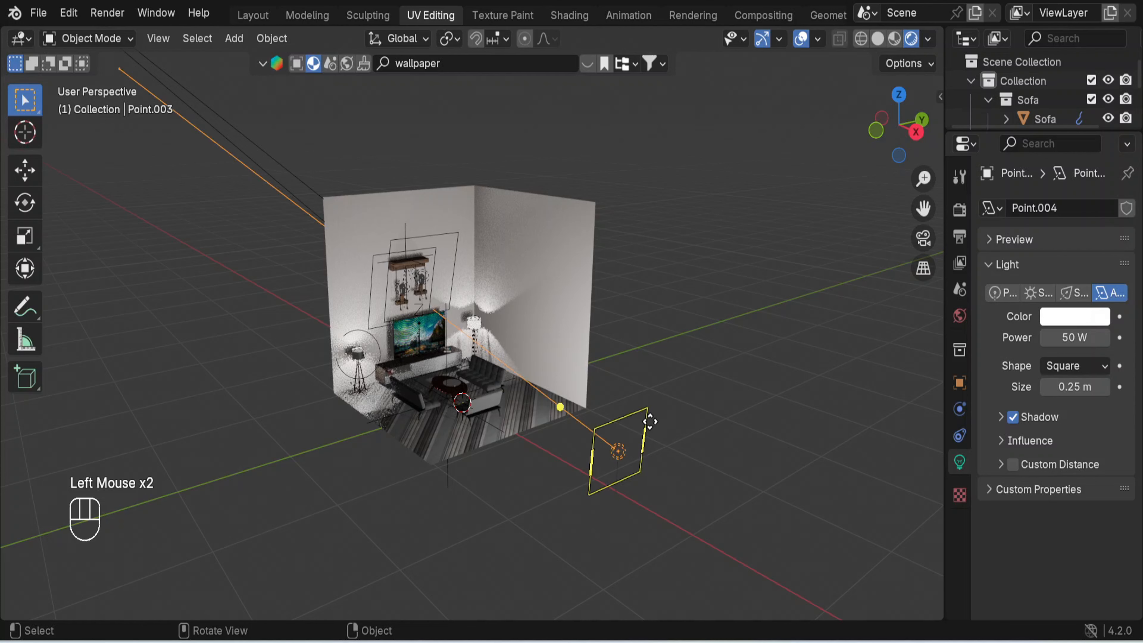
key(g)
key(Escape)
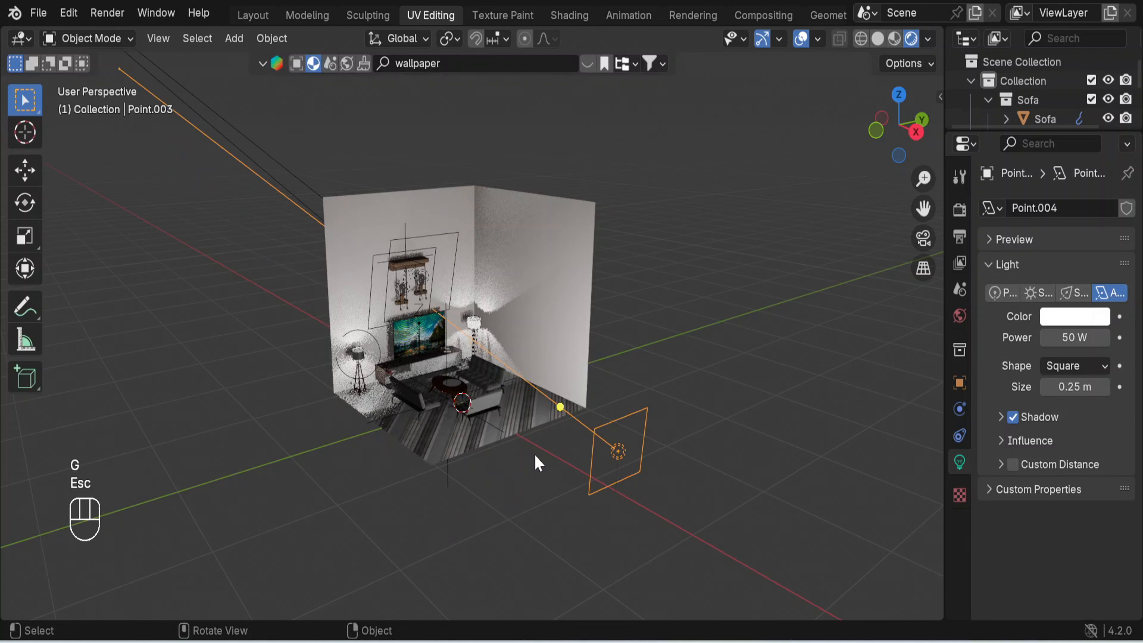
- Duplicate the area light about 2.5 m along negative Y, then move the copy about 1.8 m along negative X
key(shift+d)
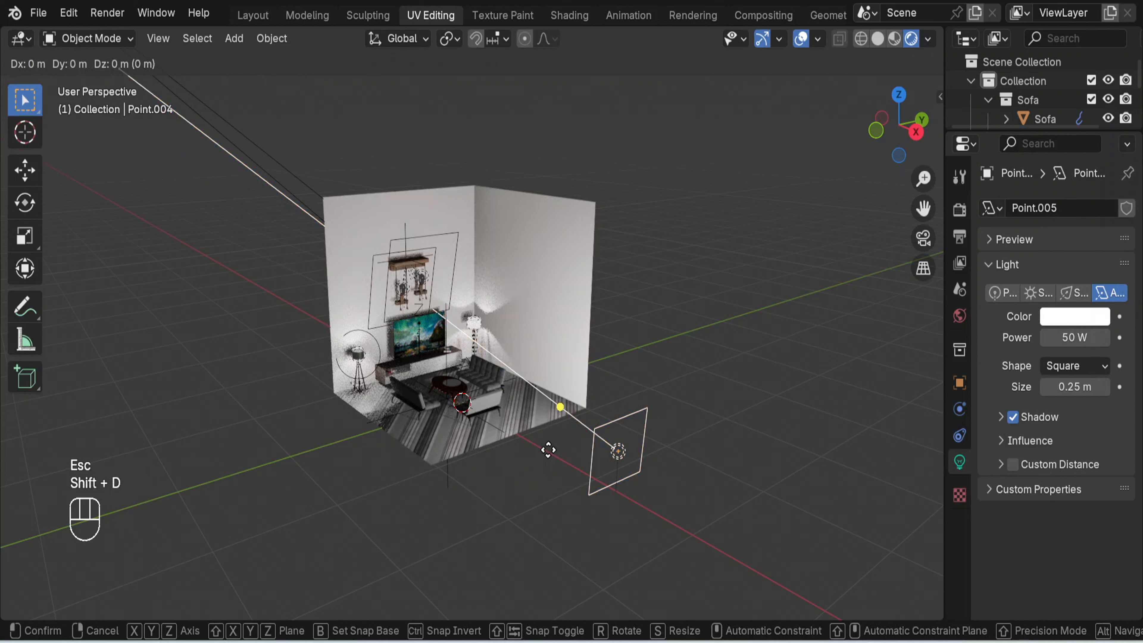
key(y)
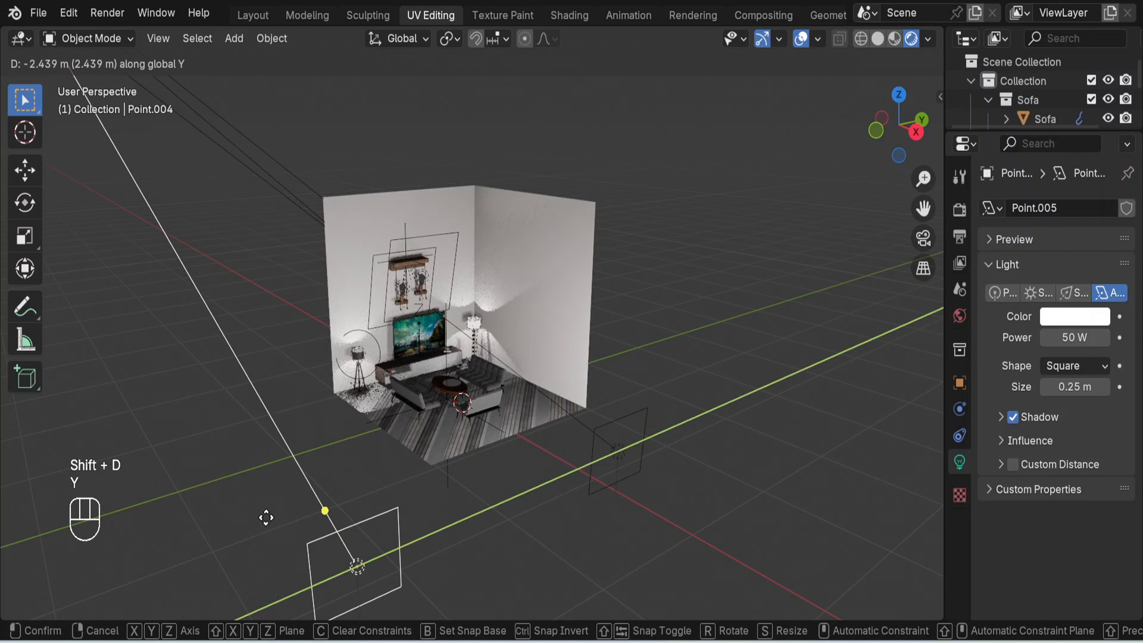
click(267, 520)
key(g)
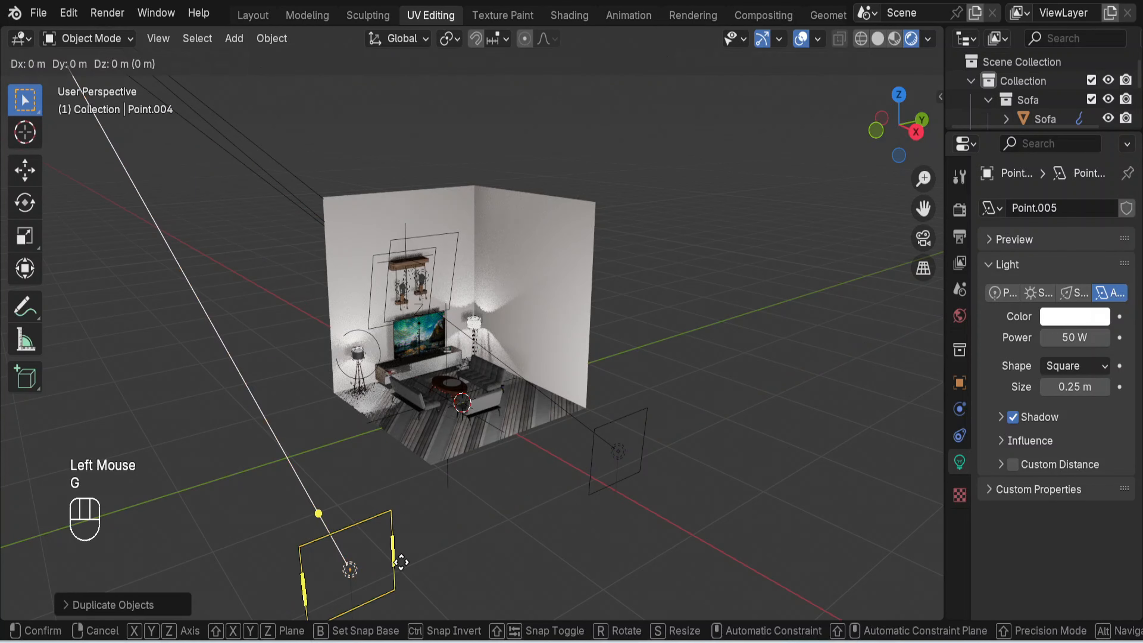
key(x)
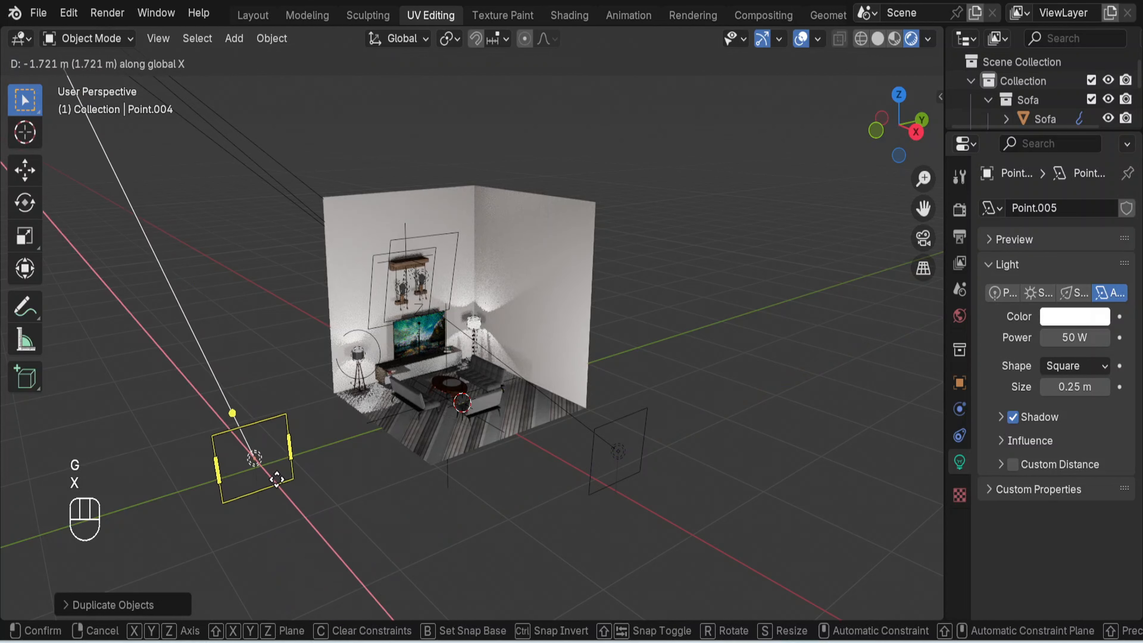
click(270, 470)
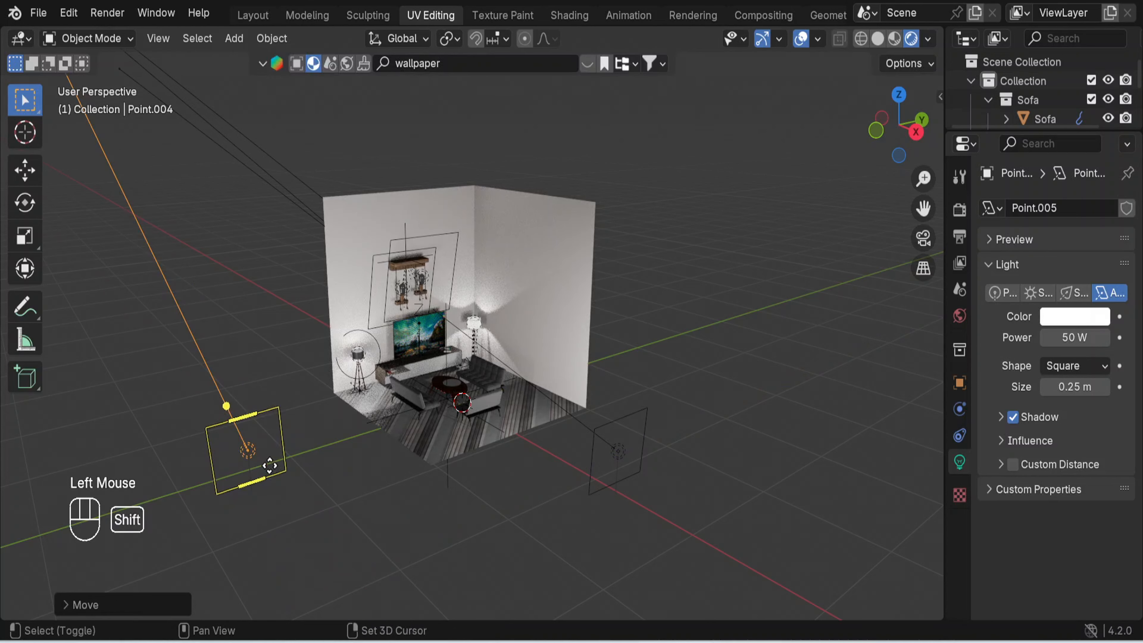
- Aim the duplicated area light into the room at the end of the TV console nearest the corner
key(shift+t)
key(shift+t)
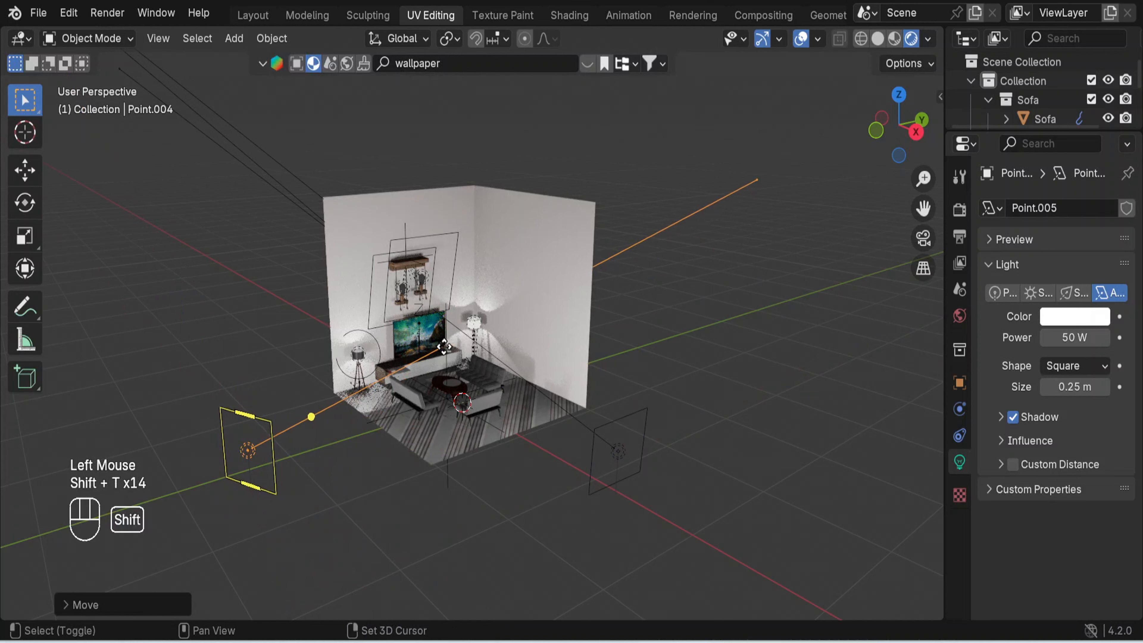
key(shift+t)
click(456, 351)
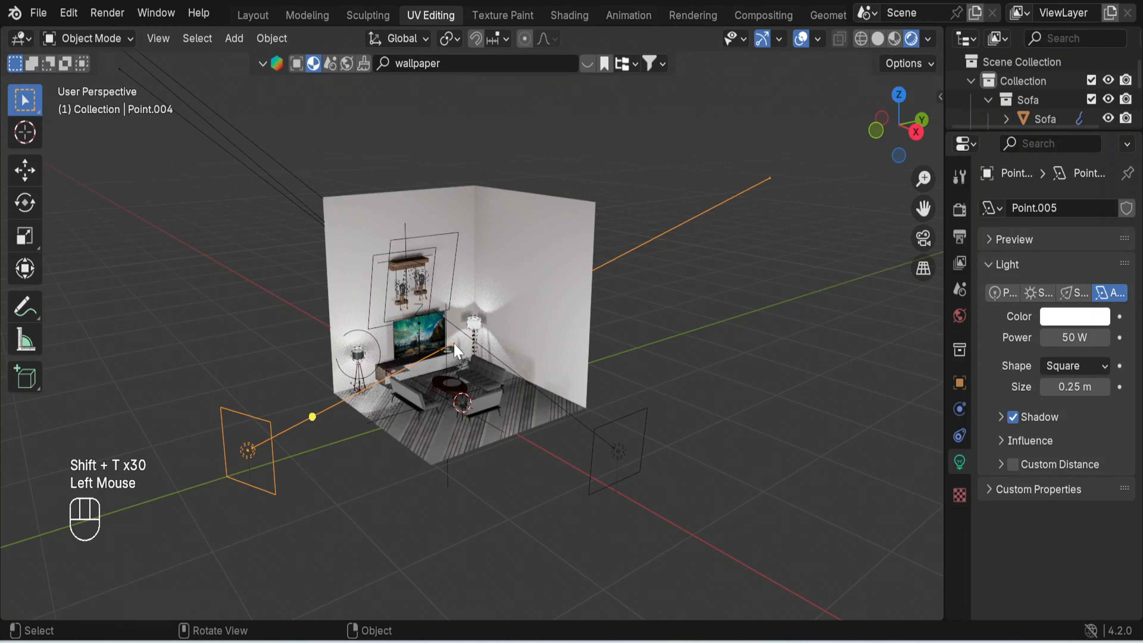
- Add a point light at the room's centre and raise it along Z to just above the wall-mounted decoration
scroll(625, 453, up, 2)
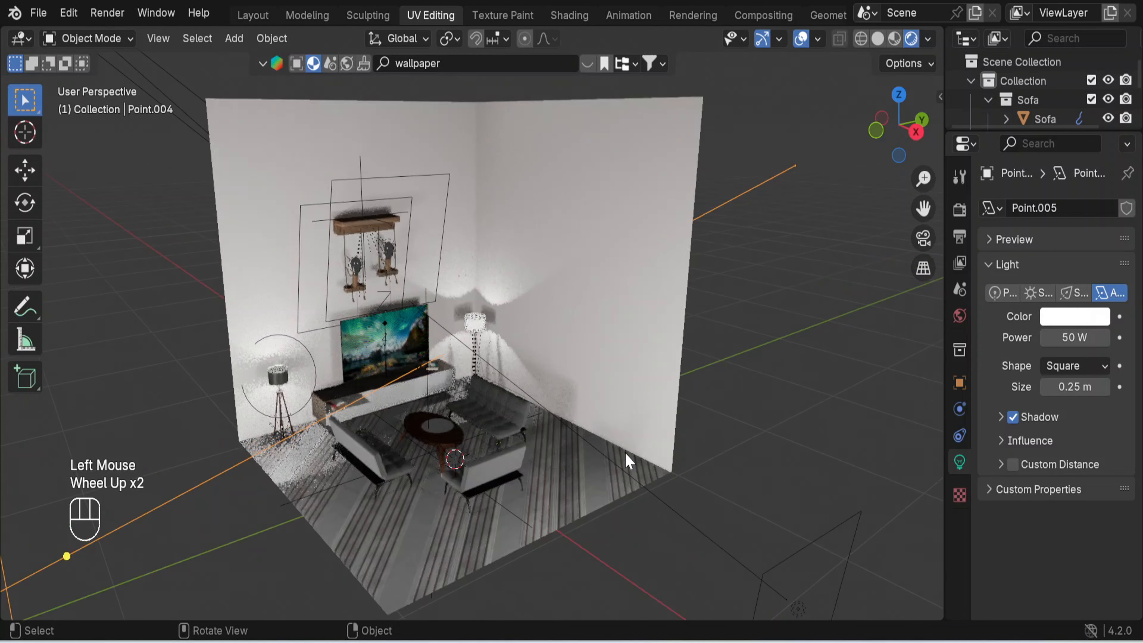
scroll(625, 454, down, 1)
scroll(625, 455, down, 1)
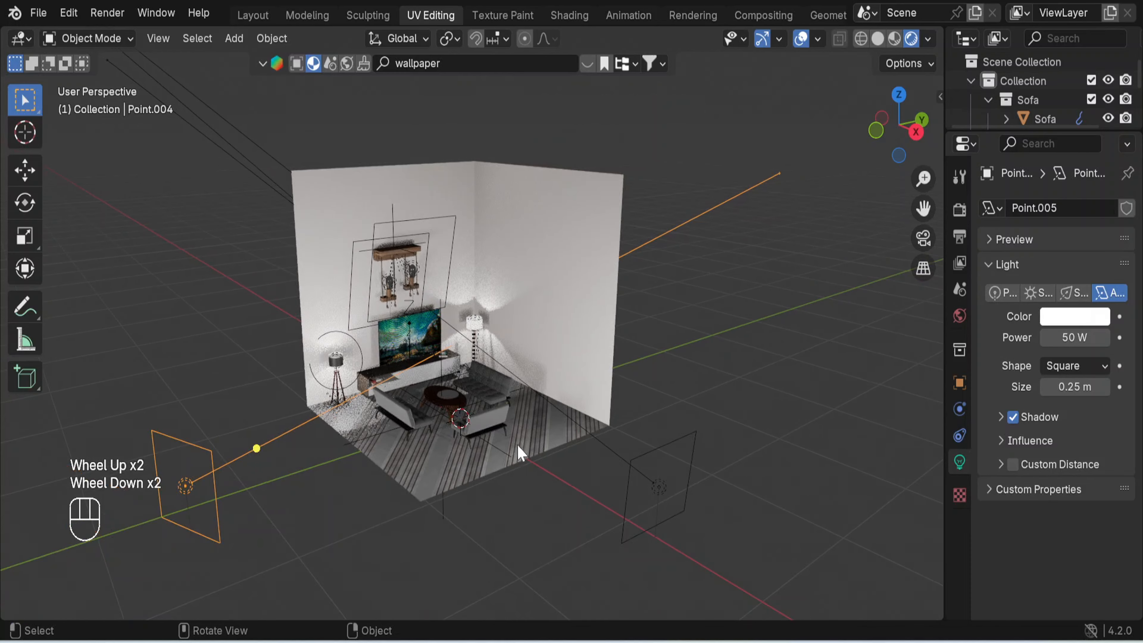
key(shift+a)
mouse_move(492, 446)
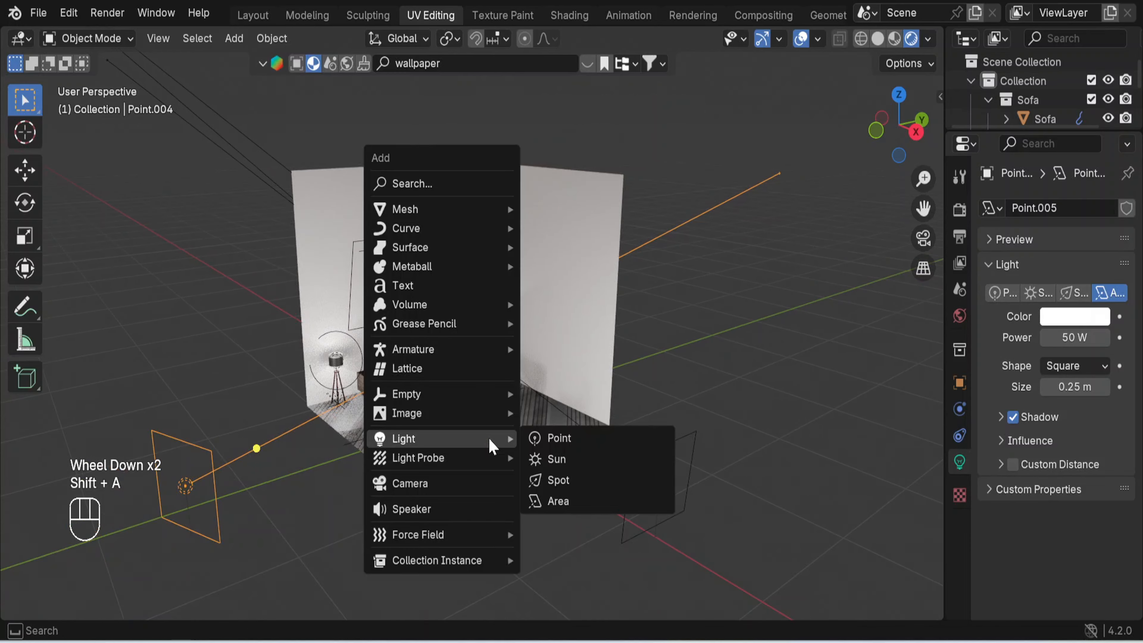
click(558, 438)
key(g)
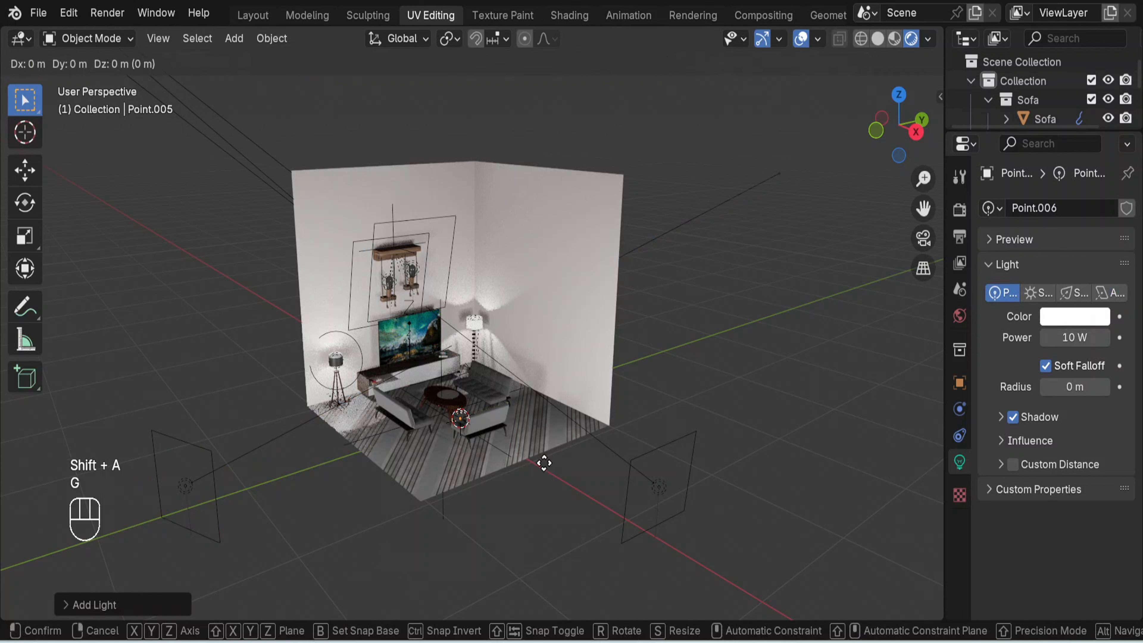
key(z)
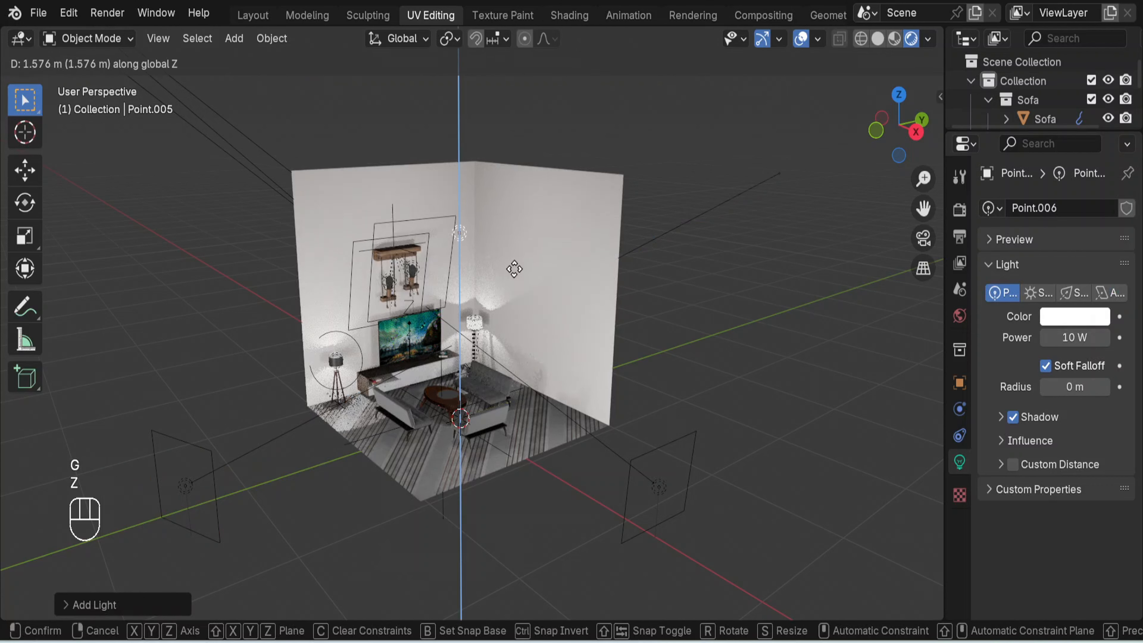
click(516, 266)
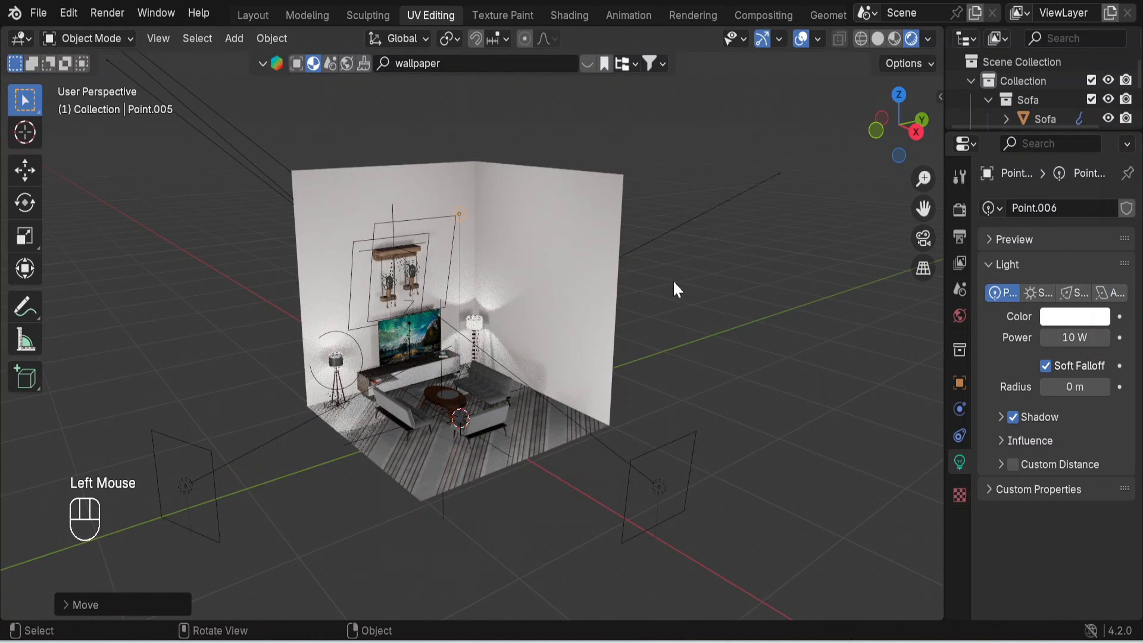
- Set the power of the new point light to 40 W
double_click(1057, 337)
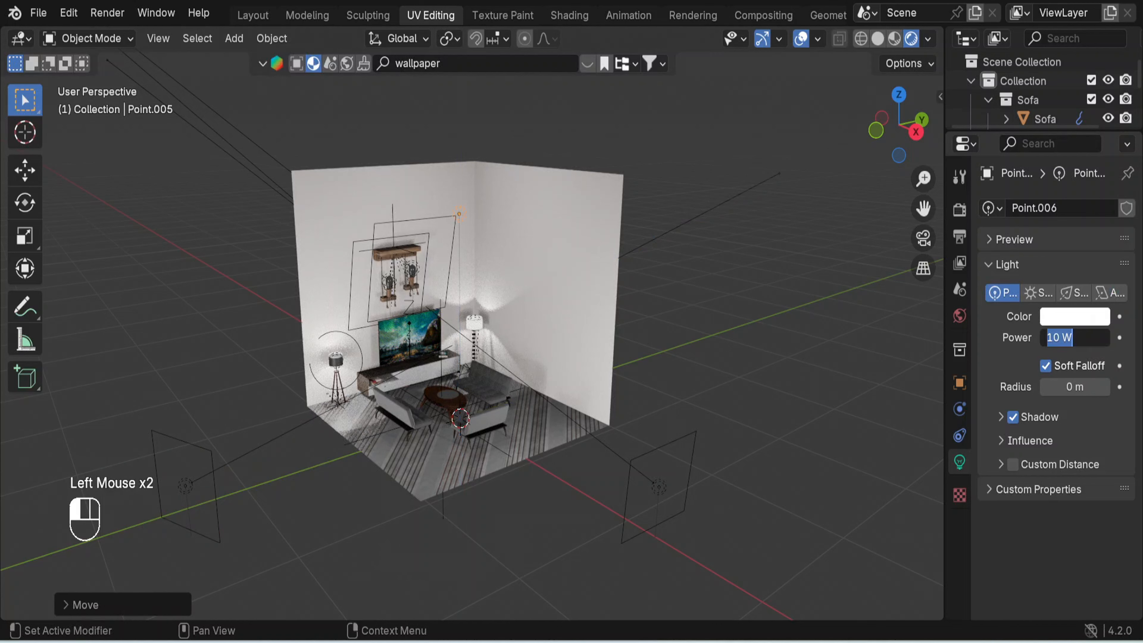
text(40)
key(Return)
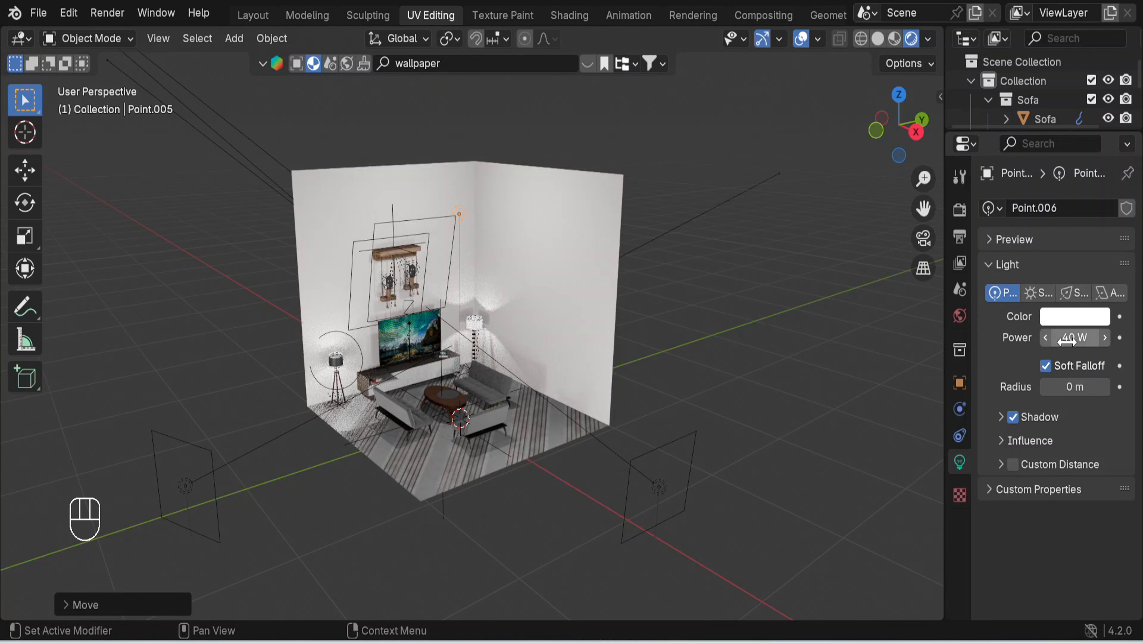
- Give the raised point light a warm orange colour with hue 0.072 and saturation 0.813, then deselect it
scroll(467, 349, up, 2)
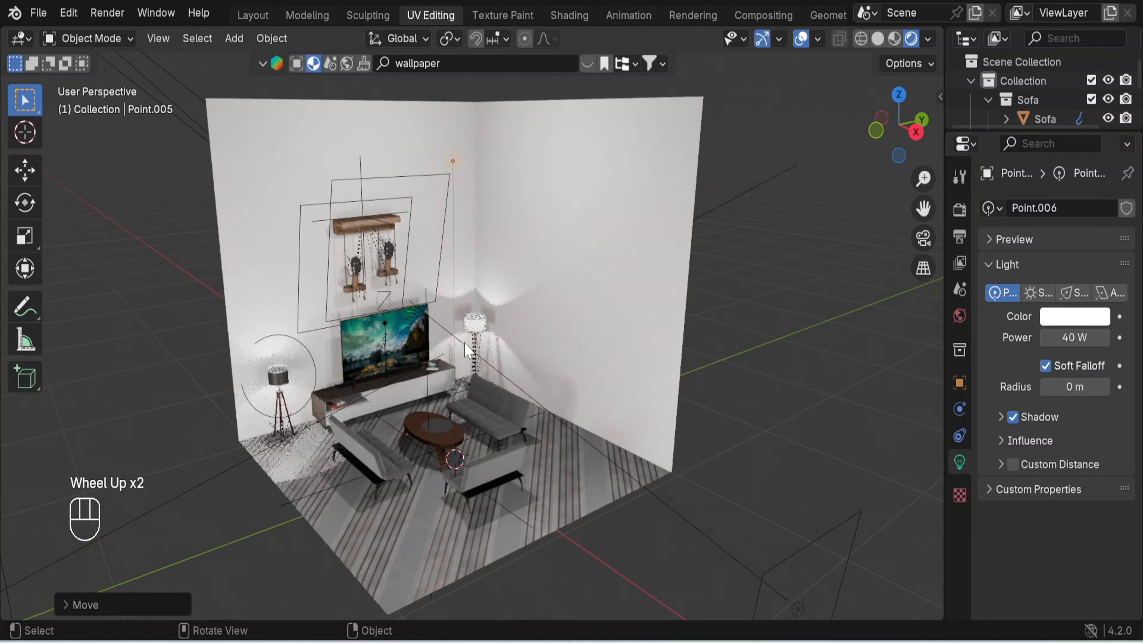
click(1072, 317)
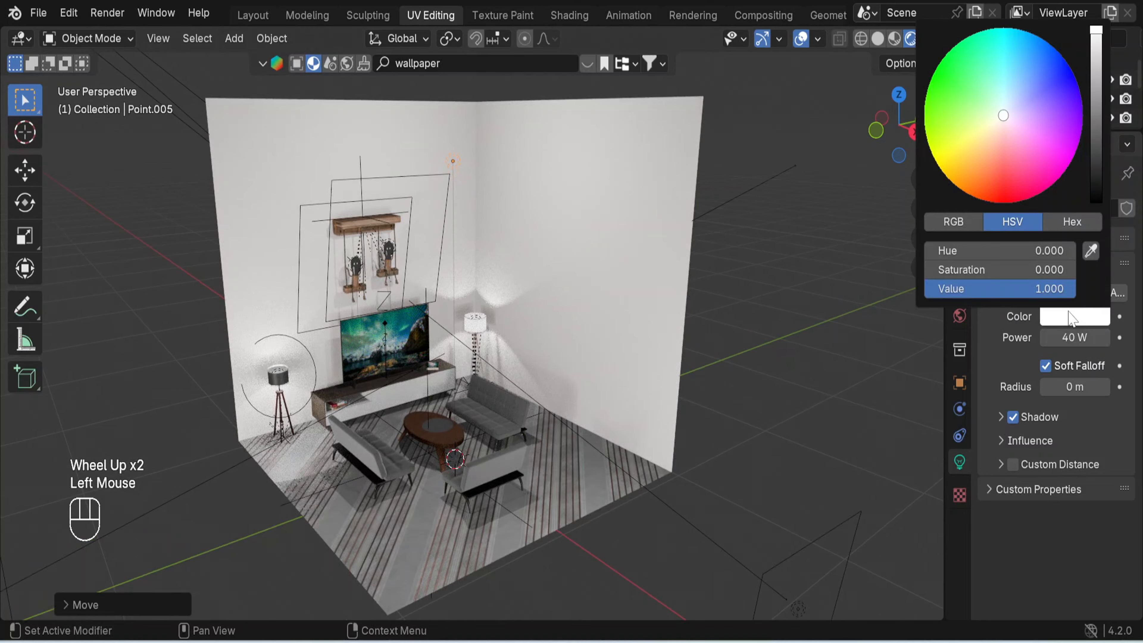
click(989, 132)
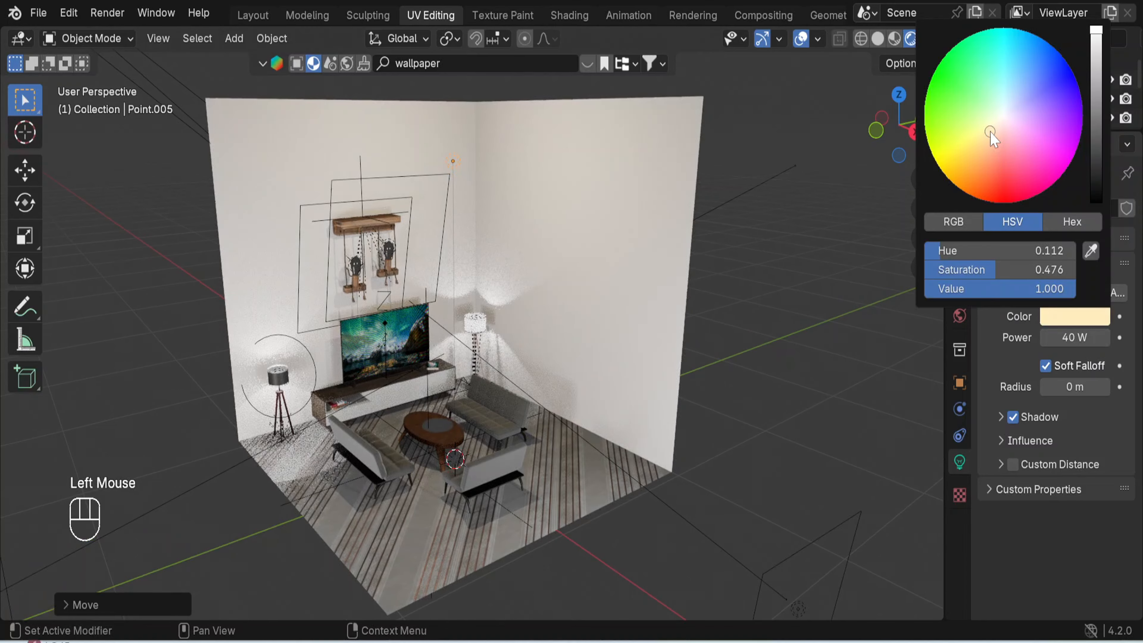
click(970, 134)
click(966, 144)
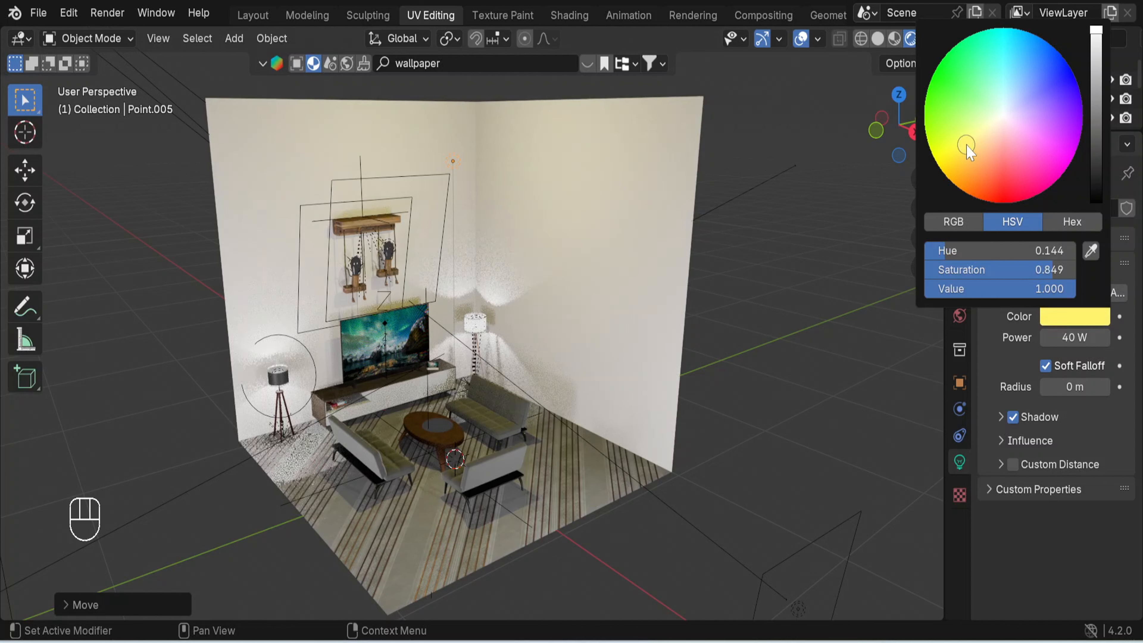
click(980, 155)
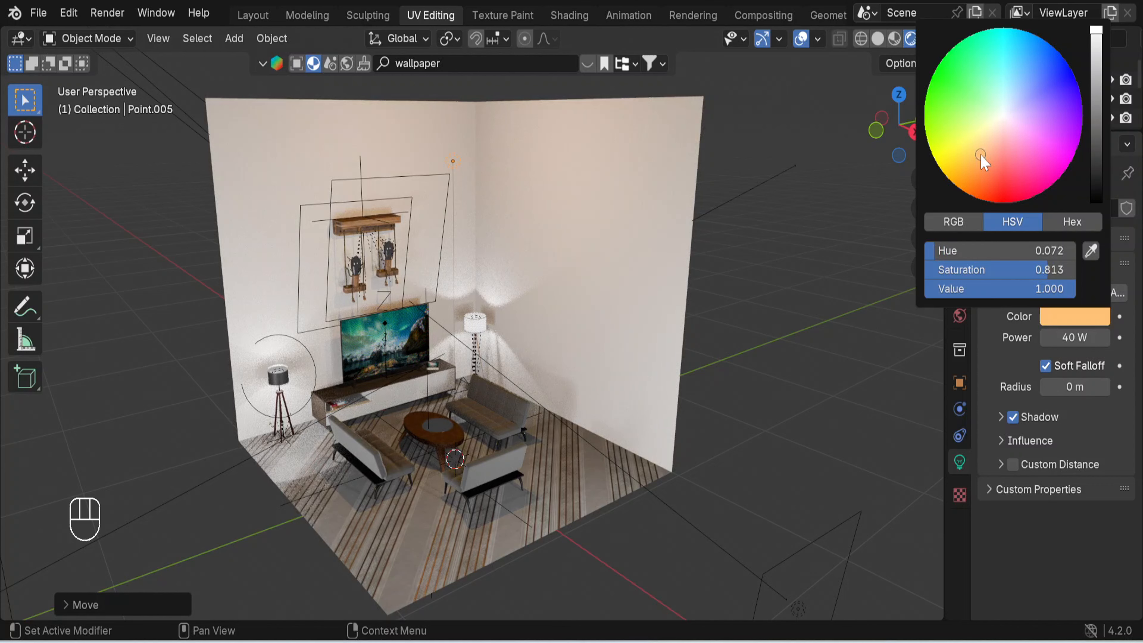
middle_drag(733, 315, 731, 290)
scroll(722, 310, up, 2)
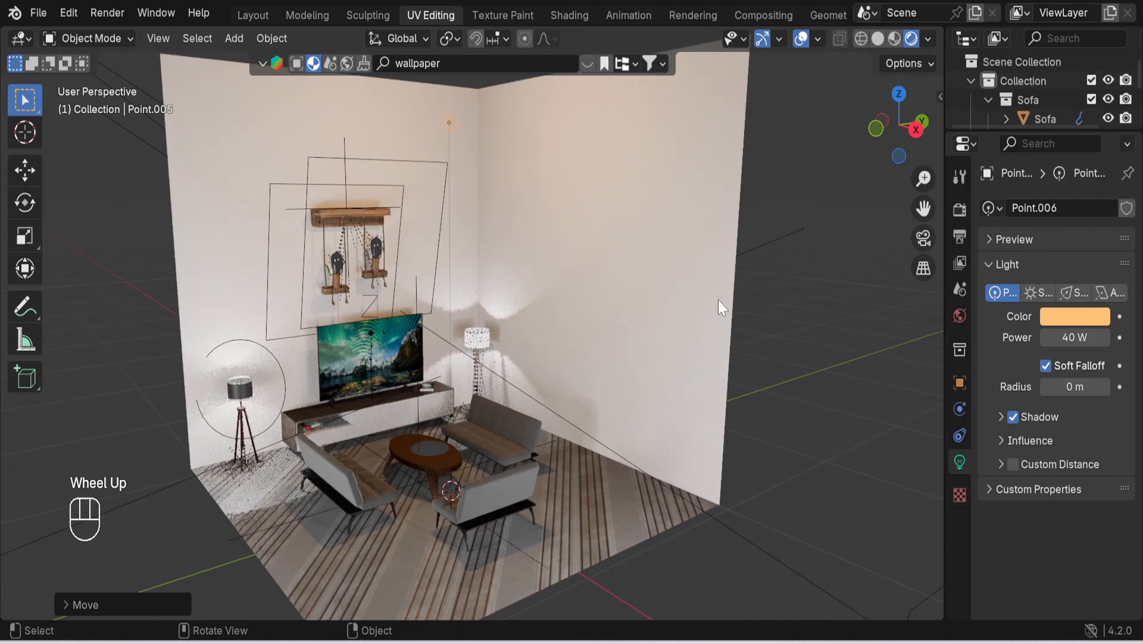
mouse_move(749, 326)
middle_down()
mouse_move(717, 304)
mouse_move(755, 327)
middle_up()
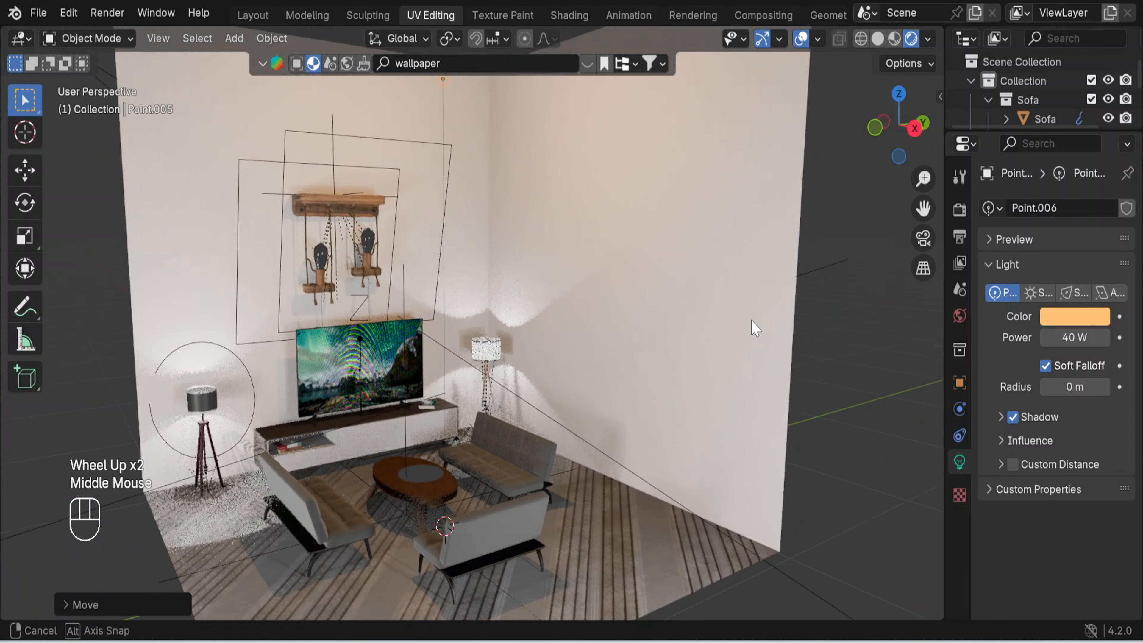
click(864, 345)
- Switch the BlenderKit search from materials to models, clear the search term and show the asset results
scroll(747, 313, down, 1)
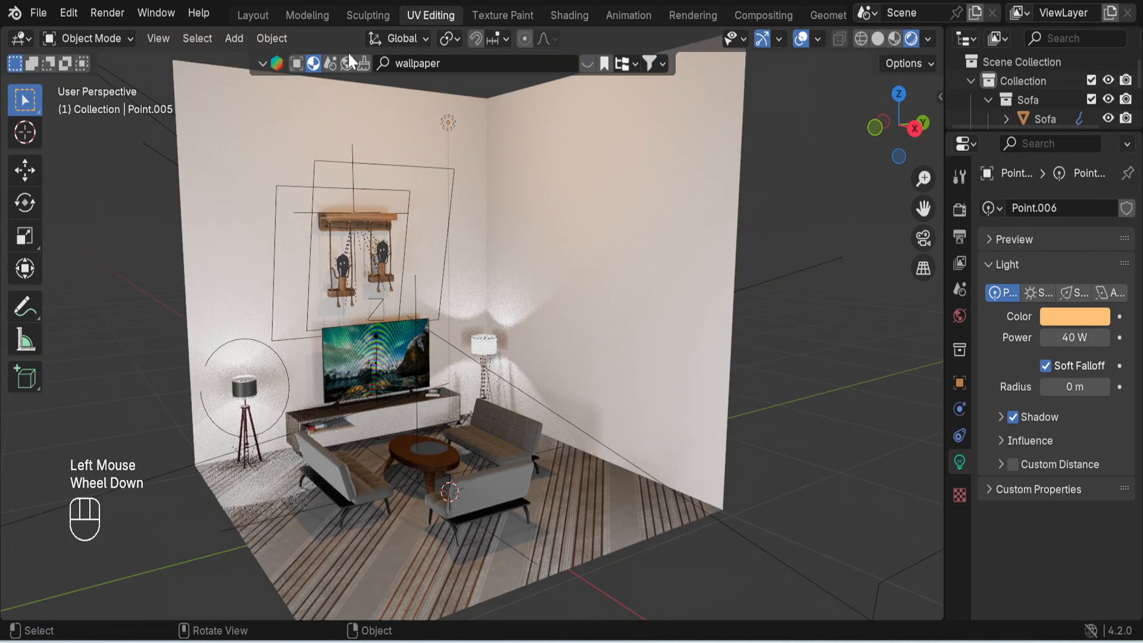
click(299, 65)
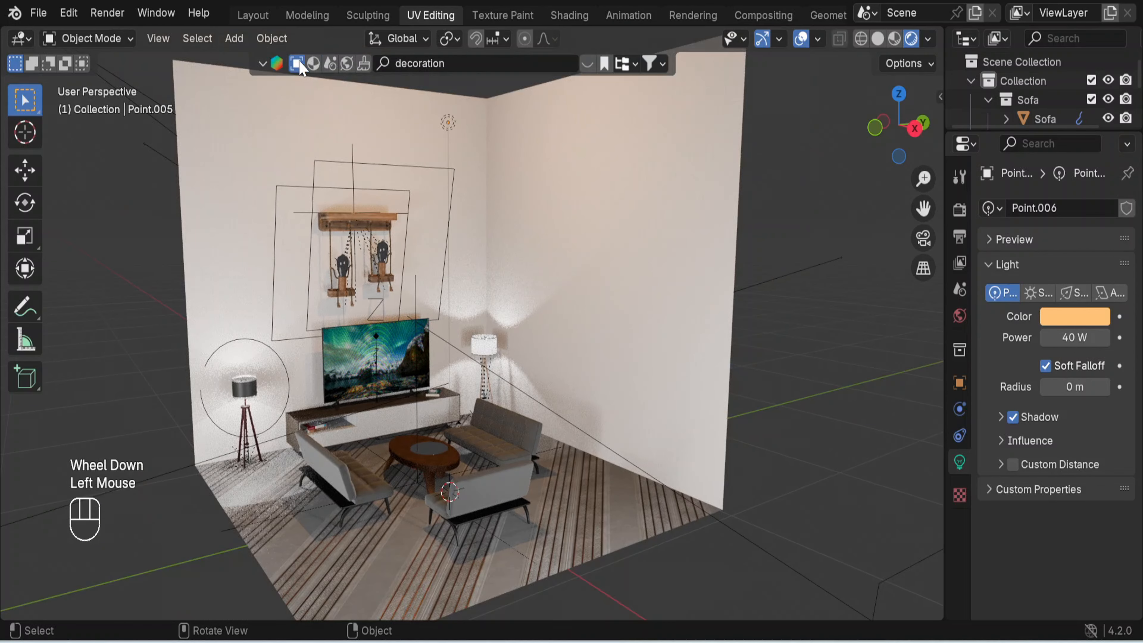
double_click(461, 69)
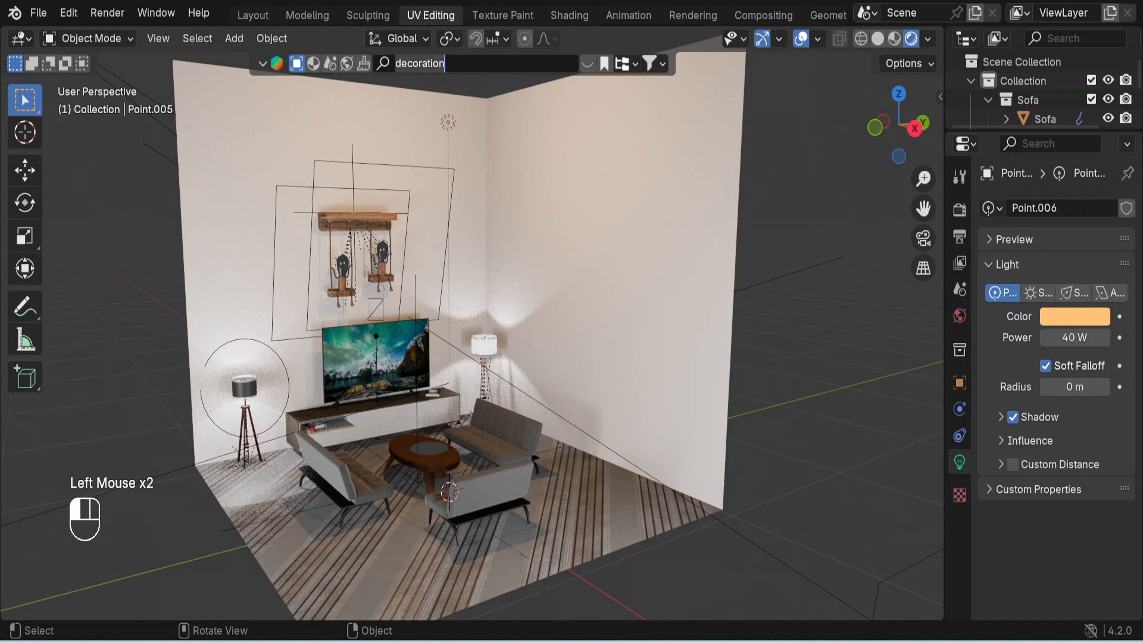
key(ctrl+BackSpace)
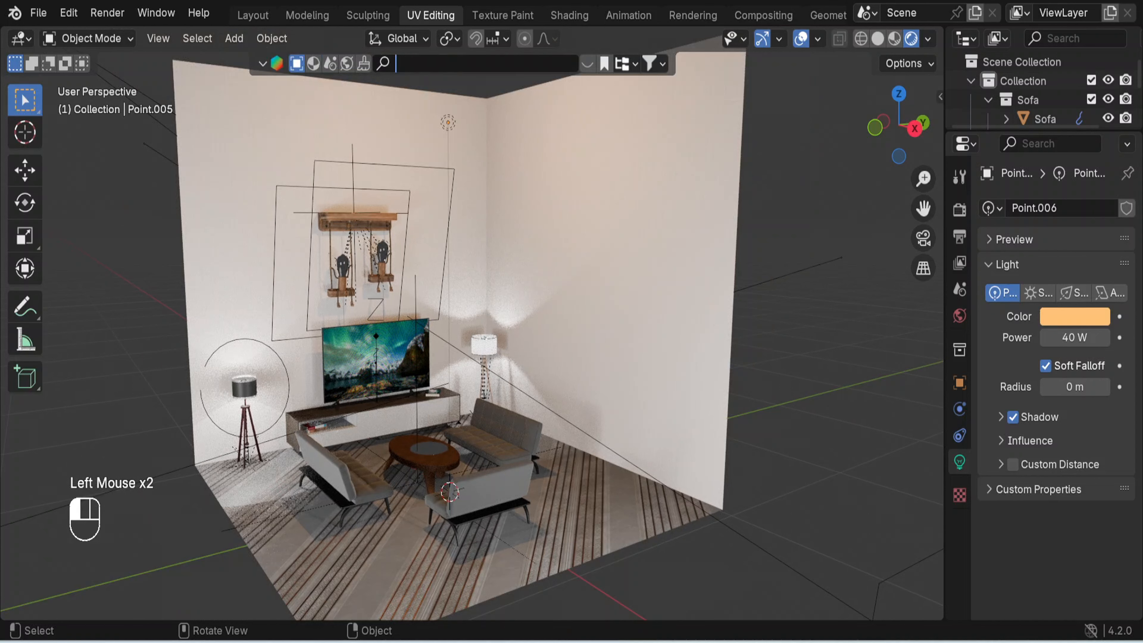
click(587, 67)
click(587, 67)
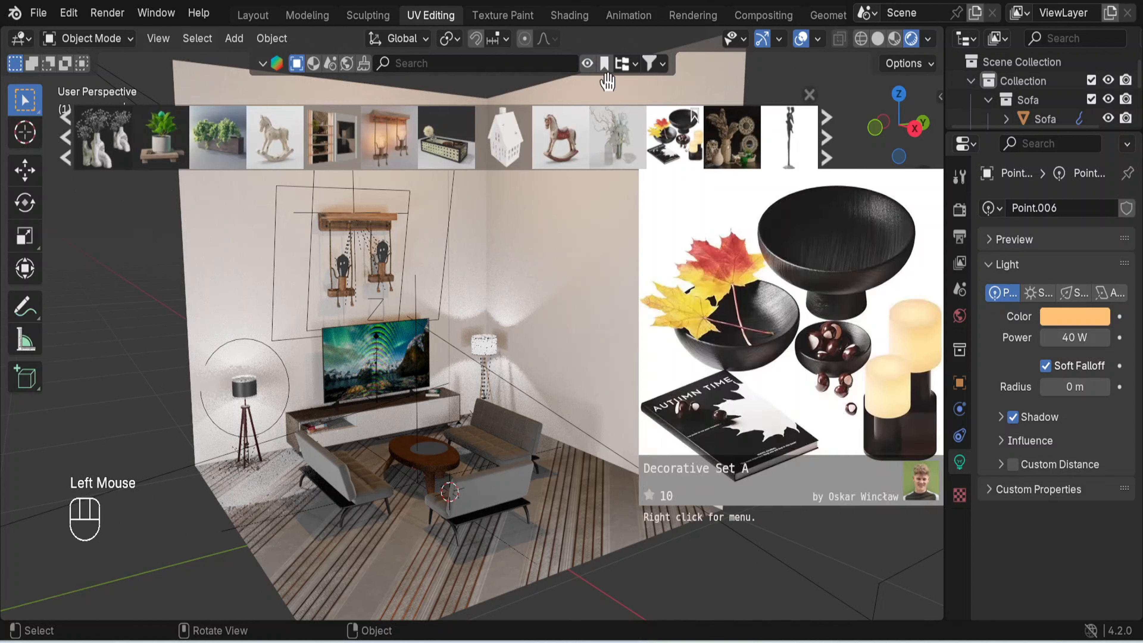
- Filter the BlenderKit models to the Wardrobe subcategory of Interior
click(638, 81)
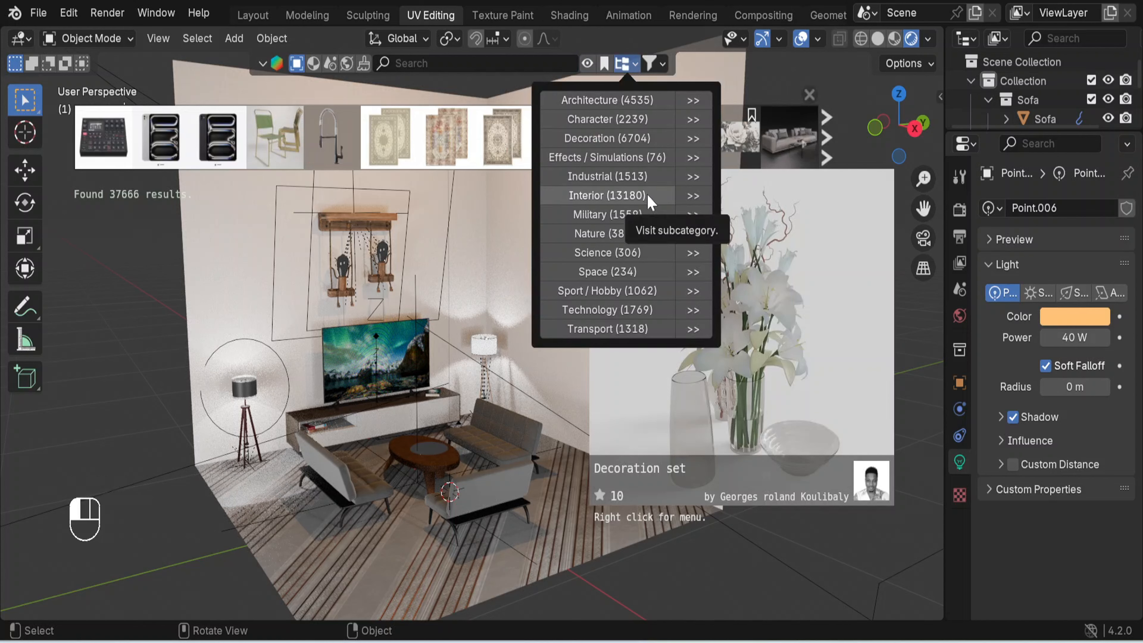
click(692, 196)
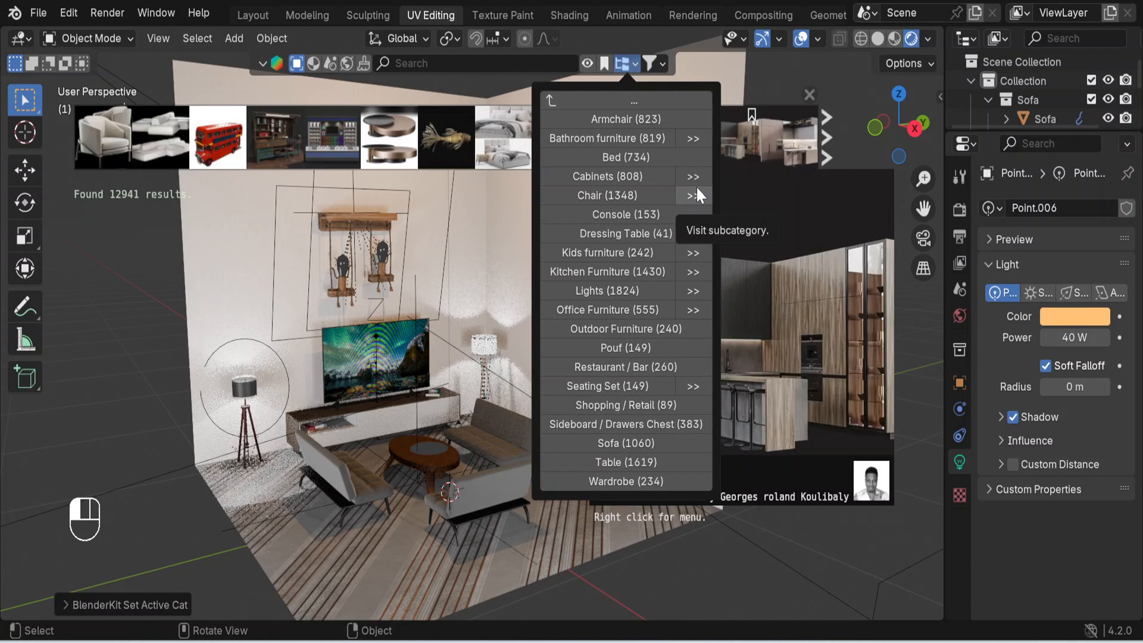
click(640, 482)
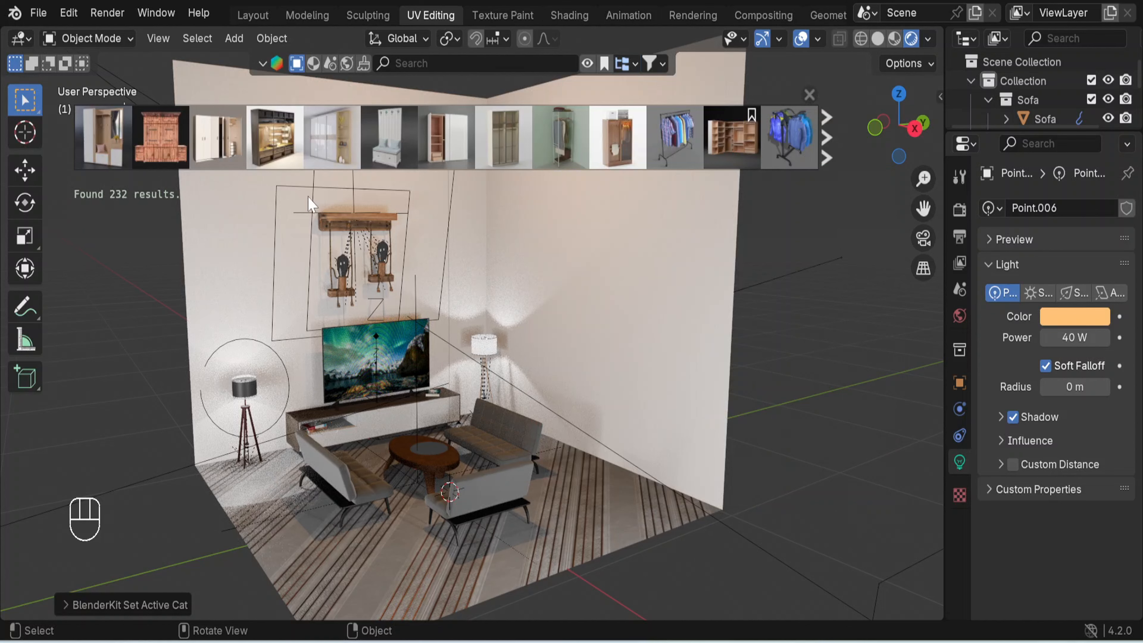
- Place the "Interior decorative wardrobe" model on the floor beside the empty side wall and close the asset results
mouse_move(273, 143)
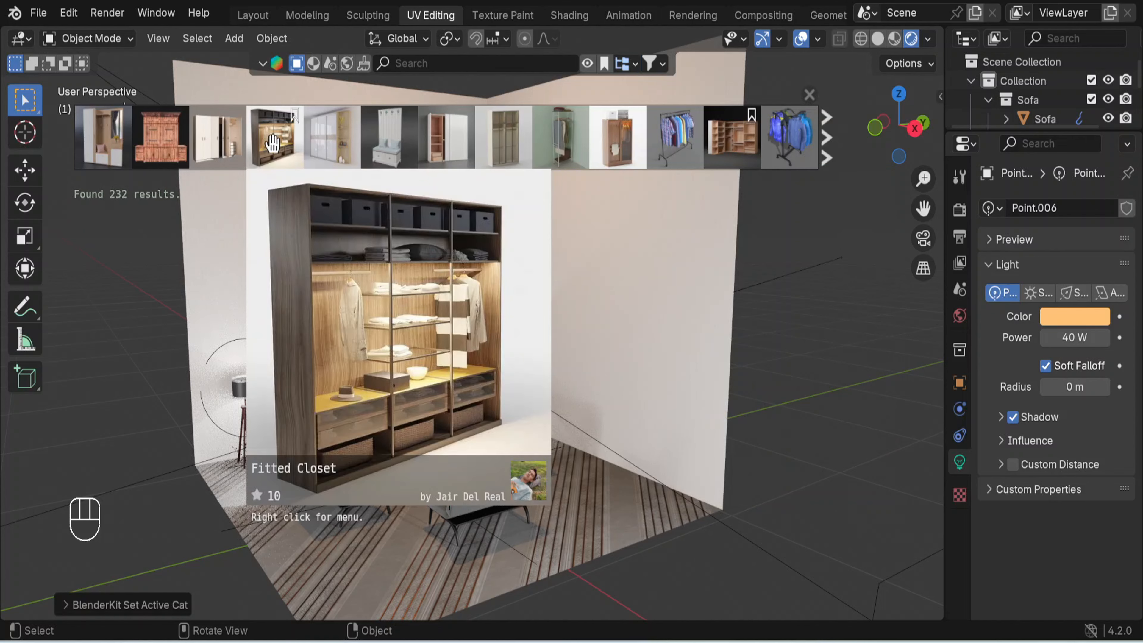
mouse_move(108, 142)
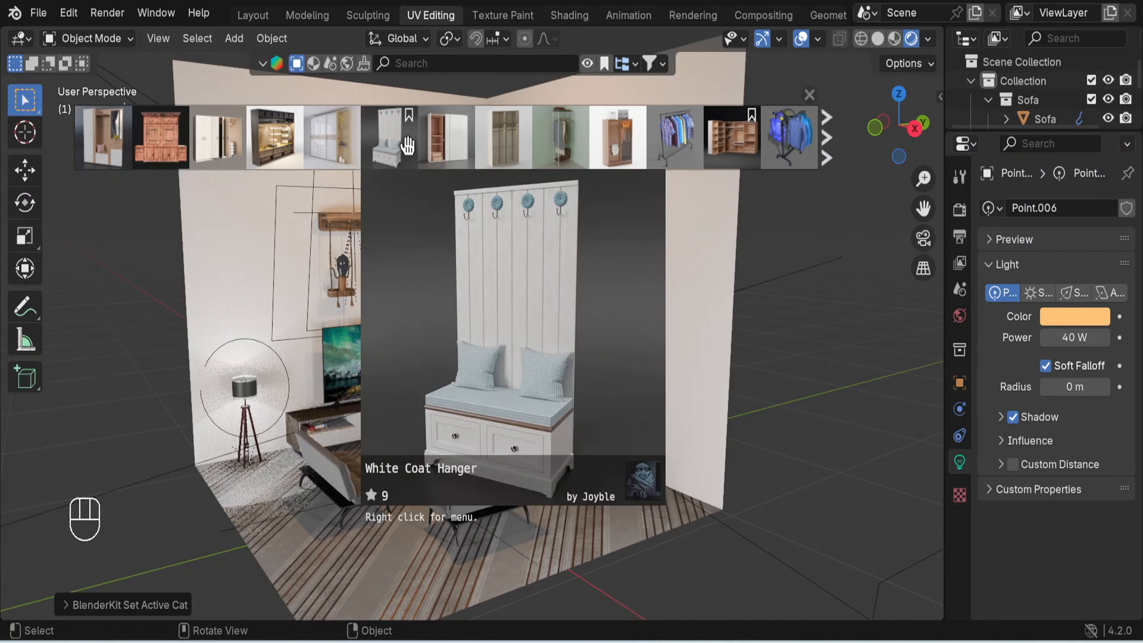
mouse_move(436, 145)
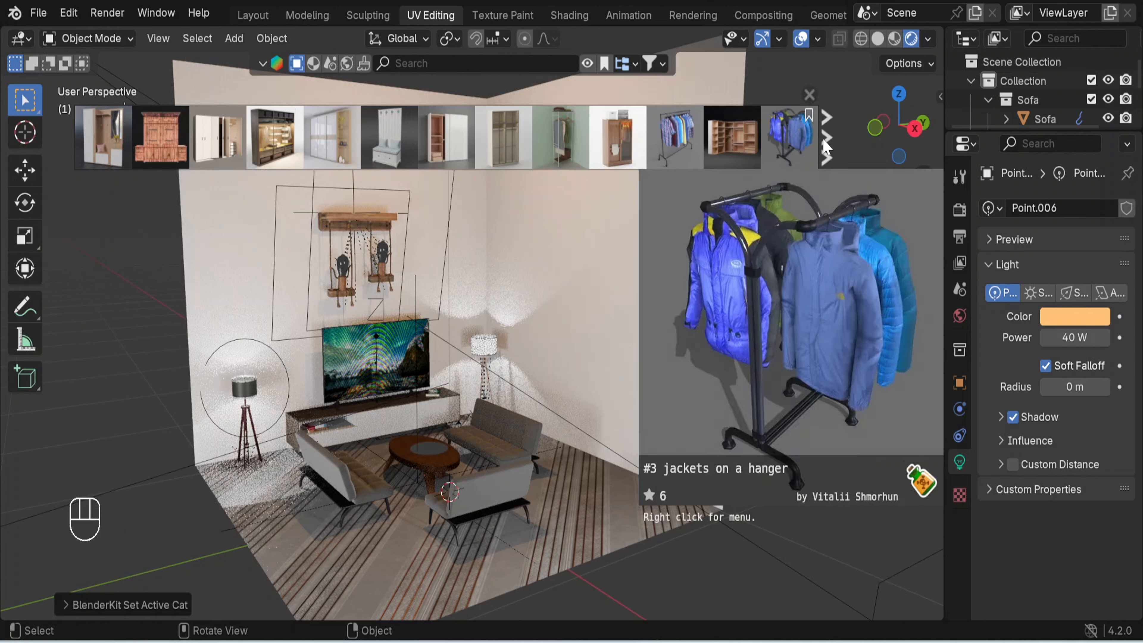
click(828, 137)
click(829, 145)
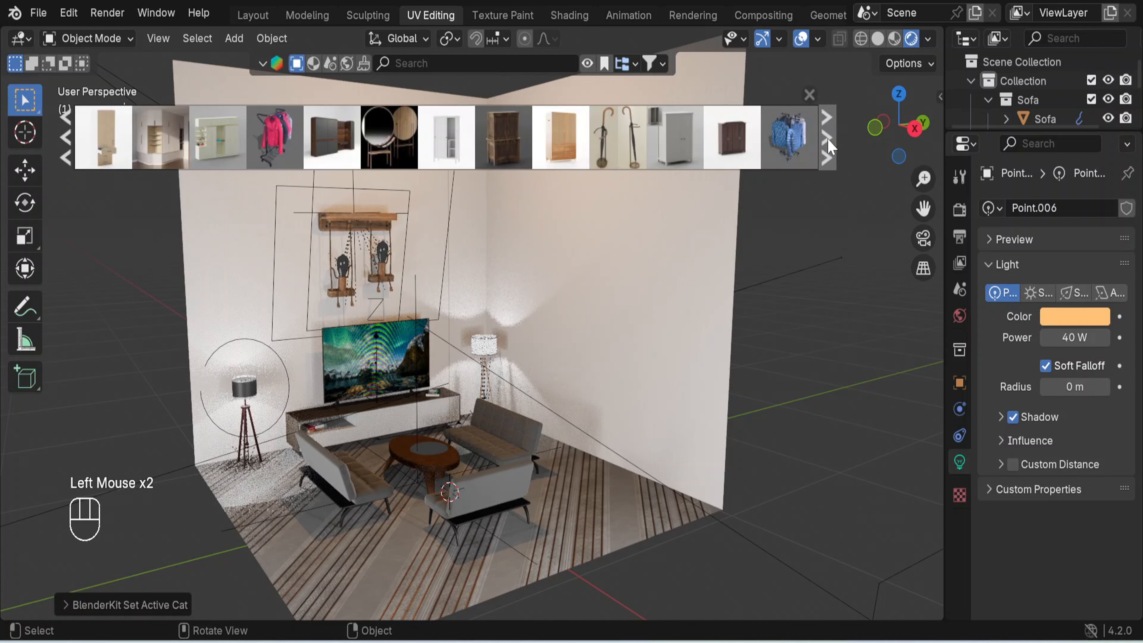
click(829, 146)
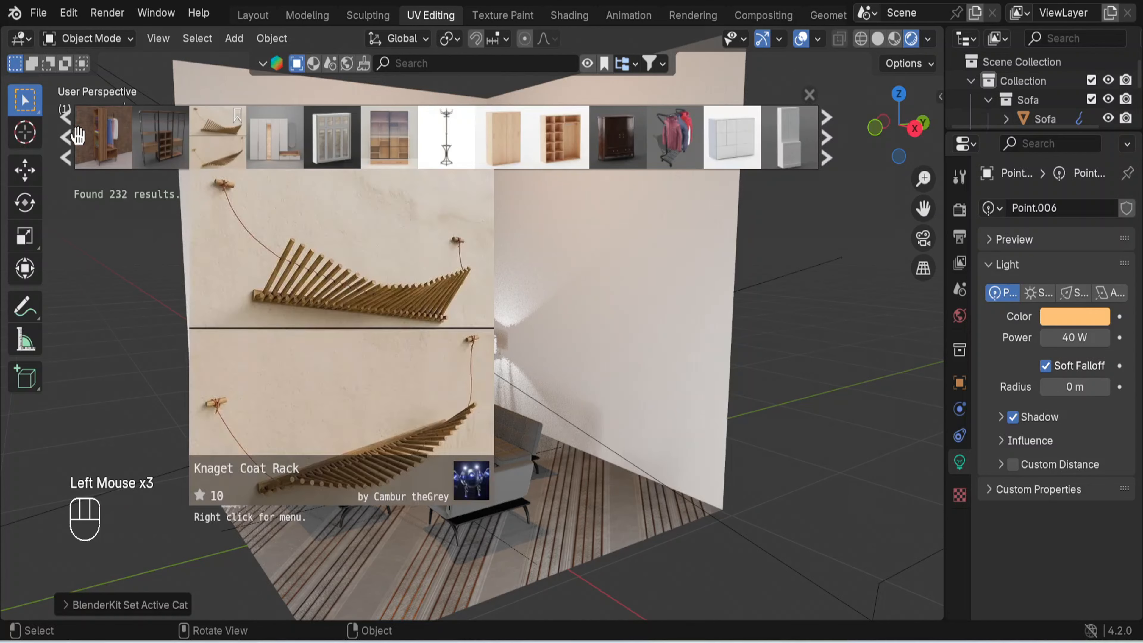
click(71, 142)
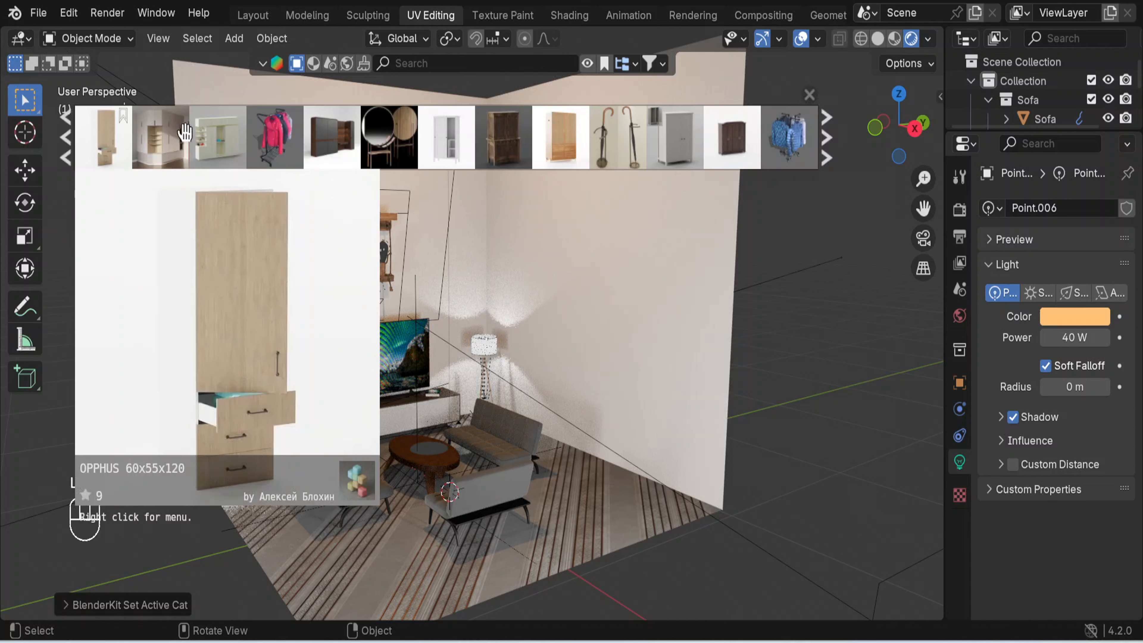
mouse_move(211, 134)
mouse_move(149, 134)
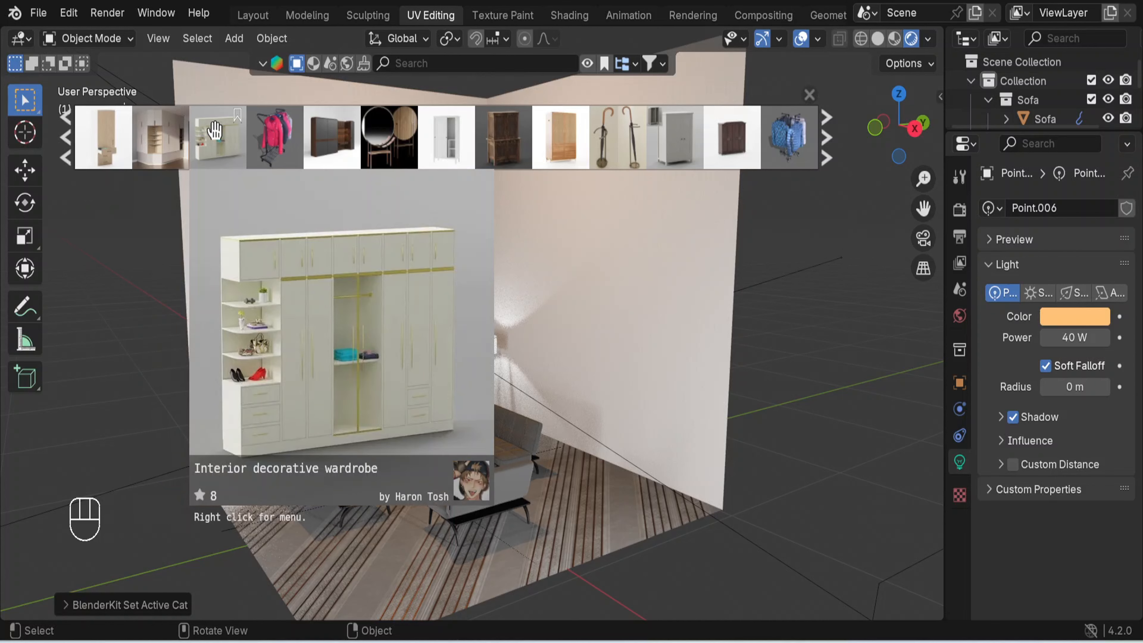
drag(214, 131, 645, 520)
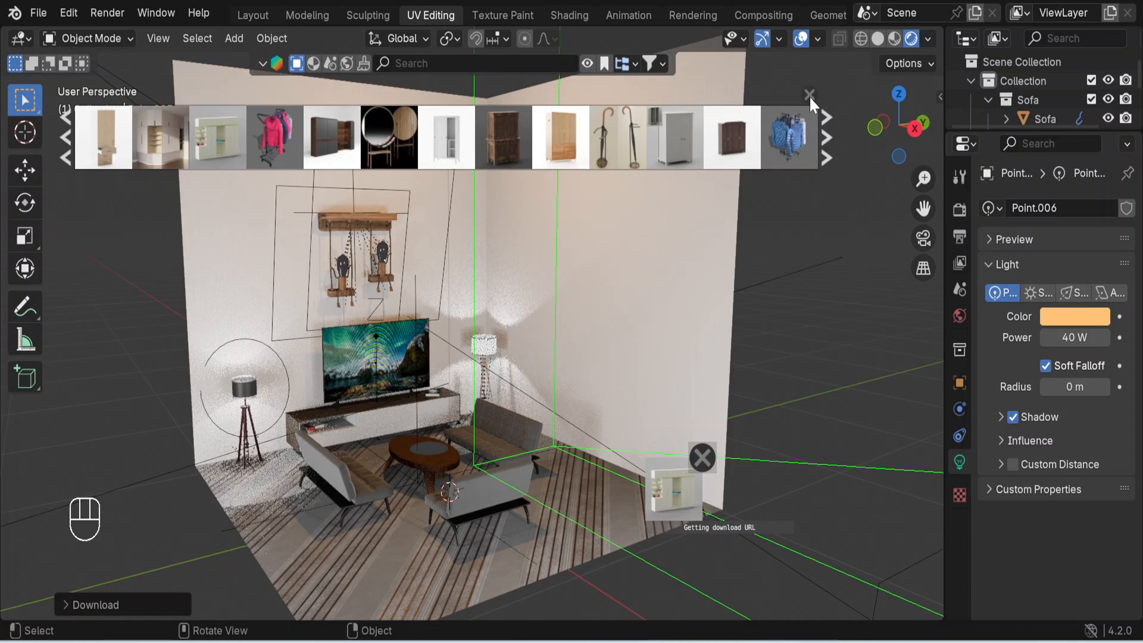
click(809, 96)
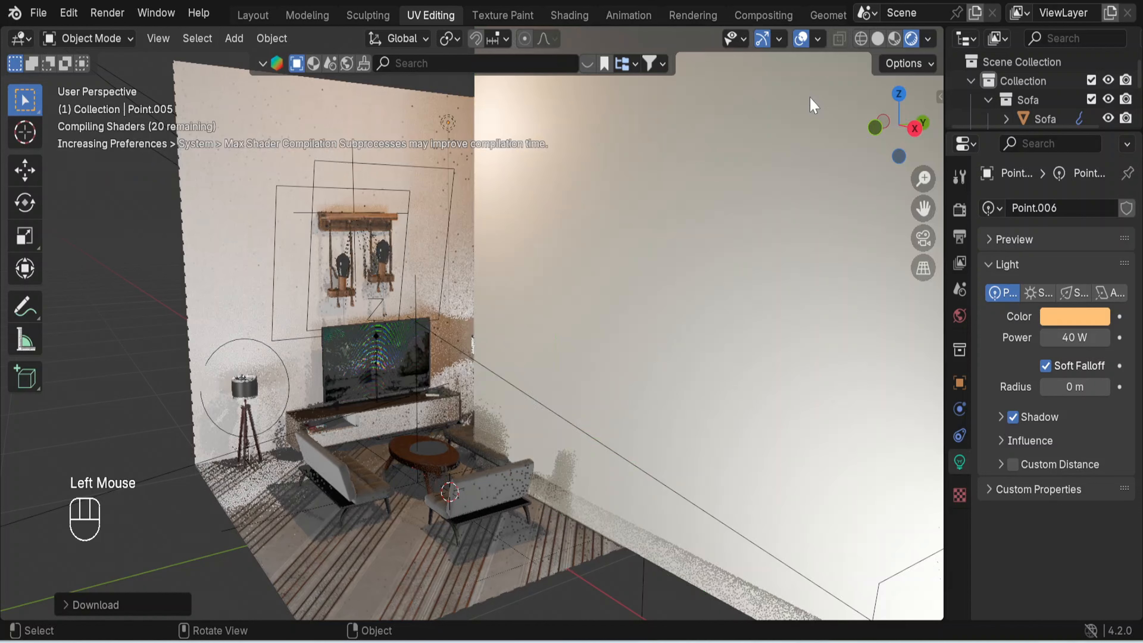
- Scale the decorative wardrobe down uniformly to about 0.36 of its size
scroll(629, 209, down, 3)
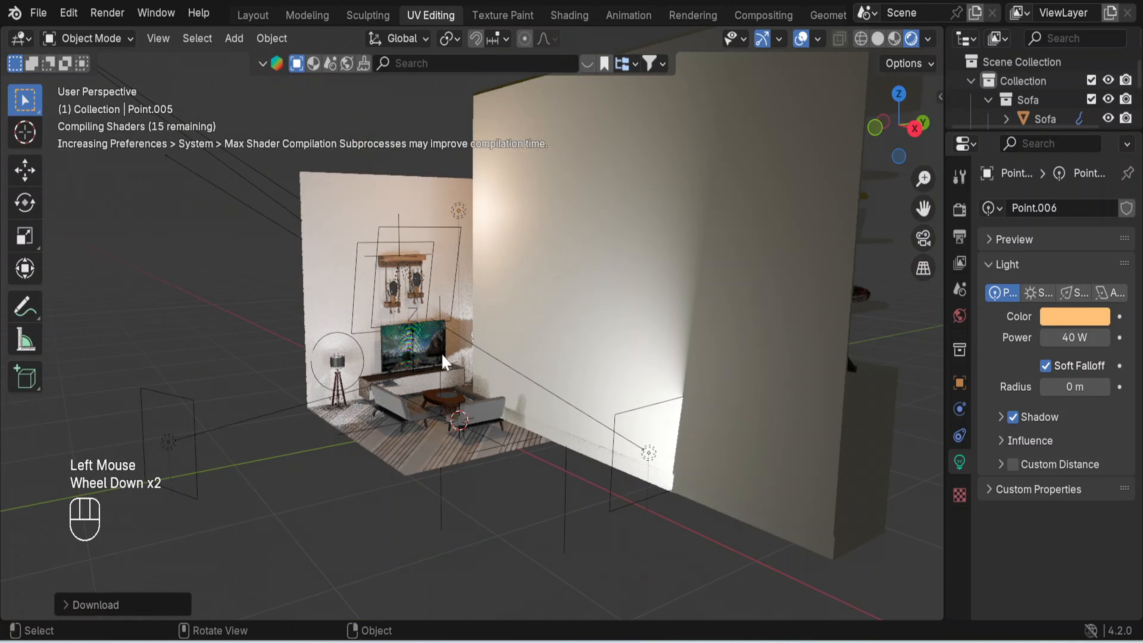
scroll(571, 475, down, 1)
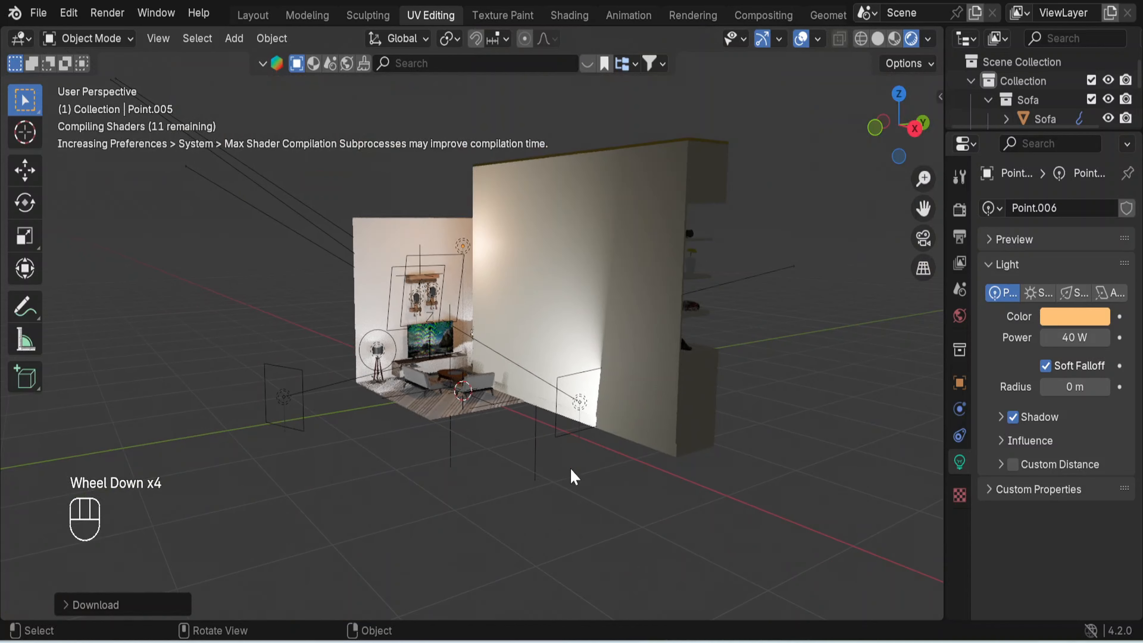
click(536, 446)
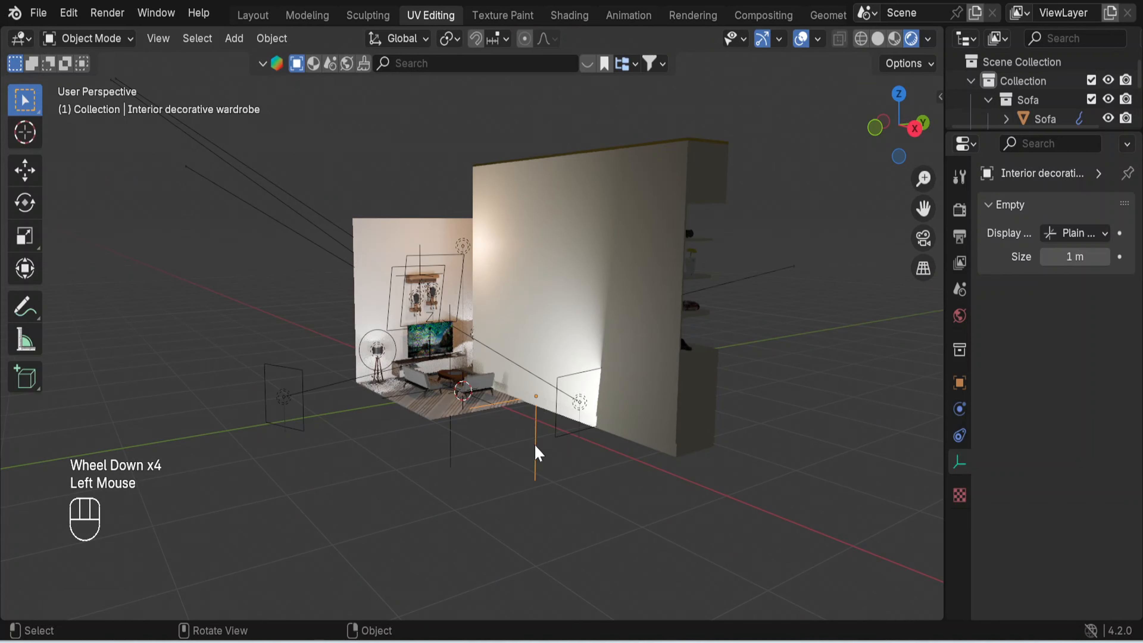
middle_drag(789, 416, 644, 419)
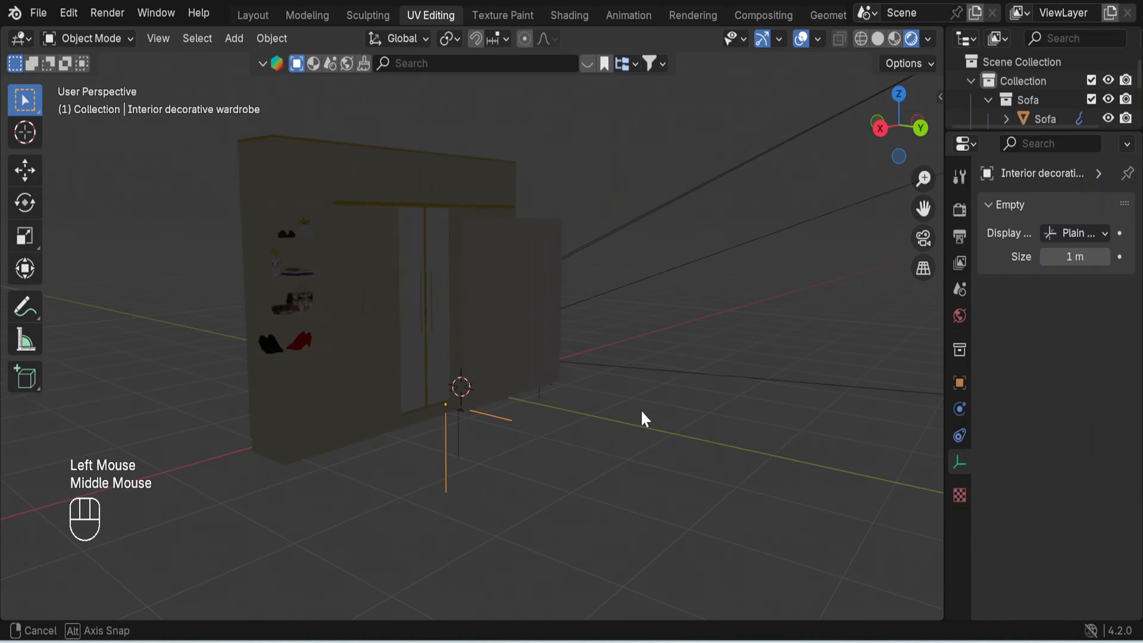
key(s)
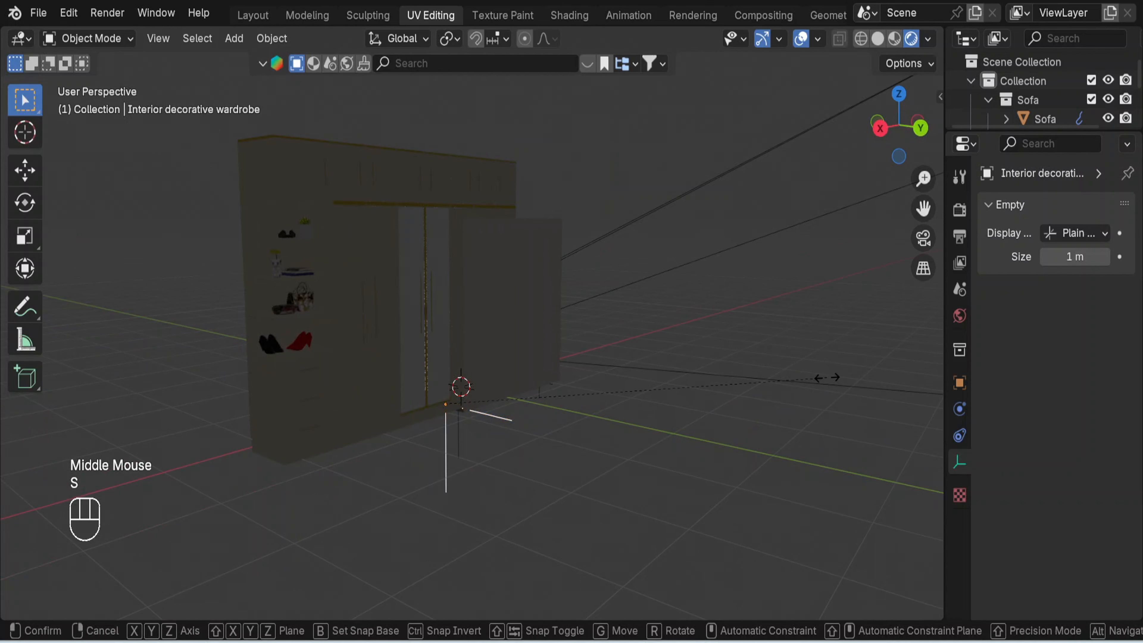
click(587, 394)
- Rotate the wardrobe 180° about the global Z axis so its doors face into the room
middle_drag(493, 512, 614, 512)
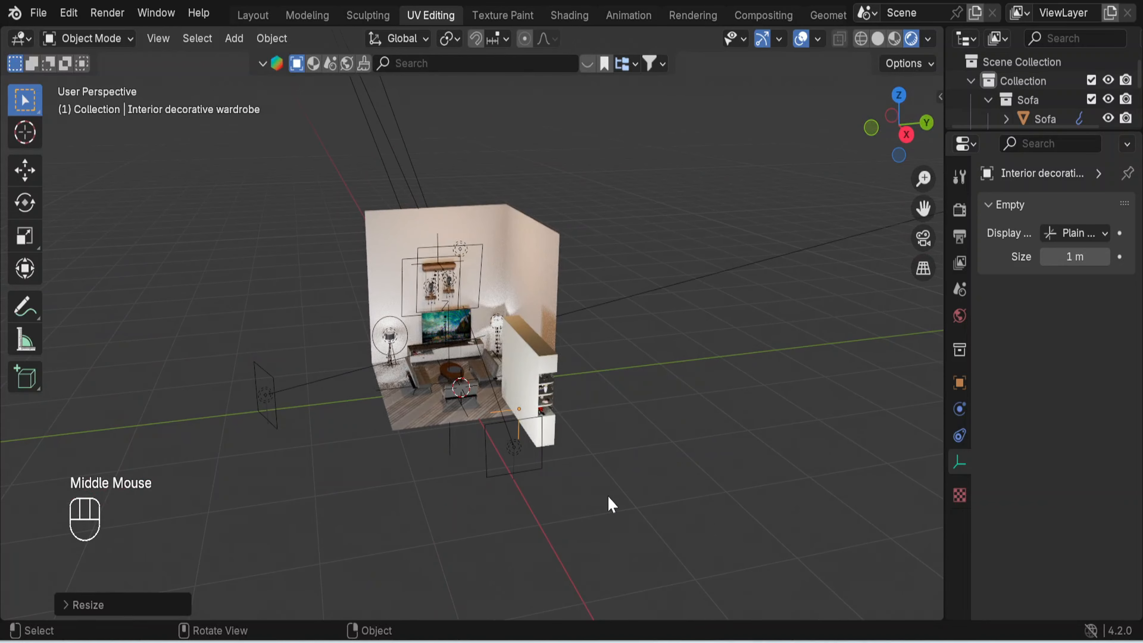
key(r)
key(z)
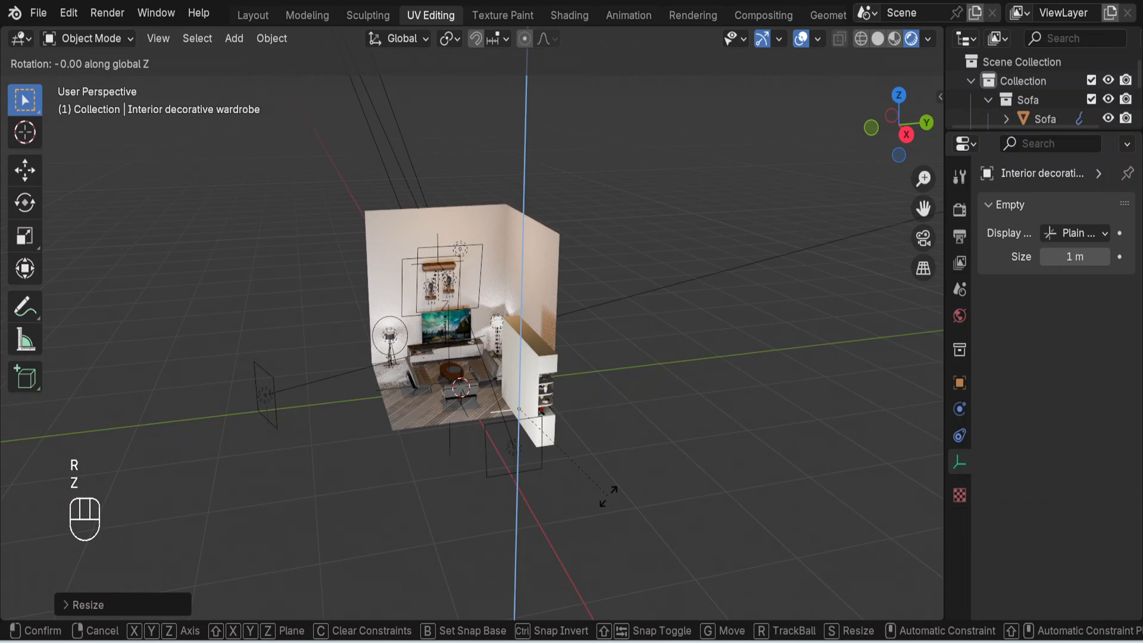
key(KP_1)
key(KP_8)
key(KP_0)
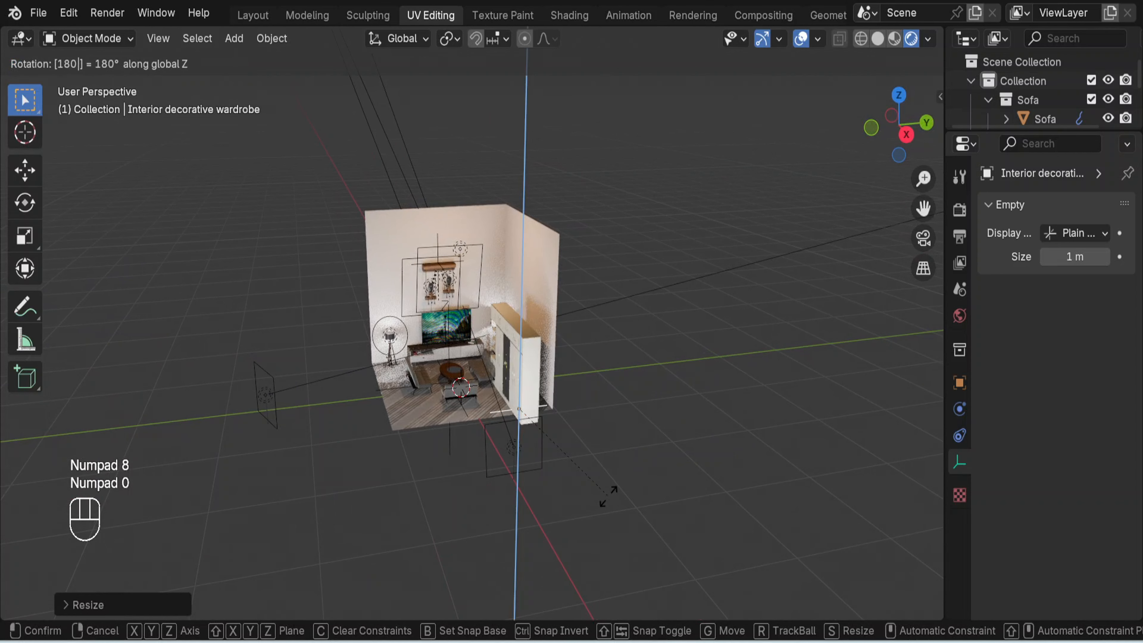
key(Return)
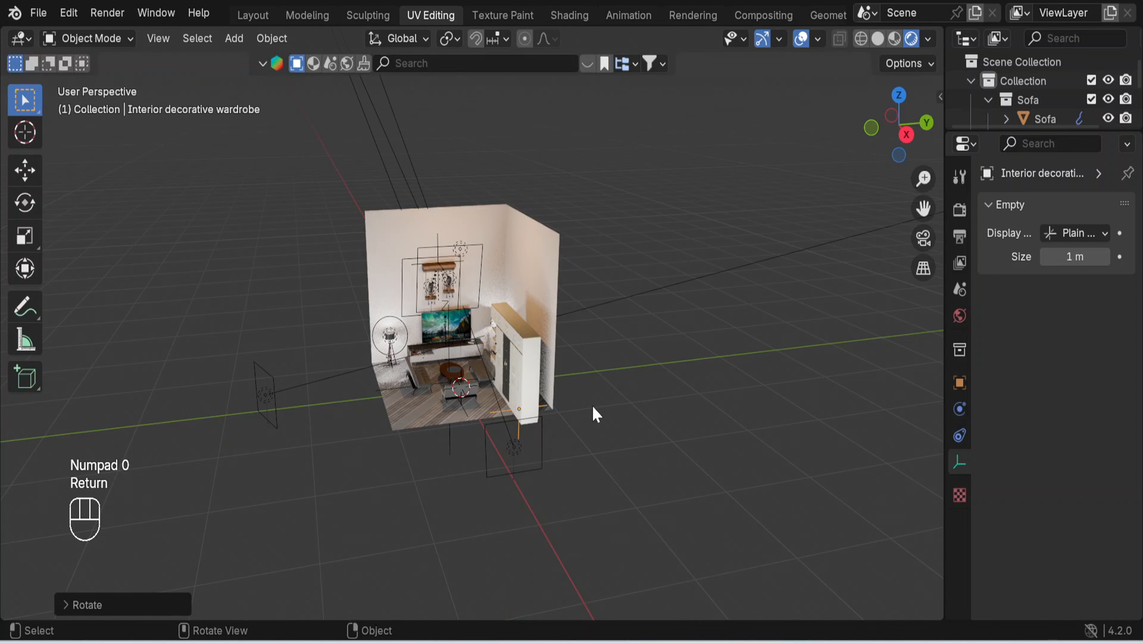
- Move the wardrobe about 0.24 m along the Y axis, back against the side wall
scroll(623, 459, up, 2)
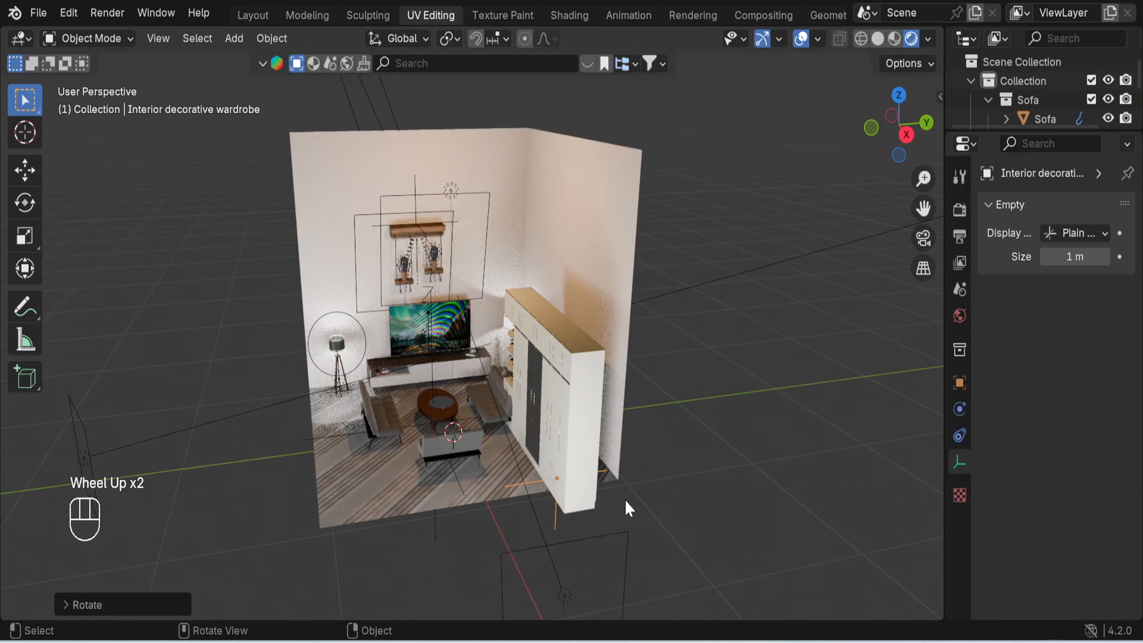
middle_drag(624, 504, 580, 473)
key(g)
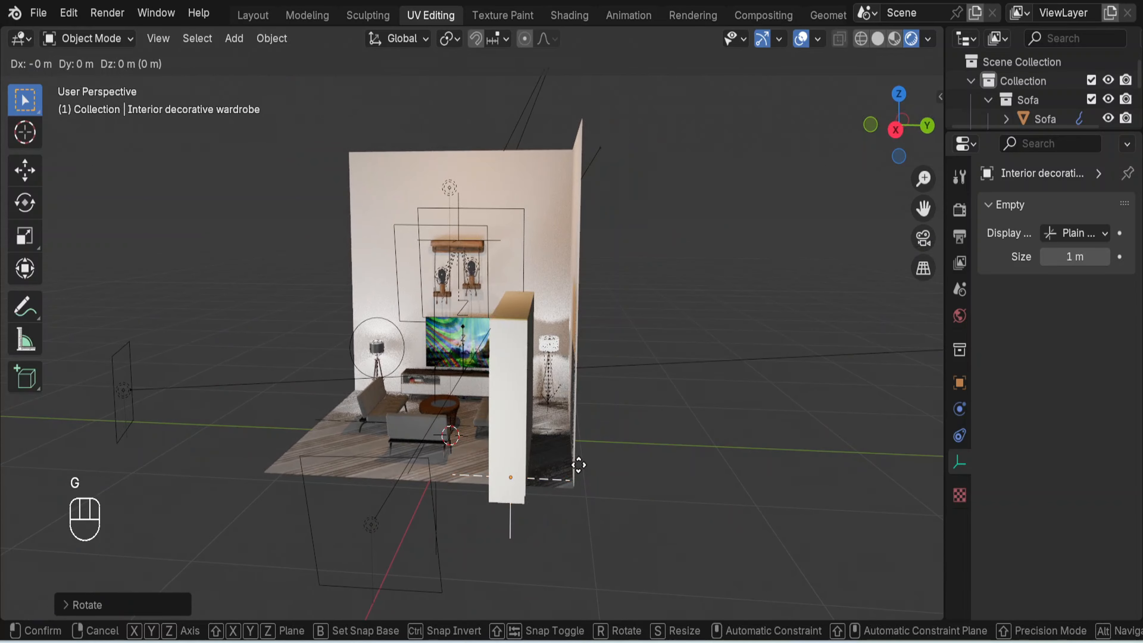
key(y)
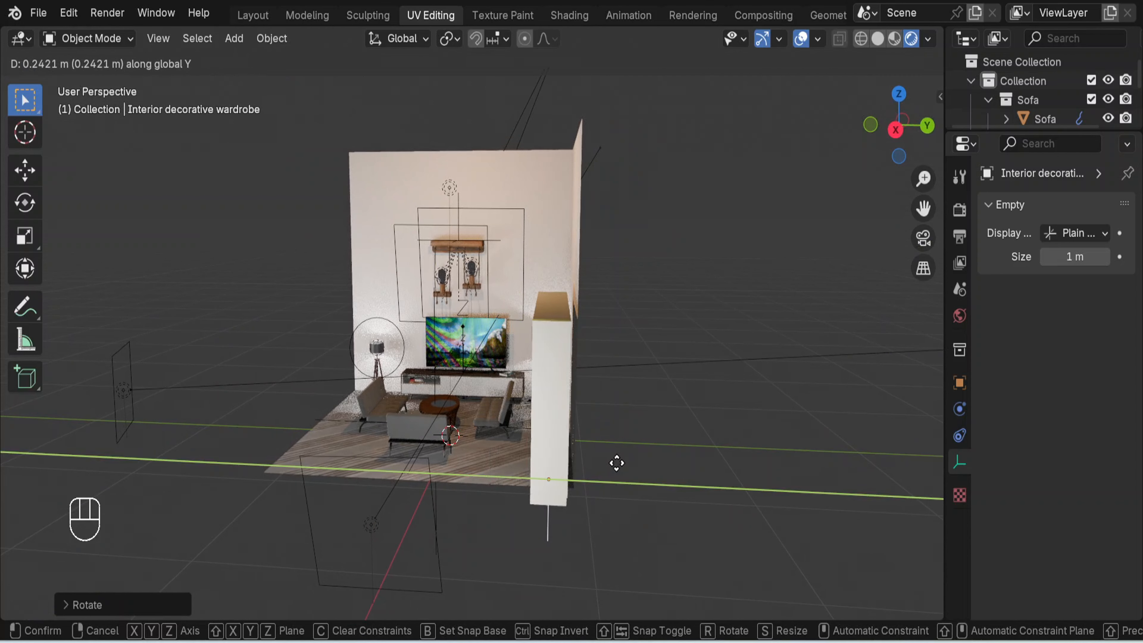
click(616, 463)
- Shift the wardrobe about 0.4 m along negative X, towards the TV wall corner
middle_drag(492, 541, 680, 560)
key(g)
key(x)
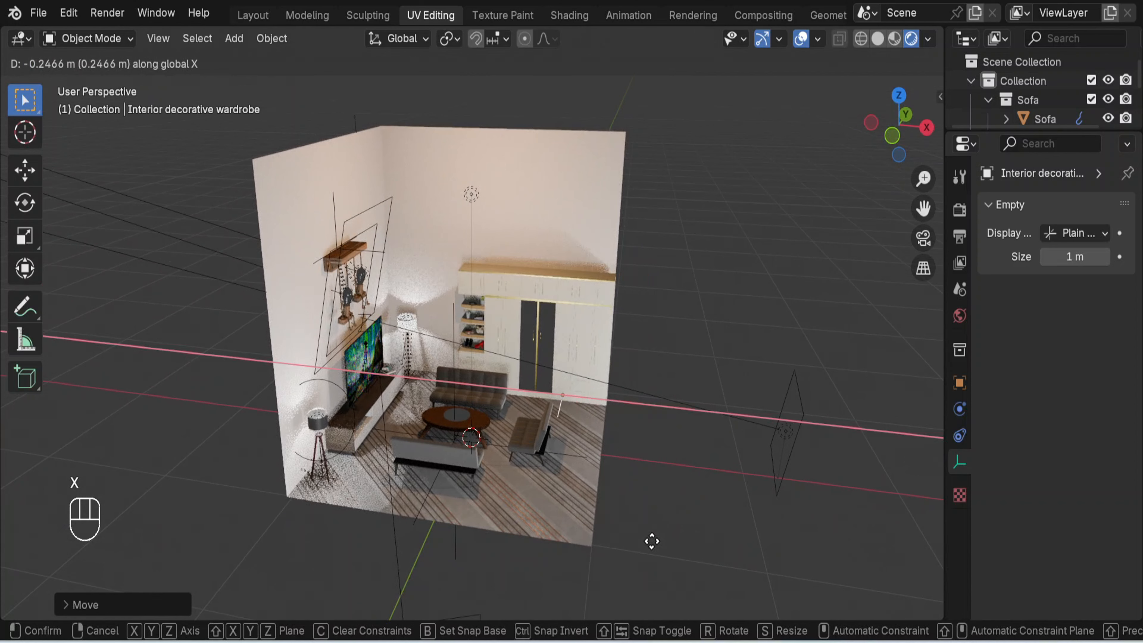
click(634, 528)
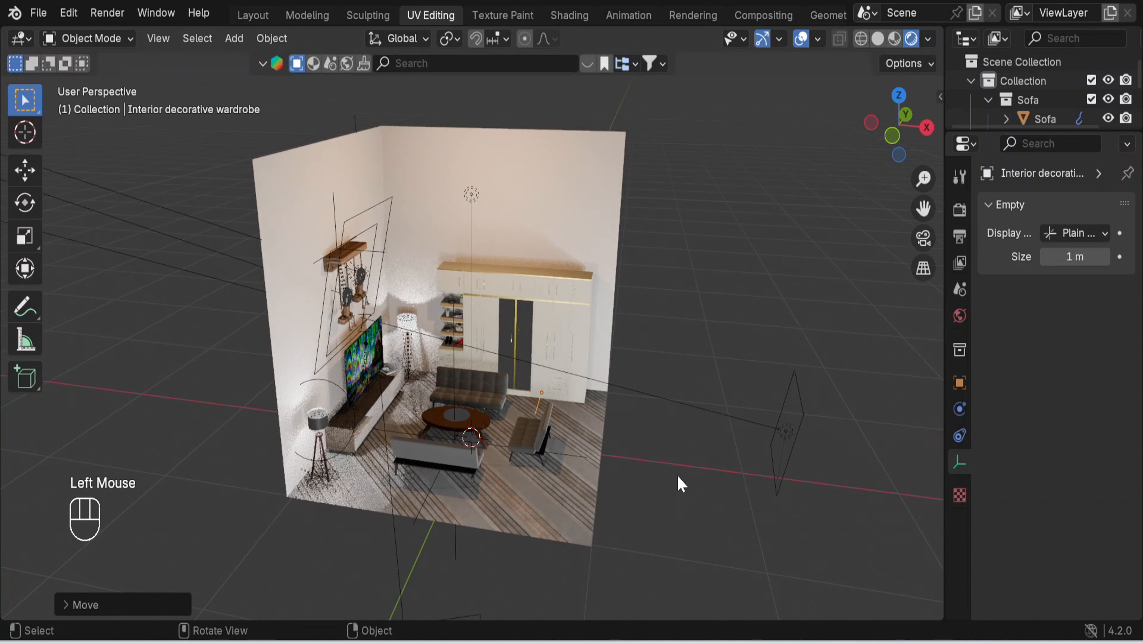
- Select the raised point light above the room and set its power to 50 W
scroll(679, 478, up, 2)
middle_drag(679, 476, 567, 446)
scroll(656, 451, up, 1)
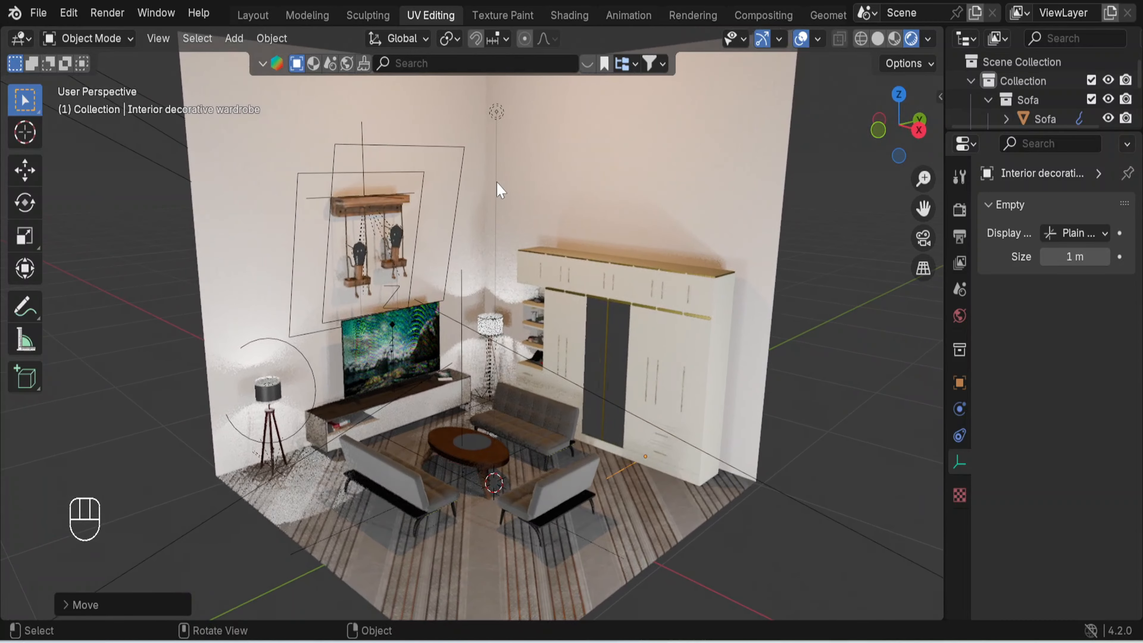
click(500, 111)
click(1074, 337)
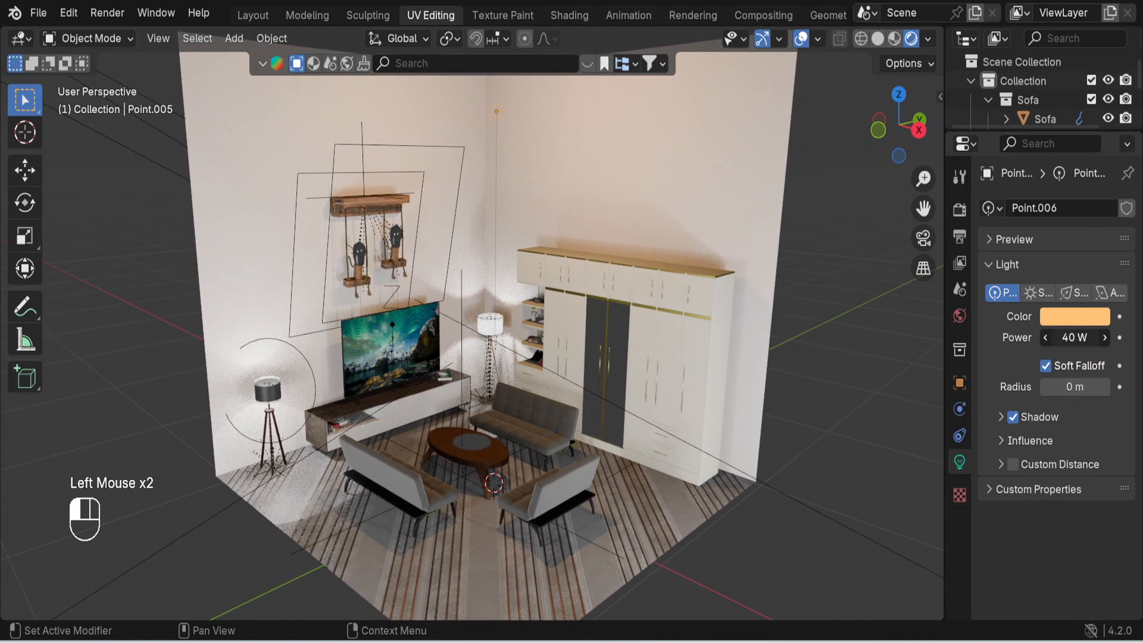
key(Return)
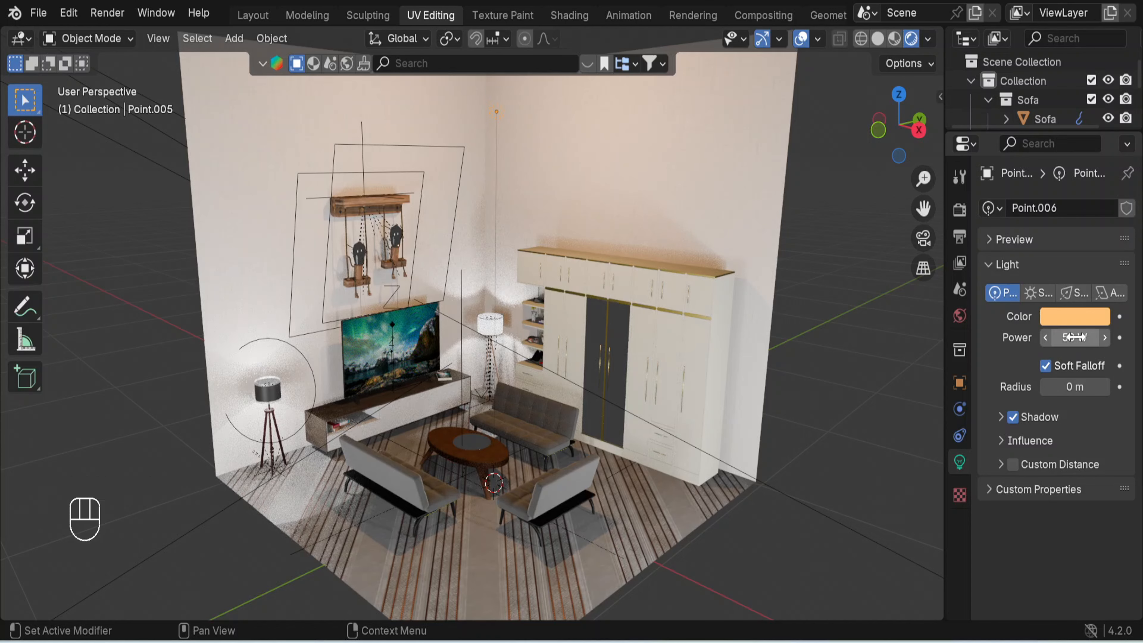
- Change the raised point light to a pale yellow with hue 0.139 and saturation 0.565, and deselect it
click(1075, 318)
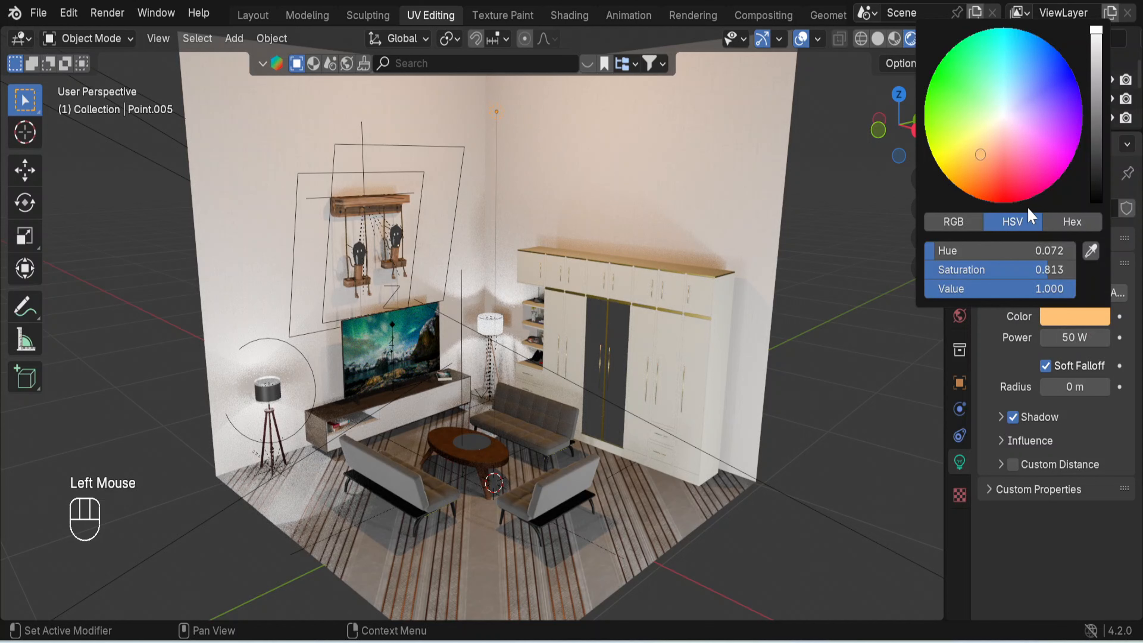
click(998, 122)
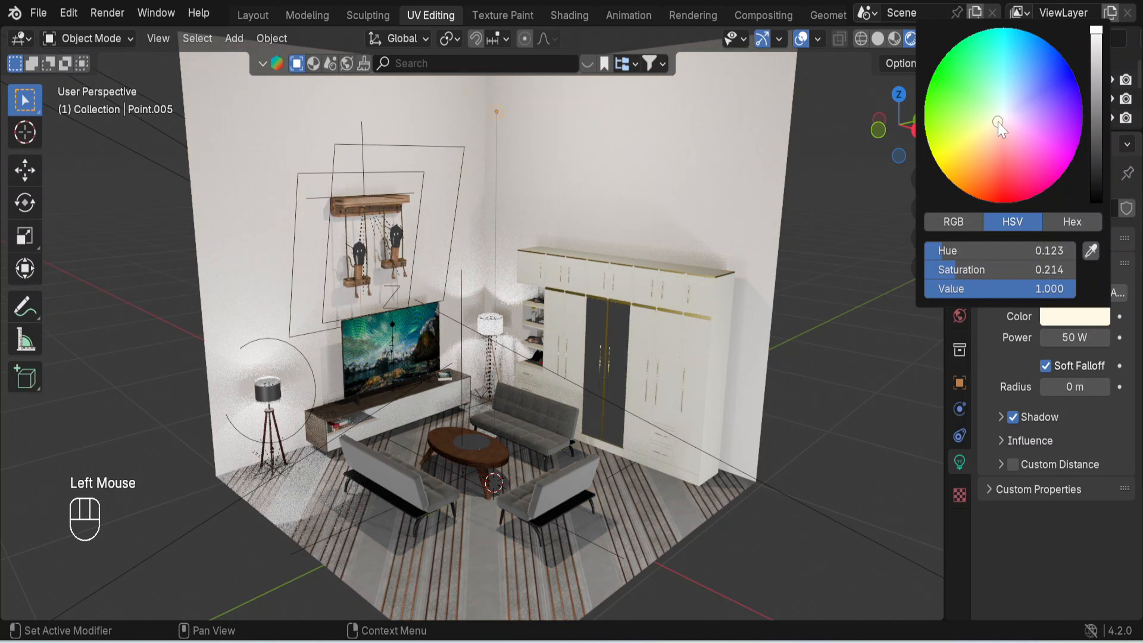
click(984, 132)
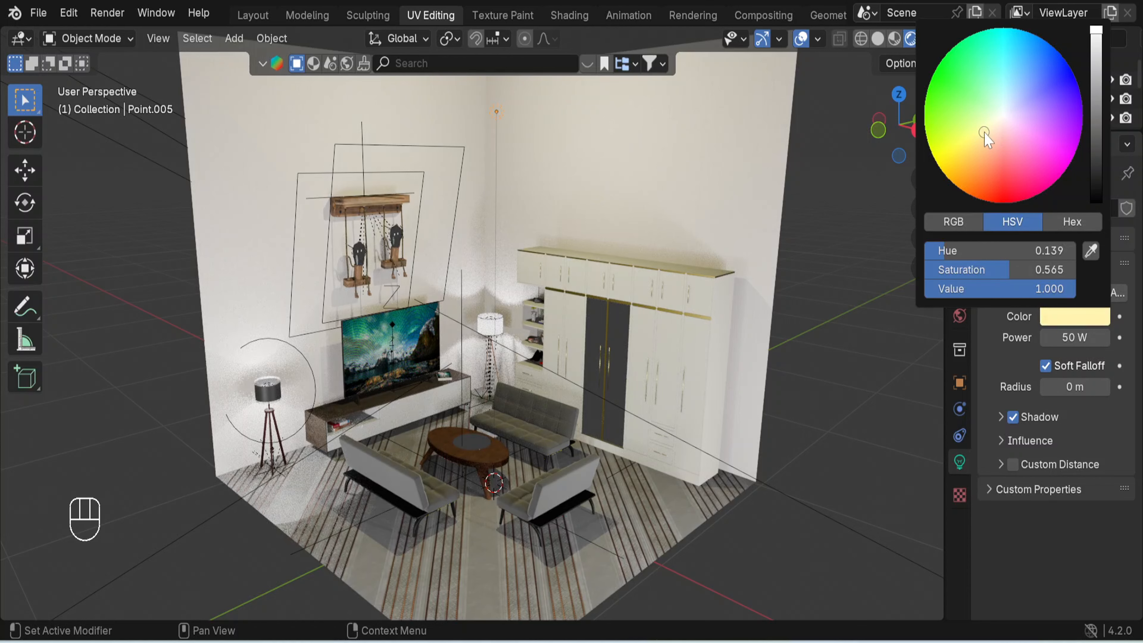
click(842, 311)
- Add a camera to the living room scene
middle_drag(837, 412, 828, 394)
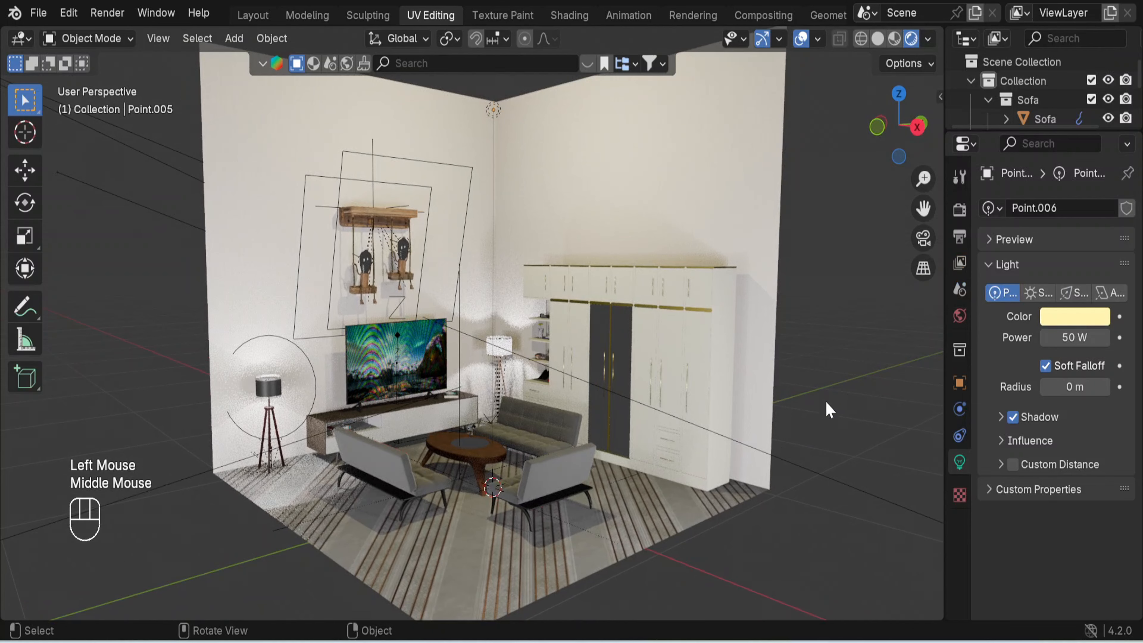
scroll(822, 413, up, 2)
shift+middle_drag(822, 413, 819, 411)
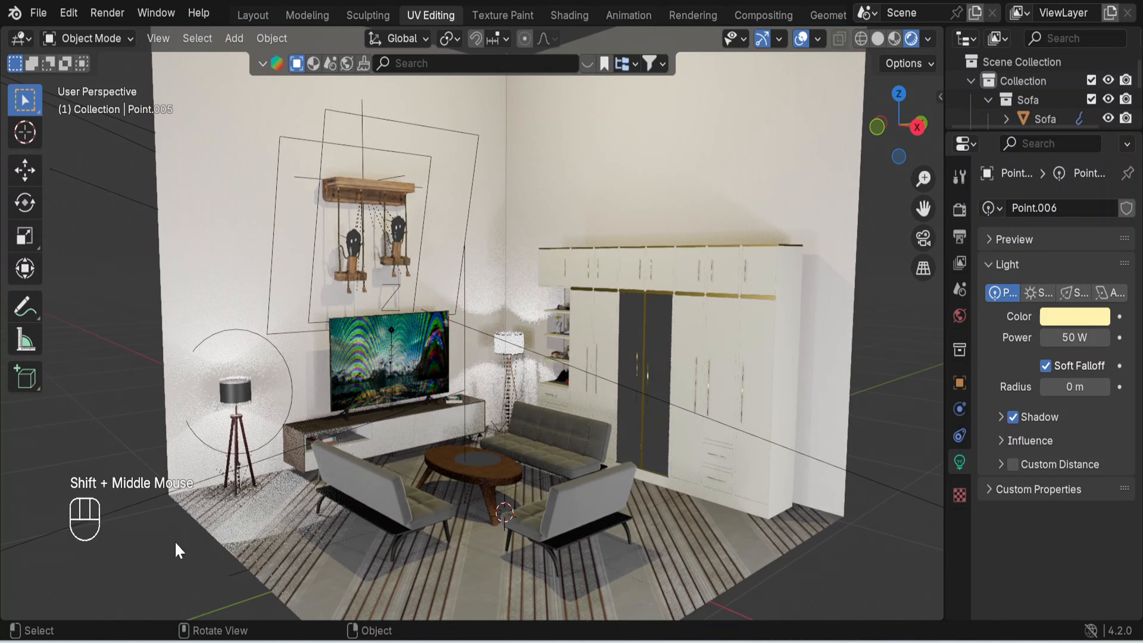
key(shift+a)
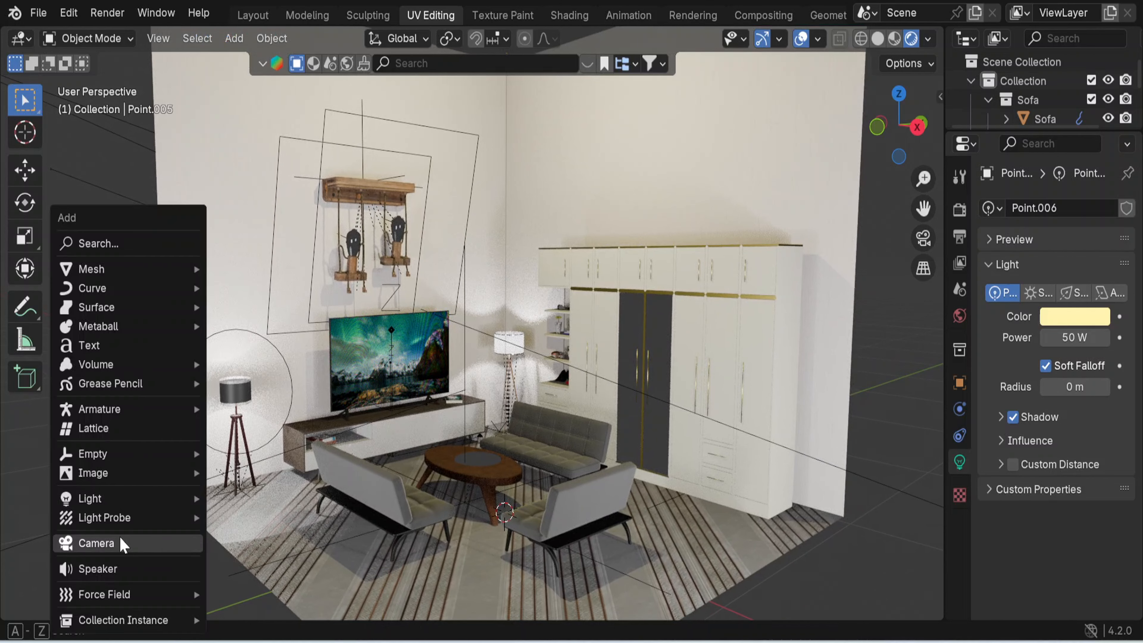
click(165, 544)
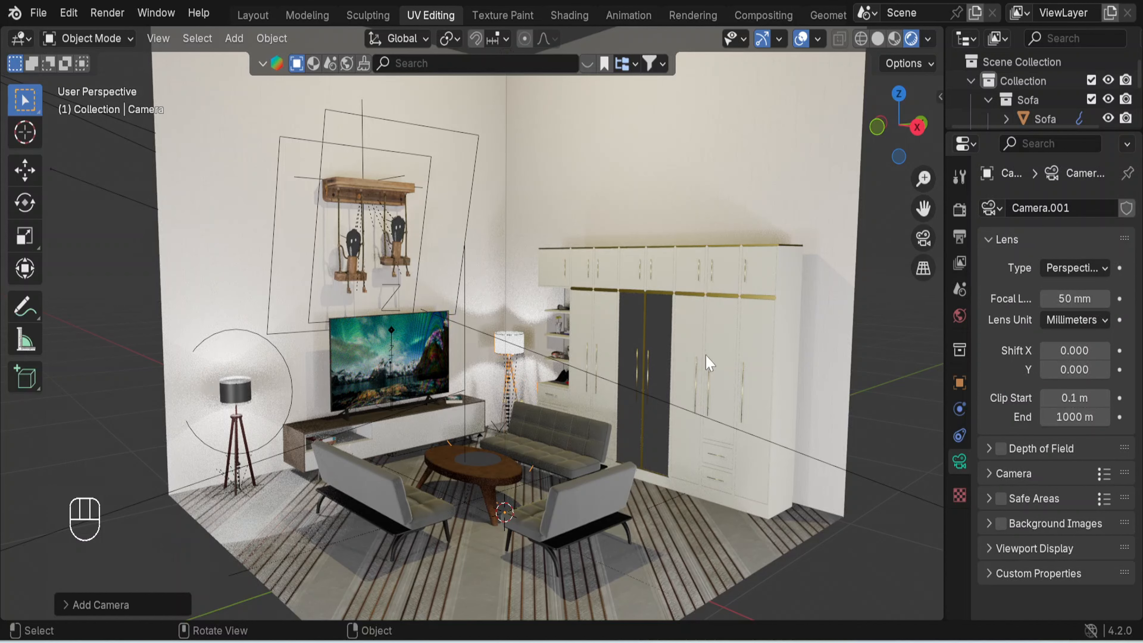
scroll(707, 364, down, 2)
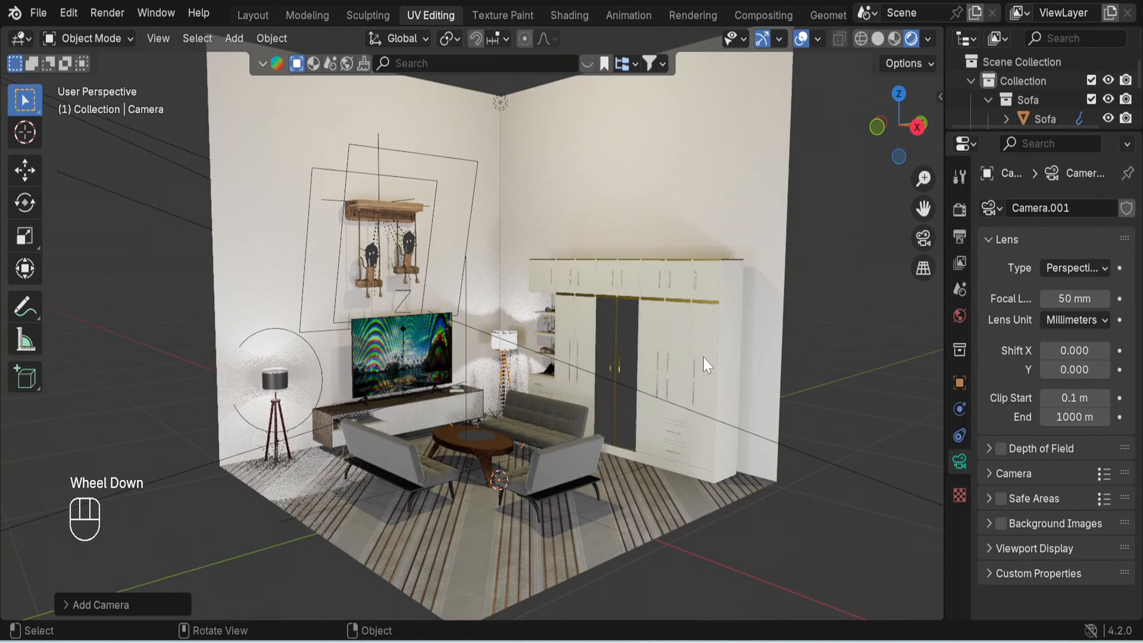
click(923, 239)
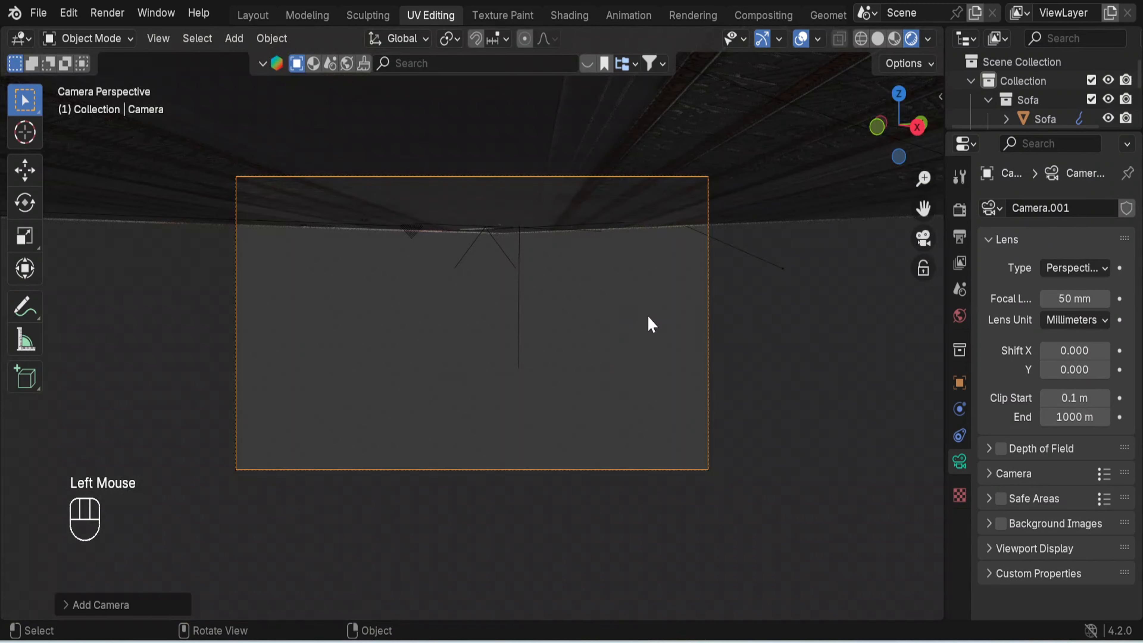
scroll(651, 324, down, 5)
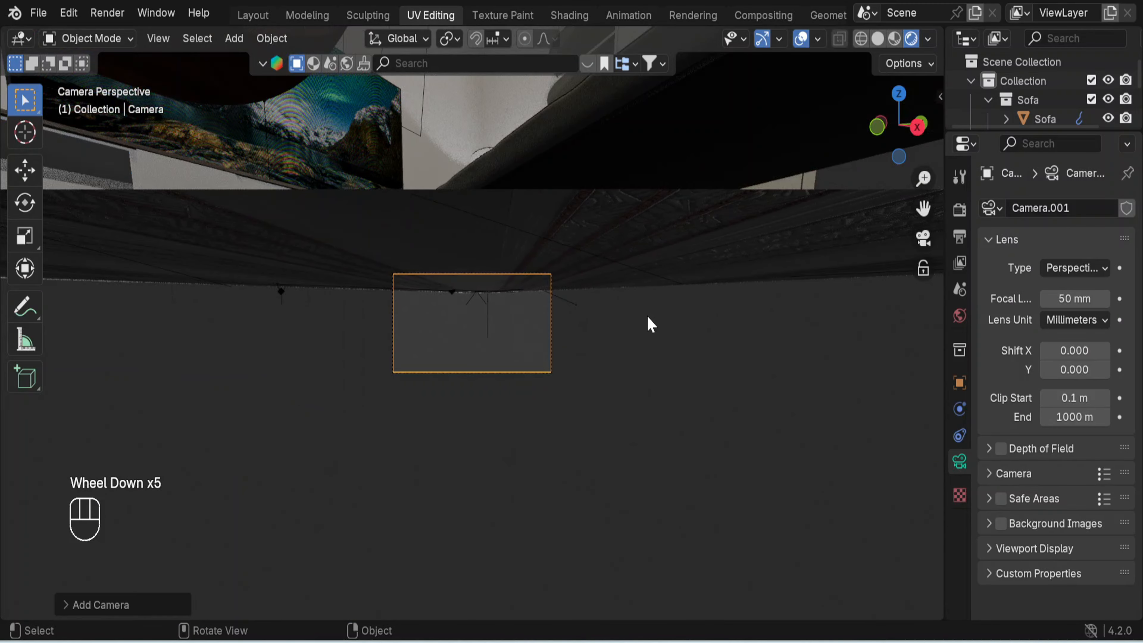
middle_drag(603, 334, 652, 363)
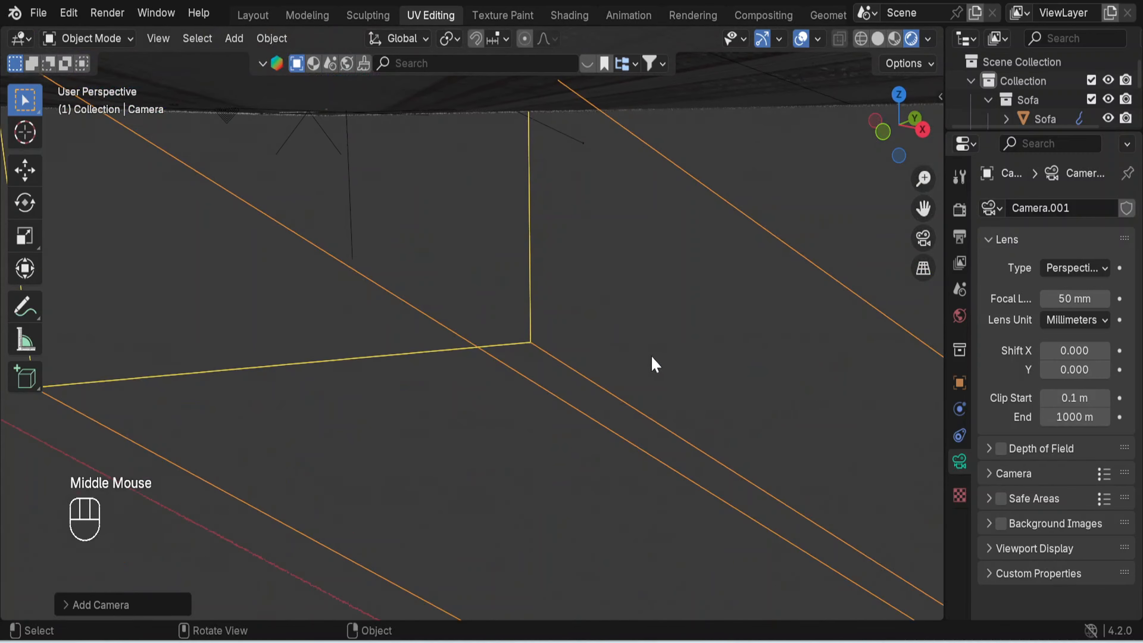
scroll(643, 368, down, 4)
scroll(641, 369, down, 4)
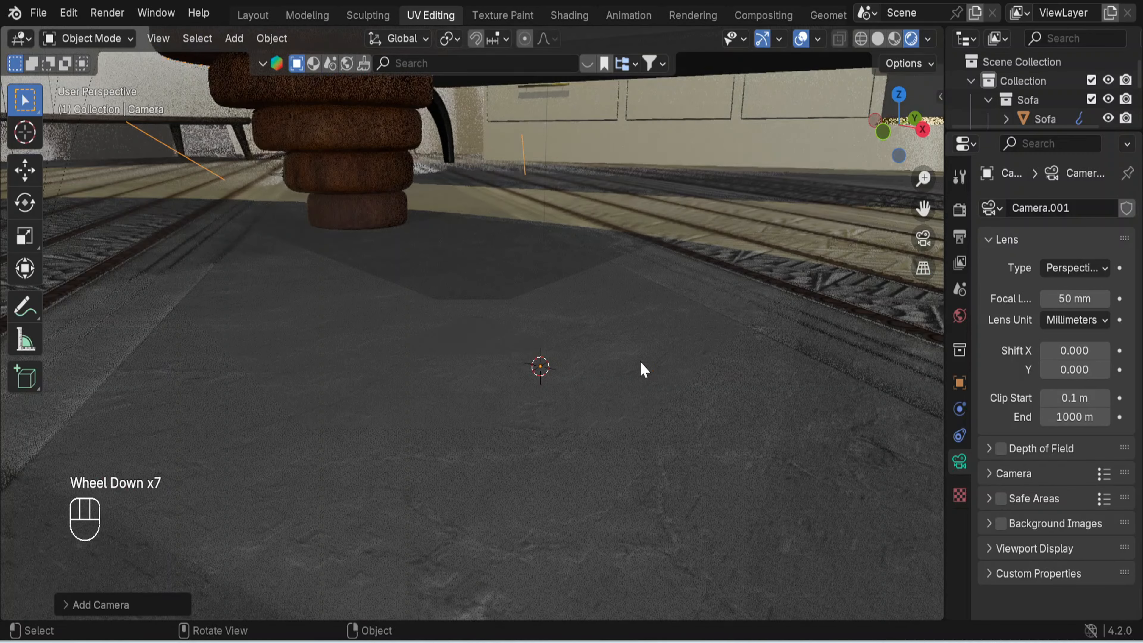
scroll(640, 352, down, 6)
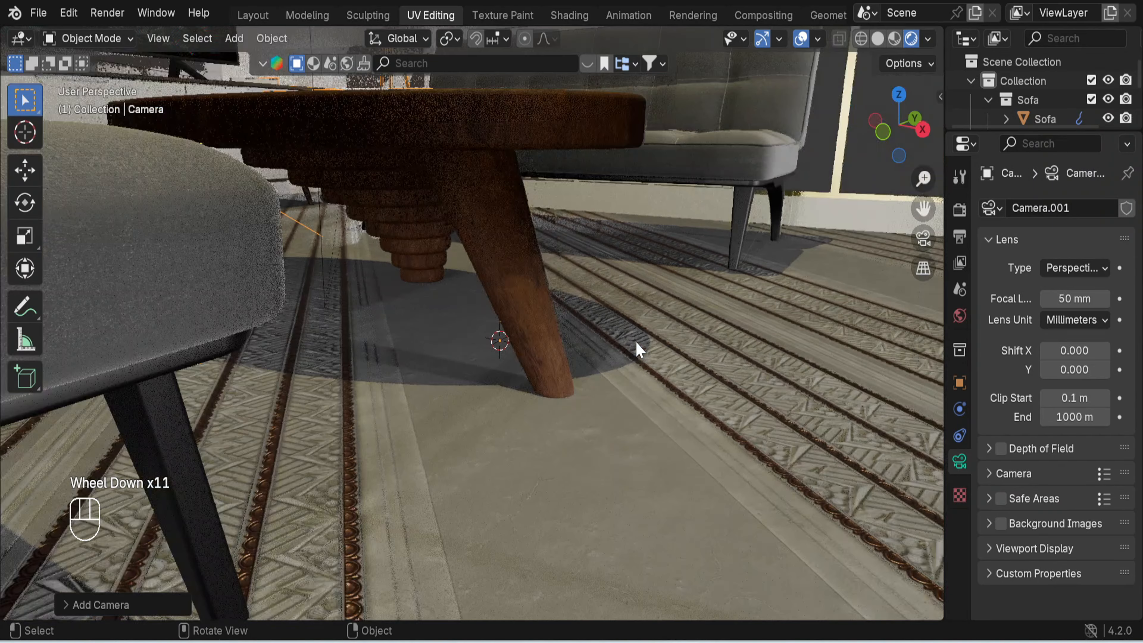
scroll(636, 342, down, 4)
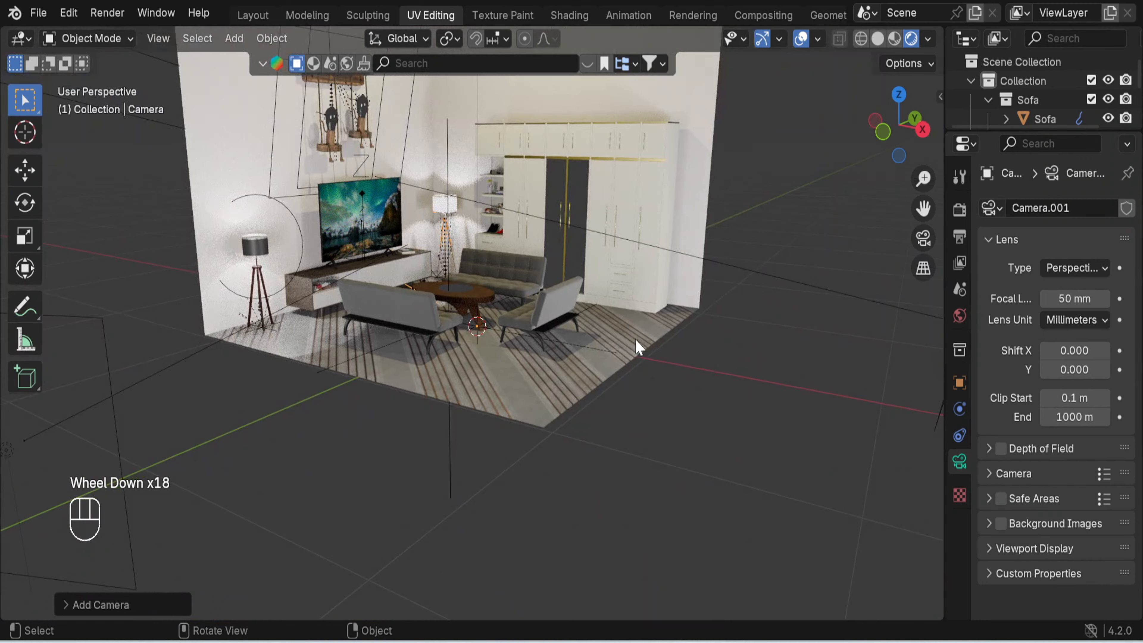
shift+middle_drag(634, 338, 672, 412)
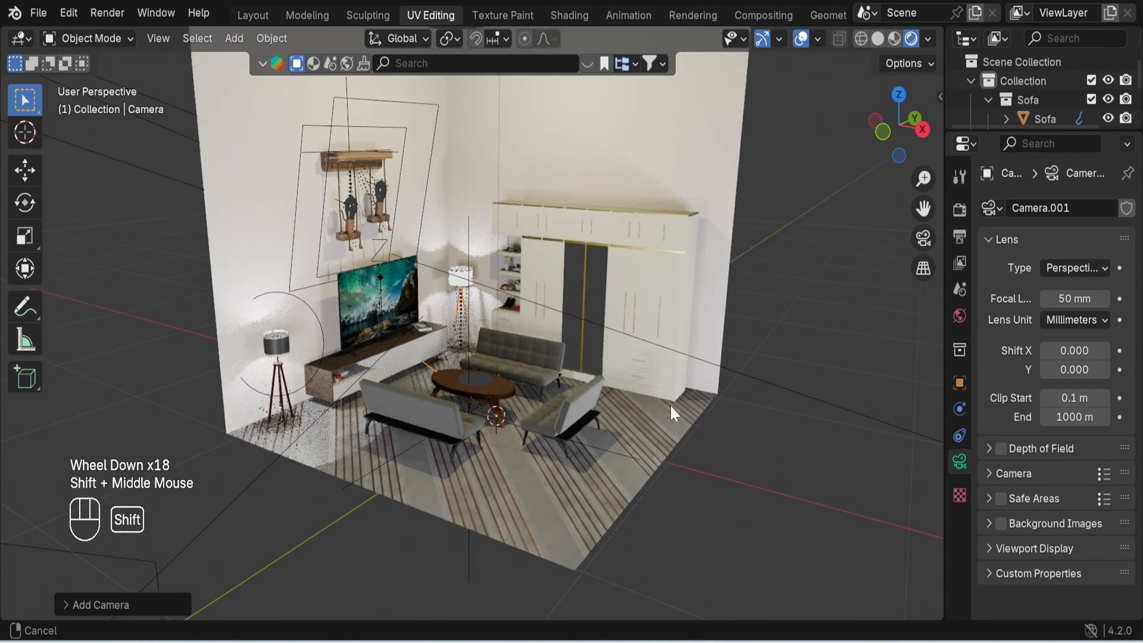
- Look through the new camera and lock it to the view so that navigating moves the camera
click(923, 239)
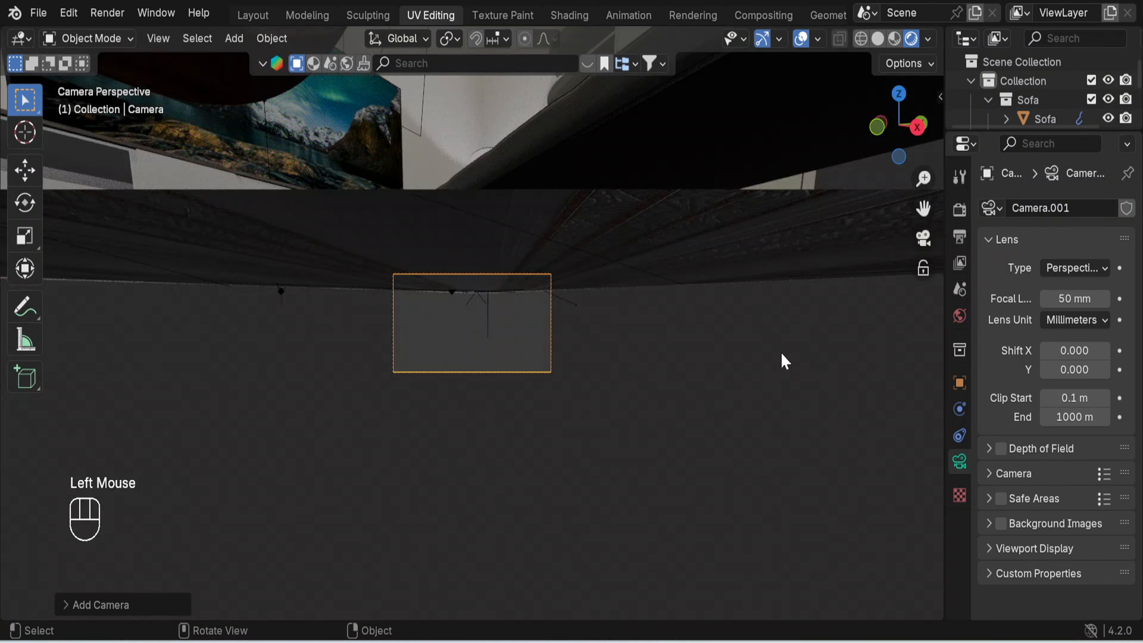
scroll(673, 353, up, 7)
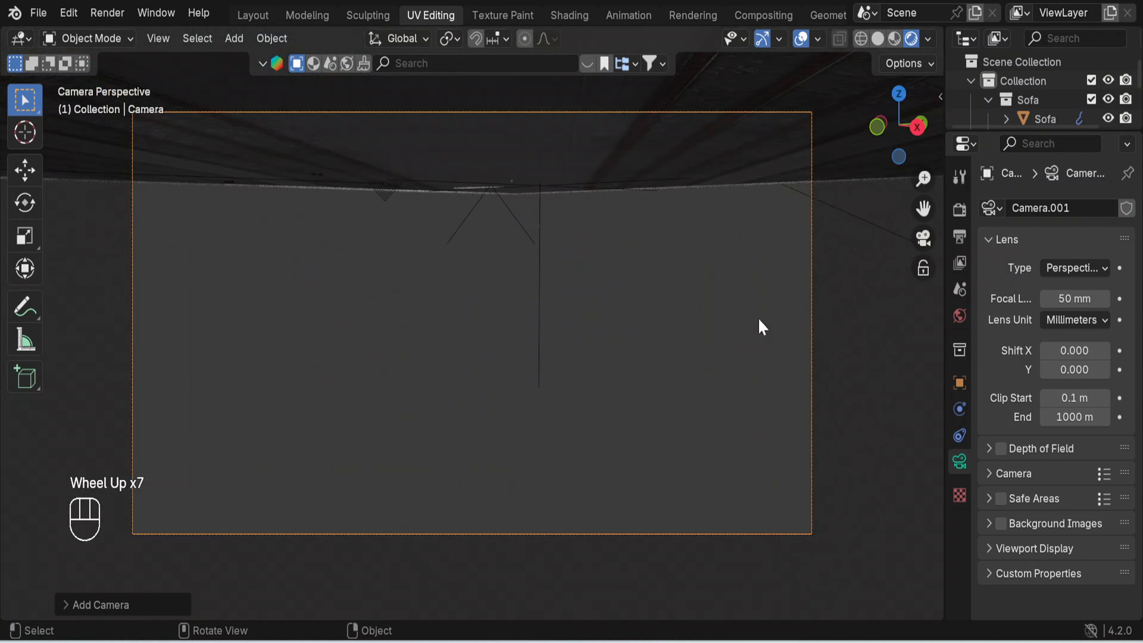
click(923, 271)
scroll(530, 297, down, 6)
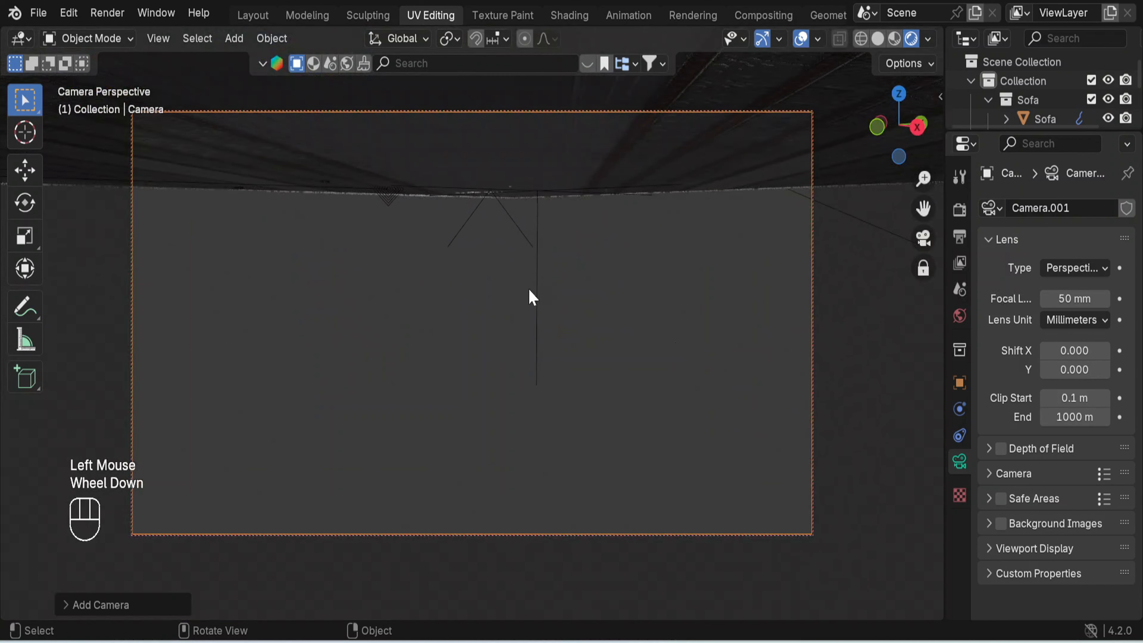
- Move and orbit the camera back to frame the whole room corner with the TV wall, sofas and wardrobe
scroll(532, 297, down, 3)
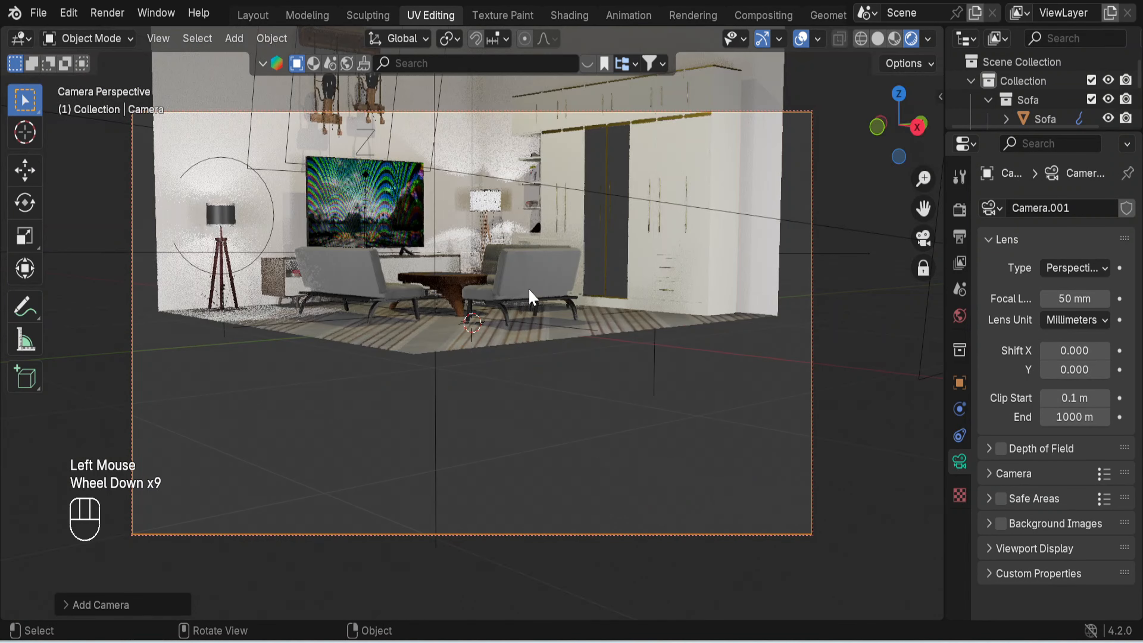
shift+middle_drag(569, 275, 557, 405)
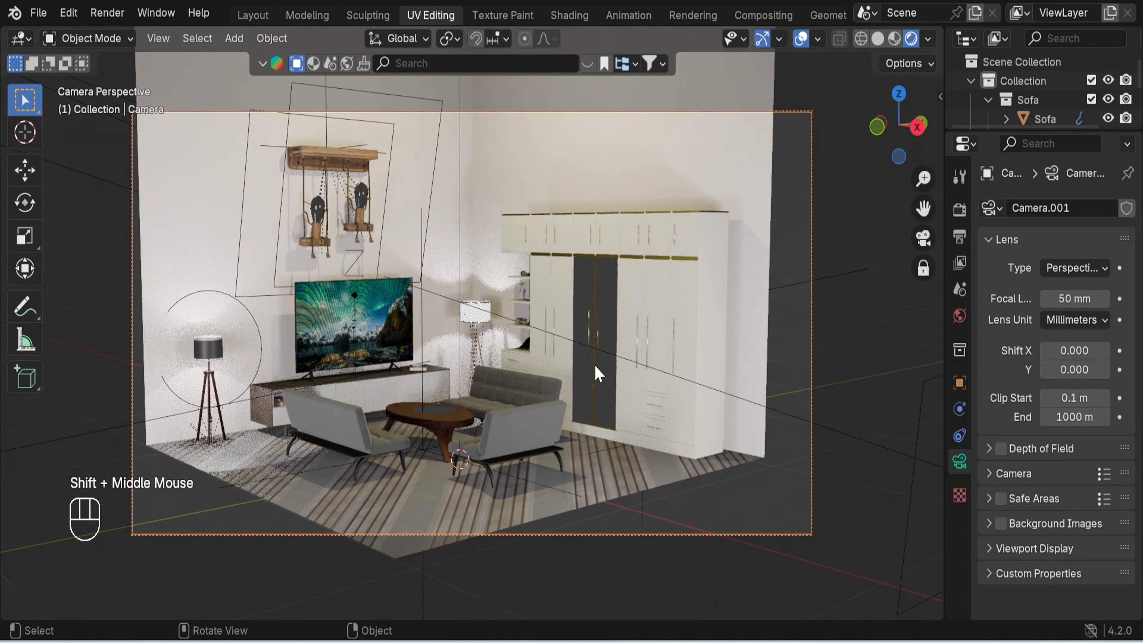
scroll(594, 363, up, 2)
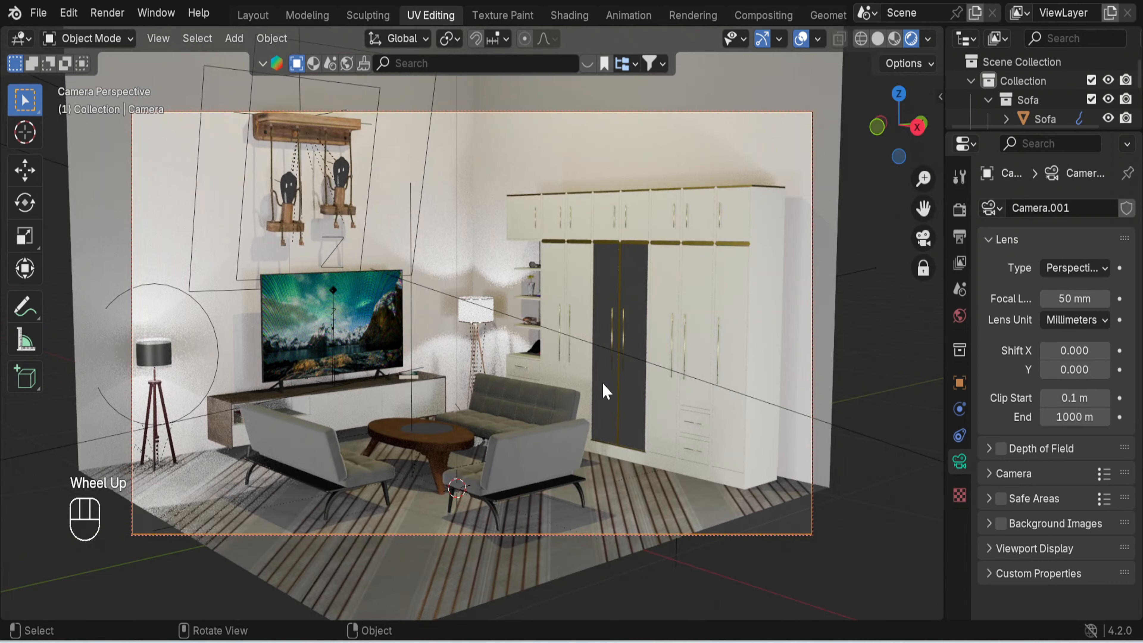
middle_drag(606, 394, 609, 397)
shift+middle_drag(566, 336, 616, 386)
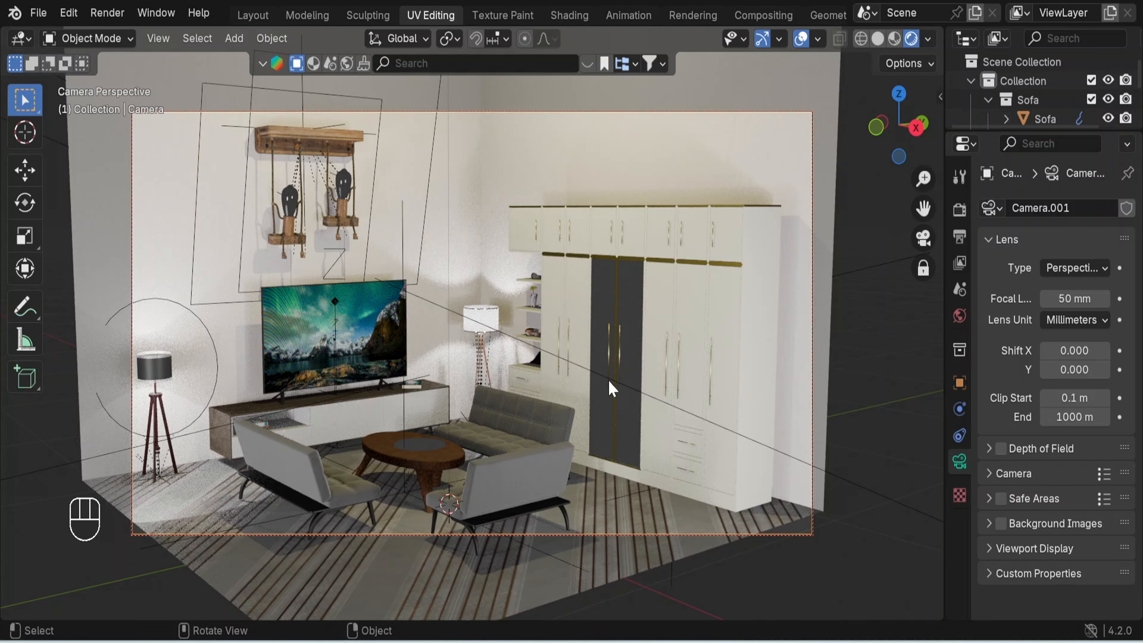
shift+middle_drag(609, 367, 613, 365)
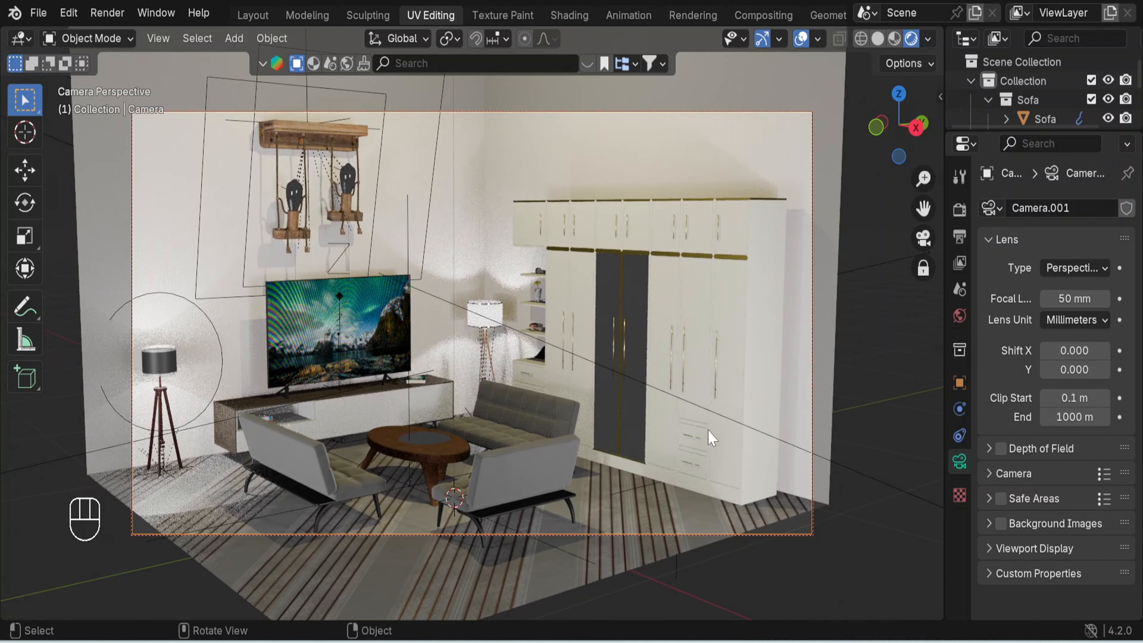
middle_drag(710, 438, 686, 445)
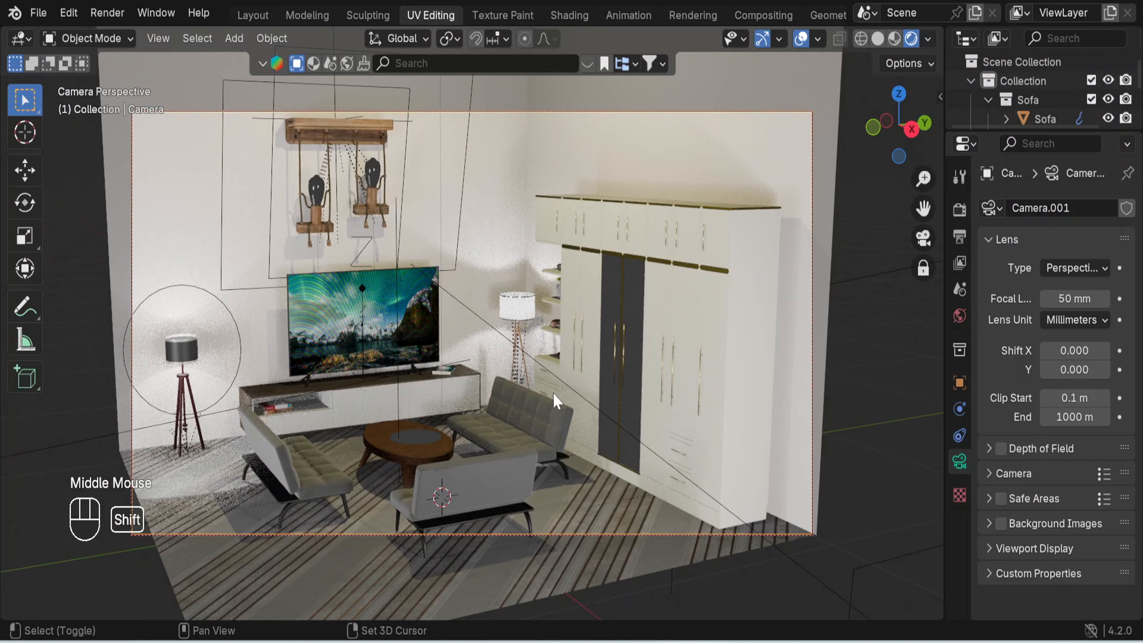
shift+middle_drag(553, 394, 577, 400)
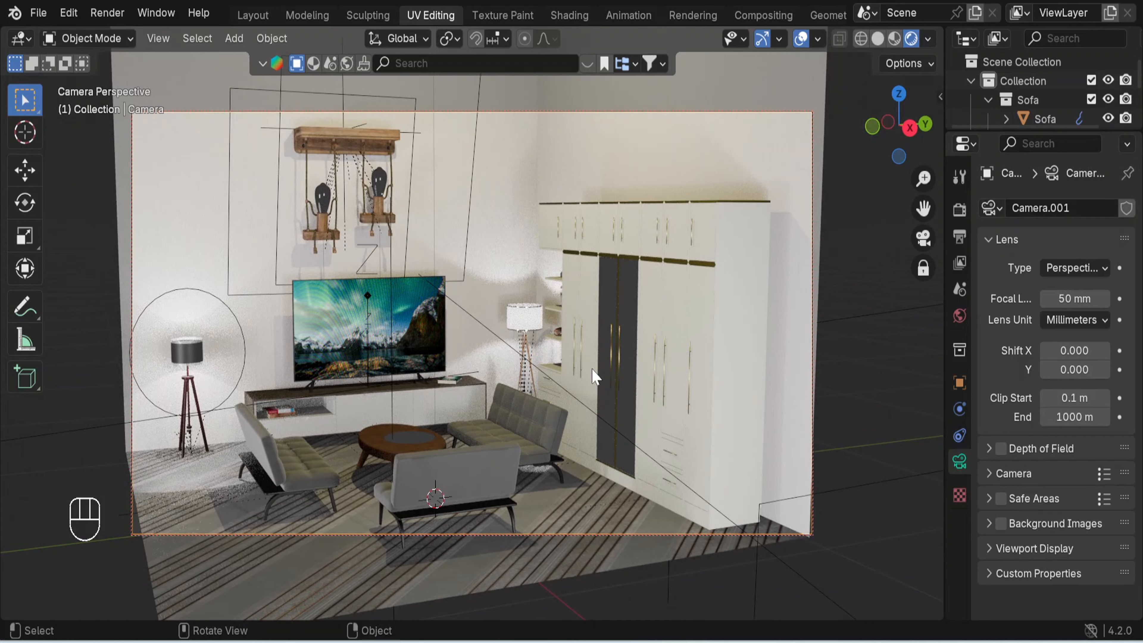
- Refine the camera distance and angle to an oblique view centred on the seating group, with both floor lamps in frame
scroll(594, 376, up, 1)
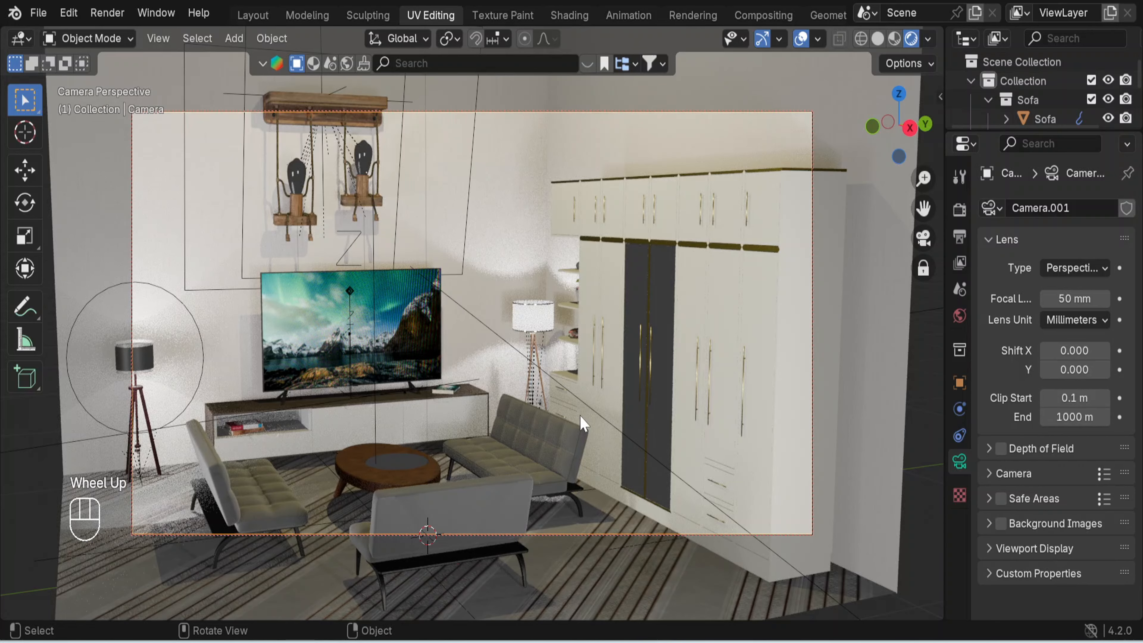
shift+middle_drag(583, 423, 576, 387)
scroll(579, 392, down, 1)
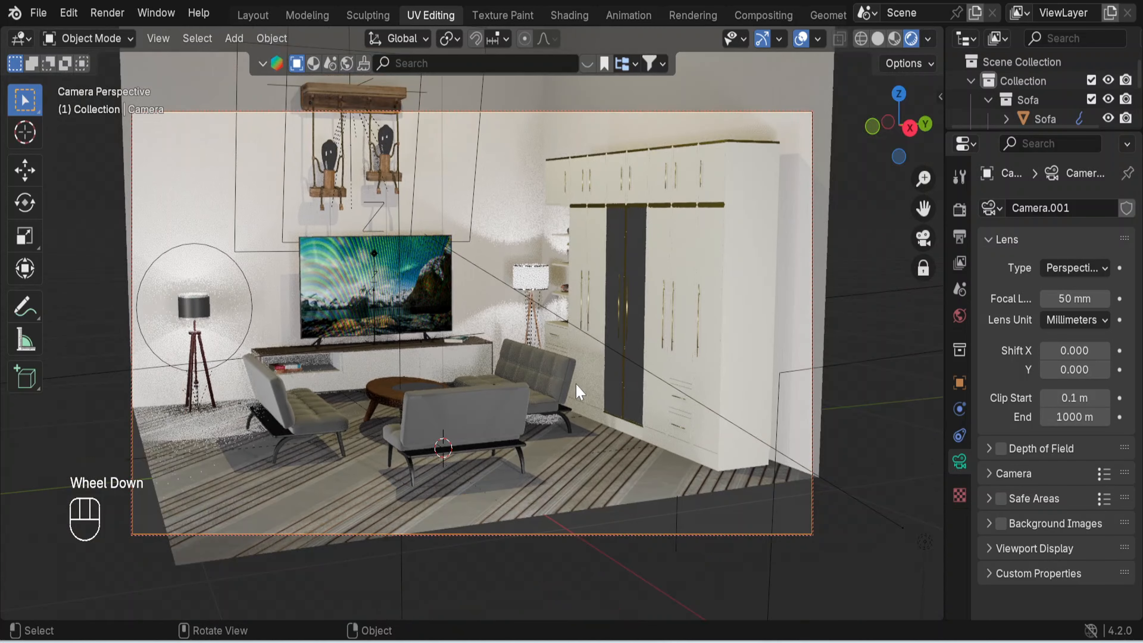
shift+middle_drag(578, 393, 589, 418)
scroll(580, 405, up, 1)
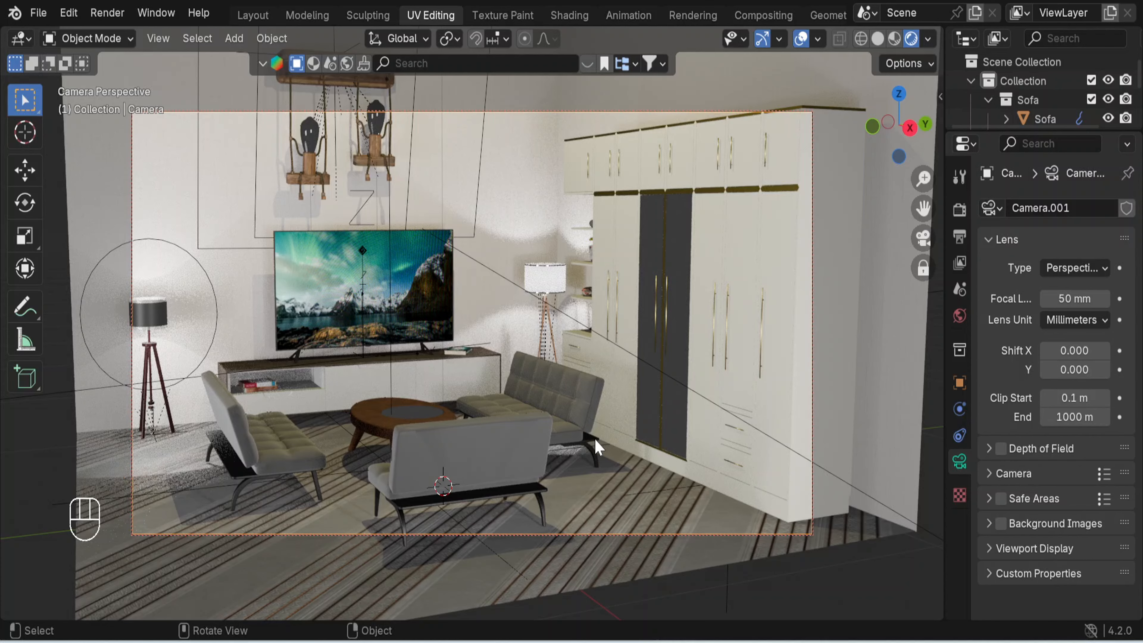
middle_drag(595, 440, 635, 456)
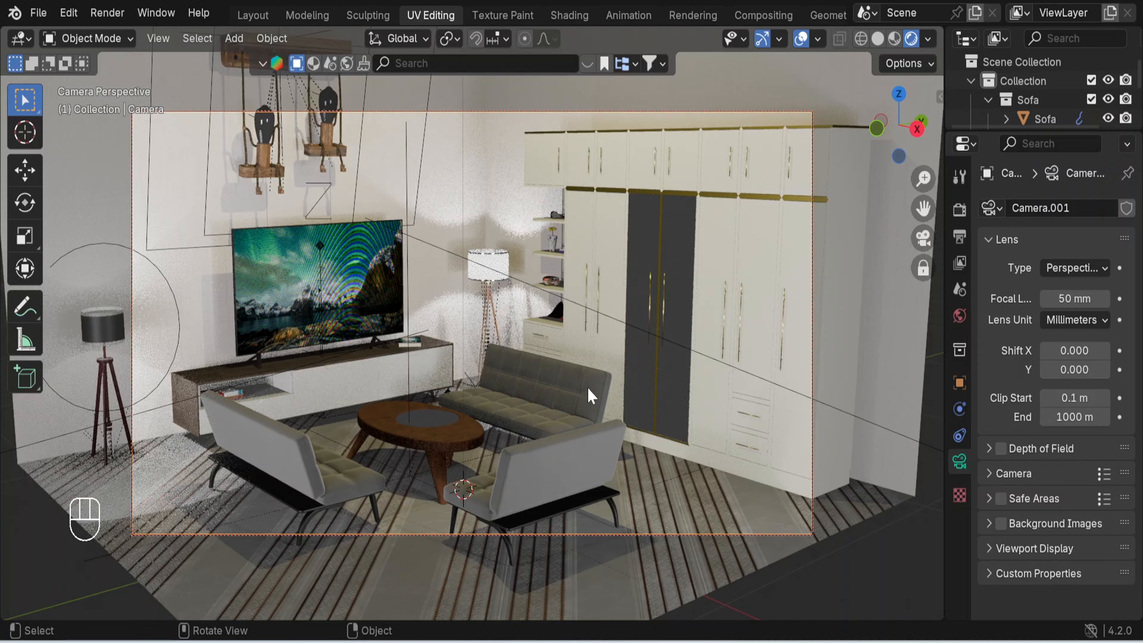
scroll(550, 364, down, 2)
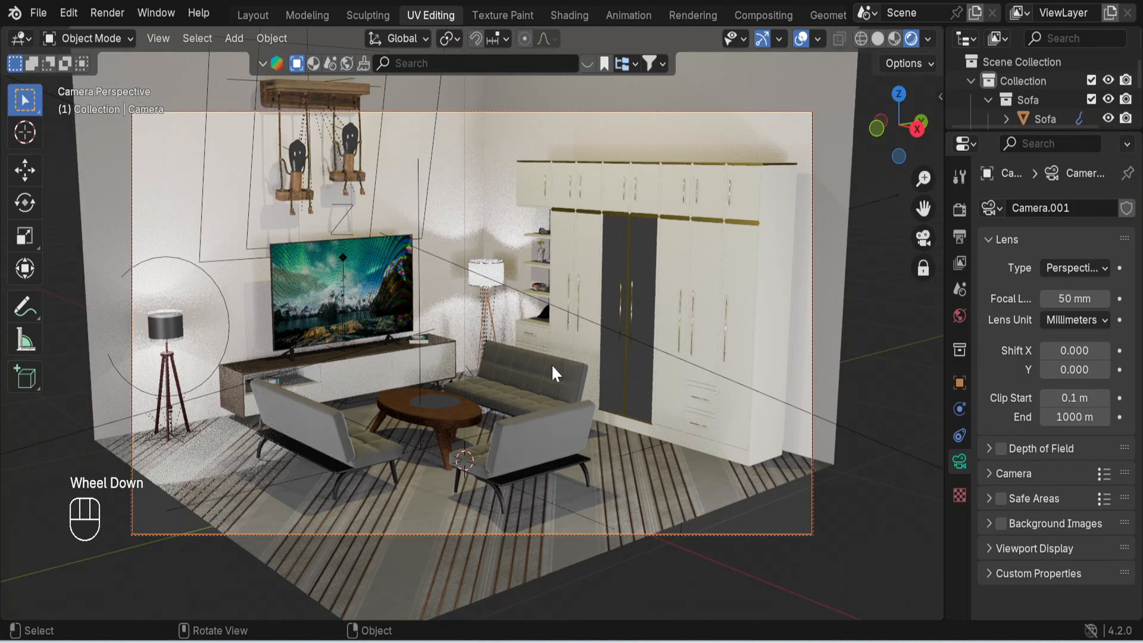
shift+middle_drag(531, 416, 544, 430)
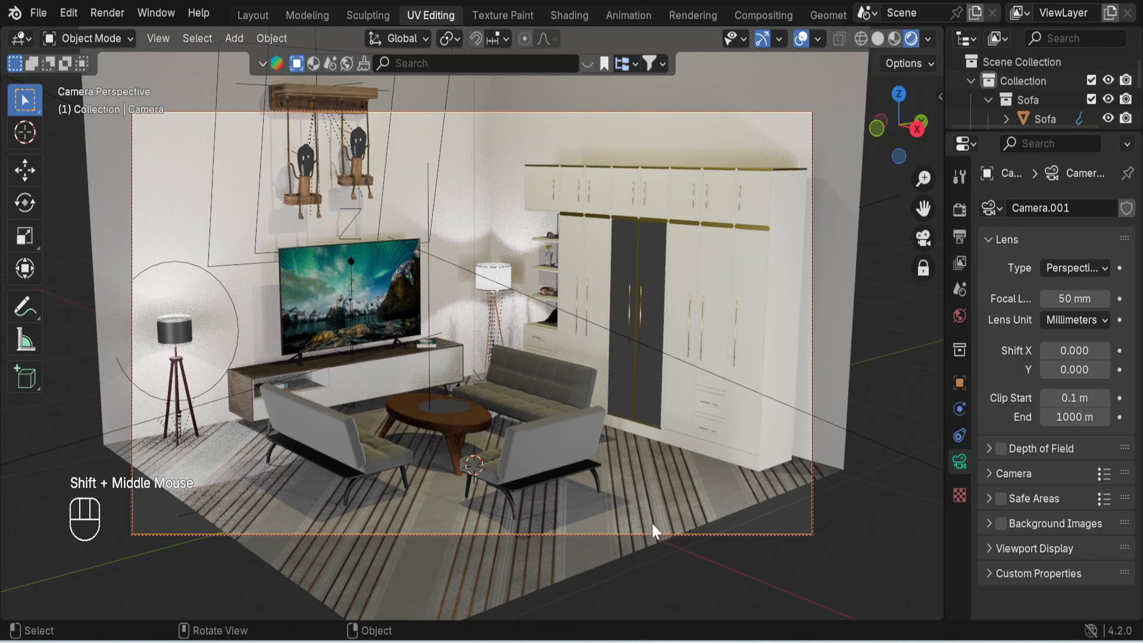
click(701, 513)
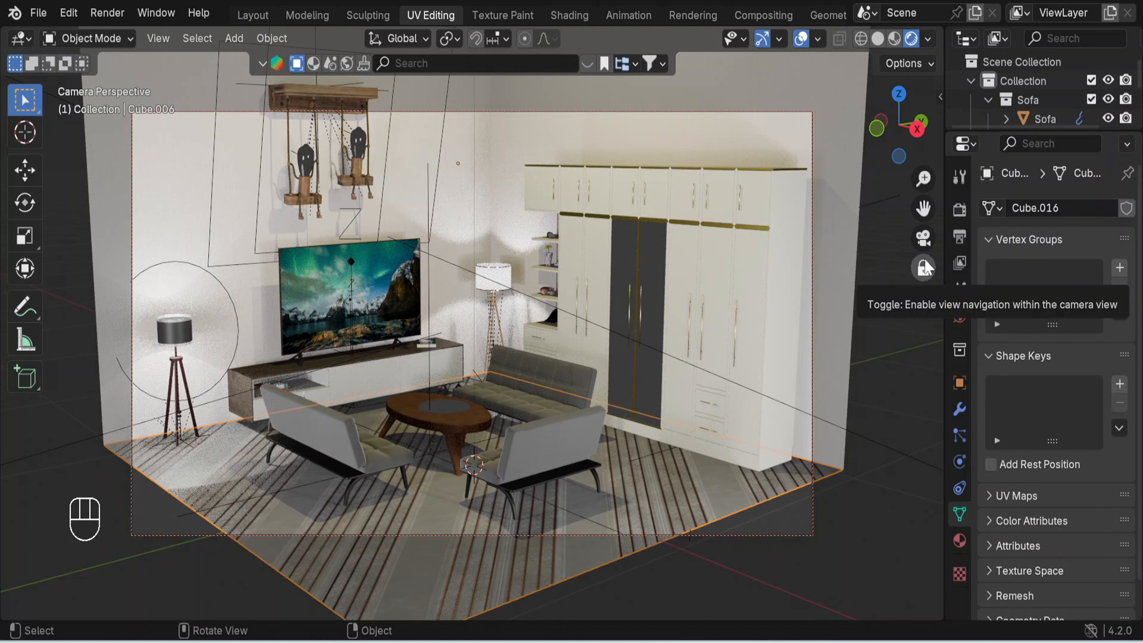
click(923, 238)
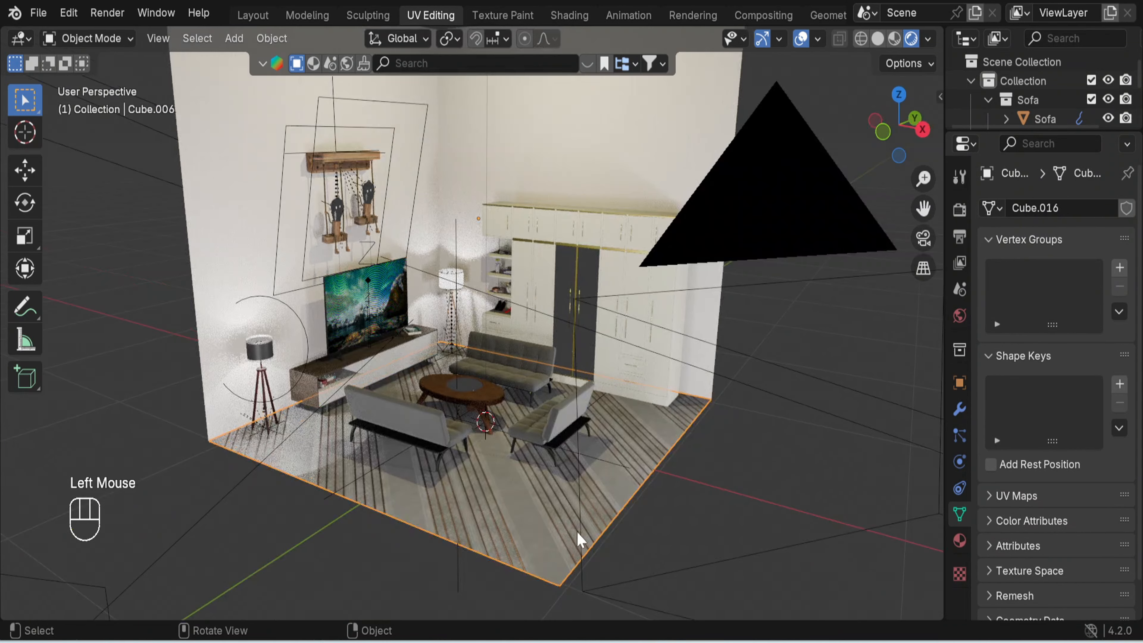
key(s)
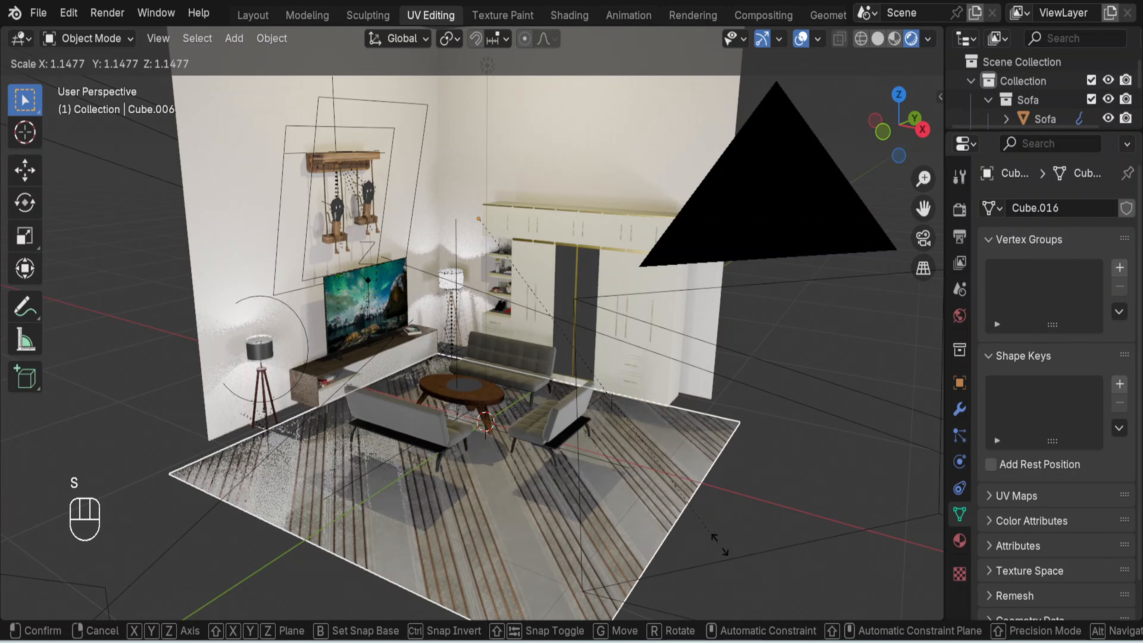
key(Escape)
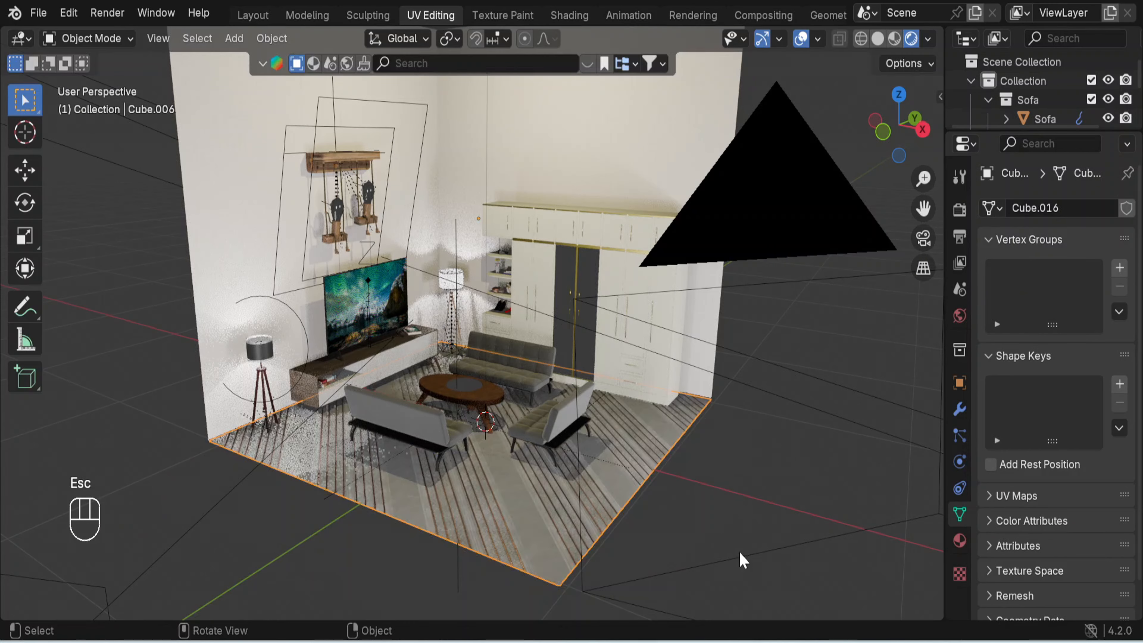
scroll(728, 491, up, 1)
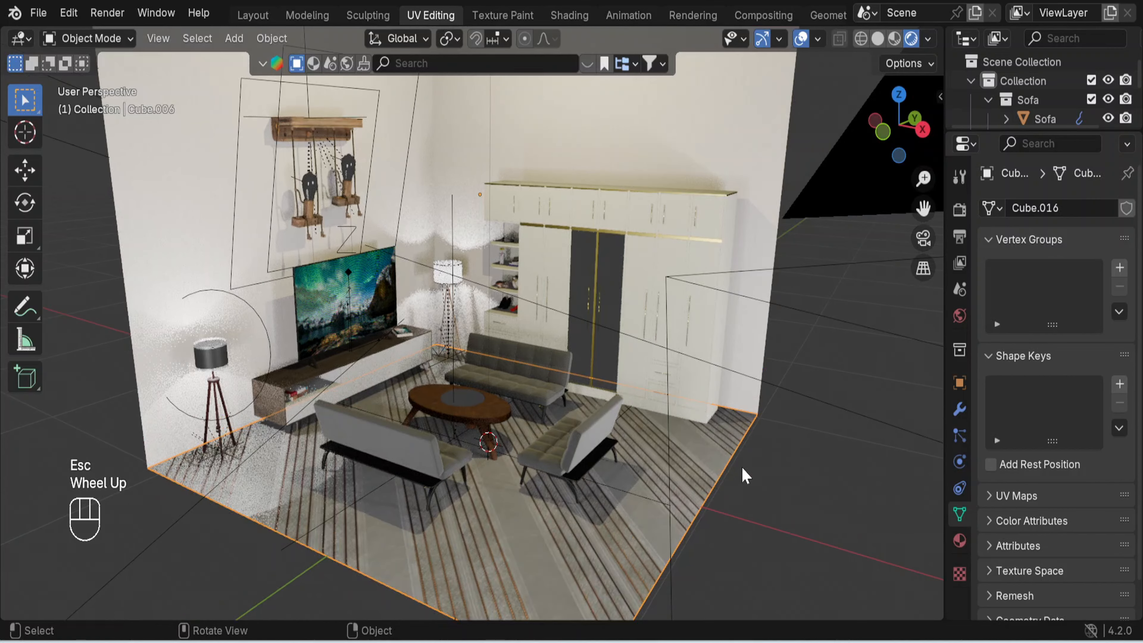
click(929, 245)
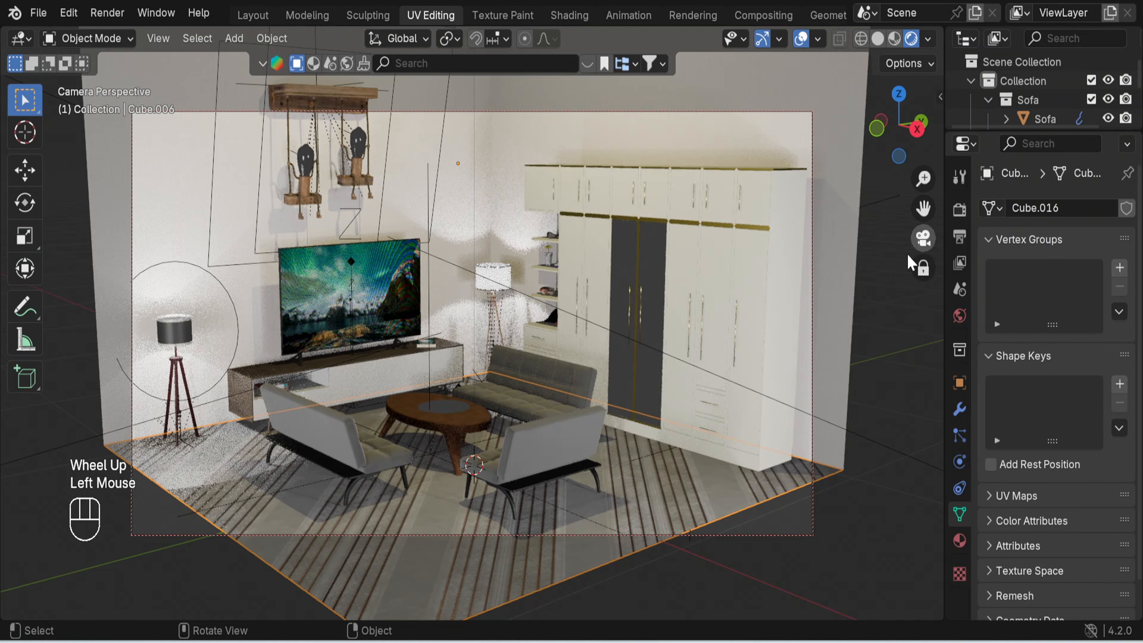
- Reframe the camera closer on the sofas, coffee table and TV, cropping the left floor lamp and the wardrobe's outer end
middle_drag(673, 441, 885, 474)
click(870, 463)
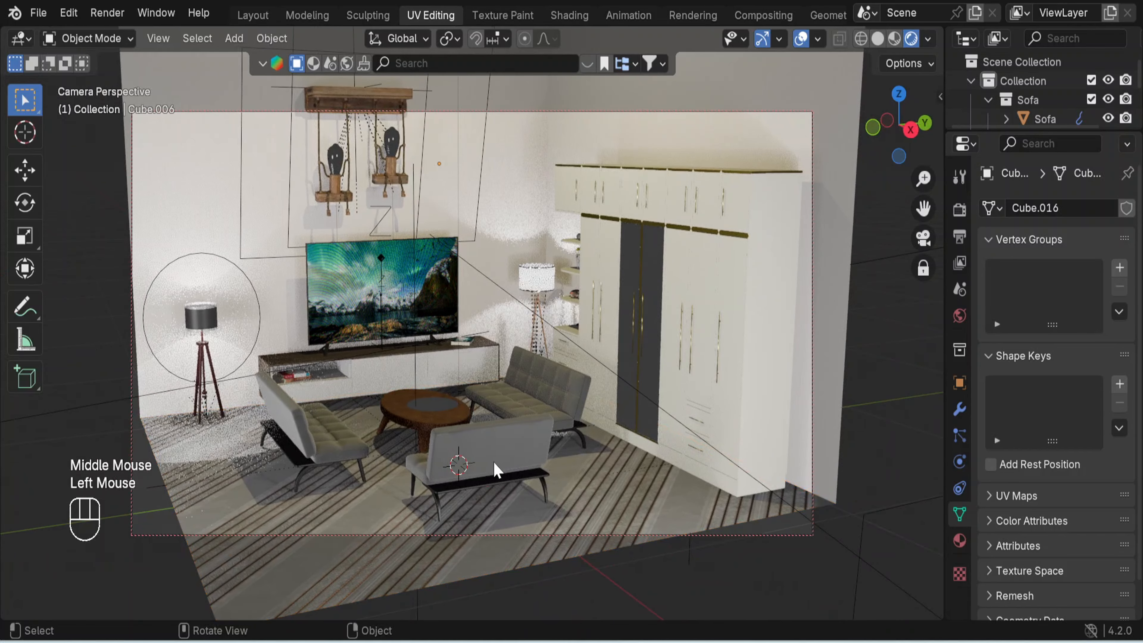
middle_drag(493, 461, 582, 440)
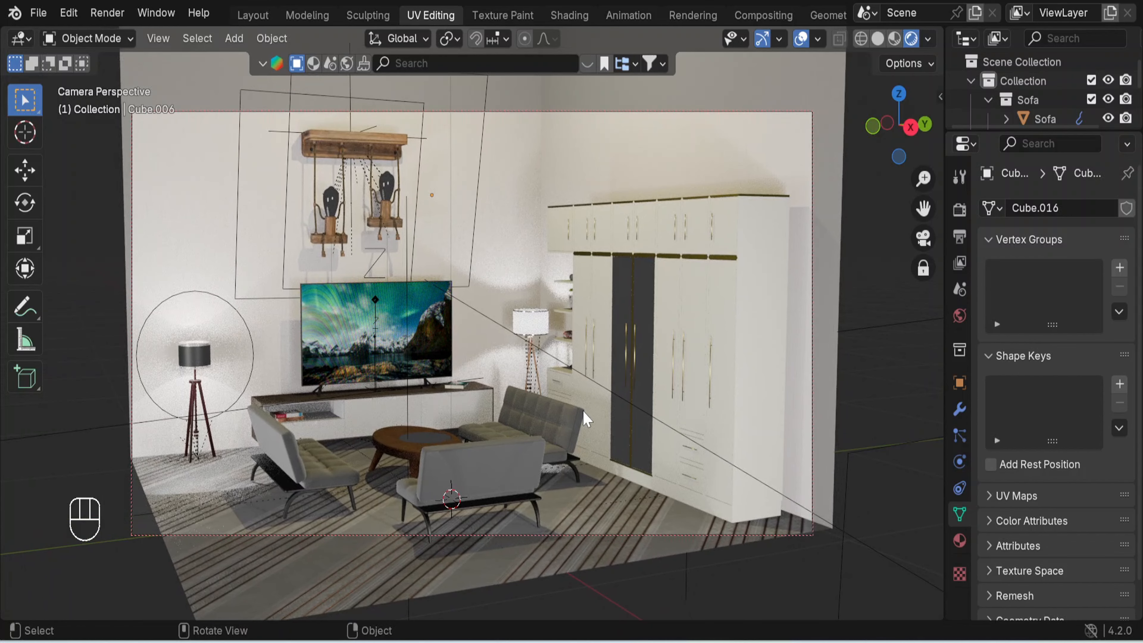
scroll(585, 416, up, 1)
shift+middle_drag(579, 425, 587, 382)
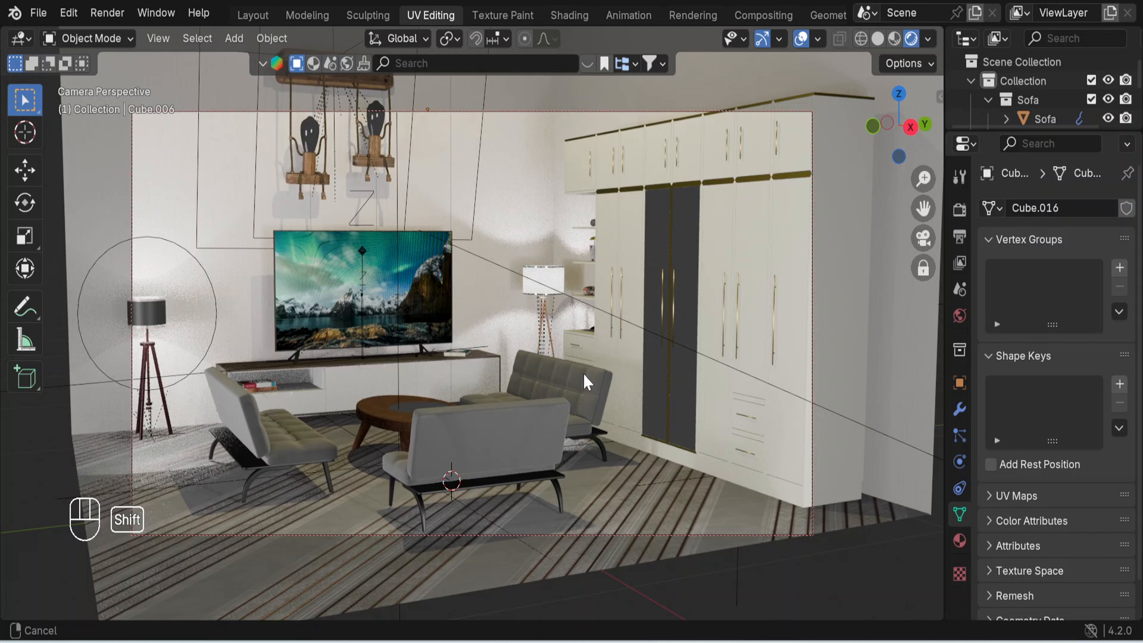
shift+middle_drag(587, 382, 587, 383)
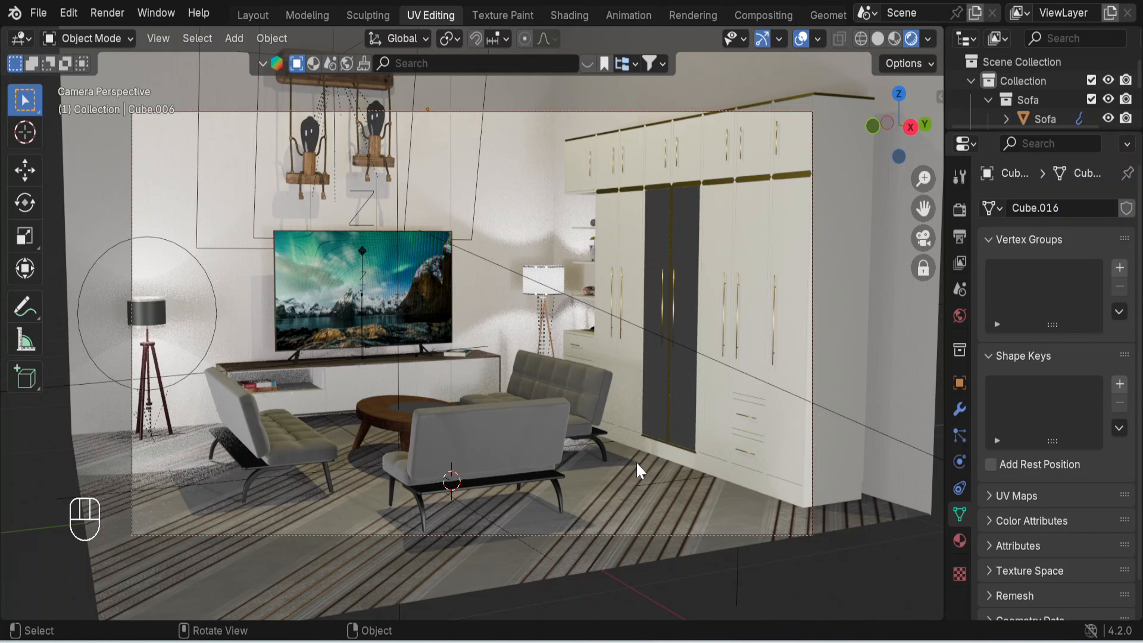
middle_drag(631, 492, 664, 505)
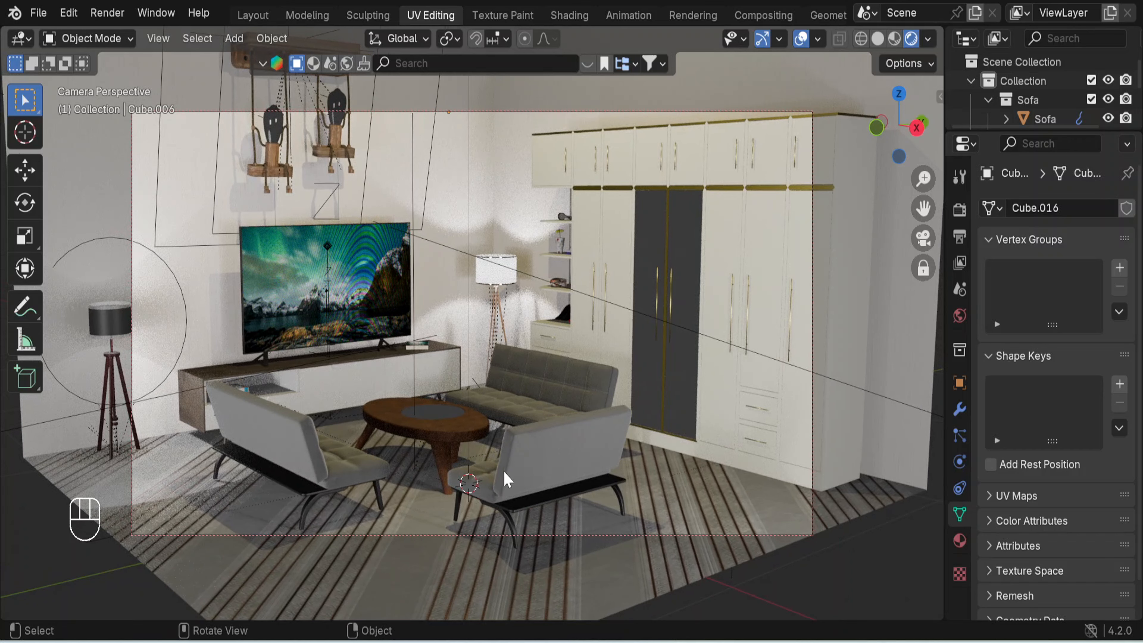
middle_drag(477, 496, 490, 497)
middle_drag(481, 491, 476, 491)
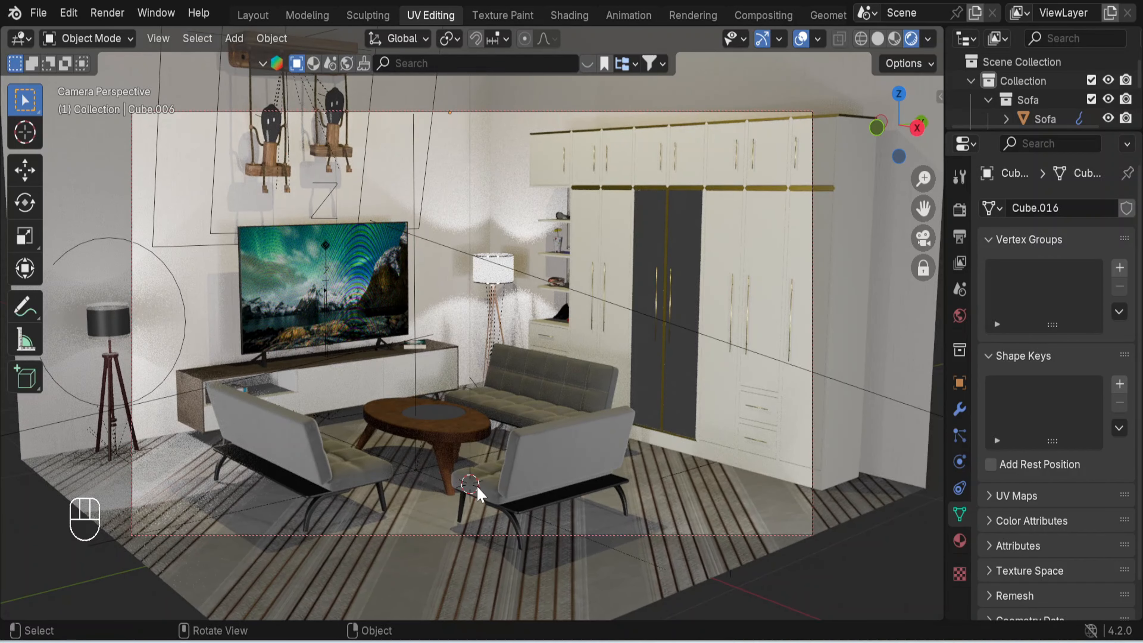
- Switch the render engine to Cycles and set its device to GPU Compute
click(959, 209)
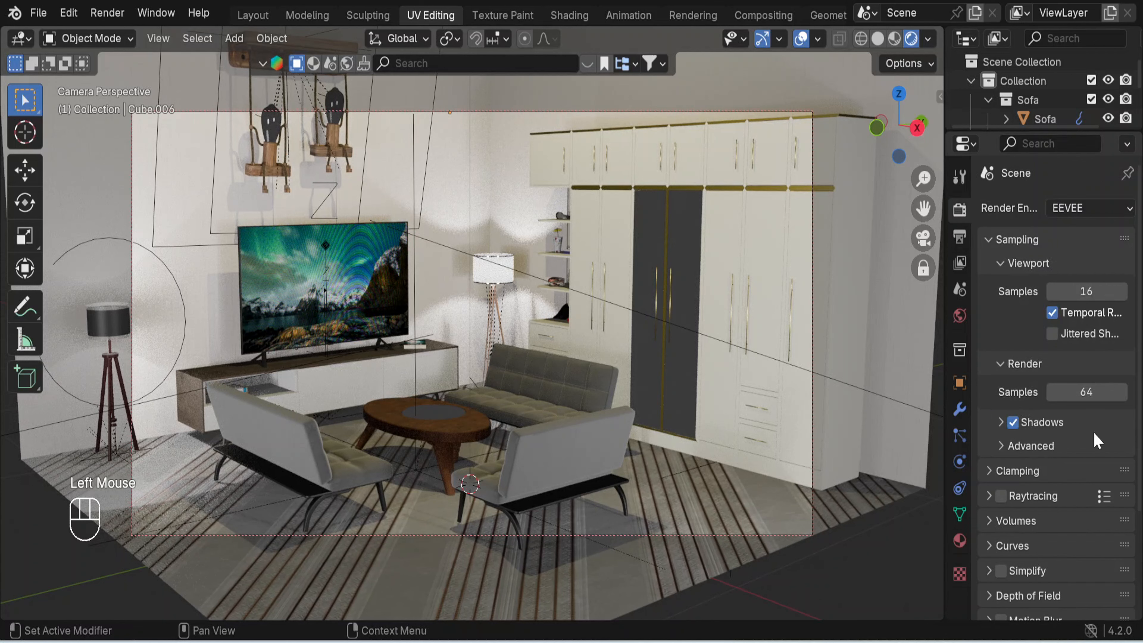
click(1091, 209)
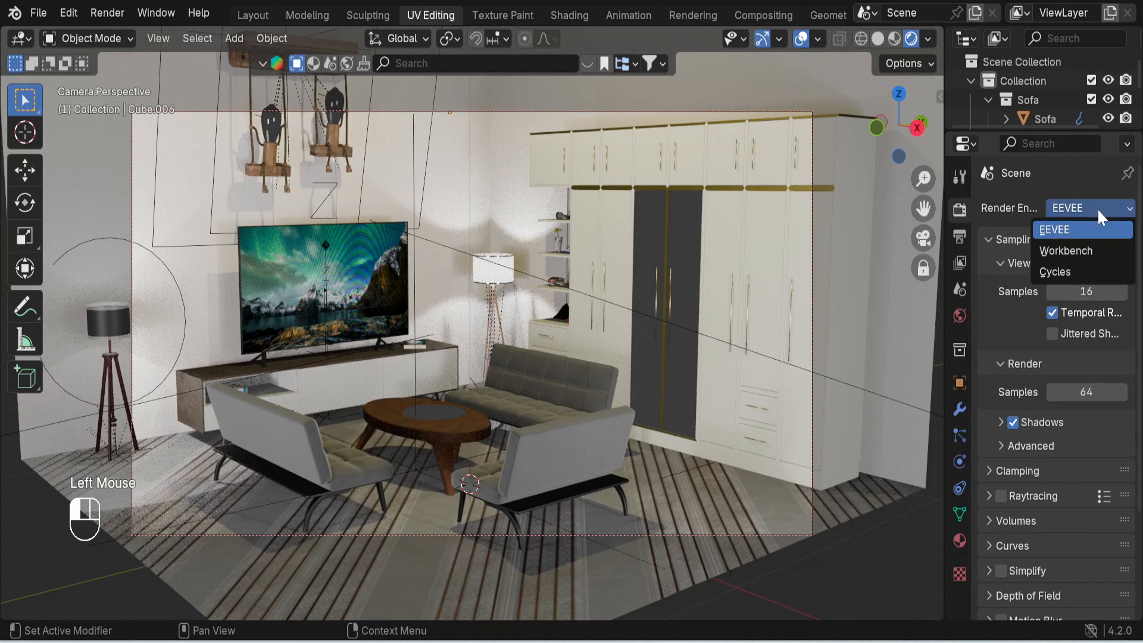
click(1075, 275)
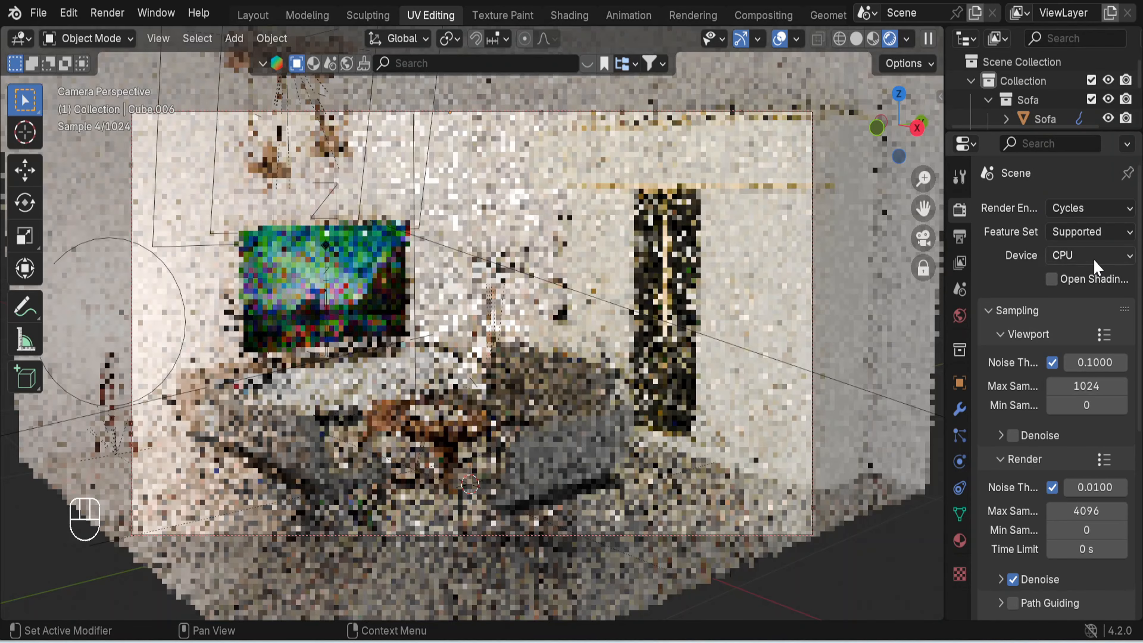
click(1105, 255)
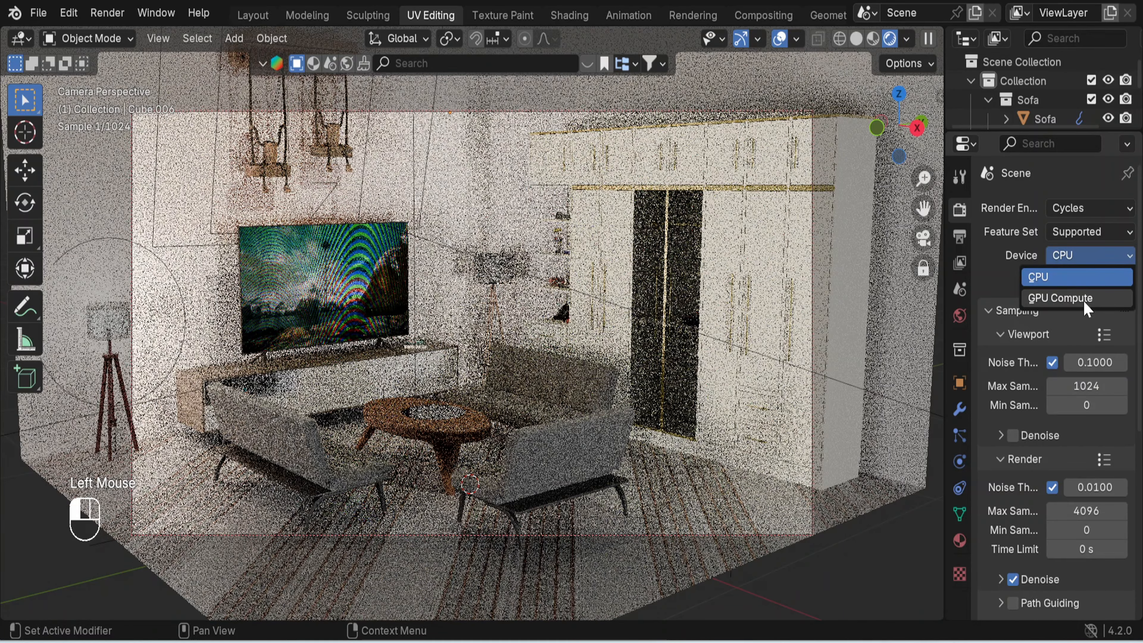
click(1083, 298)
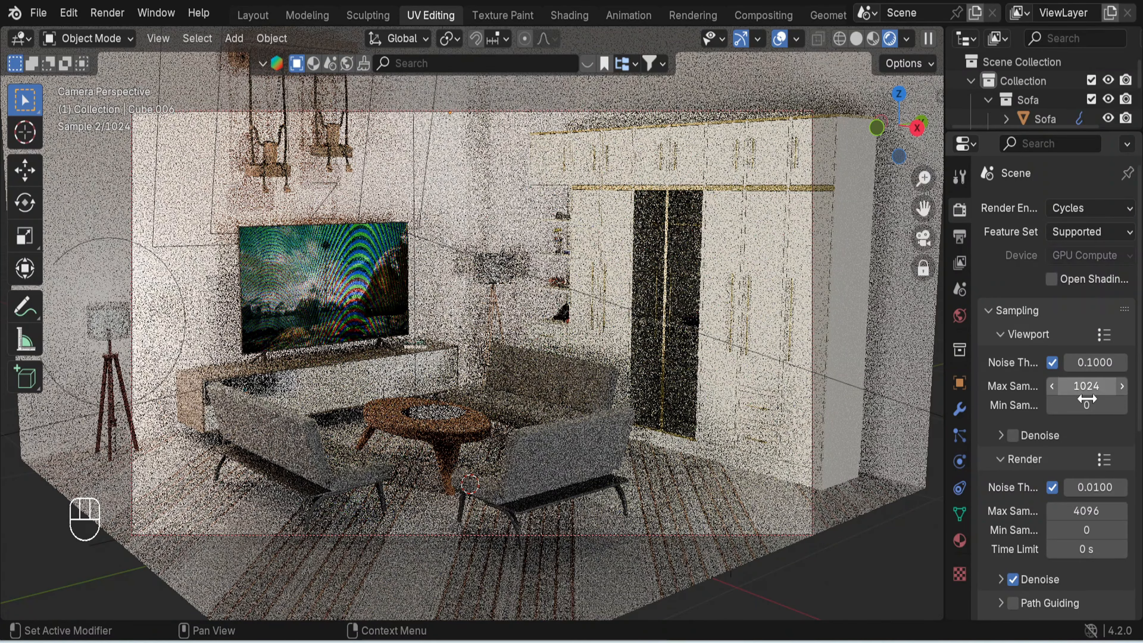
- Set the Cycles maximum samples to 100 for both the viewport and the final render
click(1087, 387)
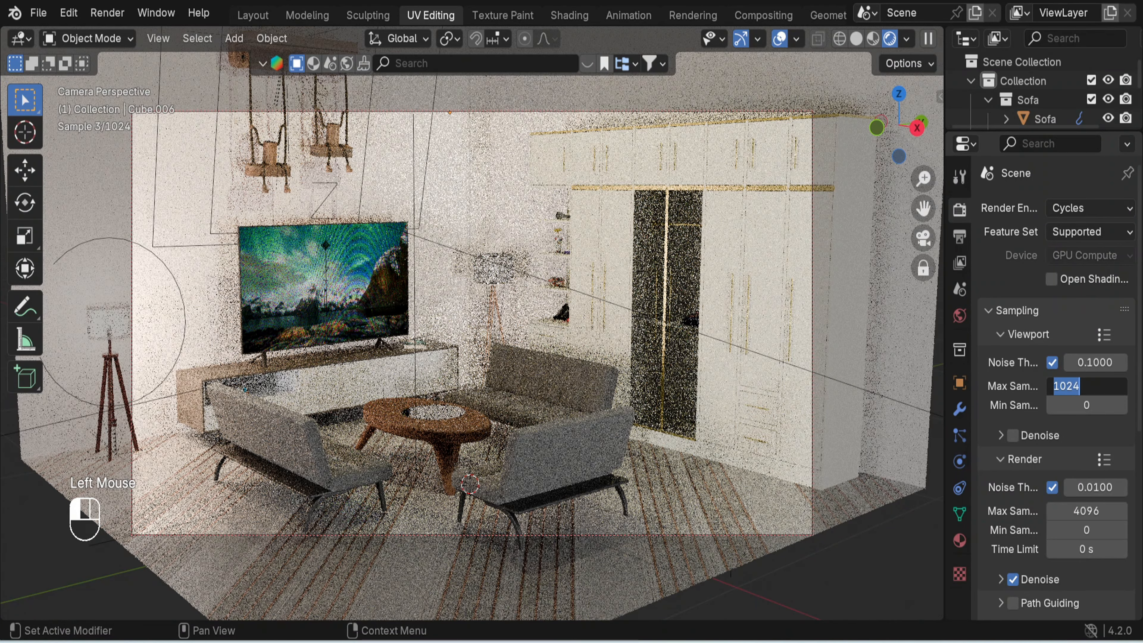
text(100)
click(1094, 521)
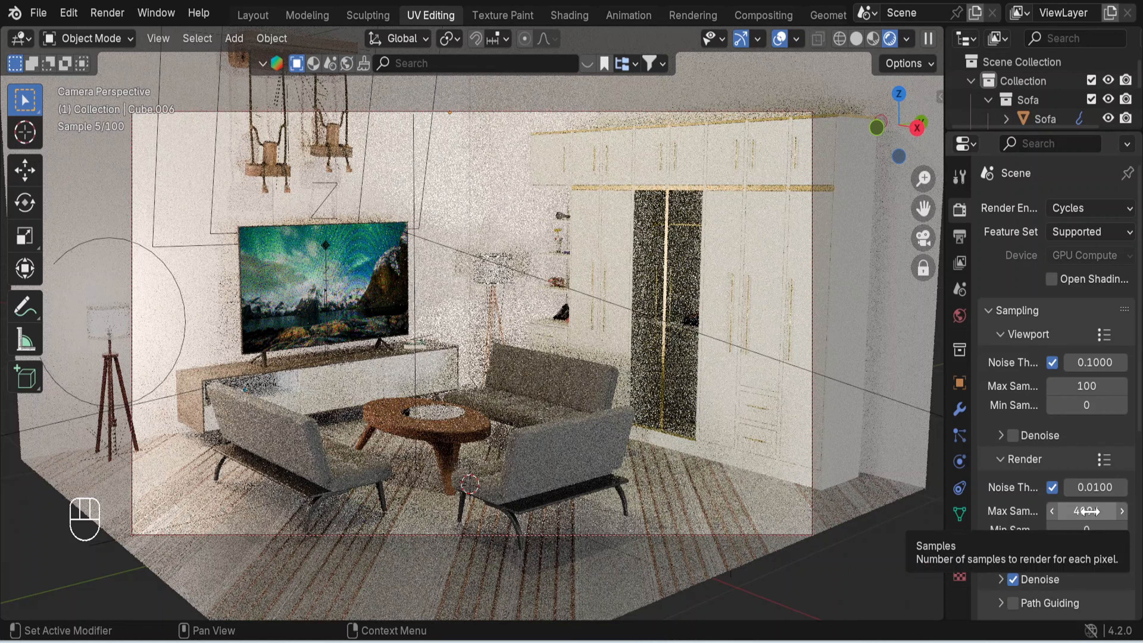
click(1087, 510)
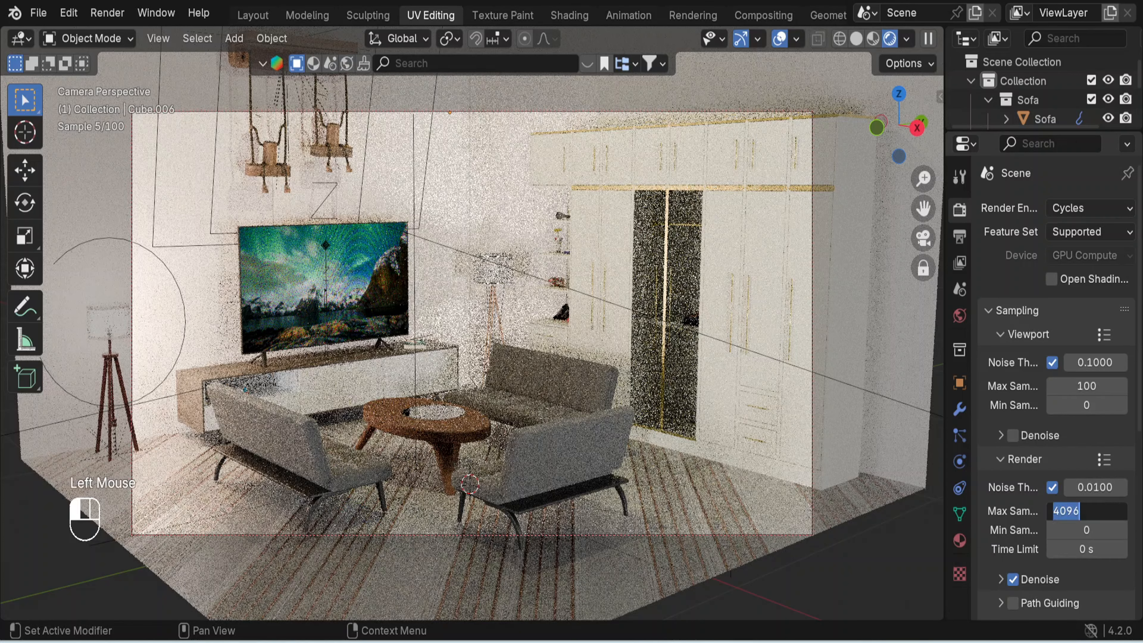
text(100)
key(Return)
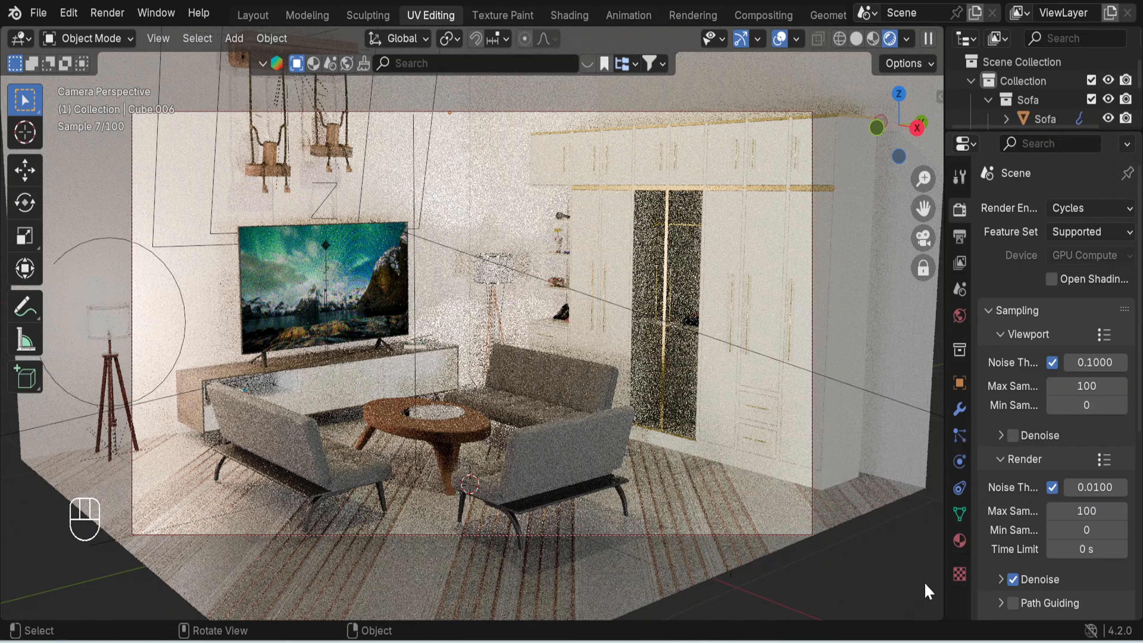
- Render the camera view as a still image and inspect the finished living room render
click(116, 15)
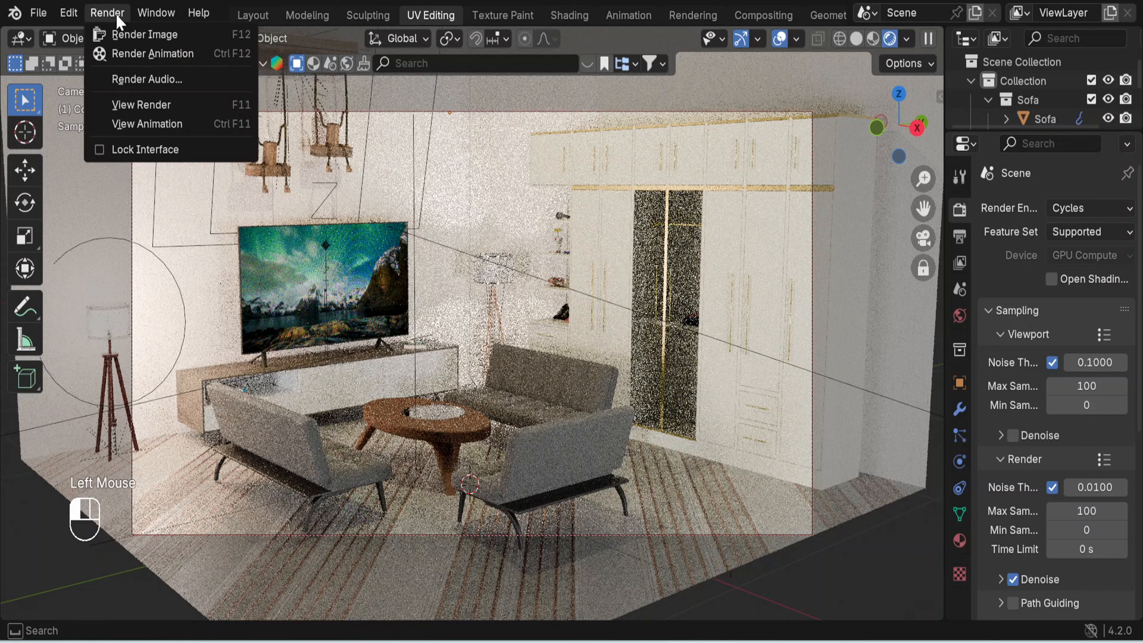
click(141, 36)
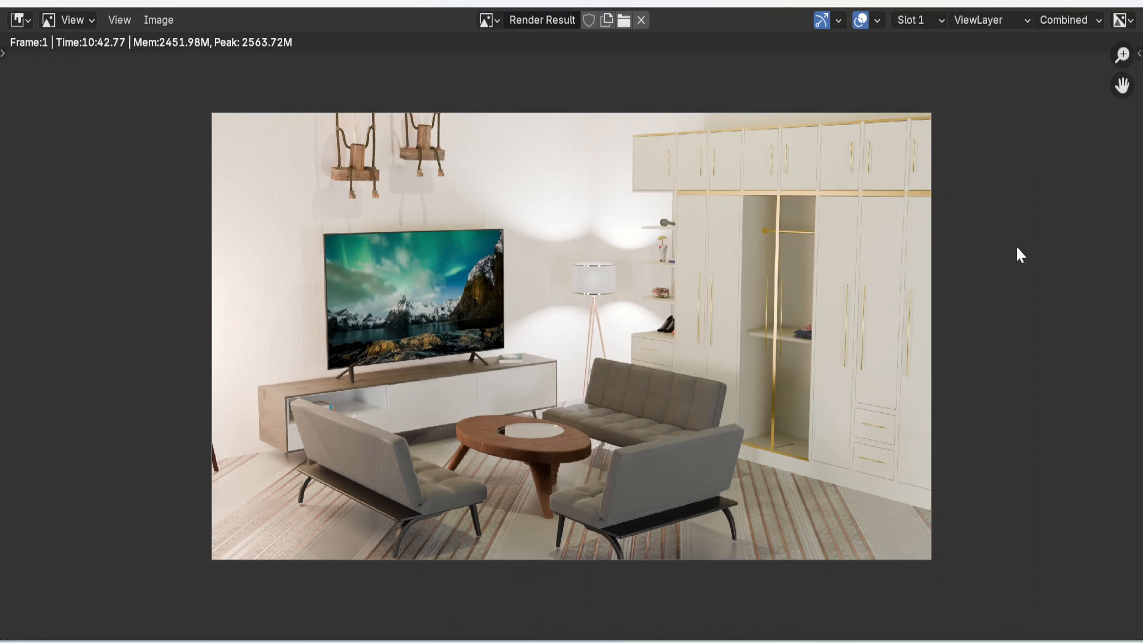
scroll(1015, 245, up, 3)
scroll(1015, 245, down, 2)
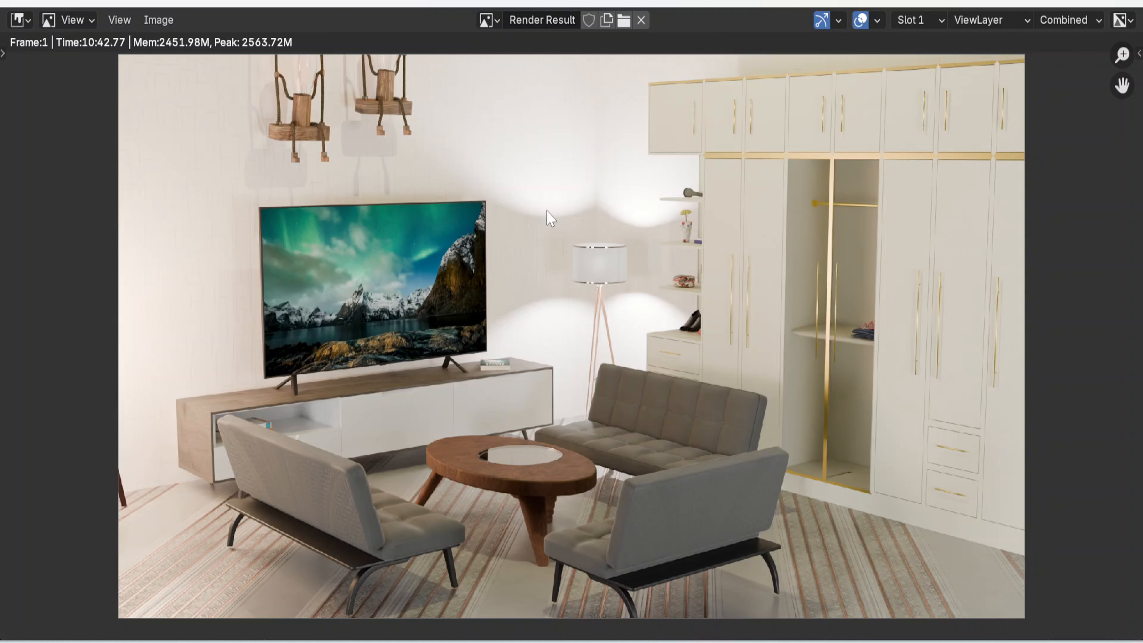
scroll(759, 287, down, 1)
scroll(760, 288, up, 1)
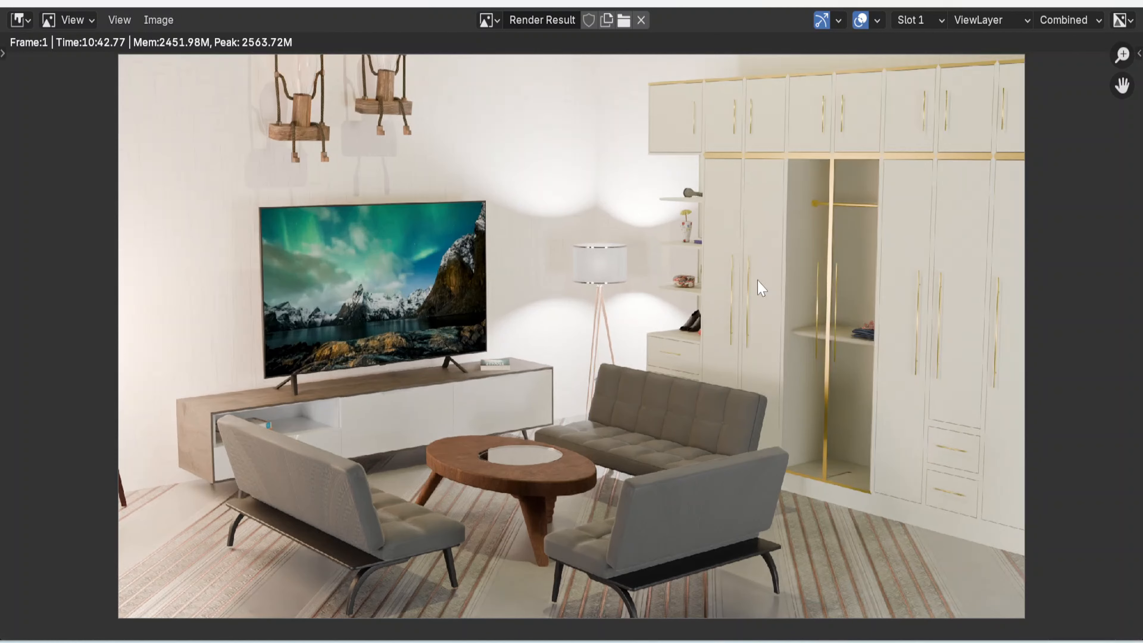